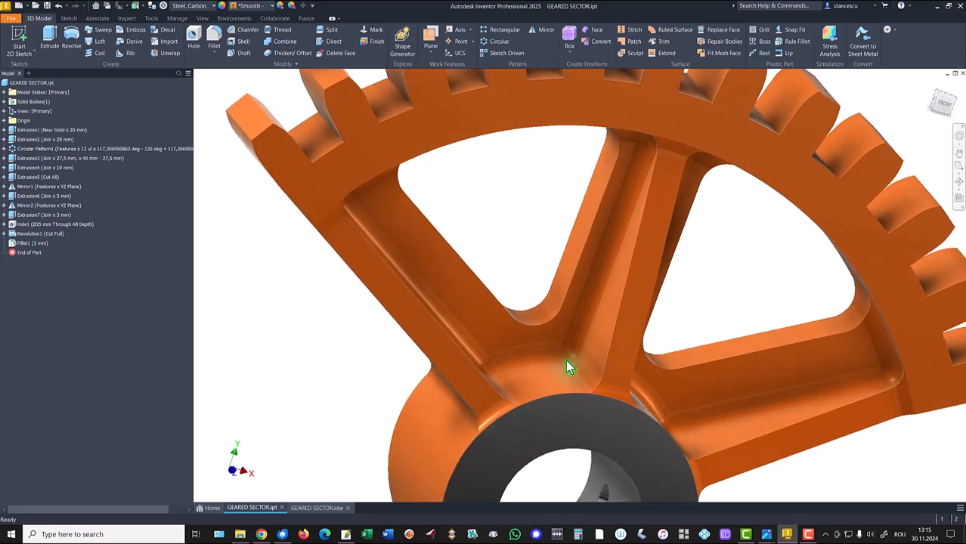
- Return the finished gear sector model to its home view and open the GEARED SECTOR.idw drawing to examine its dimensions
{"action": "key", "text": "F6"}
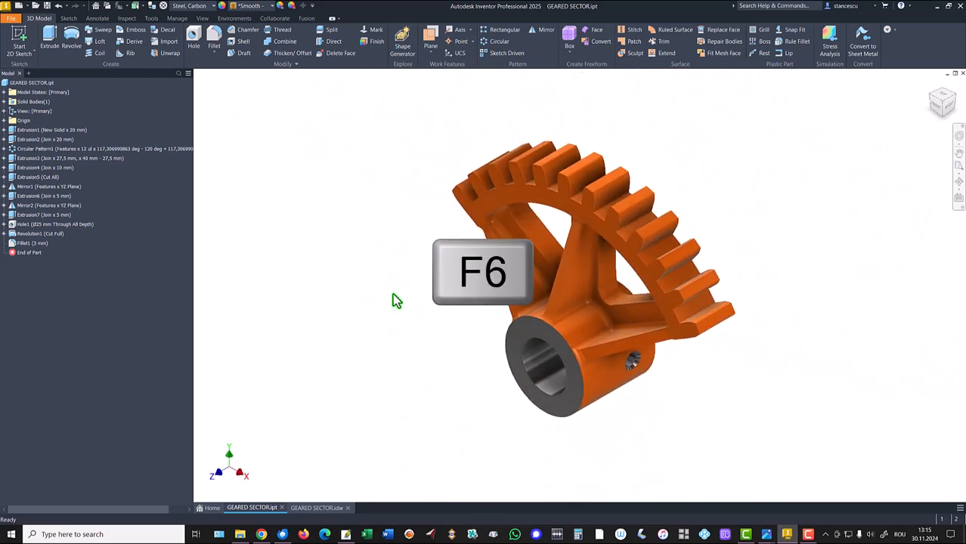
{"action": "left_click", "coordinate": [313, 508]}
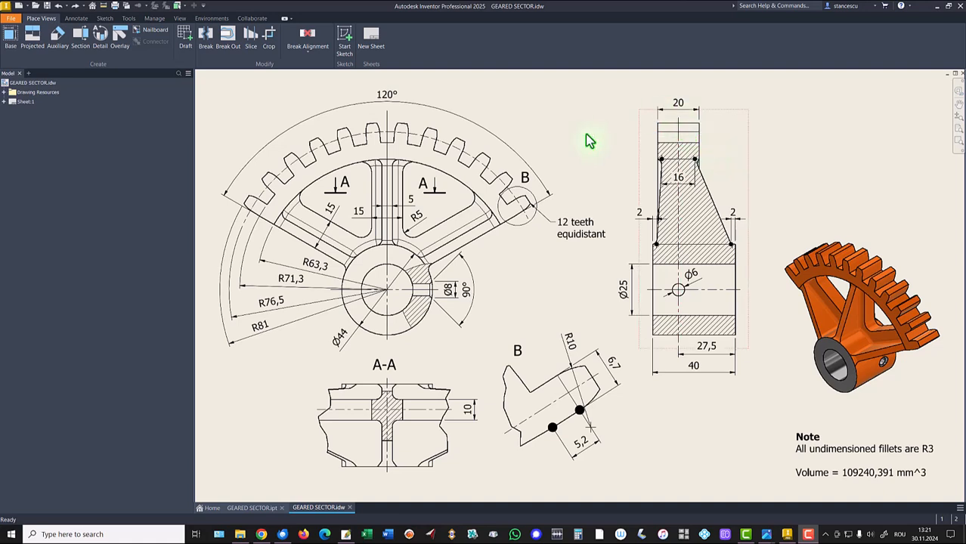
{"action": "left_click", "coordinate": [393, 445]}
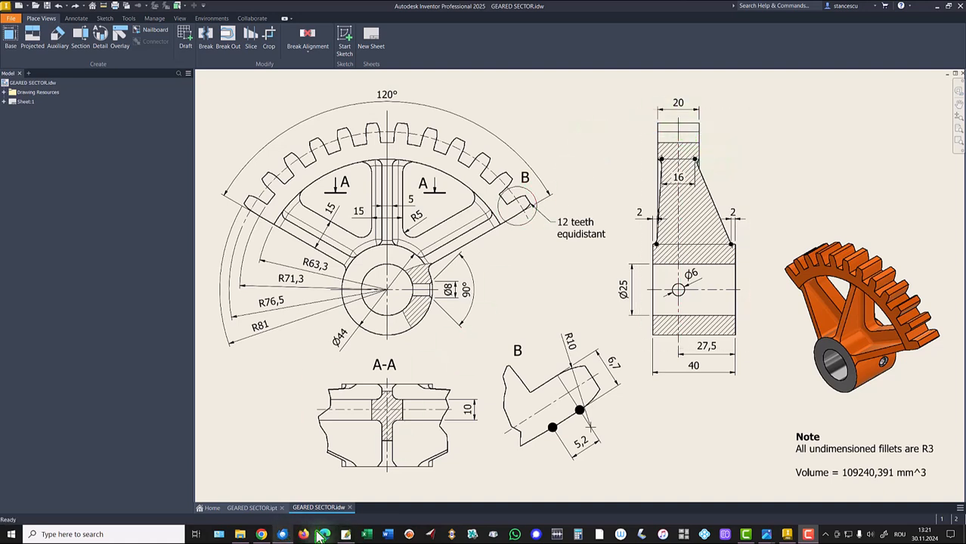
- Create a new part and start a 2D sketch on the XY plane
{"action": "left_click", "coordinate": [19, 6]}
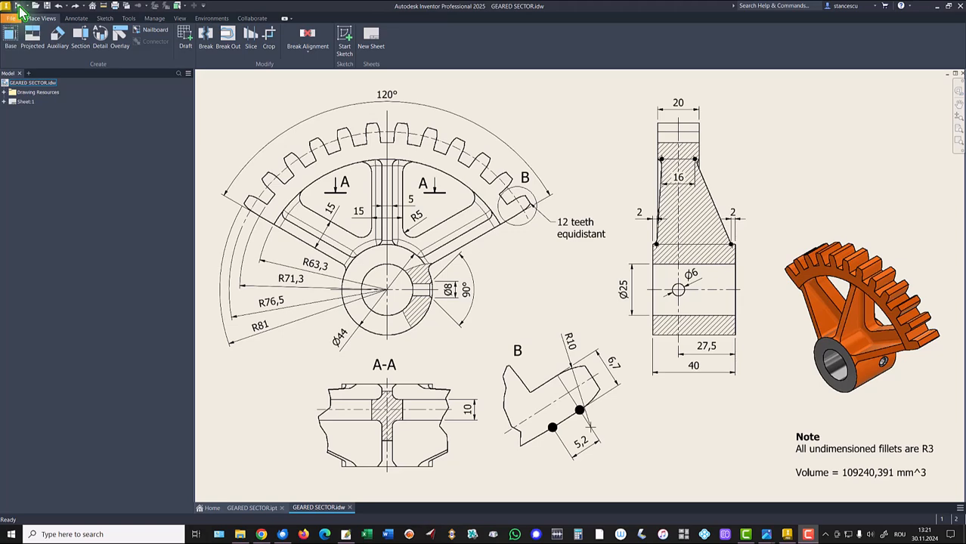
{"action": "double_click", "coordinate": [498, 144]}
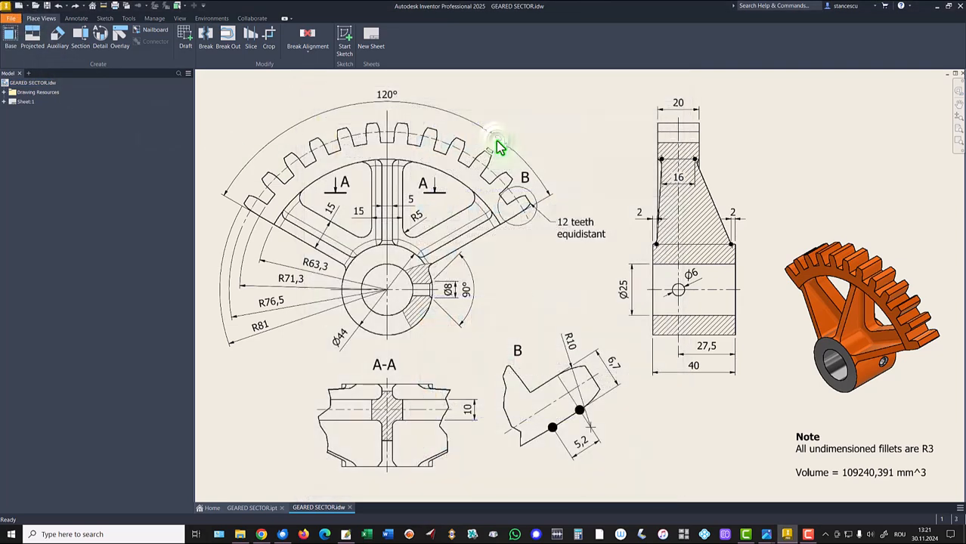
{"action": "left_click", "coordinate": [19, 38]}
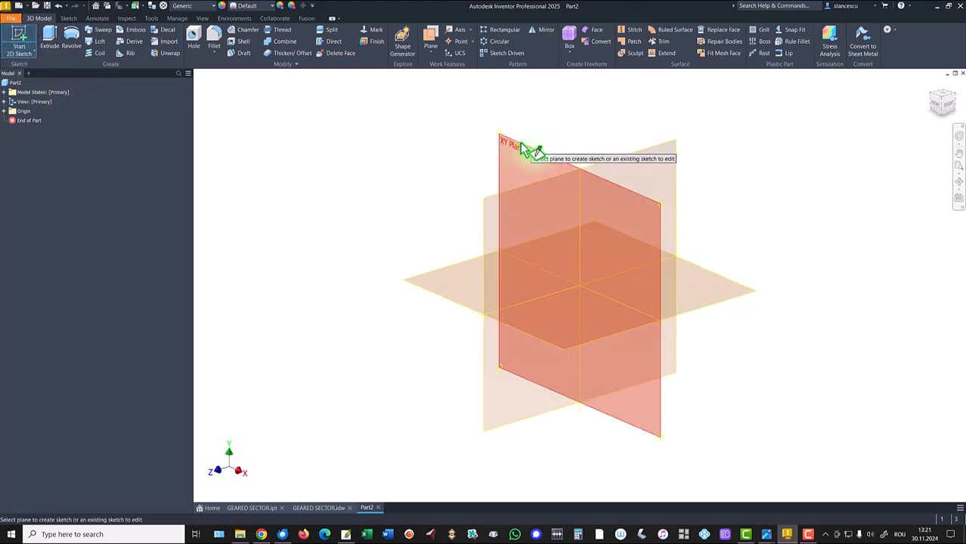
{"action": "left_click", "coordinate": [521, 147]}
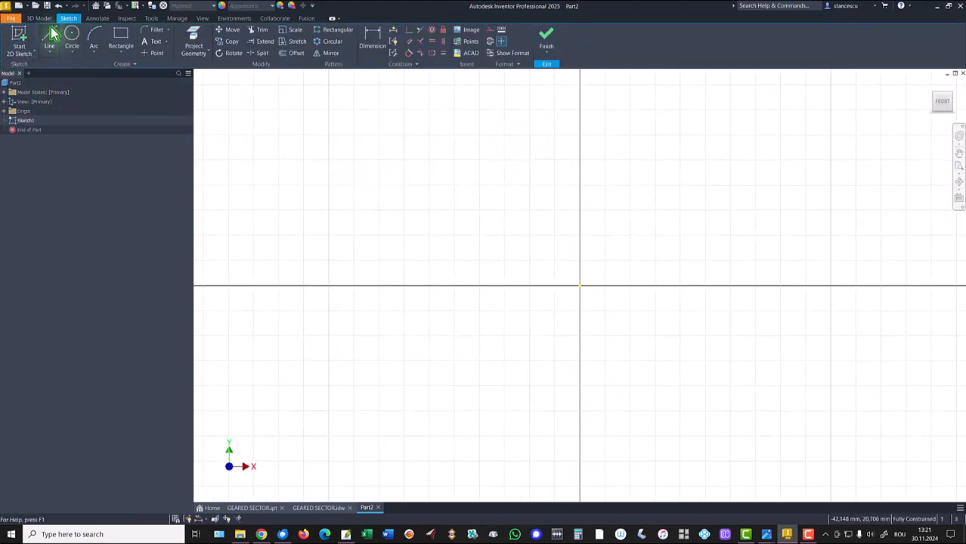
- Sketch two connected lines forming a V that meets at the origin, with the left line about 18 mm long
{"action": "left_click", "coordinate": [50, 37]}
{"action": "left_click", "coordinate": [420, 125]}
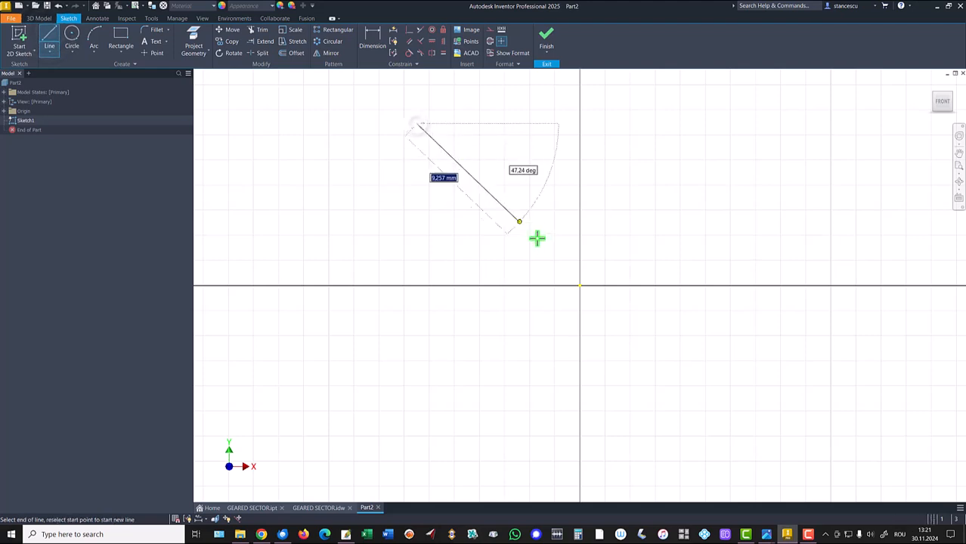
{"action": "left_click", "coordinate": [581, 286]}
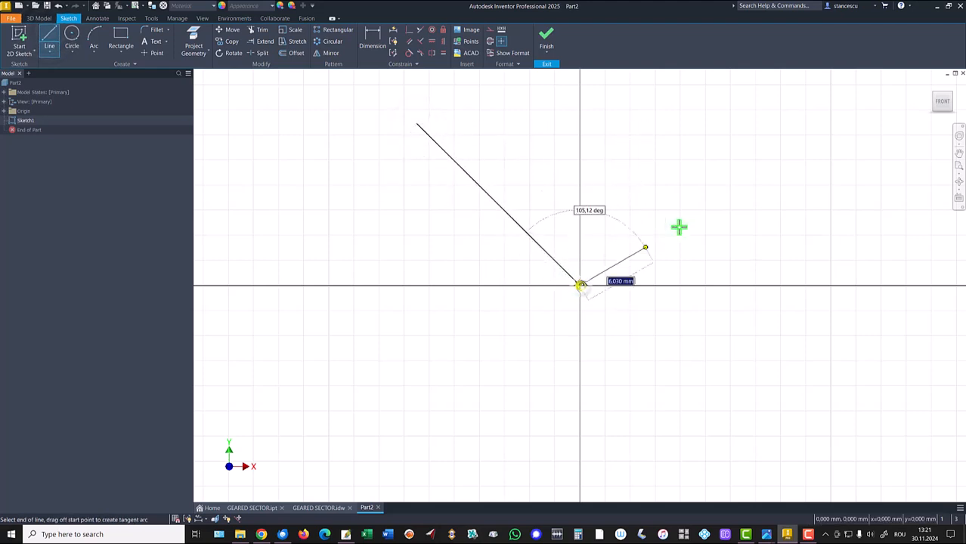
{"action": "left_click", "coordinate": [727, 200]}
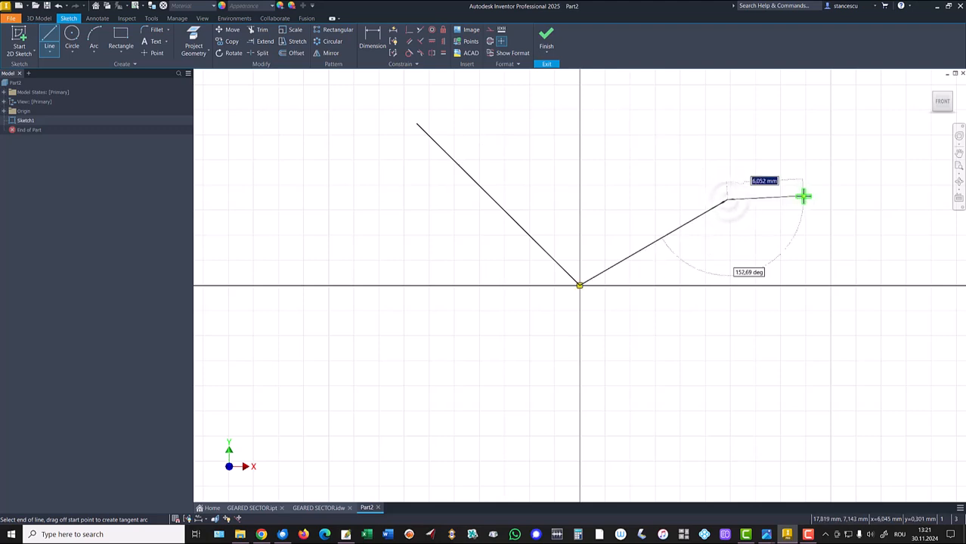
{"action": "key", "text": "Escape"}
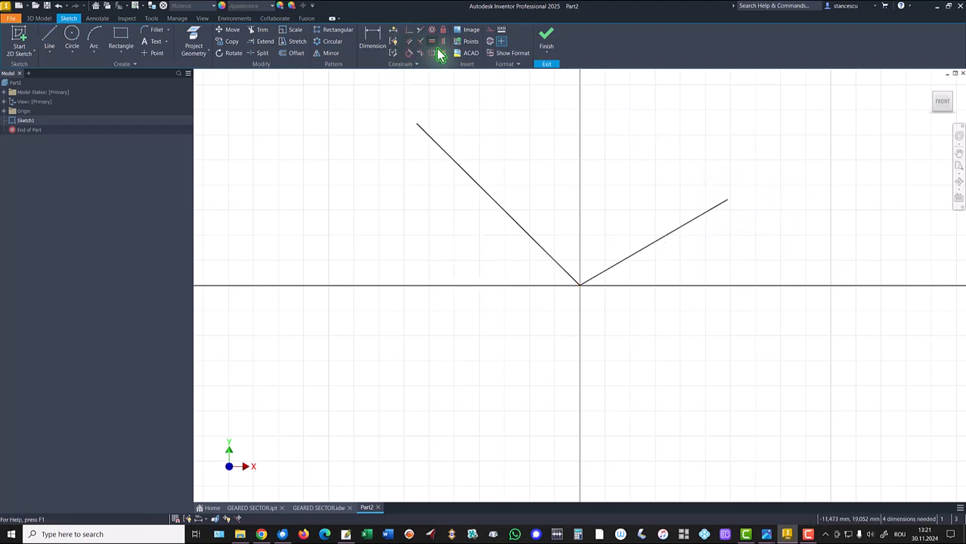
- Apply an Equal constraint between the two lines of the V
{"action": "left_click", "coordinate": [443, 53]}
{"action": "left_click", "coordinate": [454, 161]}
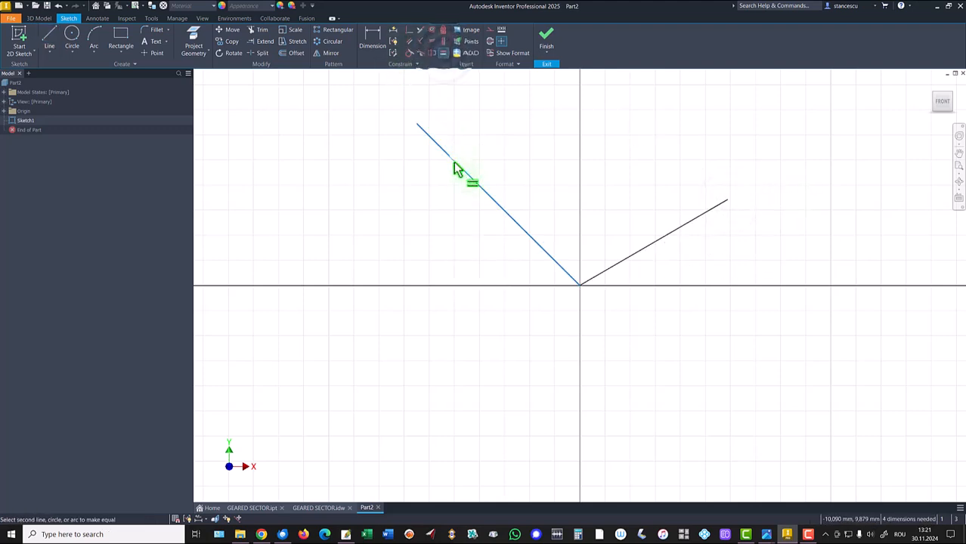
{"action": "left_click", "coordinate": [679, 234]}
{"action": "key", "text": "Escape"}
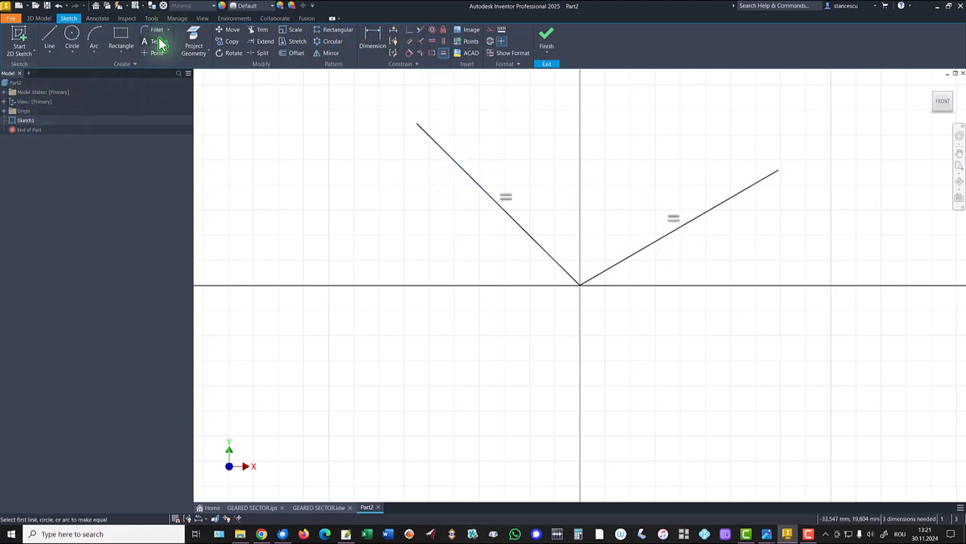
- Project the origin's Y axis into the sketch and convert it to a construction line
{"action": "left_click", "coordinate": [192, 41]}
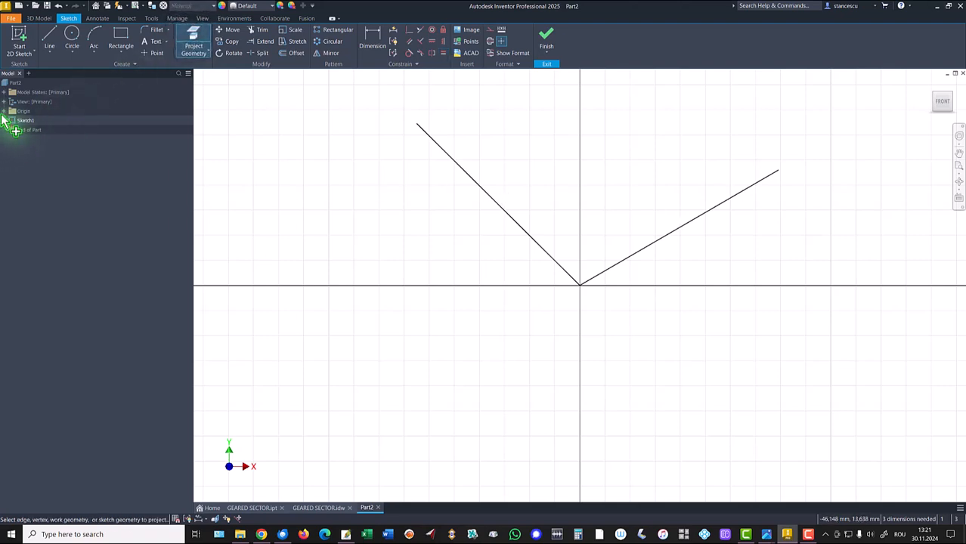
{"action": "left_click", "coordinate": [6, 111]}
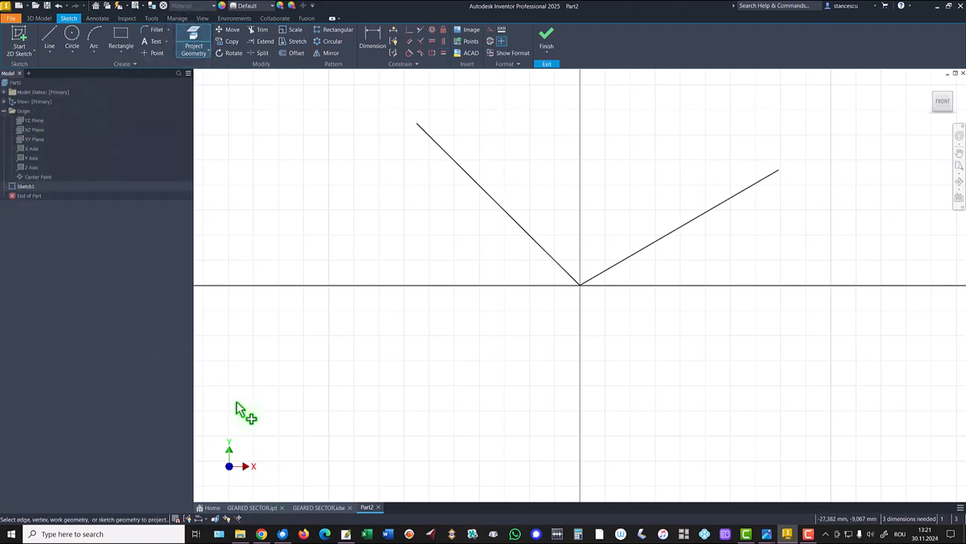
{"action": "left_click", "coordinate": [35, 161]}
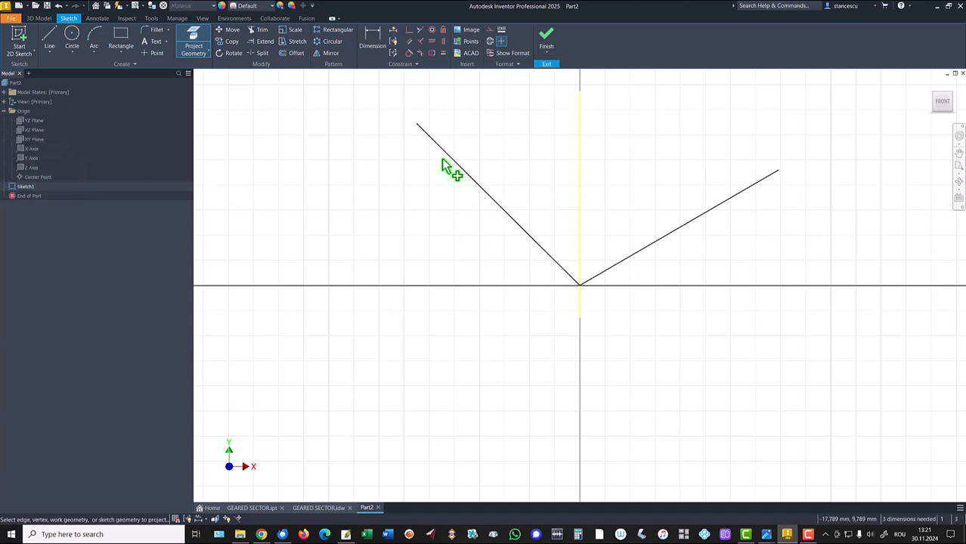
{"action": "key", "text": "Escape"}
{"action": "left_click_drag", "start_coordinate": [633, 157], "coordinate": [560, 176]}
{"action": "right_click", "coordinate": [620, 155]}
{"action": "left_click", "coordinate": [663, 155]}
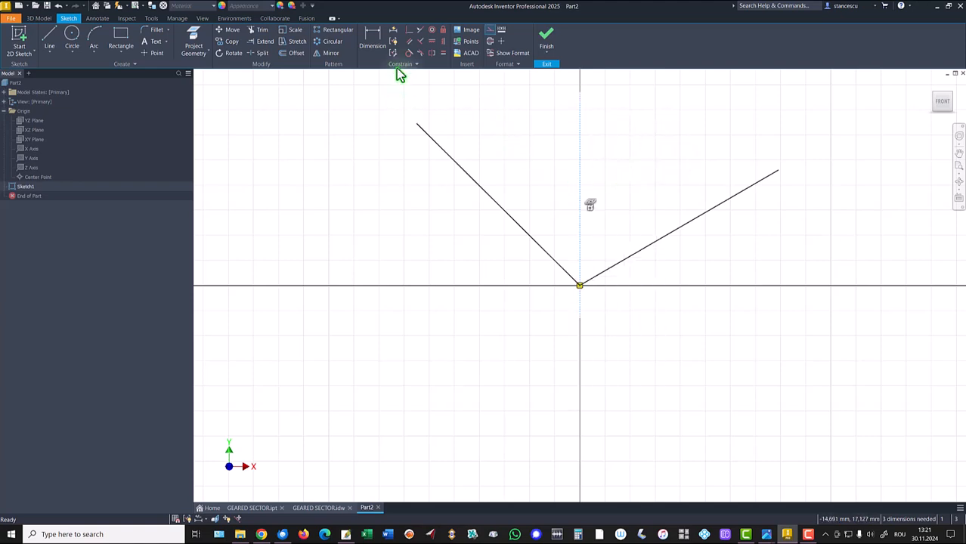
- Make the two lines of the V symmetric about the projected Y axis
{"action": "left_click", "coordinate": [431, 54]}
{"action": "left_click", "coordinate": [469, 175]}
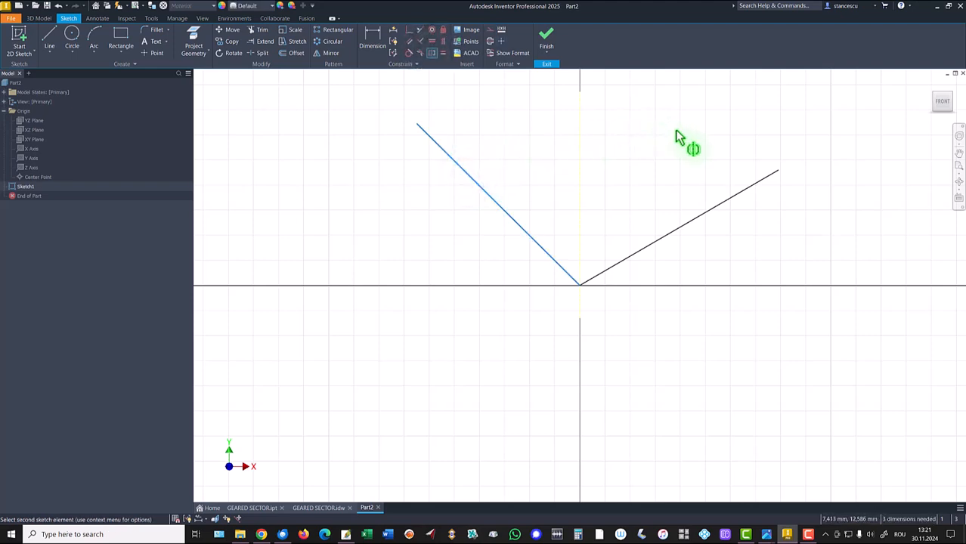
{"action": "left_click", "coordinate": [710, 215]}
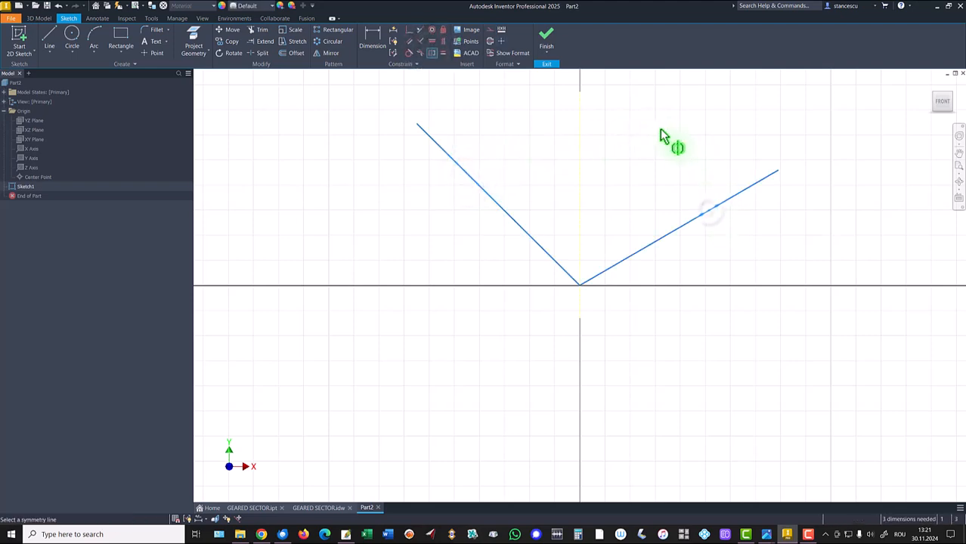
{"action": "left_click", "coordinate": [579, 162]}
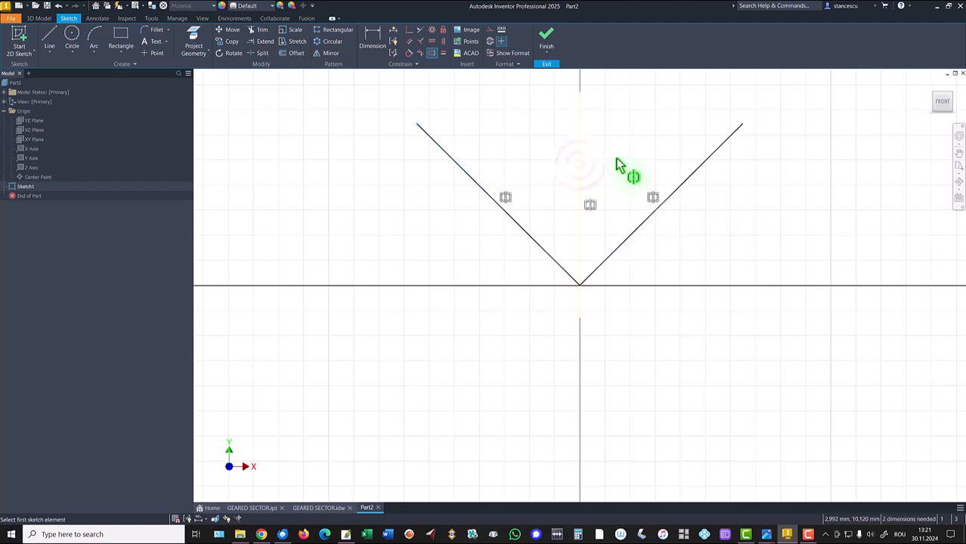
- Dimension the angle between the two lines at 120 degrees
{"action": "left_click", "coordinate": [371, 47]}
{"action": "left_click", "coordinate": [507, 213]}
{"action": "left_click", "coordinate": [641, 225]}
{"action": "left_click", "coordinate": [615, 191]}
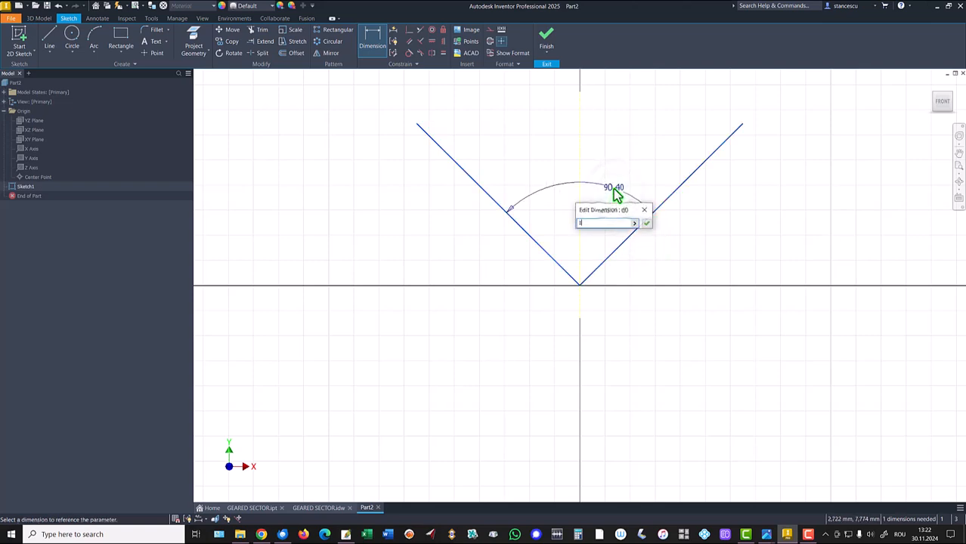
{"action": "key", "text": "Return"}
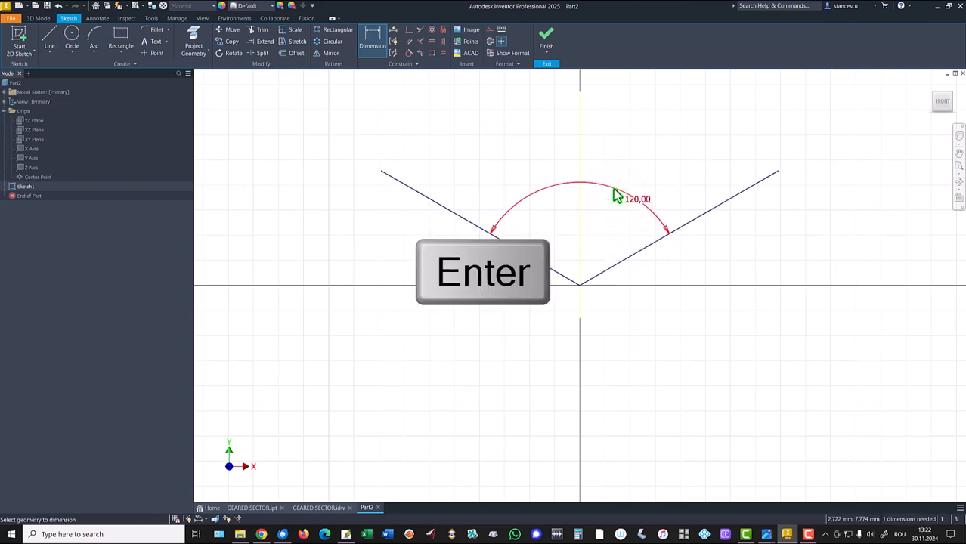
- Dimension the length of the right line of the V at 71,3 mm
{"action": "left_click", "coordinate": [712, 215]}
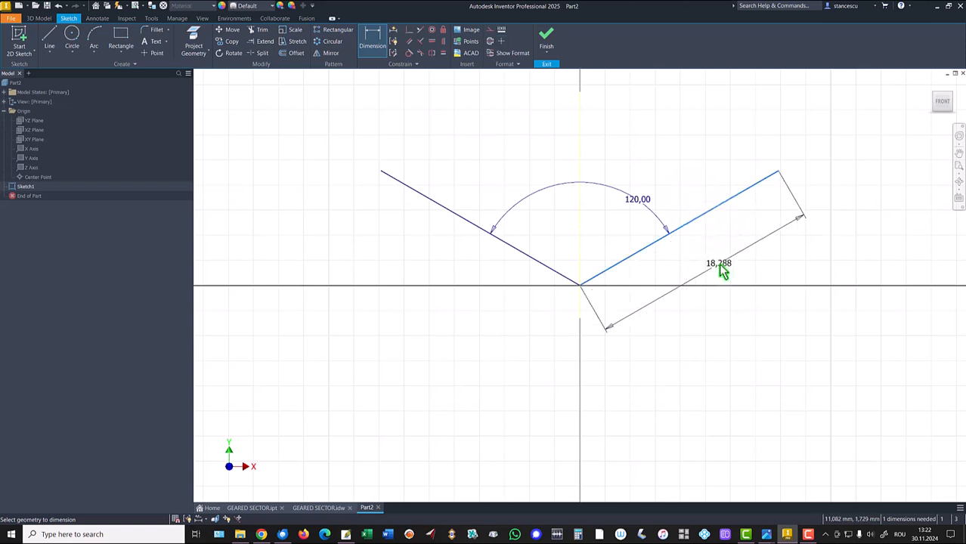
{"action": "left_click", "coordinate": [718, 264]}
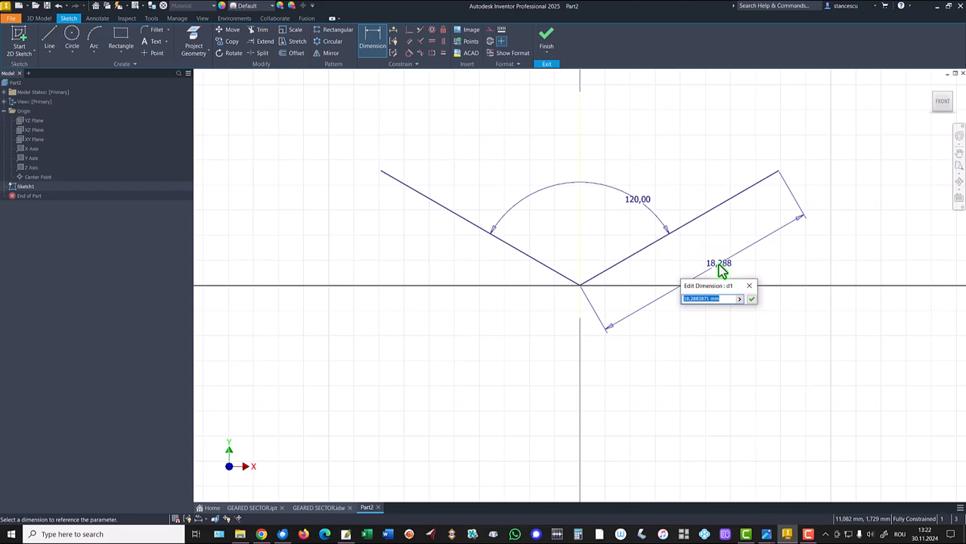
{"action": "type", "text": "7"}
{"action": "type", "text": "0"}
{"action": "key", "text": "Return"}
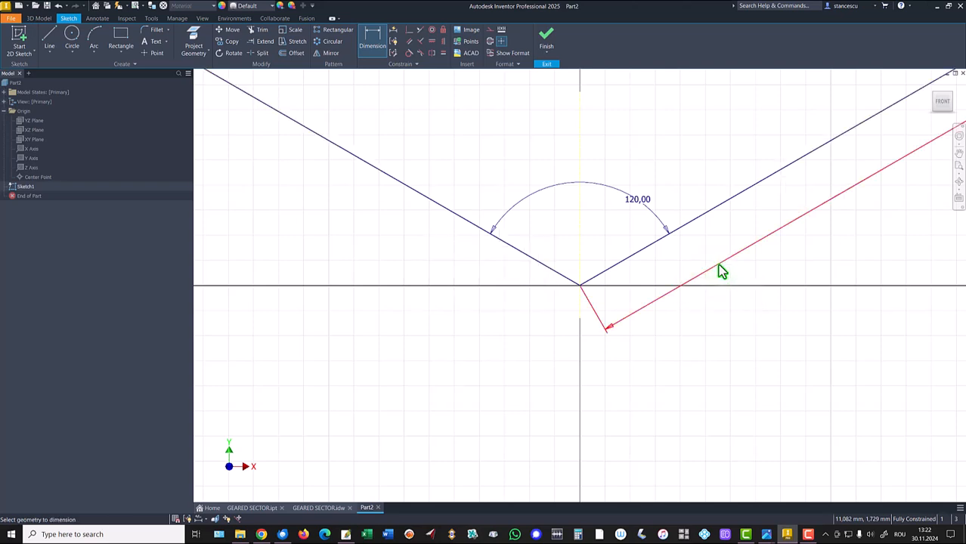
{"action": "key", "text": "Home"}
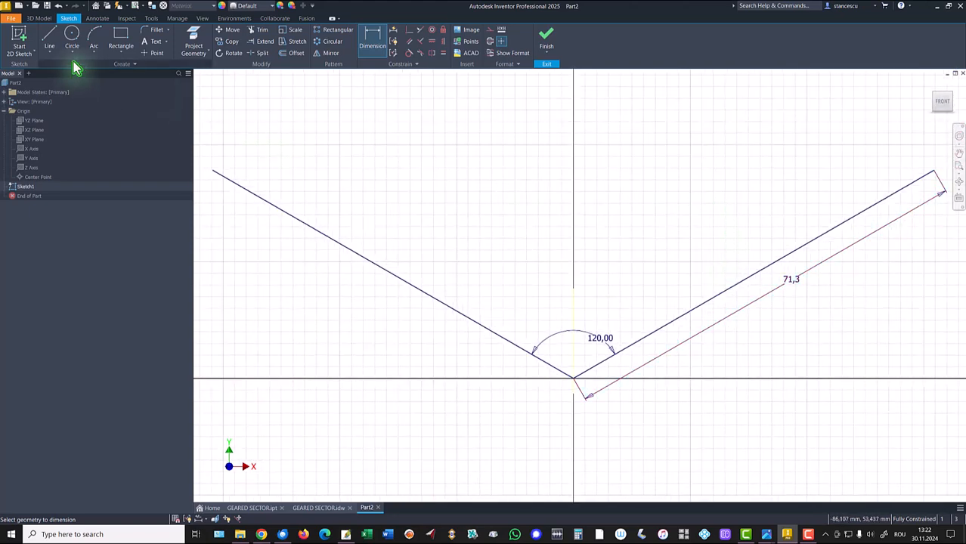
- Draw a center-point arc centered on the origin, joining the outer endpoints of the two lines
{"action": "left_click", "coordinate": [93, 51]}
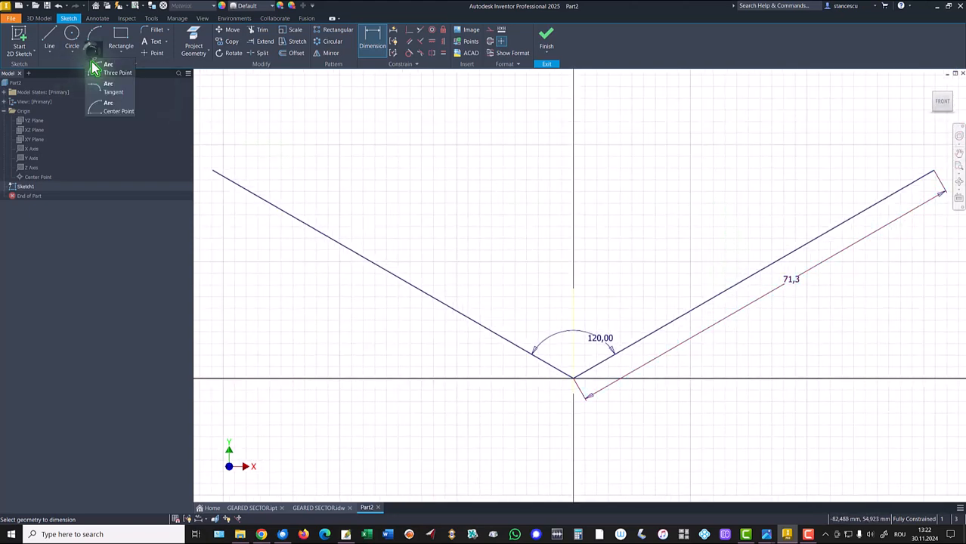
{"action": "left_click", "coordinate": [110, 112]}
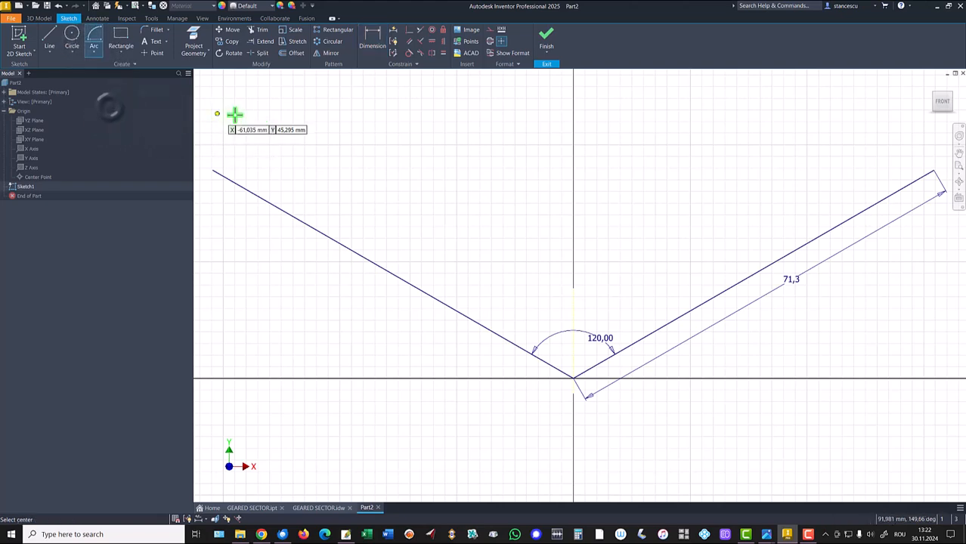
{"action": "left_click", "coordinate": [572, 376]}
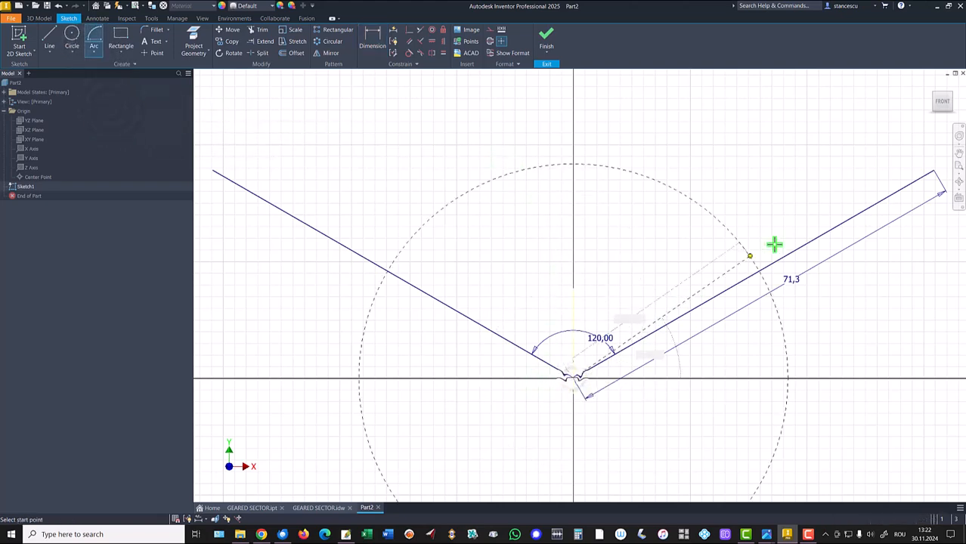
{"action": "left_click", "coordinate": [933, 173]}
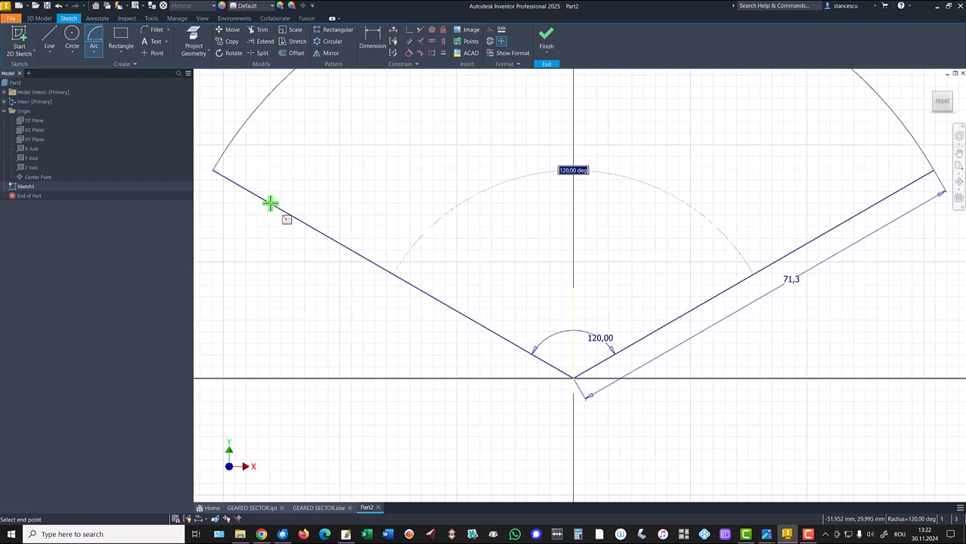
{"action": "left_click", "coordinate": [214, 172]}
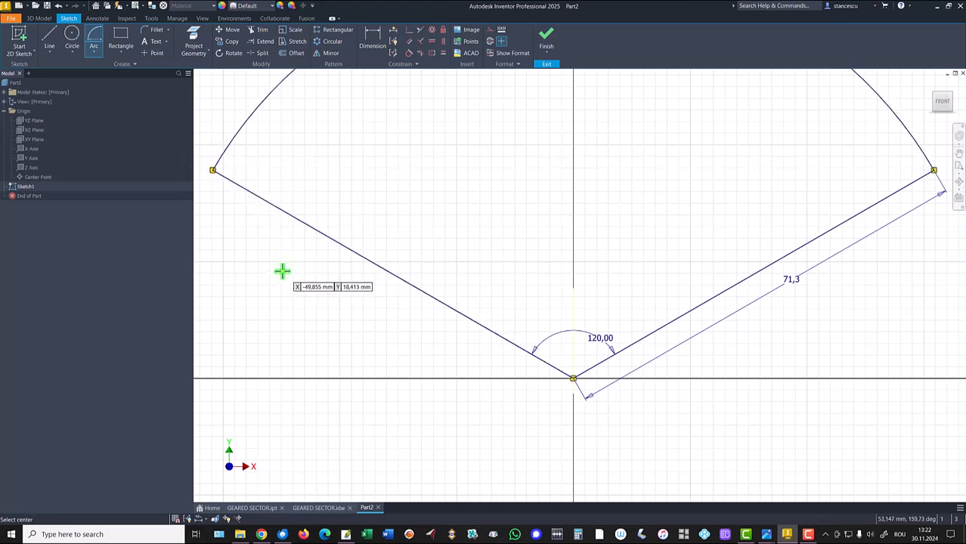
{"action": "key", "text": "Home"}
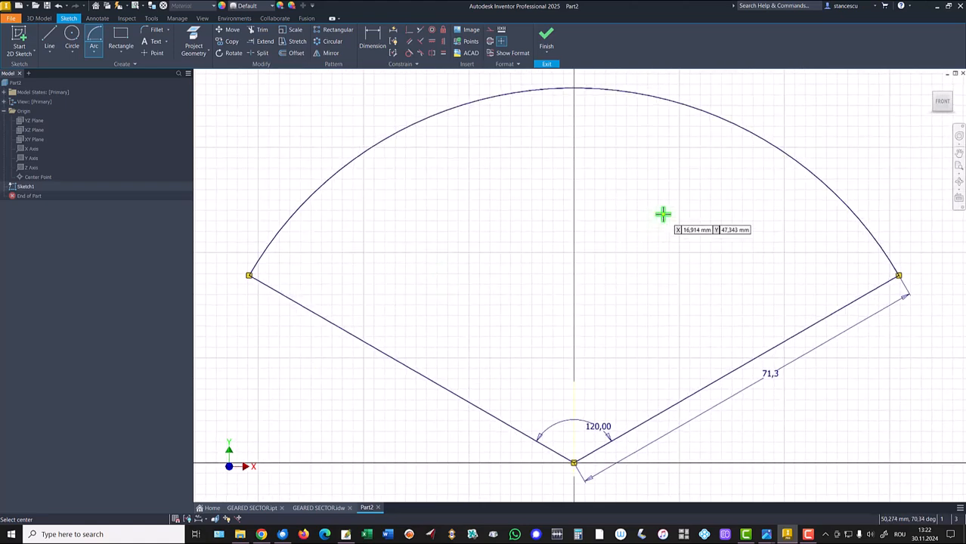
- Draw a second center-point arc from the origin with a 63,3 mm radius, running between the two lines
{"action": "left_click", "coordinate": [573, 463]}
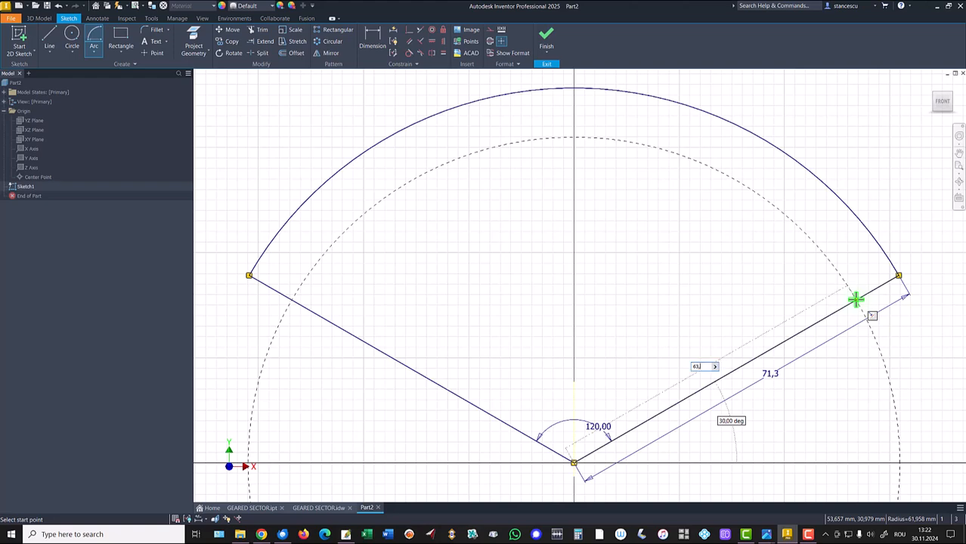
{"action": "key", "text": "Return"}
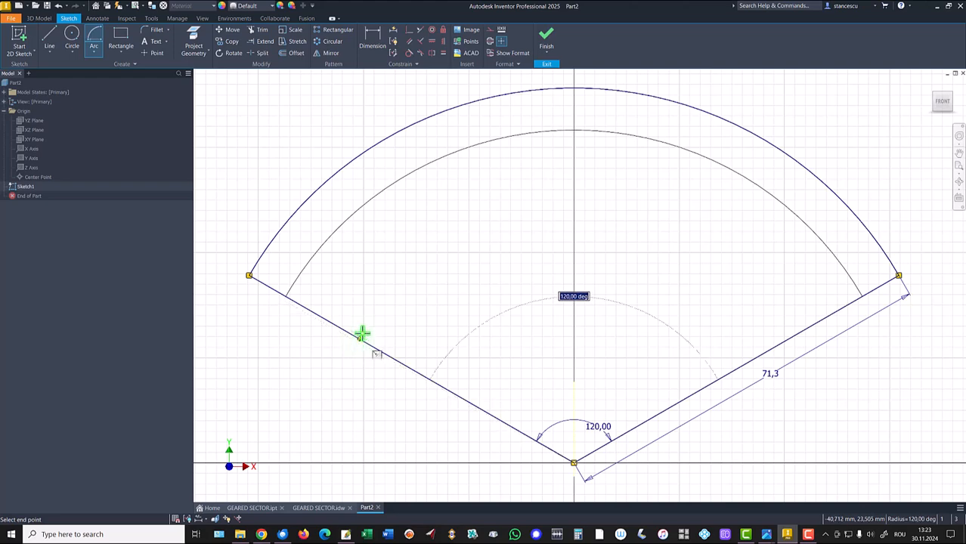
{"action": "left_click", "coordinate": [283, 295]}
{"action": "key", "text": "Escape"}
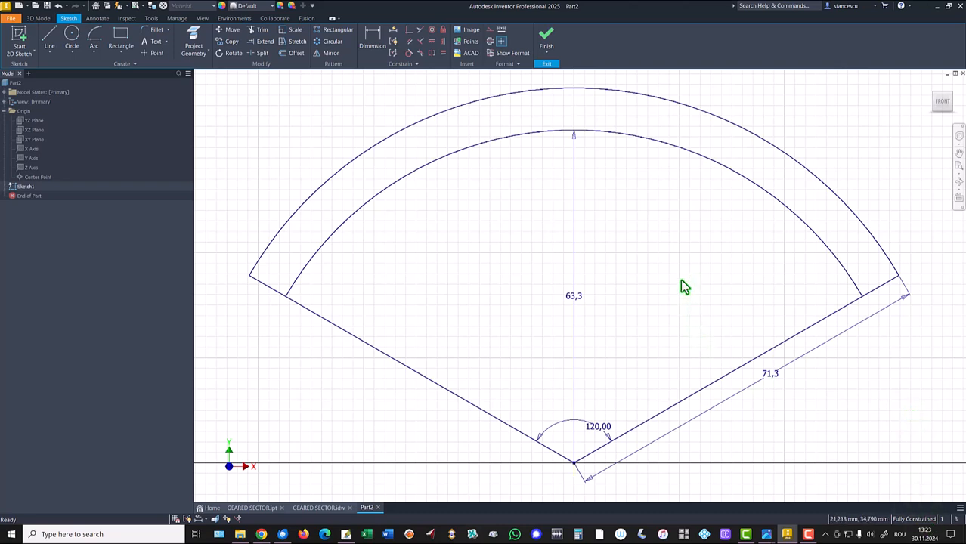
- Split both lines of the V where they meet the ends of the inner arc
{"action": "left_click", "coordinate": [261, 54]}
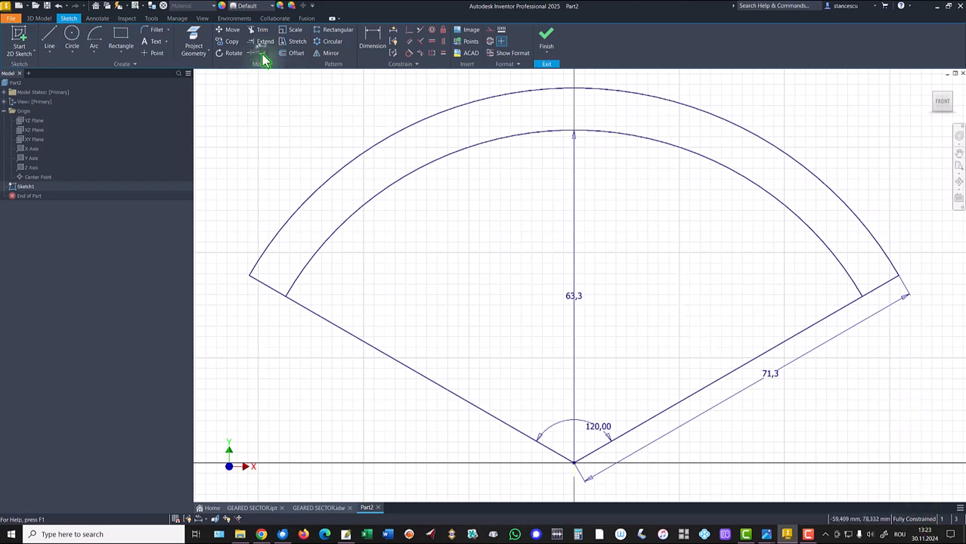
{"action": "left_click", "coordinate": [363, 342]}
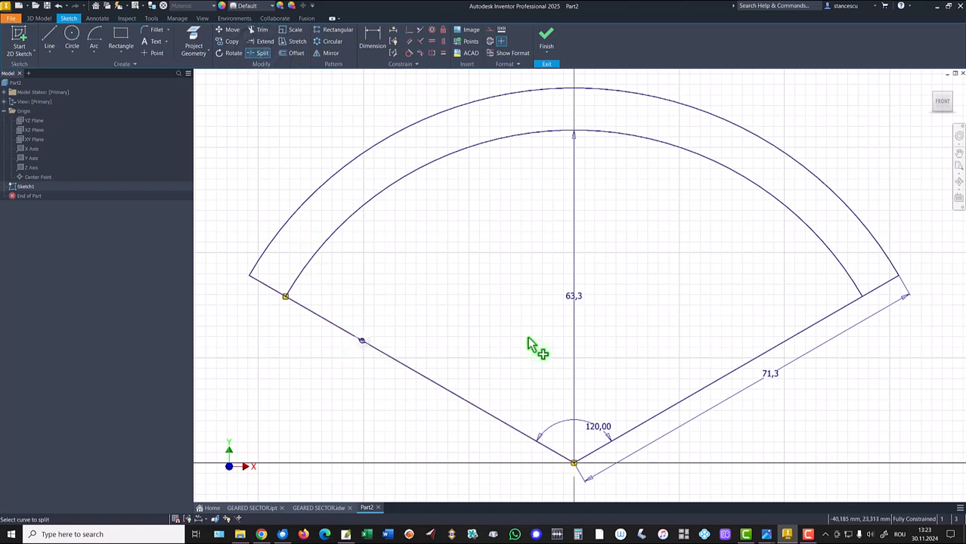
{"action": "left_click", "coordinate": [728, 375]}
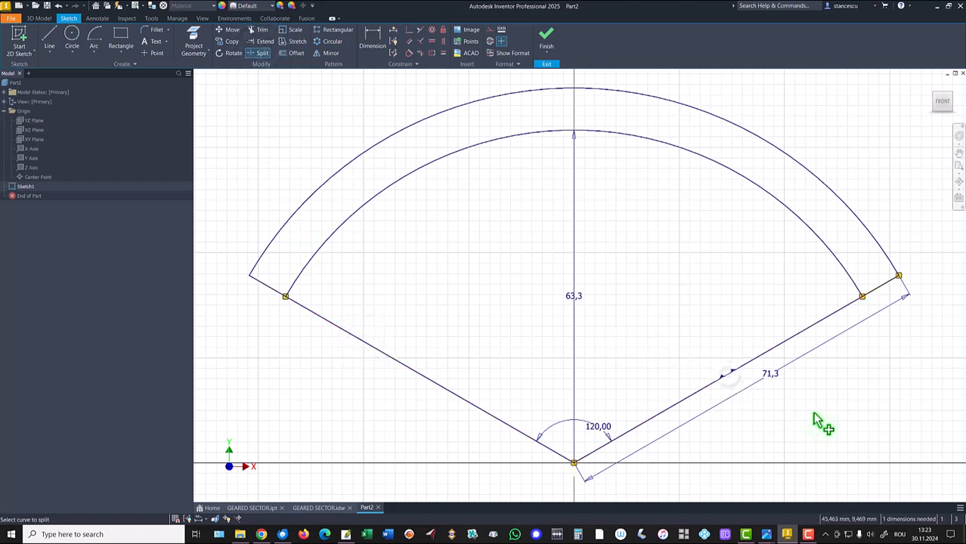
{"action": "key", "text": "Escape"}
- Convert the two line segments between the origin and the inner arc to construction geometry and finish the sketch
{"action": "left_click_drag", "start_coordinate": [771, 371], "coordinate": [337, 419]}
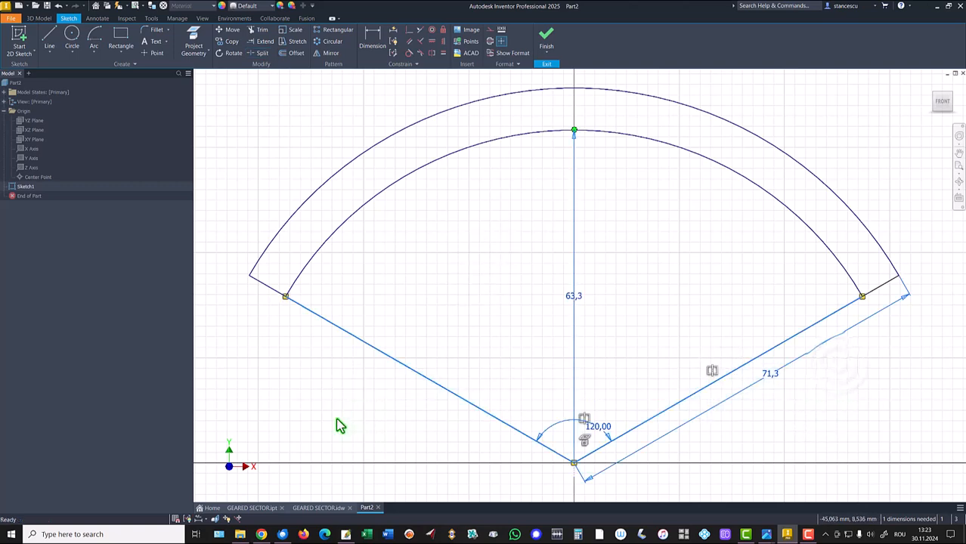
{"action": "right_click", "coordinate": [431, 270]}
{"action": "left_click", "coordinate": [479, 276]}
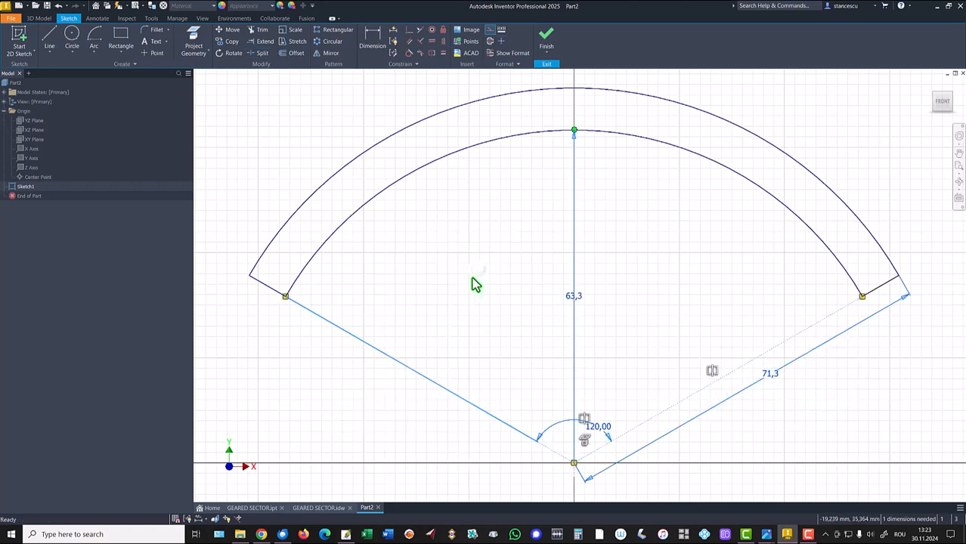
{"action": "left_click", "coordinate": [498, 243]}
{"action": "left_click", "coordinate": [545, 39]}
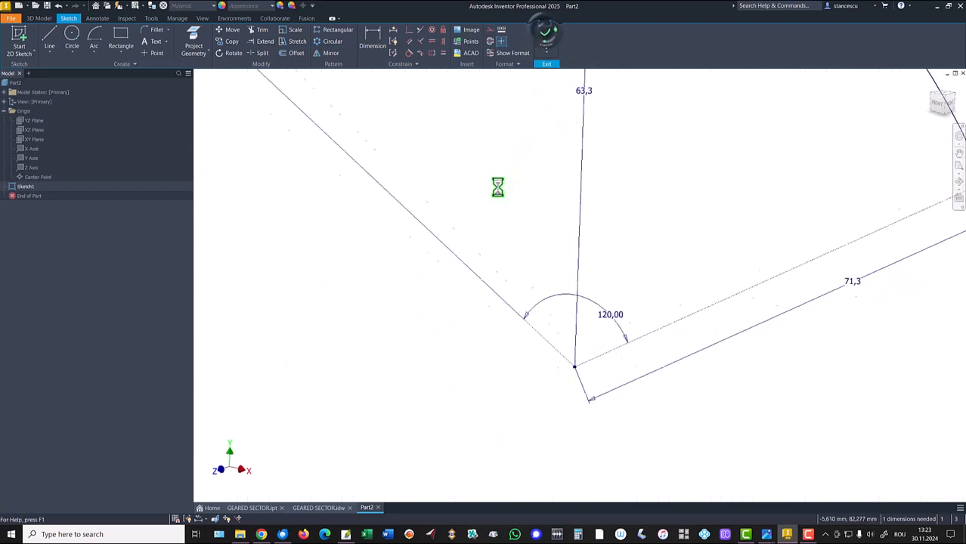
{"action": "key", "text": "F6"}
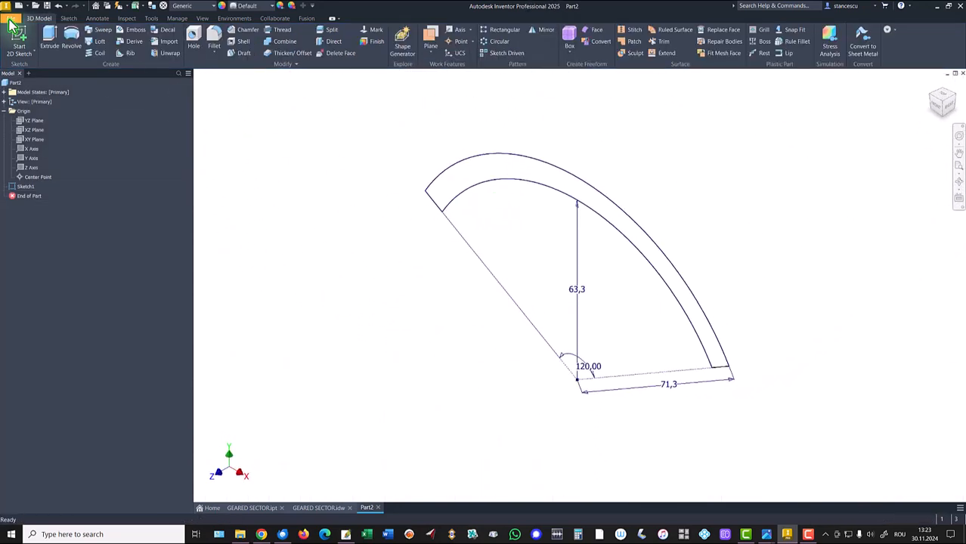
- Extrude the rim profile symmetrically about the sketch plane by 20 mm
{"action": "left_click", "coordinate": [50, 38]}
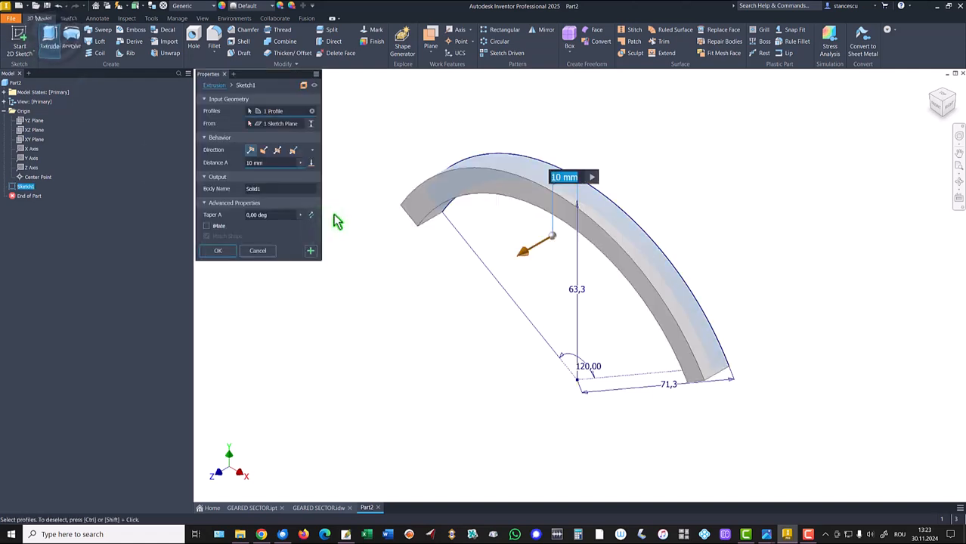
{"action": "left_click", "coordinate": [277, 151]}
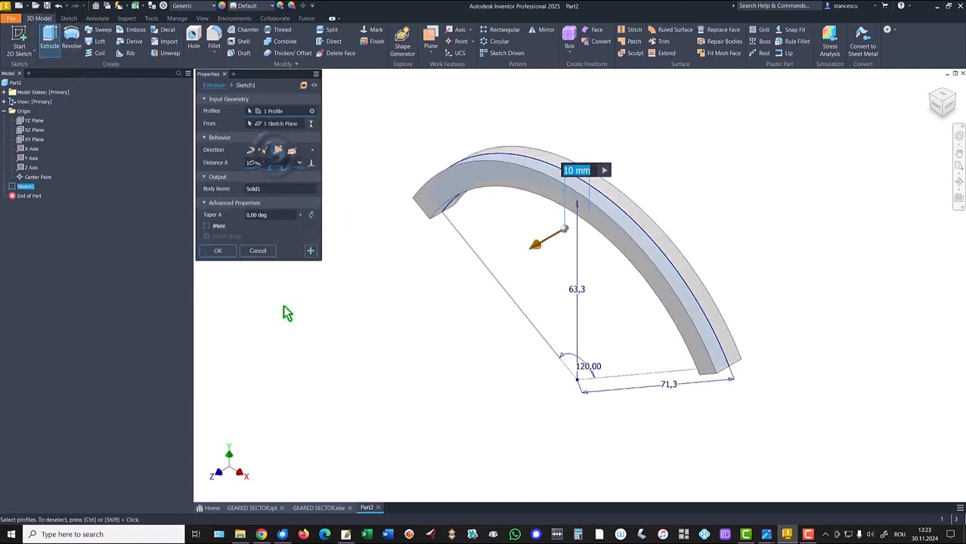
{"action": "type", "text": "20"}
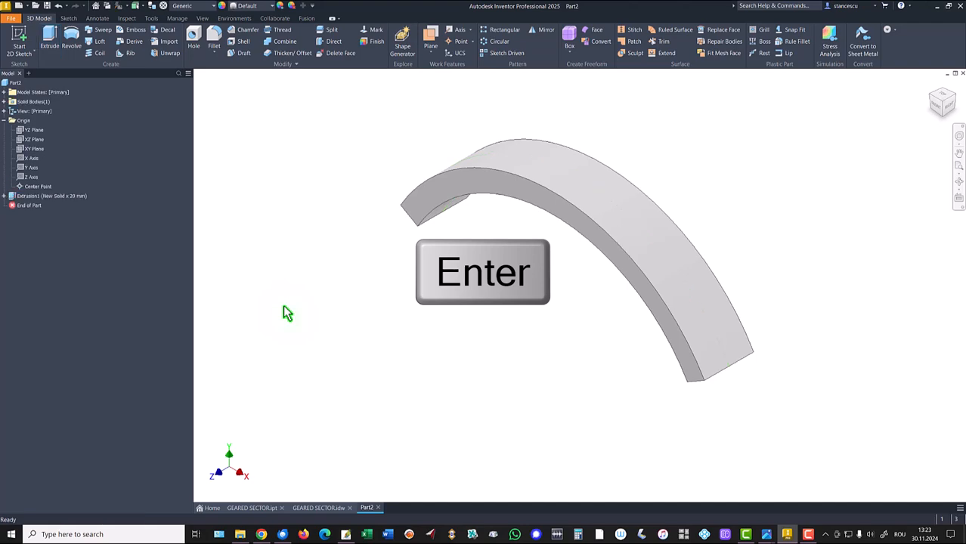
{"action": "key", "text": "F6"}
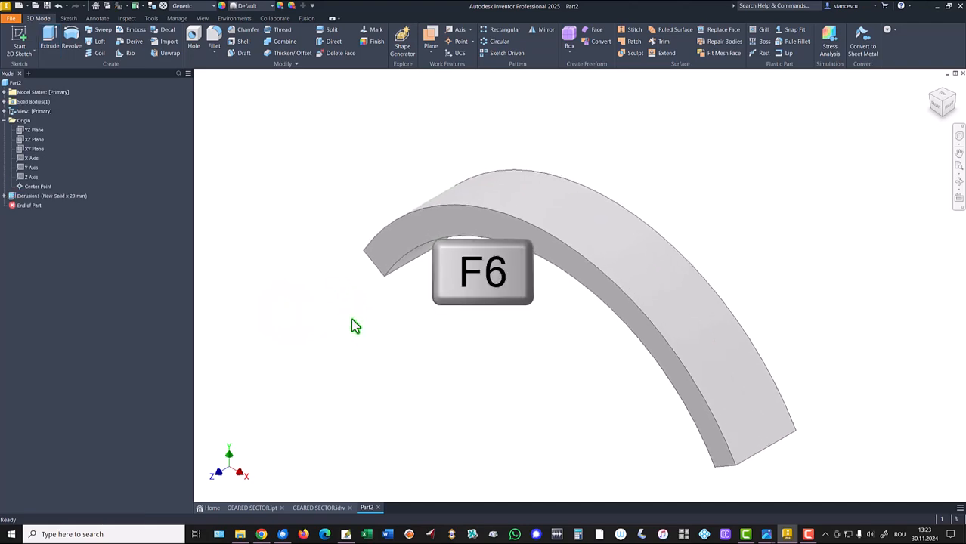
- Examine the GEARED SECTOR.idw drawing for the tooth dimensions in detail B and the tooth's position at the end of the rim
{"action": "left_click", "coordinate": [338, 509]}
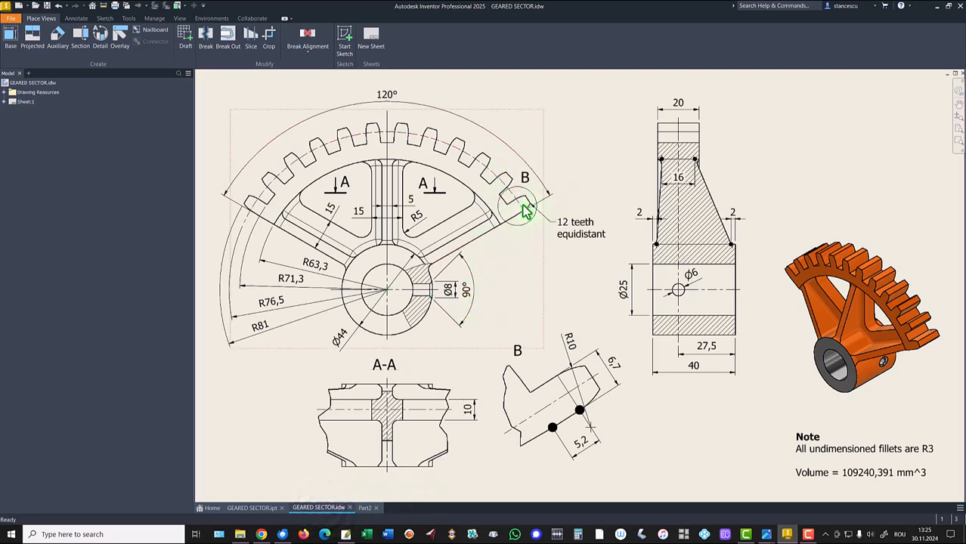
{"action": "left_click_drag", "start_coordinate": [563, 441], "coordinate": [592, 436]}
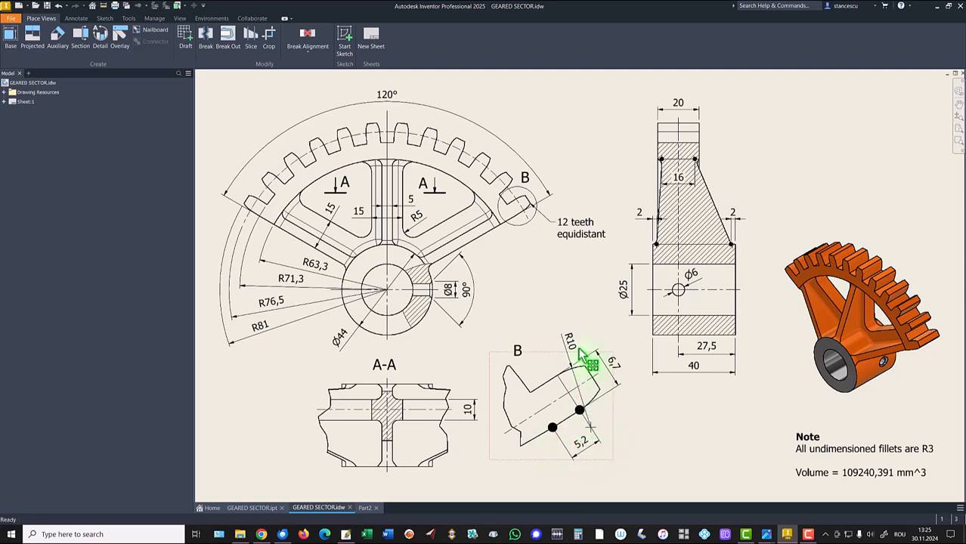
{"action": "left_click_drag", "start_coordinate": [615, 365], "coordinate": [620, 368]}
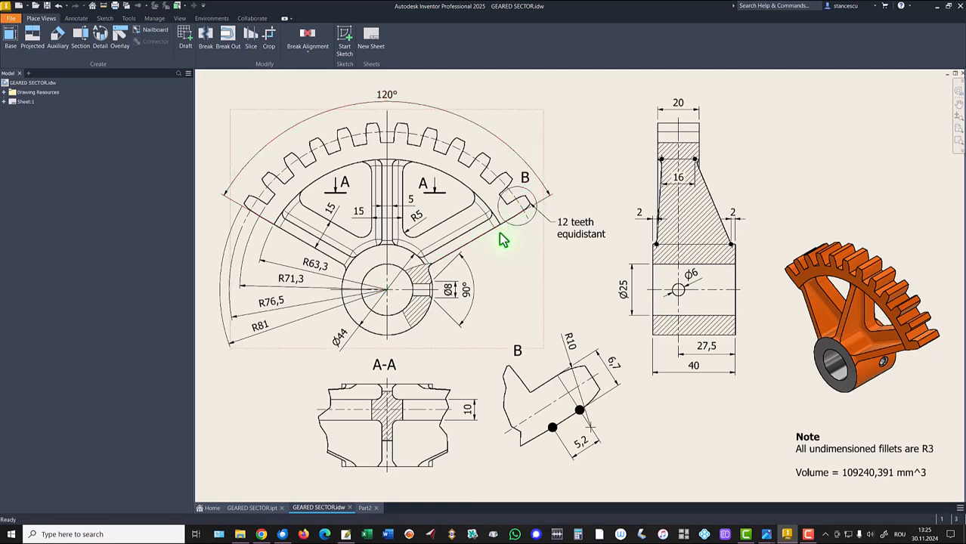
{"action": "scroll", "coordinate": [502, 226], "scroll_direction": "up", "scroll_amount": 3}
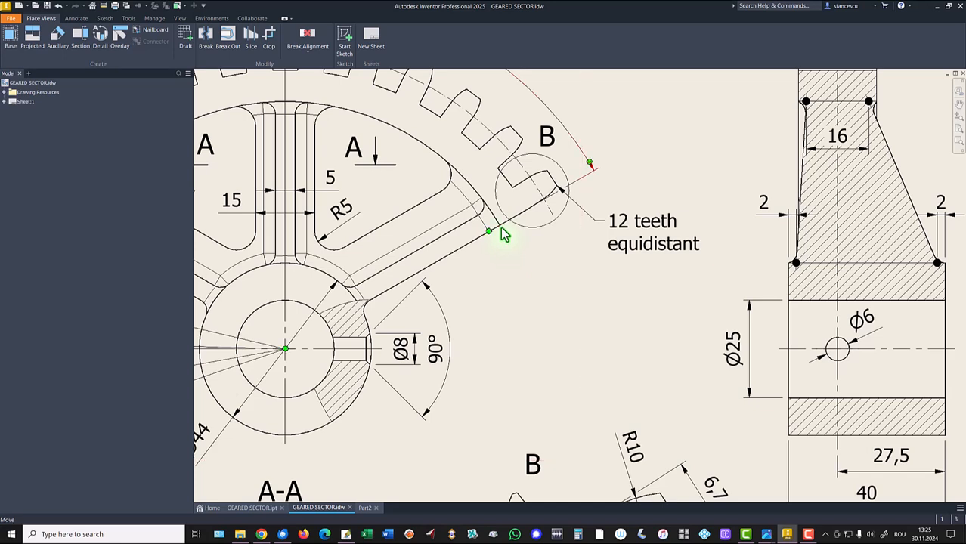
{"action": "left_click_drag", "start_coordinate": [500, 223], "coordinate": [498, 219]}
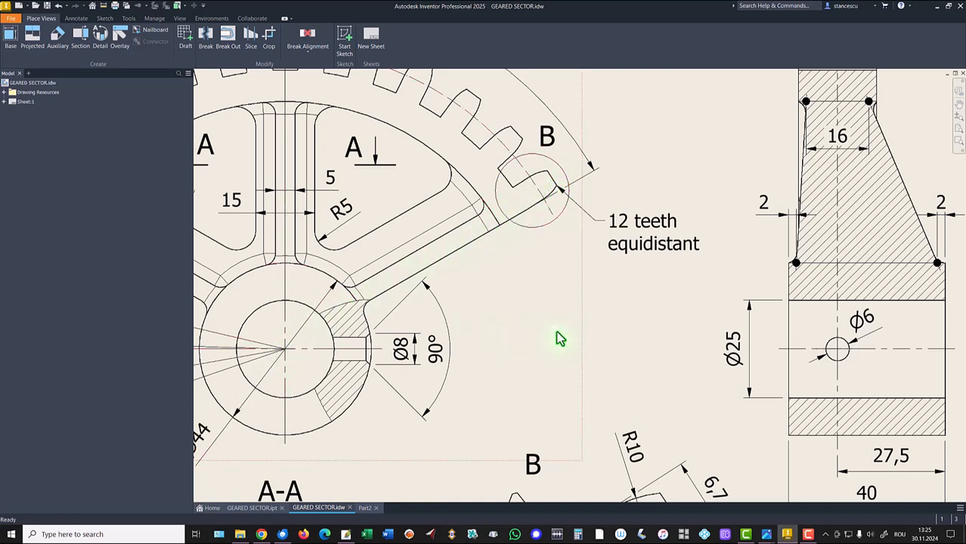
{"action": "key", "text": "Home"}
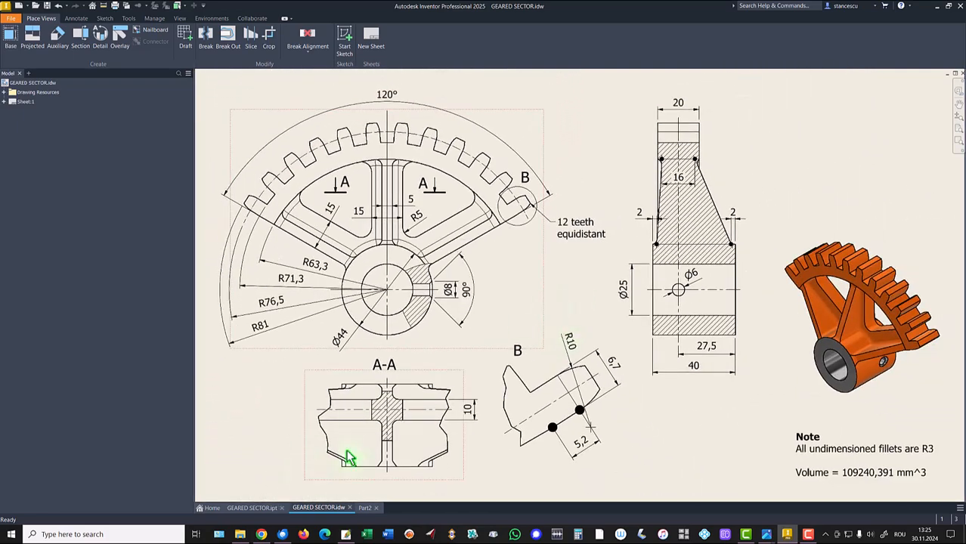
- Return to Part2 and start a new sketch on the front face of the rim
{"action": "left_click", "coordinate": [365, 508]}
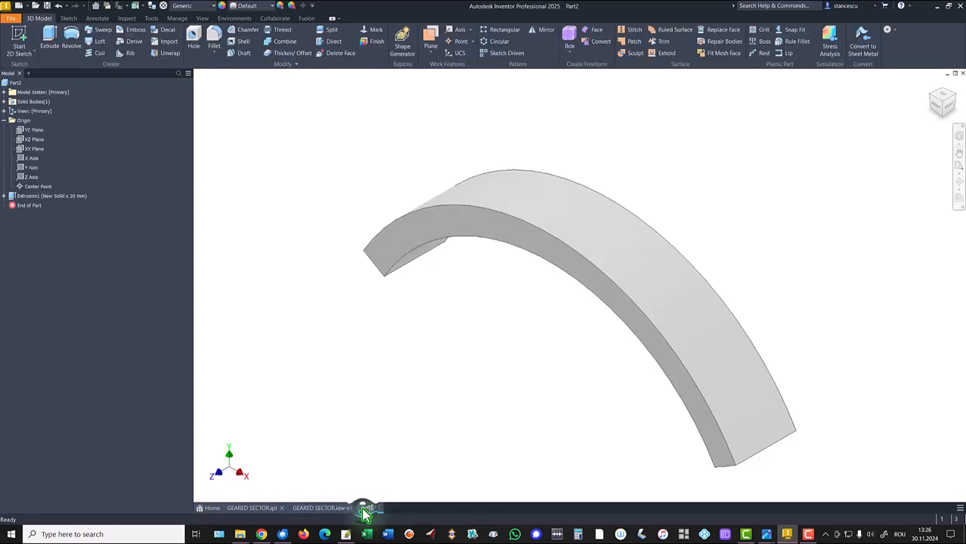
{"action": "left_click", "coordinate": [644, 345]}
{"action": "left_click", "coordinate": [707, 332]}
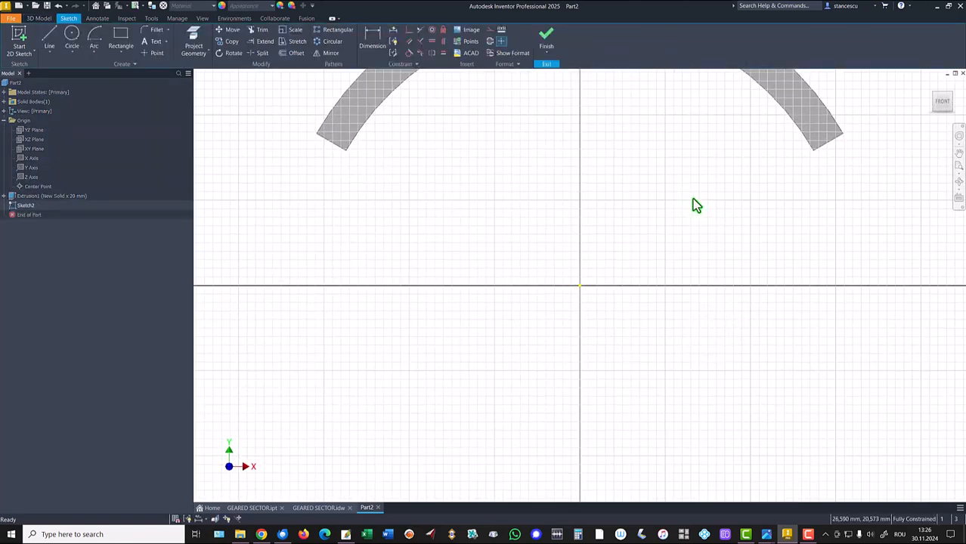
{"action": "key", "text": "Home"}
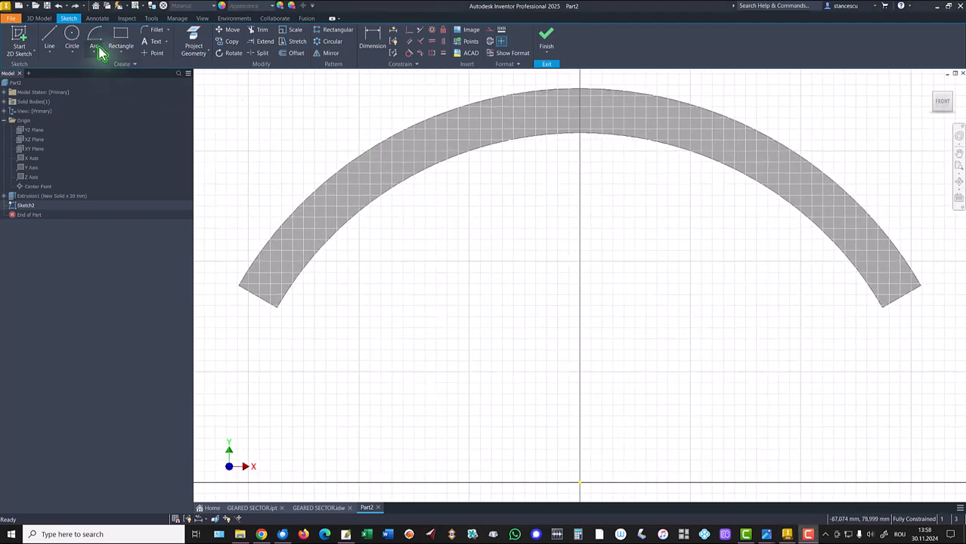
- Draw a short center-point arc of 81 mm radius about the origin, outside the rim's right end, and move its radius dimension below the rim
{"action": "left_click", "coordinate": [96, 43]}
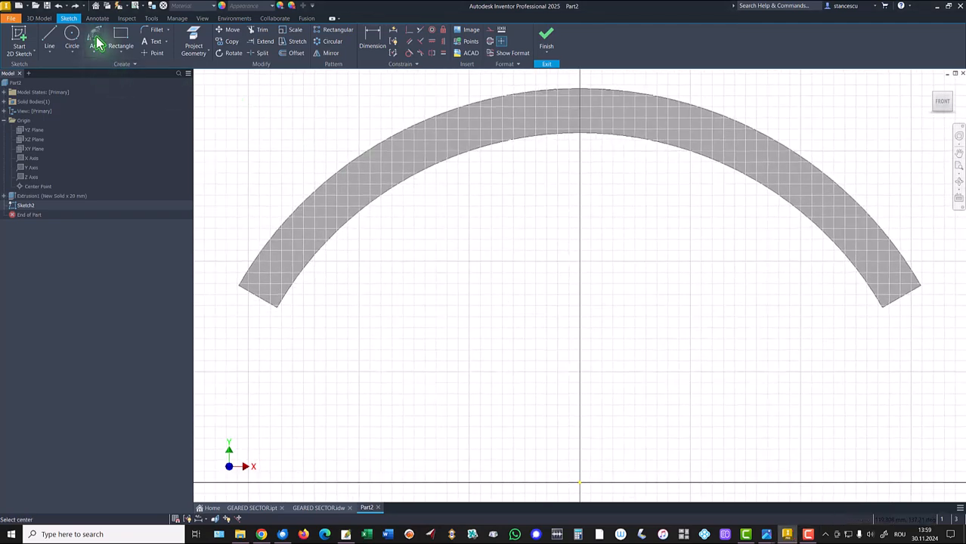
{"action": "left_click", "coordinate": [579, 481]}
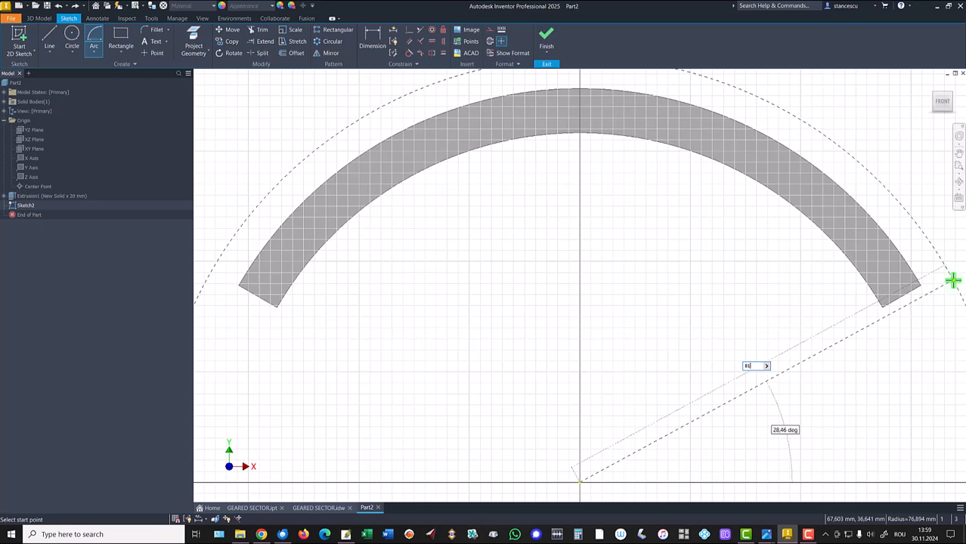
{"action": "key", "text": "Return"}
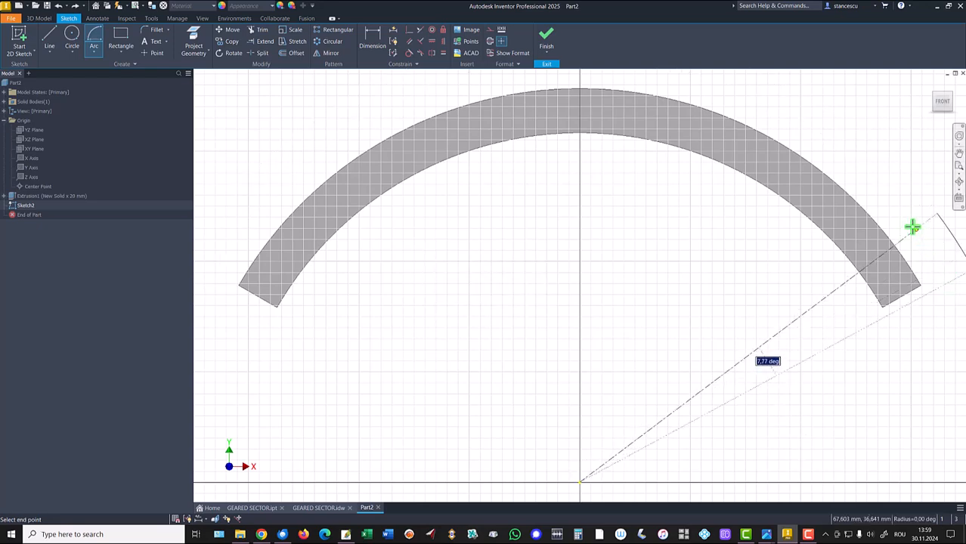
{"action": "left_click", "coordinate": [895, 203]}
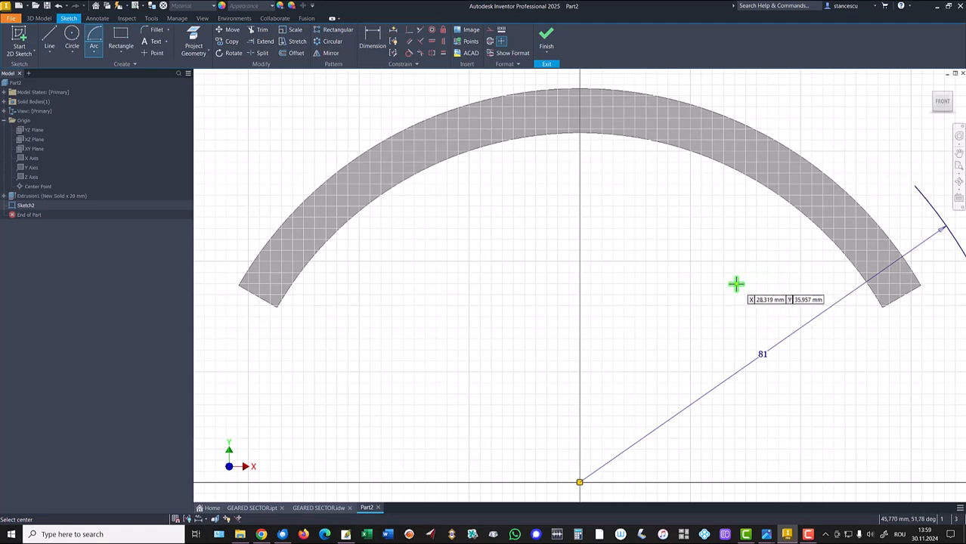
{"action": "key", "text": "Escape"}
{"action": "middle_click_drag", "start_coordinate": [790, 349], "coordinate": [683, 353]}
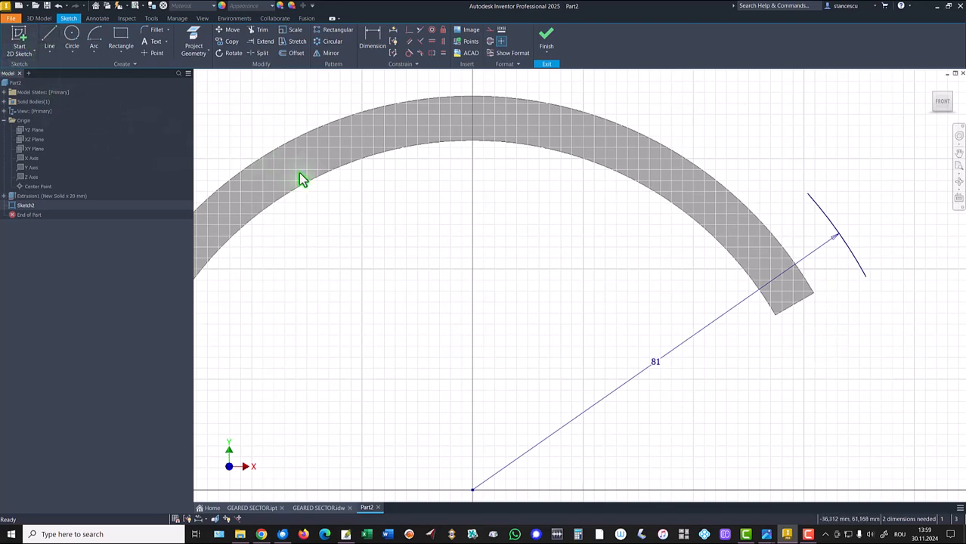
{"action": "left_click", "coordinate": [650, 350]}
{"action": "left_click_drag", "start_coordinate": [652, 353], "coordinate": [684, 402]}
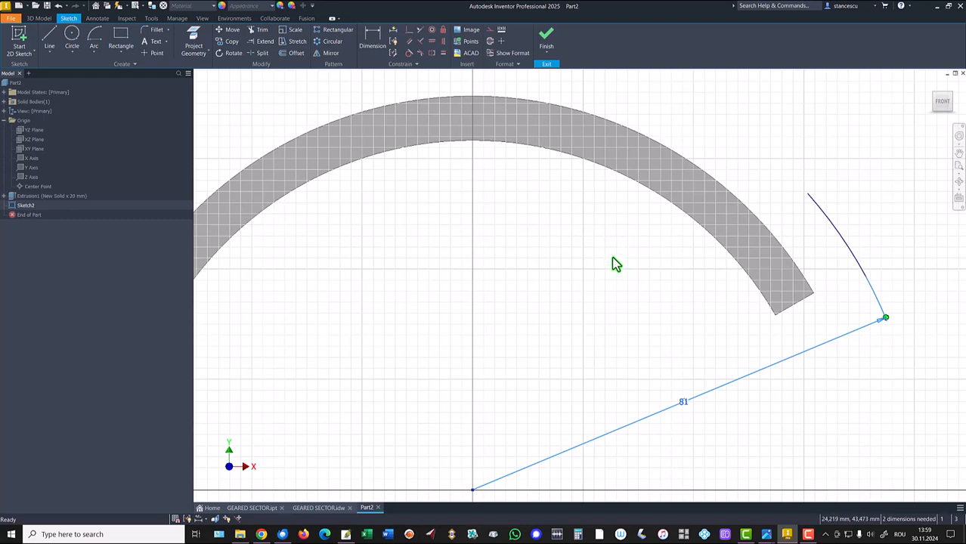
- Draw a line from the origin to the midpoint of the 81 mm arc and convert it to construction geometry
{"action": "left_click", "coordinate": [50, 34]}
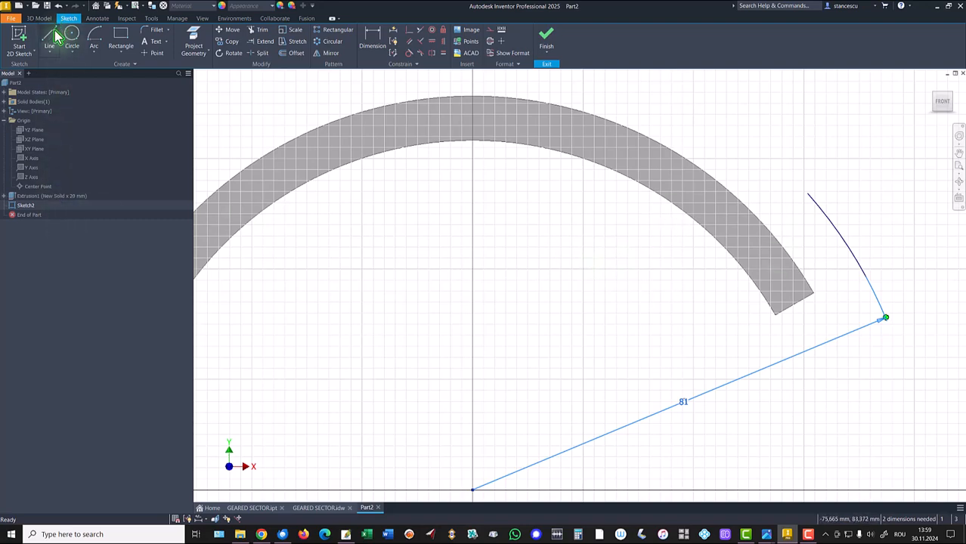
{"action": "left_click", "coordinate": [471, 491]}
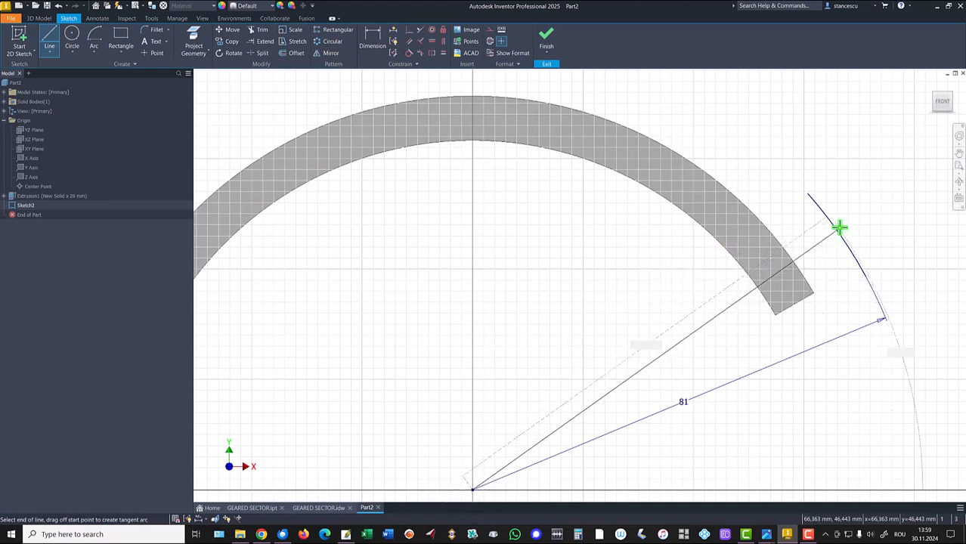
{"action": "left_click", "coordinate": [839, 233]}
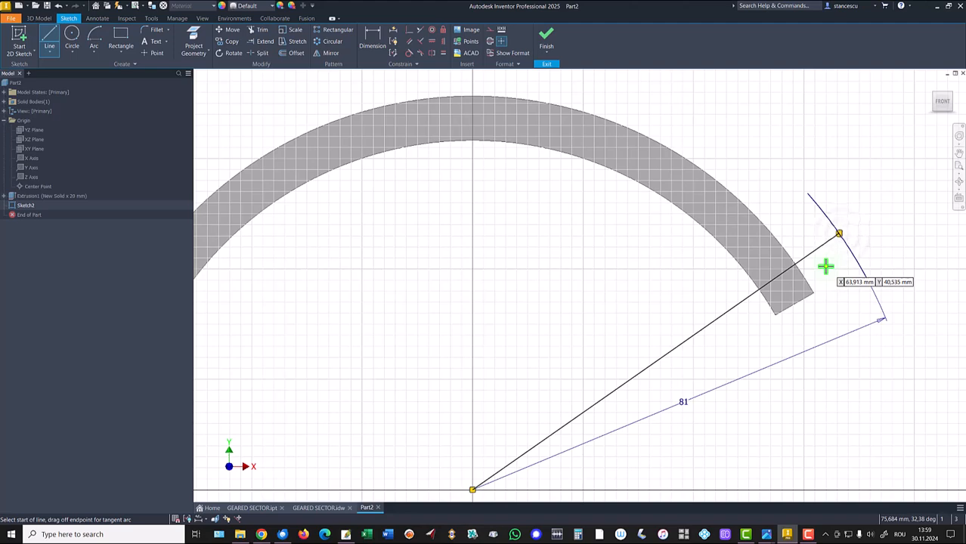
{"action": "key", "text": "Escape"}
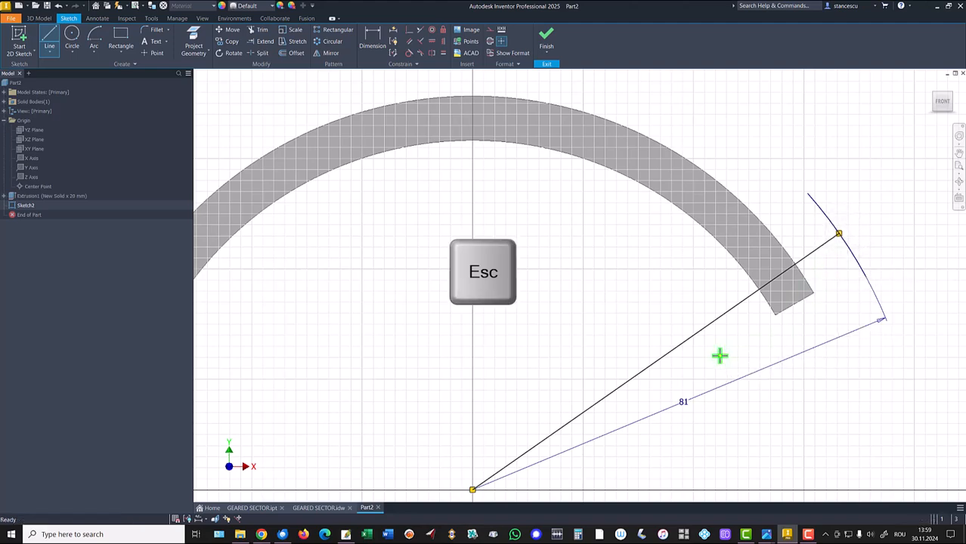
{"action": "left_click", "coordinate": [703, 329]}
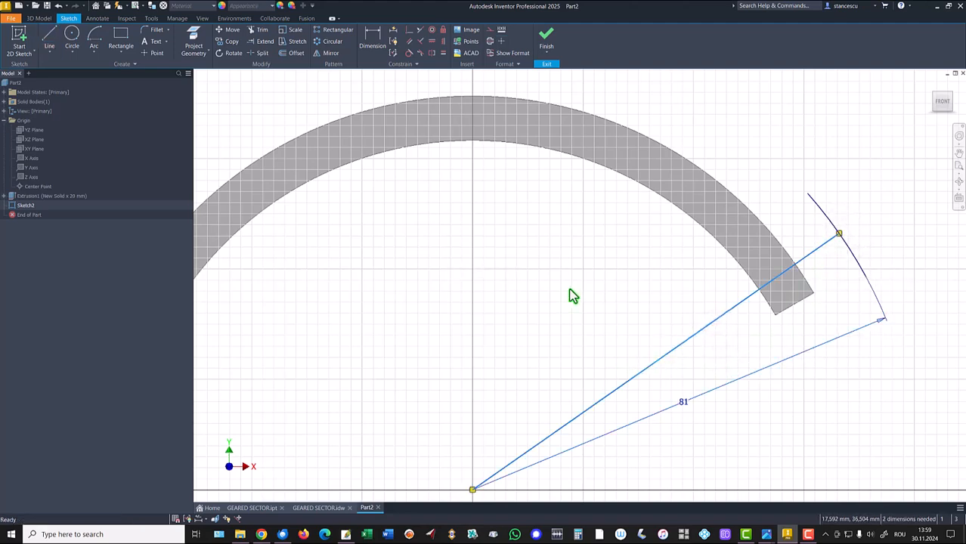
{"action": "right_click", "coordinate": [570, 295]}
{"action": "left_click", "coordinate": [611, 297]}
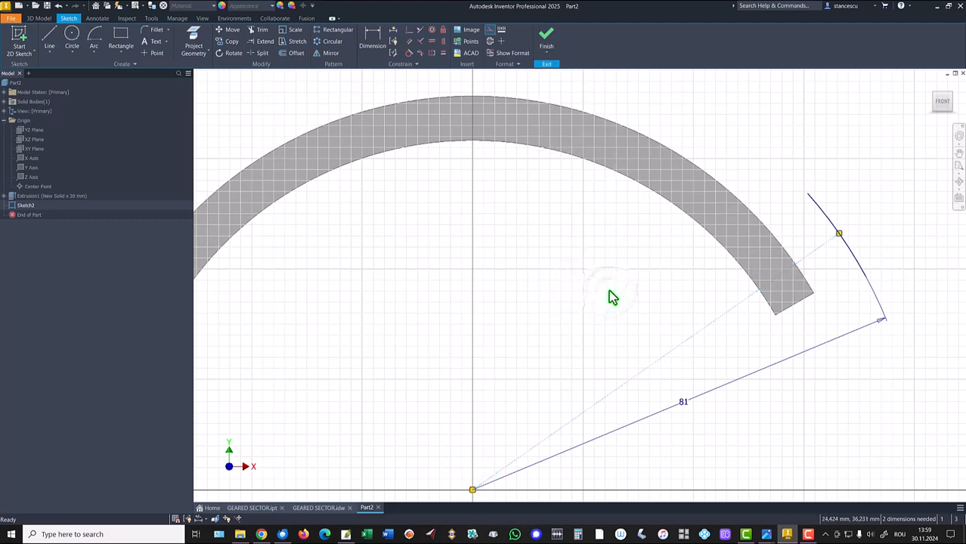
- Draw a line from the rim's outer right corner in line with the end edge, ending in a tangent arc of about 12 mm radius crossing the 81 mm arc
{"action": "left_click", "coordinate": [45, 38]}
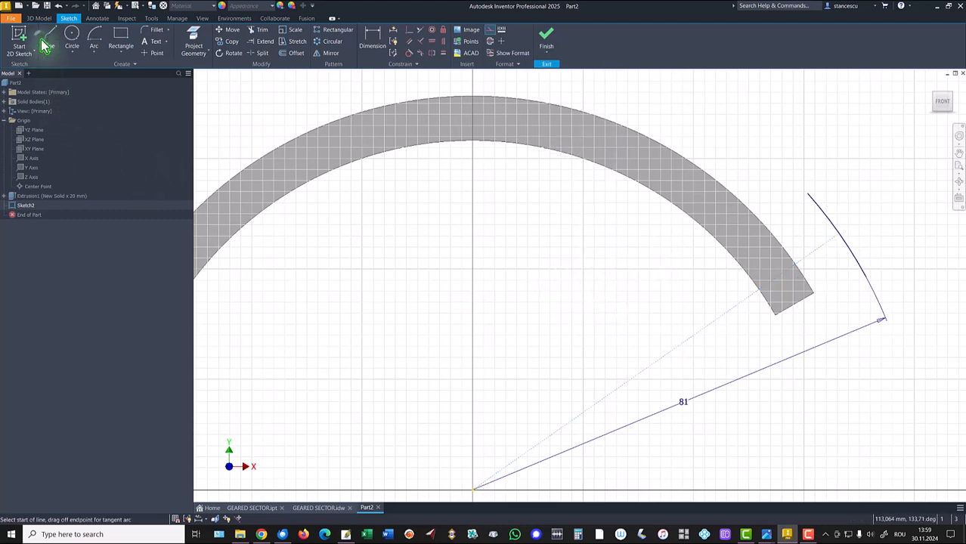
{"action": "scroll", "coordinate": [832, 296], "scroll_direction": "up", "scroll_amount": 2}
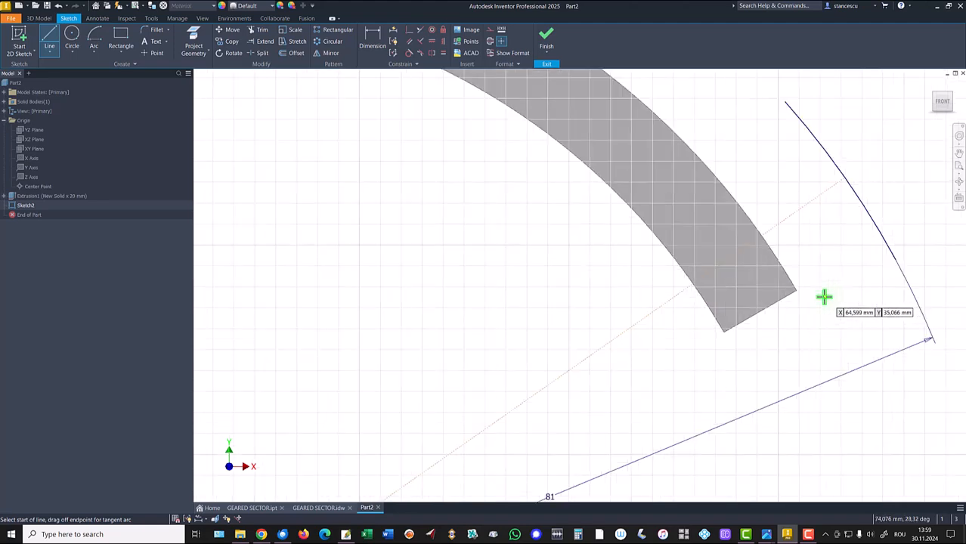
{"action": "left_click", "coordinate": [796, 289]}
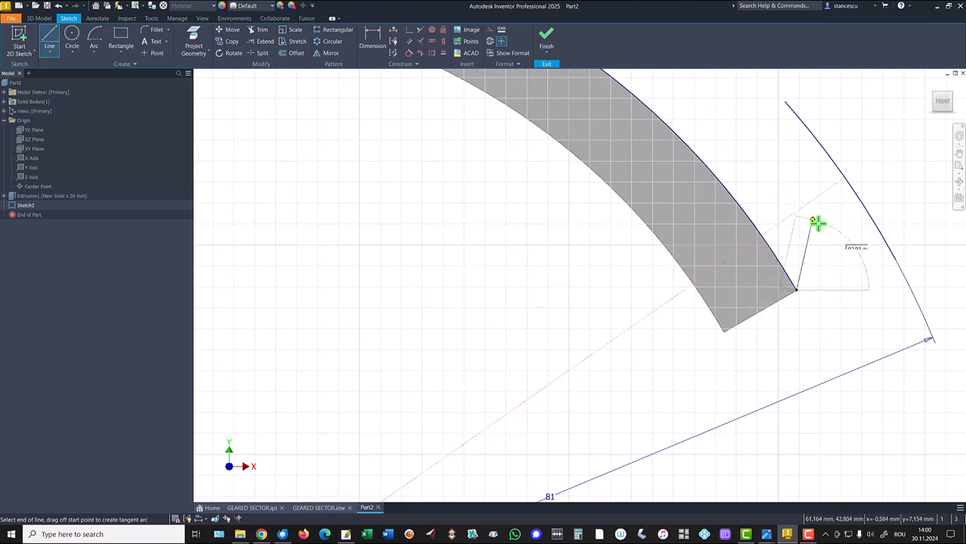
{"action": "left_click", "coordinate": [842, 263]}
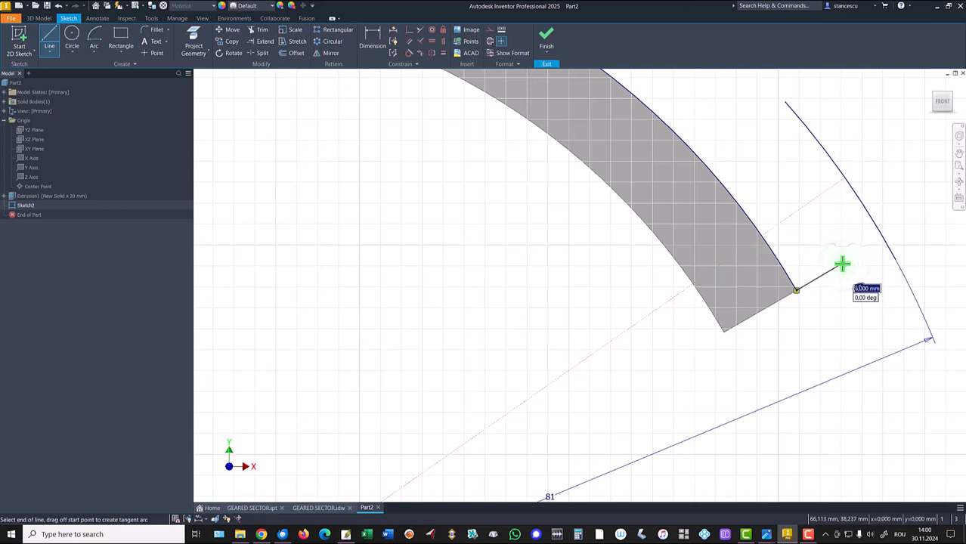
{"action": "left_click_drag", "start_coordinate": [841, 263], "coordinate": [881, 226]}
{"action": "key", "text": "Escape"}
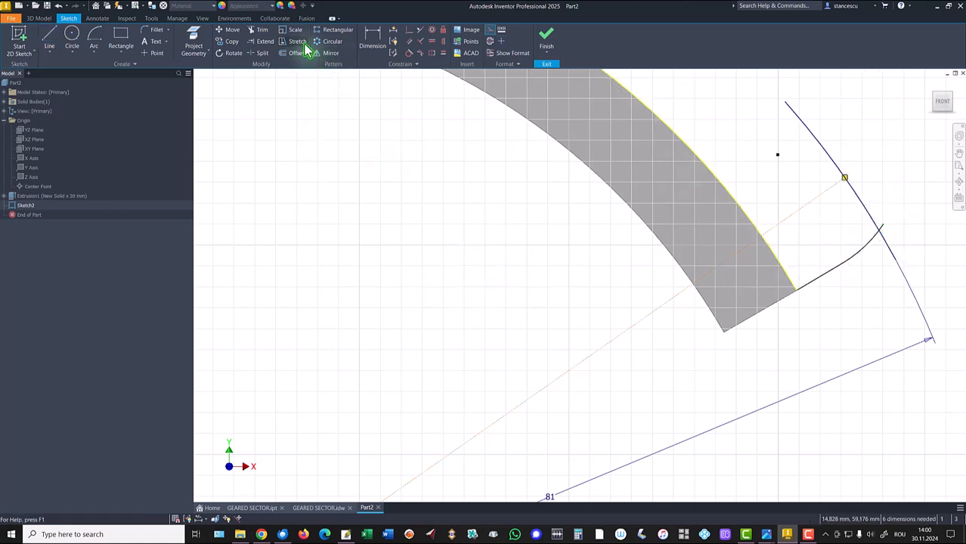
- Trim the flank arc and the lower end of the 81 mm arc back to where they cross
{"action": "left_click", "coordinate": [257, 30]}
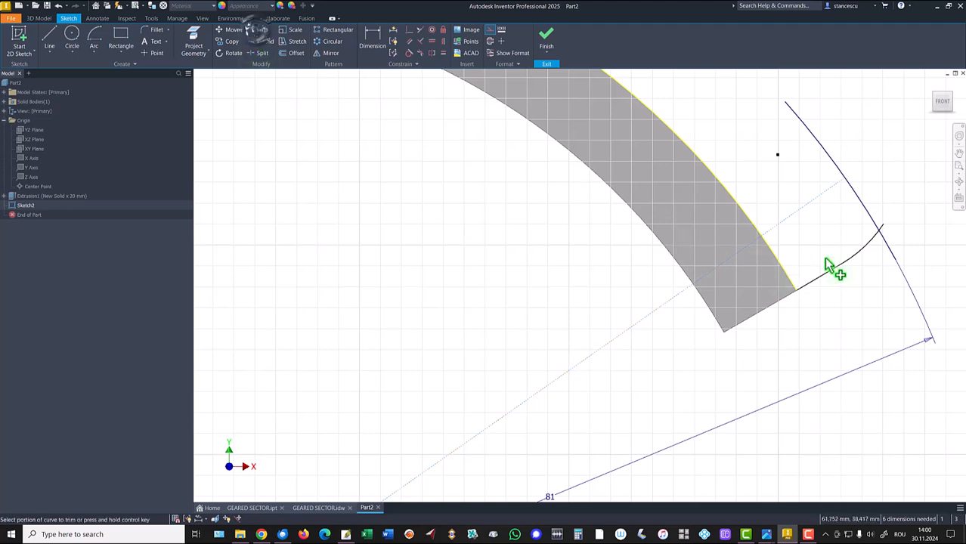
{"action": "left_click", "coordinate": [879, 229]}
{"action": "left_click", "coordinate": [885, 239]}
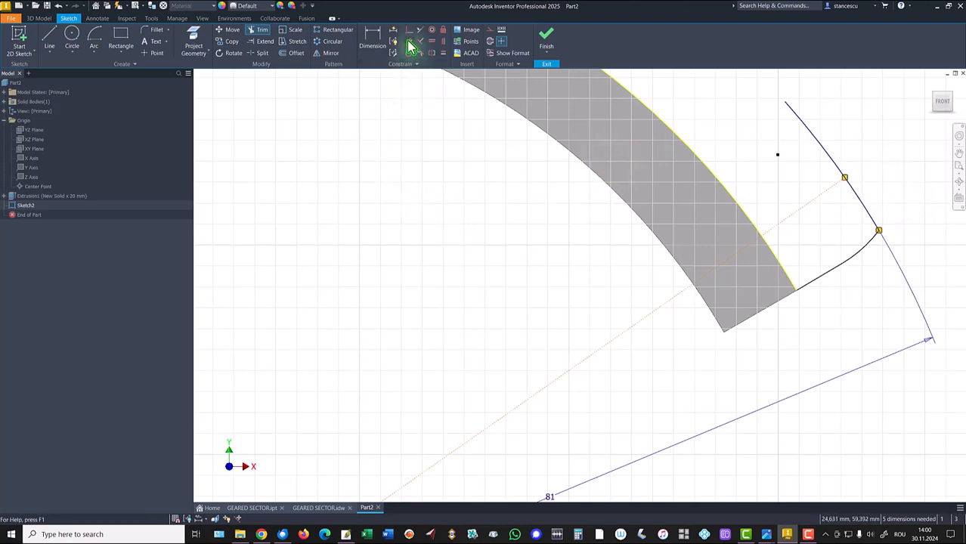
- Mirror the flank line and its tangent arc about the construction line, and trim the 81 mm arc's overhang beyond the mirrored flank
{"action": "left_click", "coordinate": [333, 53]}
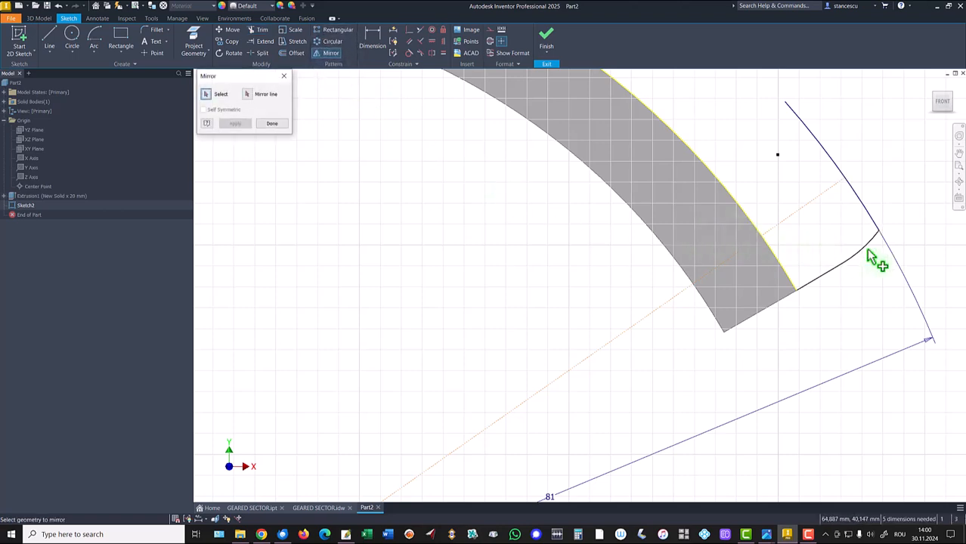
{"action": "left_click", "coordinate": [830, 270]}
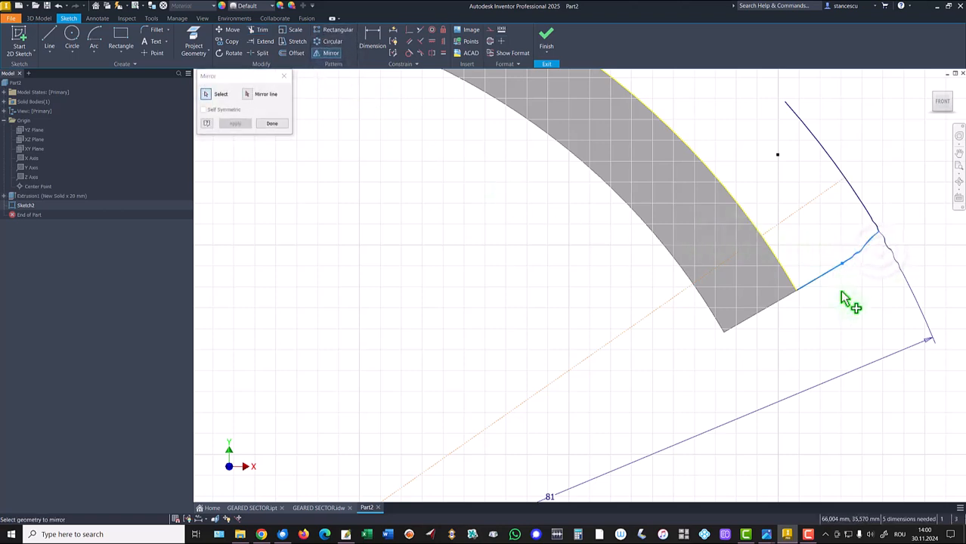
{"action": "left_click", "coordinate": [248, 96]}
{"action": "left_click", "coordinate": [799, 219]}
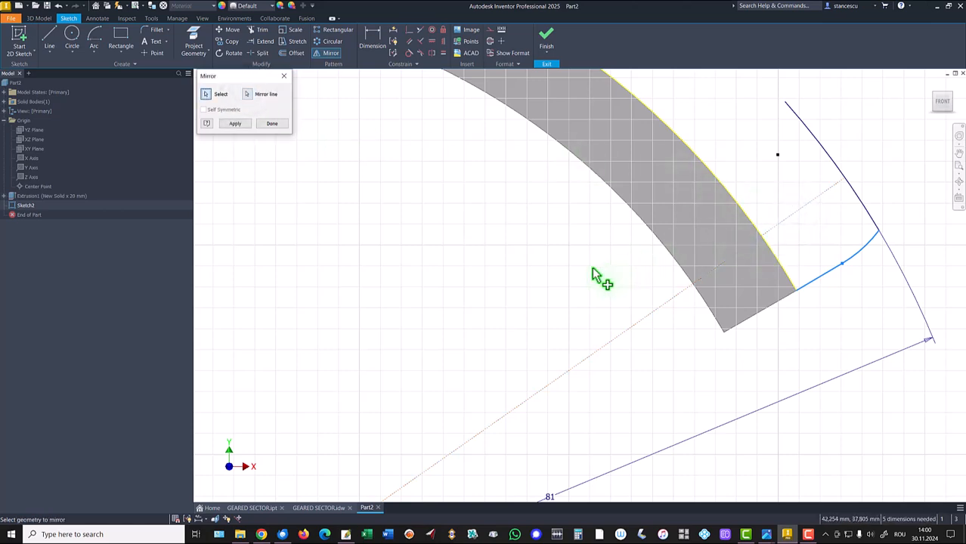
{"action": "left_click", "coordinate": [231, 124]}
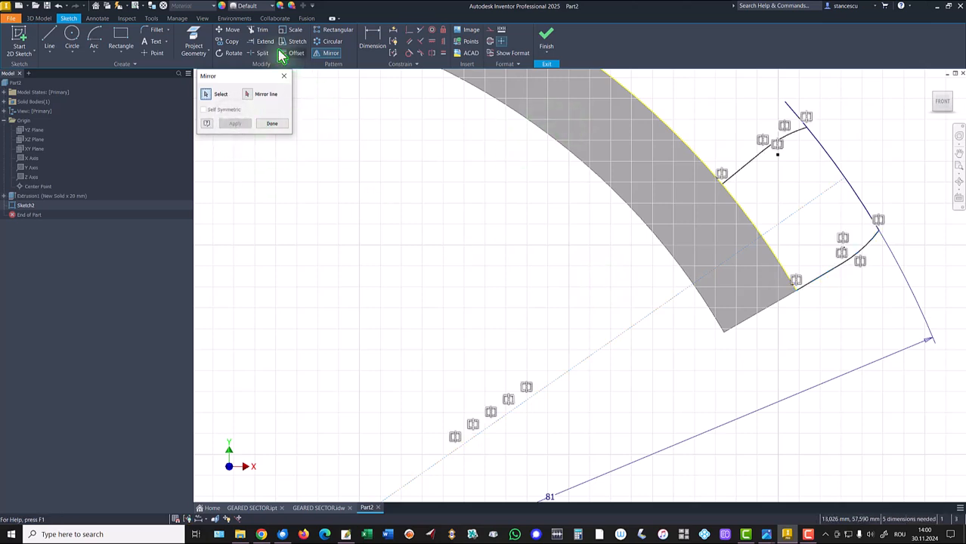
{"action": "left_click", "coordinate": [257, 32]}
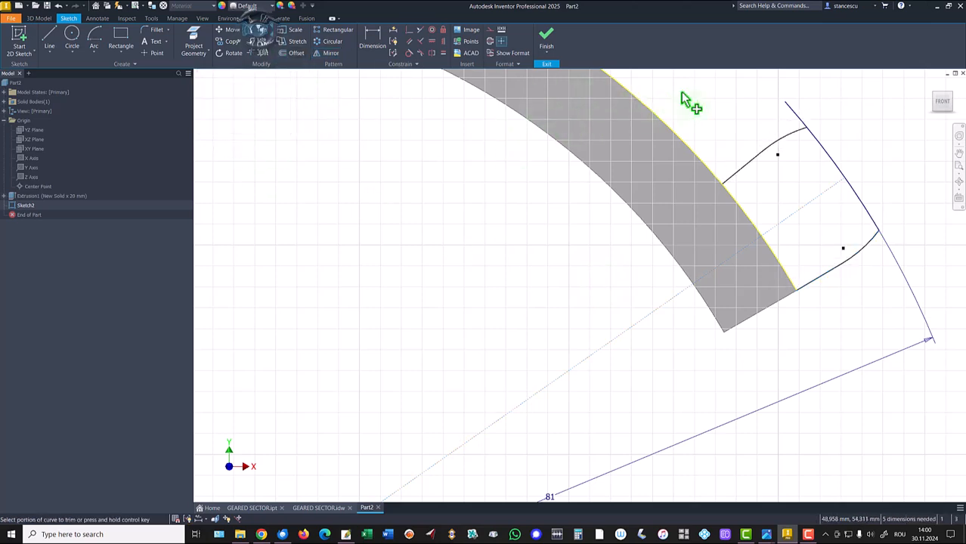
{"action": "left_click", "coordinate": [801, 123]}
- Dimension the straight part of the lower tooth flank to 5,2 mm
{"action": "left_click", "coordinate": [374, 50]}
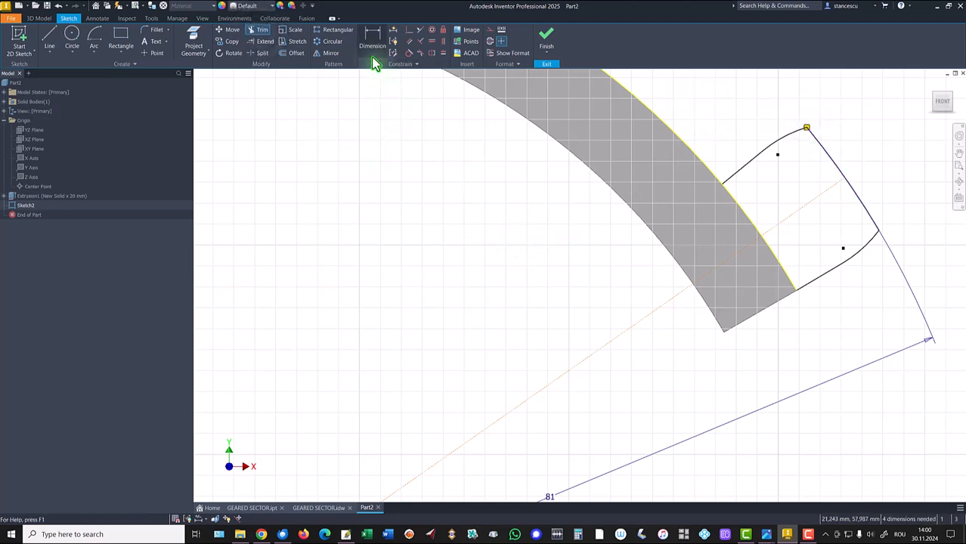
{"action": "left_click", "coordinate": [832, 281]}
{"action": "left_click", "coordinate": [841, 300]}
{"action": "type", "text": "5,2"}
{"action": "key", "text": "Return"}
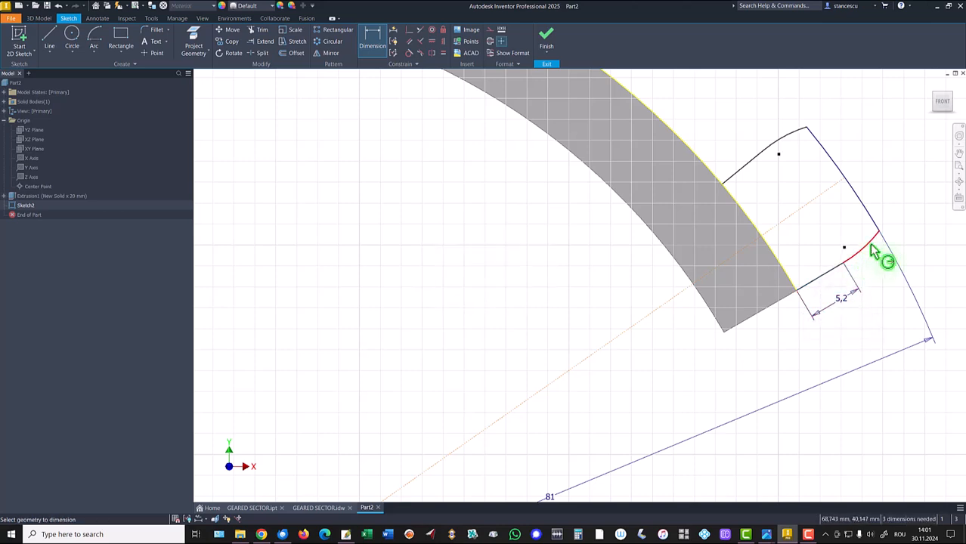
- Add a radius dimension to the upper flank's curved part and set it to 10 mm
{"action": "left_click", "coordinate": [792, 135]}
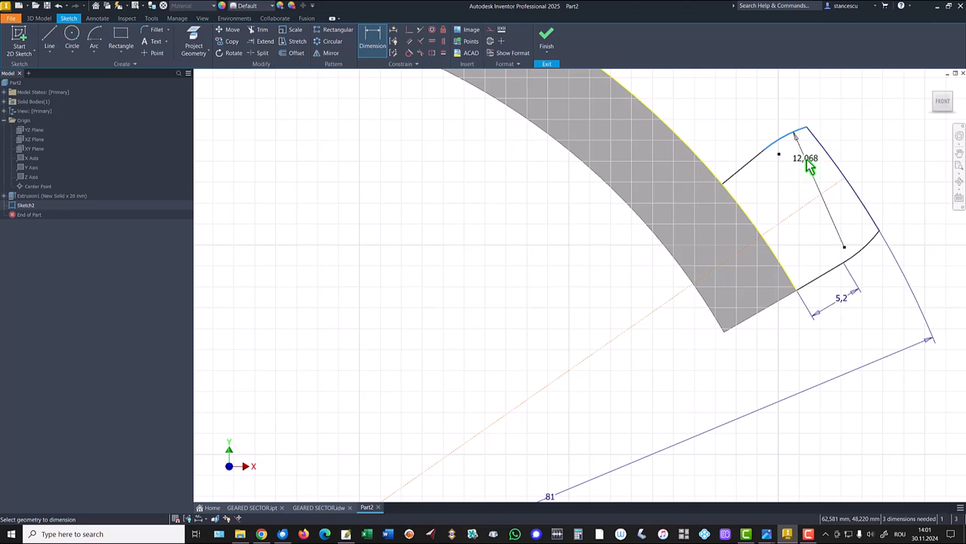
{"action": "key", "text": "Return"}
{"action": "left_click", "coordinate": [807, 164]}
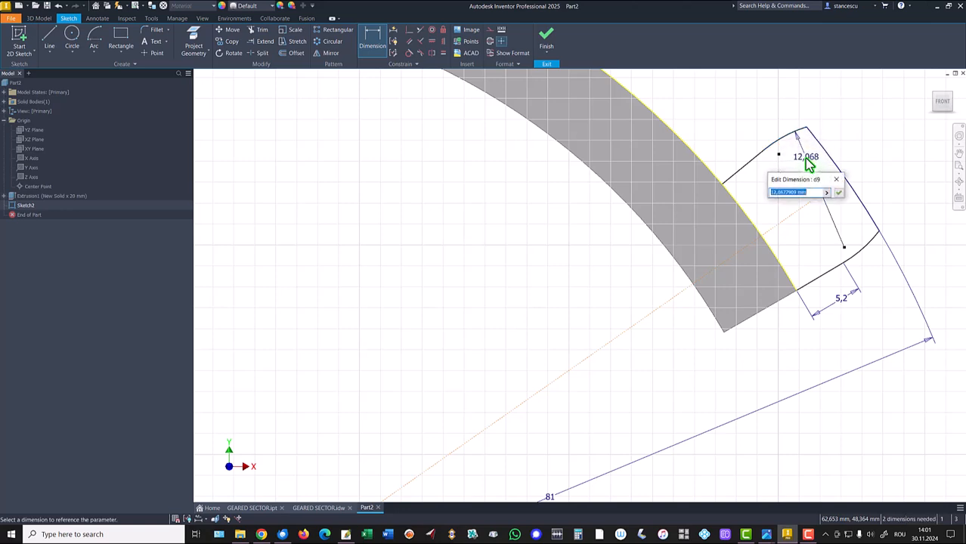
{"action": "type", "text": "10"}
{"action": "key", "text": "Return"}
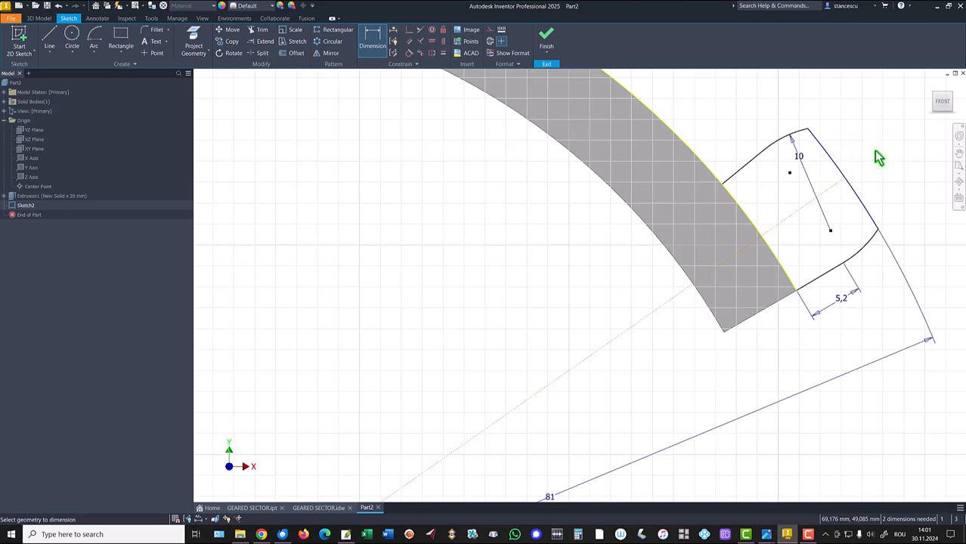
{"action": "key", "text": "Escape"}
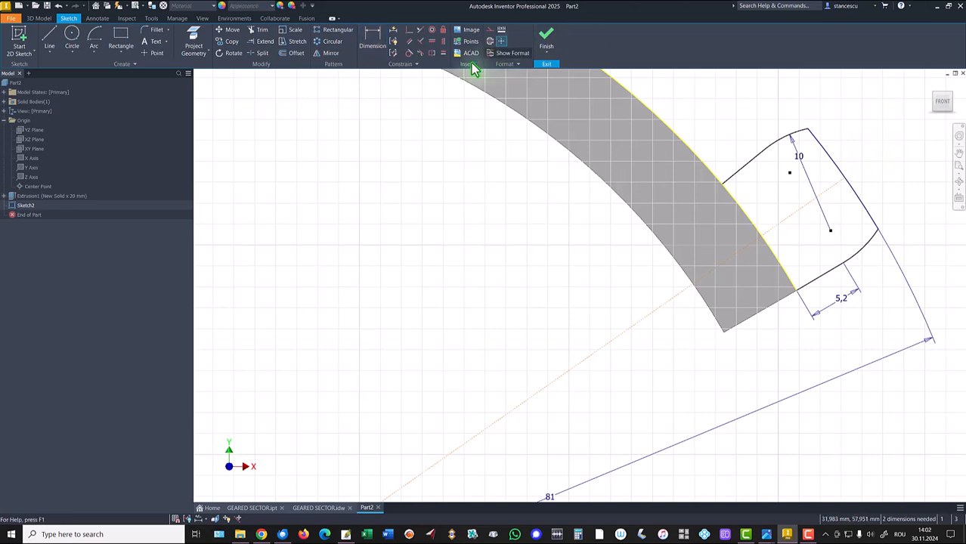
- Make the lower flank line parallel to the tooth's construction line and pull the upper flank outward to reopen the collapsed tooth profile
{"action": "left_click", "coordinate": [409, 43]}
{"action": "left_click", "coordinate": [830, 270]}
{"action": "left_click", "coordinate": [792, 219]}
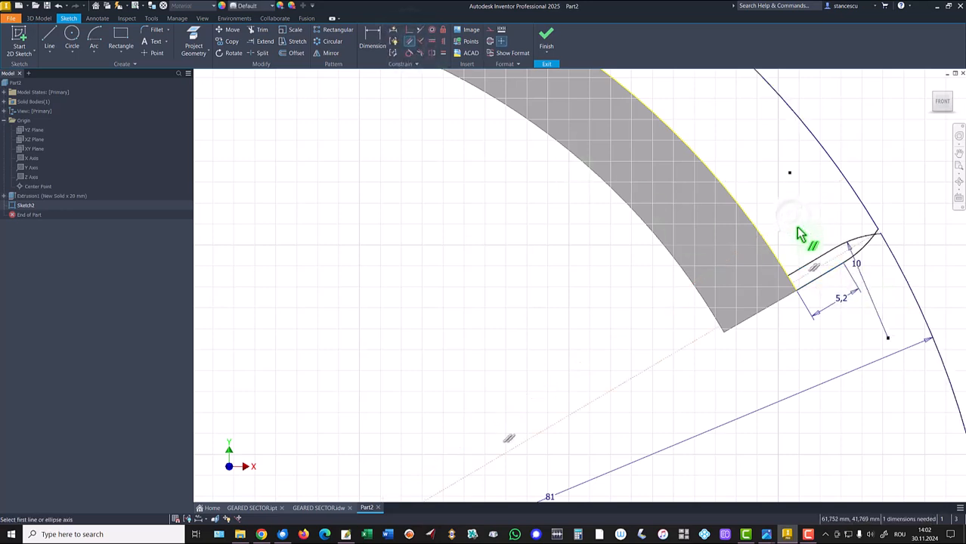
{"action": "key", "text": "Escape"}
{"action": "mouse_move", "coordinate": [820, 263]}
{"action": "left_mouse_down"}
{"action": "mouse_move", "coordinate": [780, 209]}
{"action": "mouse_move", "coordinate": [778, 233]}
{"action": "left_mouse_up"}
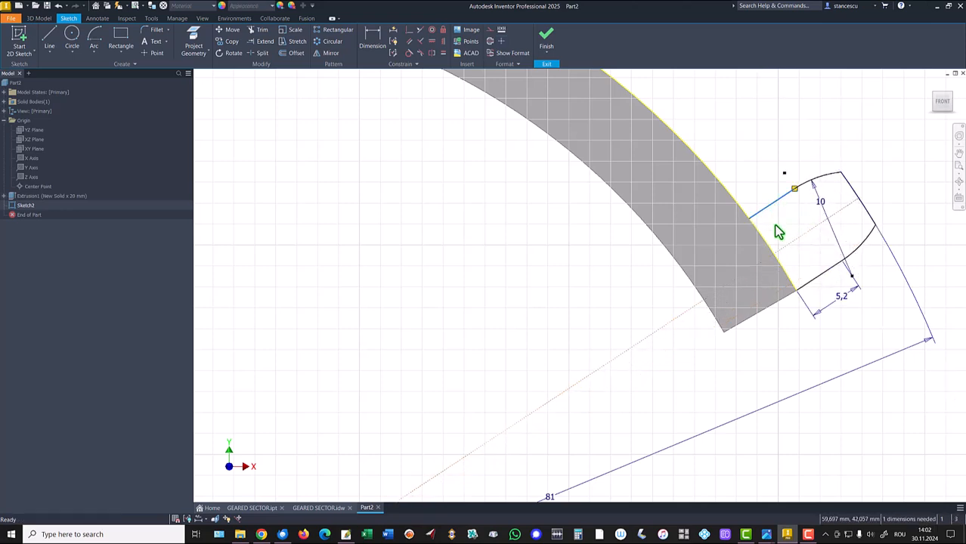
- Dimension the distance between the two straight tooth flanks as 6,7 mm and finish the sketch
{"action": "left_click", "coordinate": [756, 127]}
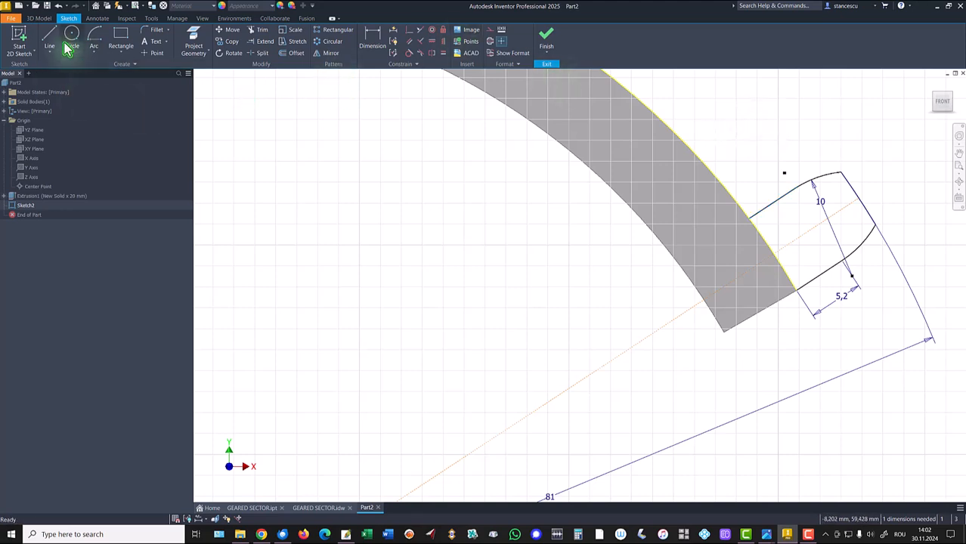
{"action": "left_click", "coordinate": [379, 46]}
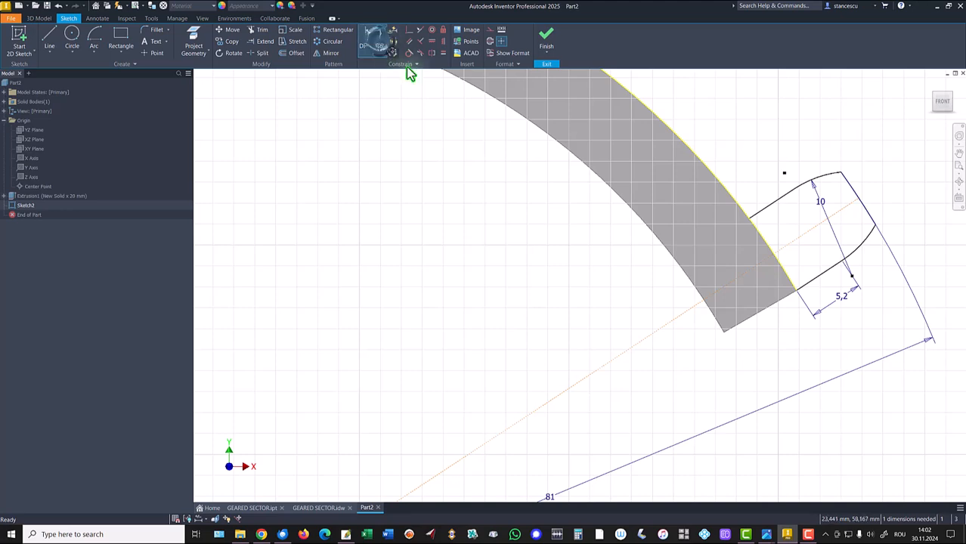
{"action": "left_click", "coordinate": [780, 200]}
{"action": "left_click", "coordinate": [826, 282]}
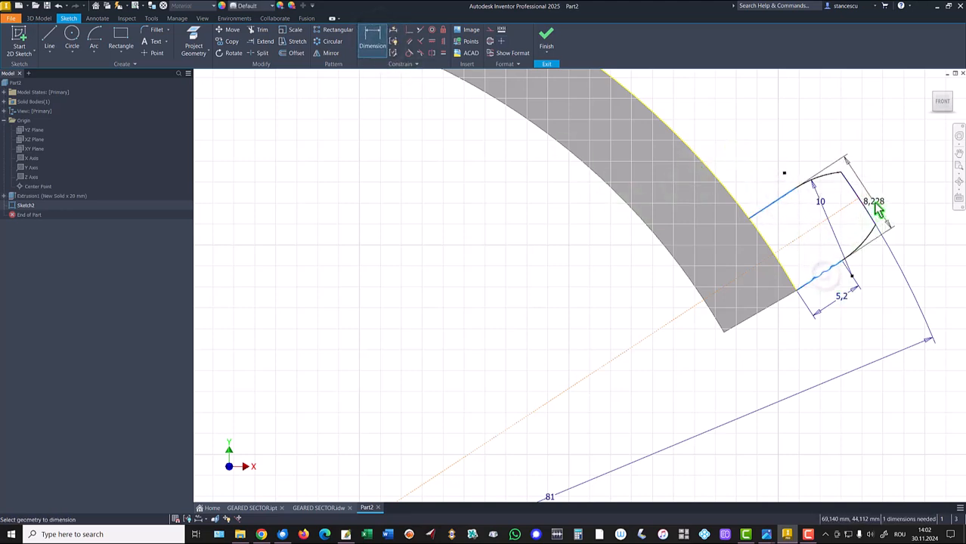
{"action": "left_click", "coordinate": [881, 193]}
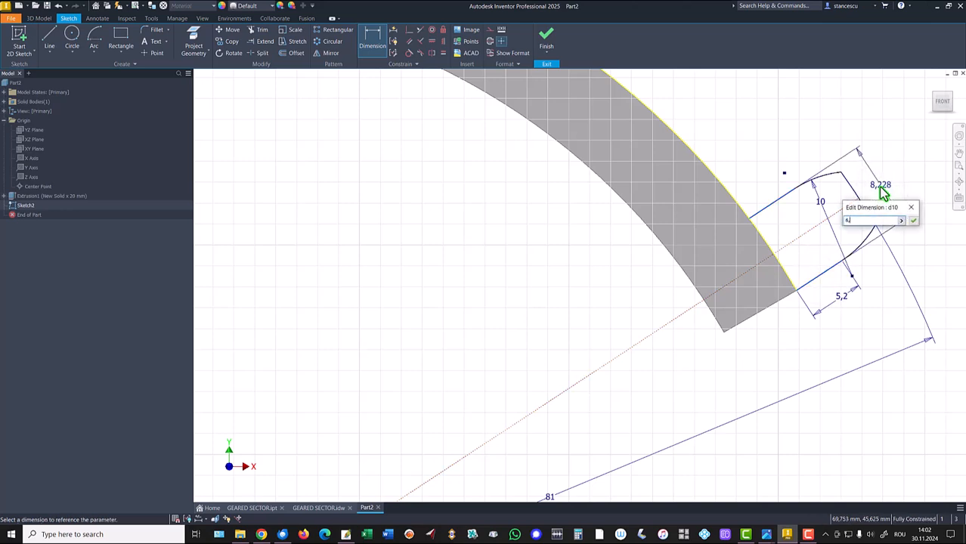
{"action": "key", "text": "Return"}
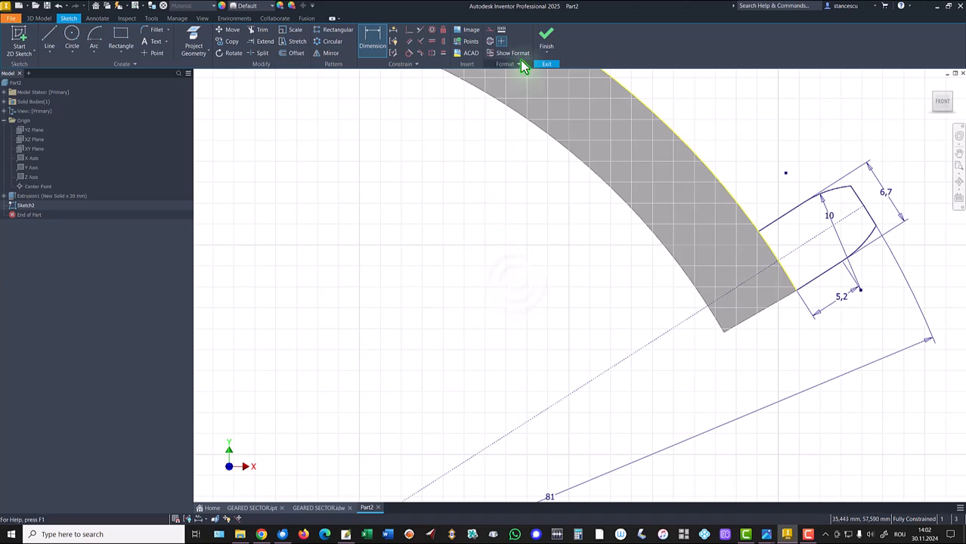
{"action": "left_click", "coordinate": [550, 38]}
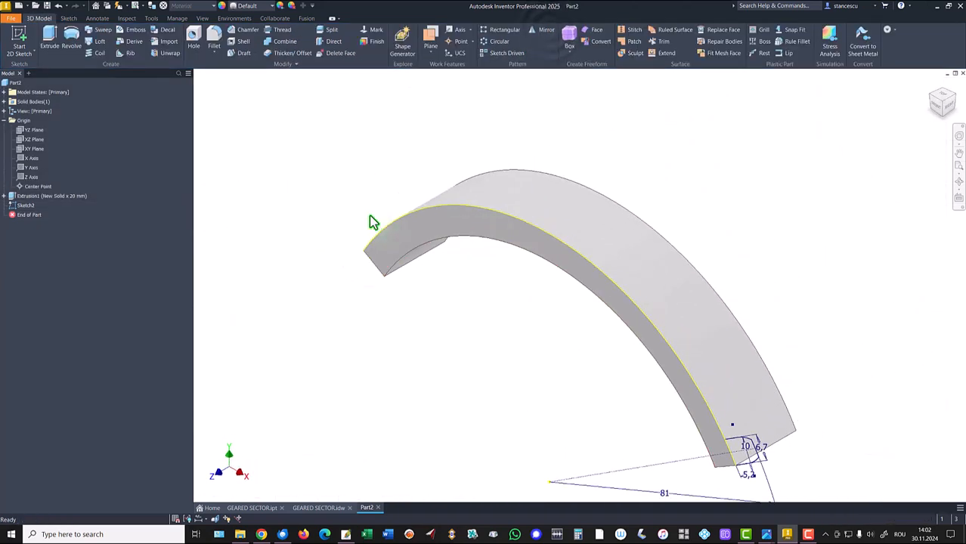
- Extrude the tooth profile up to the rim's rear face as a join and restore the home view
{"action": "left_click", "coordinate": [49, 37]}
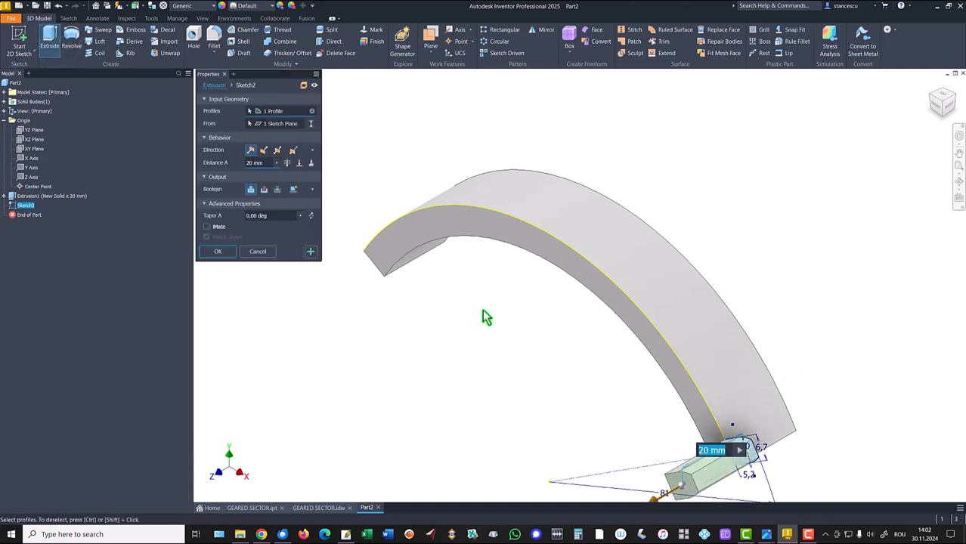
{"action": "left_click", "coordinate": [299, 163]}
{"action": "middle_click_drag", "start_coordinate": [820, 356], "coordinate": [634, 407], "text": "shift"}
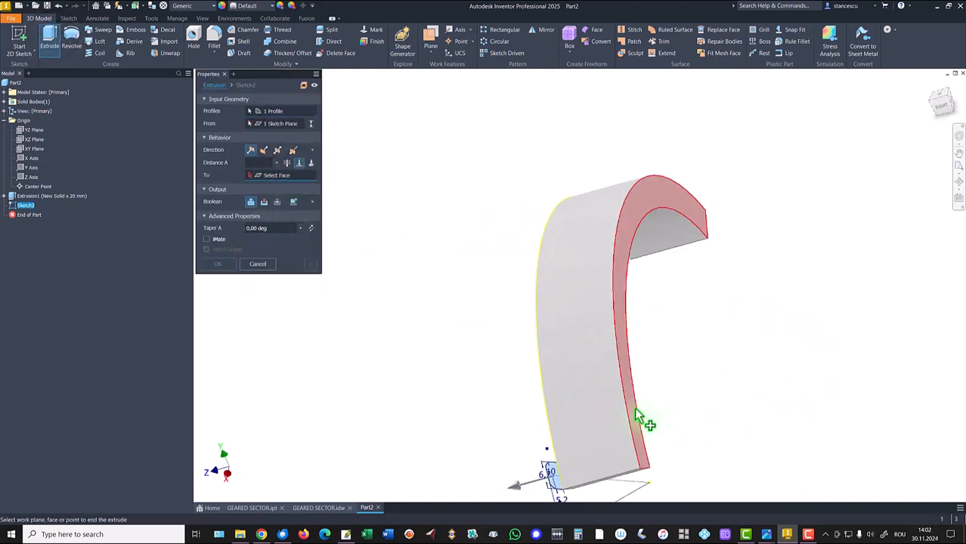
{"action": "left_click", "coordinate": [634, 407]}
{"action": "key", "text": "F6"}
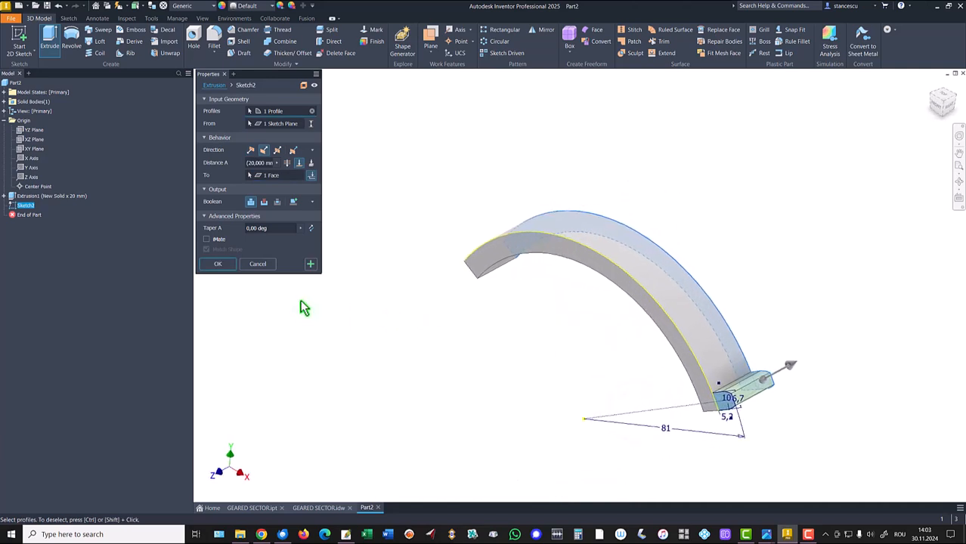
{"action": "left_click", "coordinate": [219, 265]}
{"action": "key", "text": "F6"}
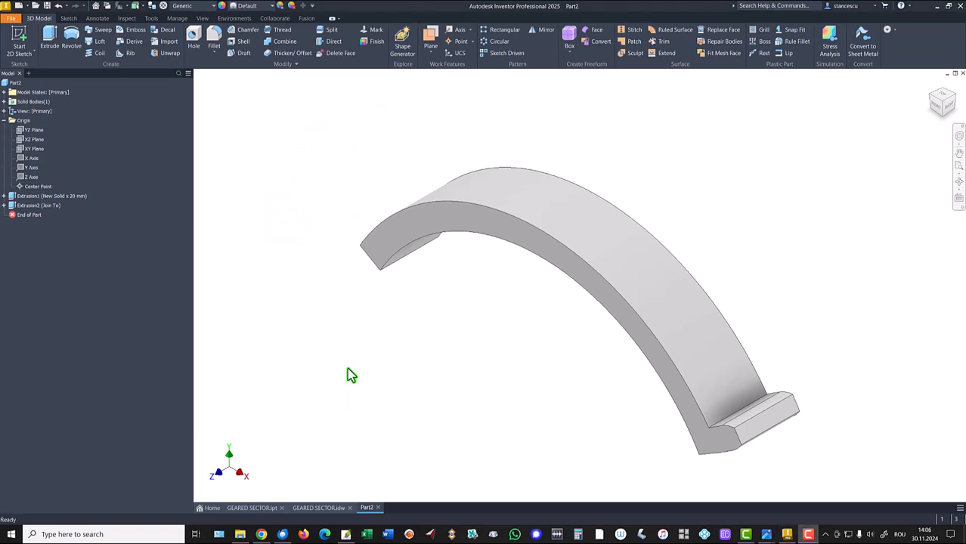
- Check the tooth count on the drawing and try a circular pattern of the tooth extrusion around the rim's axis with 12 occurrences over 120 deg
{"action": "left_click", "coordinate": [318, 508]}
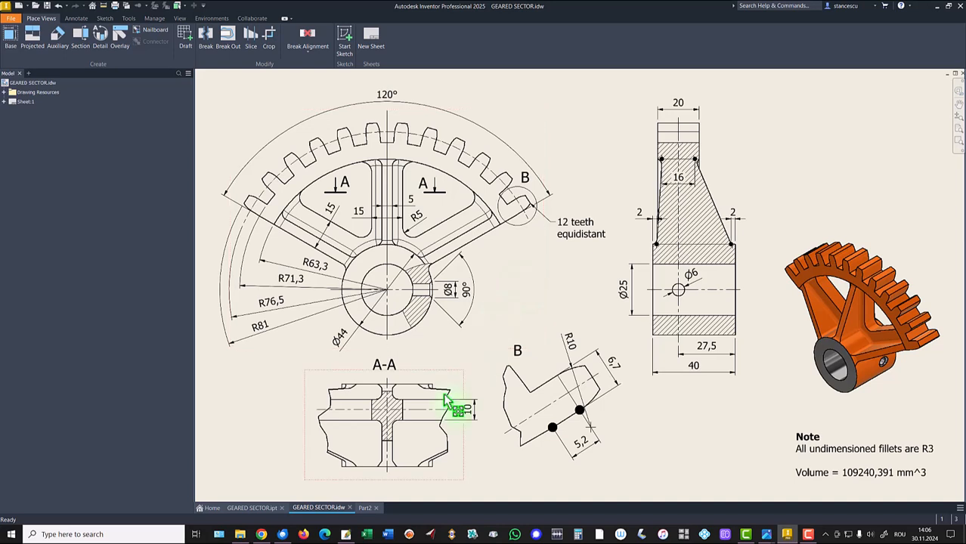
{"action": "left_click", "coordinate": [365, 509]}
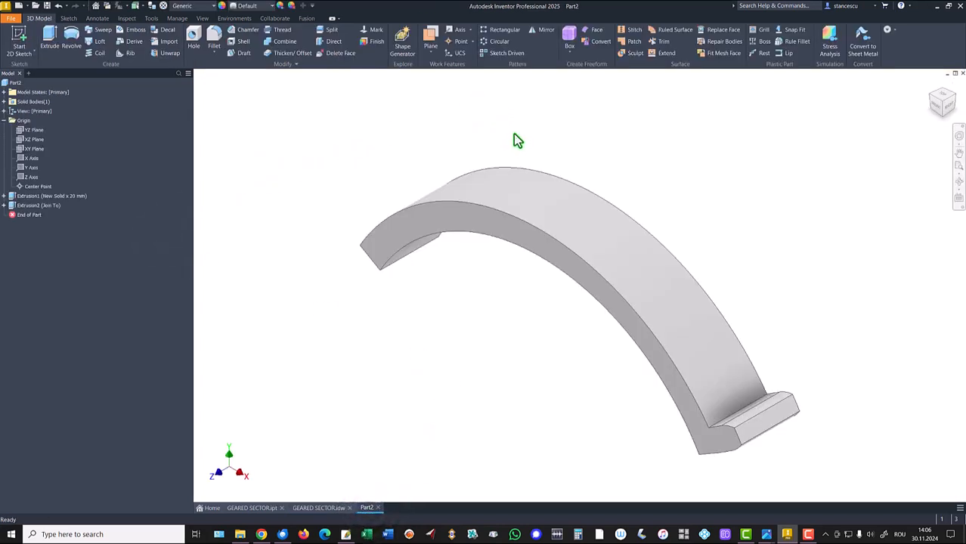
{"action": "left_click", "coordinate": [499, 42]}
{"action": "left_click", "coordinate": [22, 206]}
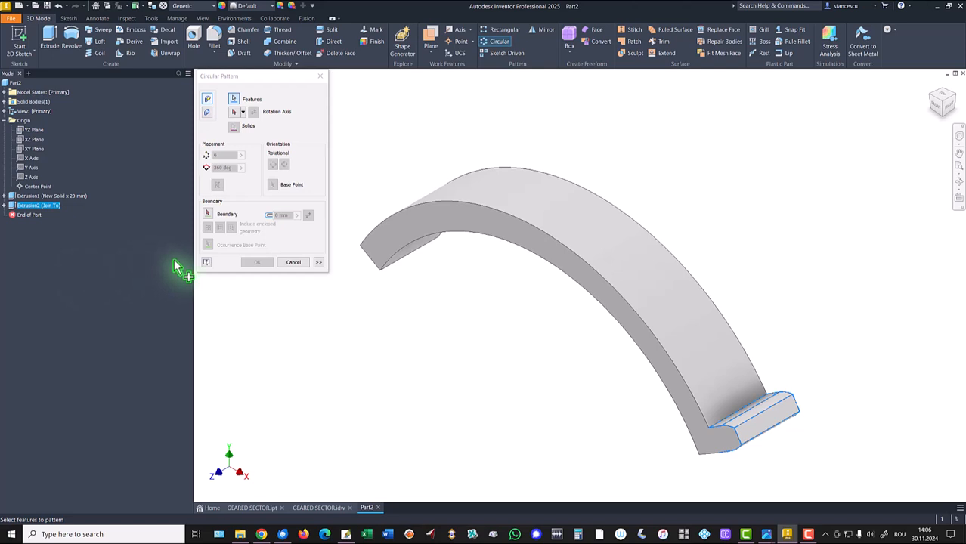
{"action": "left_click", "coordinate": [236, 113]}
{"action": "left_click", "coordinate": [612, 216]}
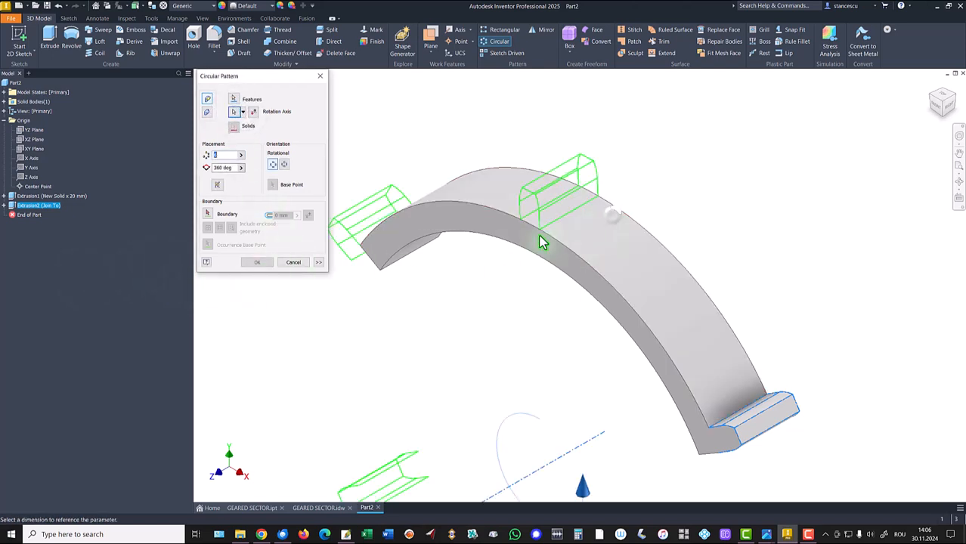
{"action": "type", "text": "12"}
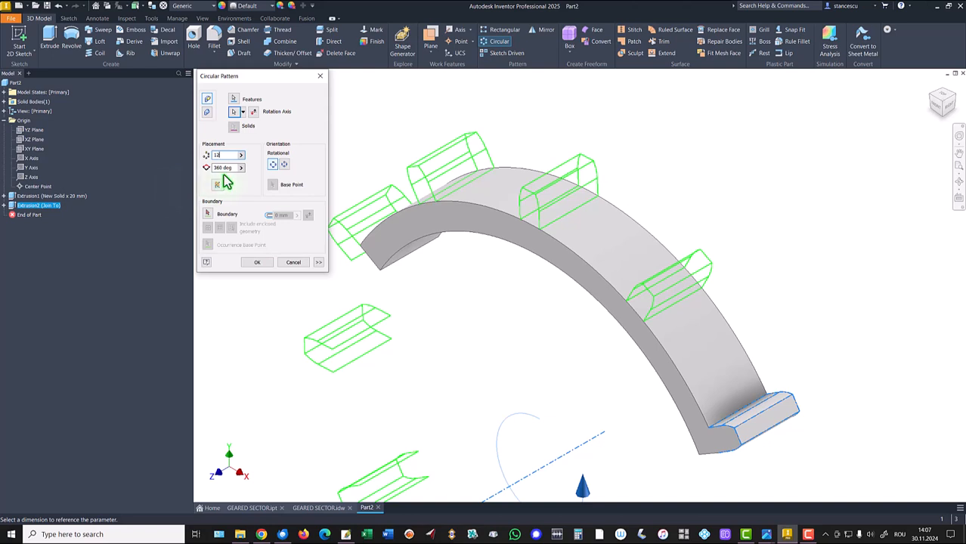
{"action": "double_click", "coordinate": [231, 170]}
{"action": "type", "text": "12"}
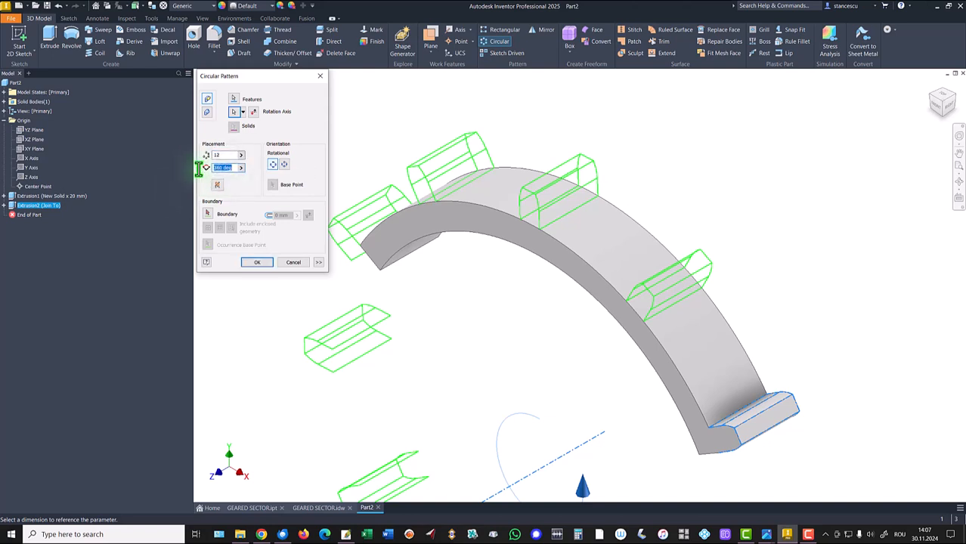
{"action": "type", "text": "0"}
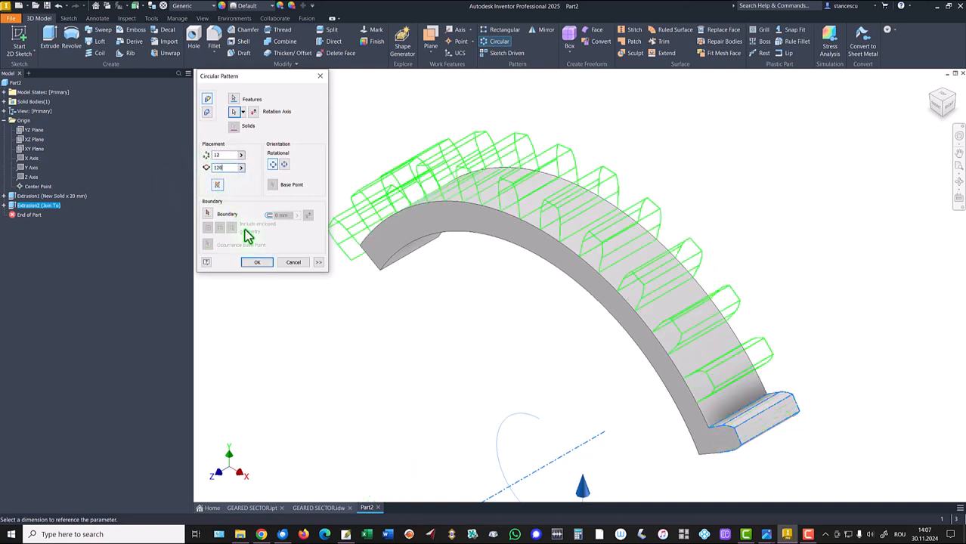
{"action": "left_click", "coordinate": [256, 263]}
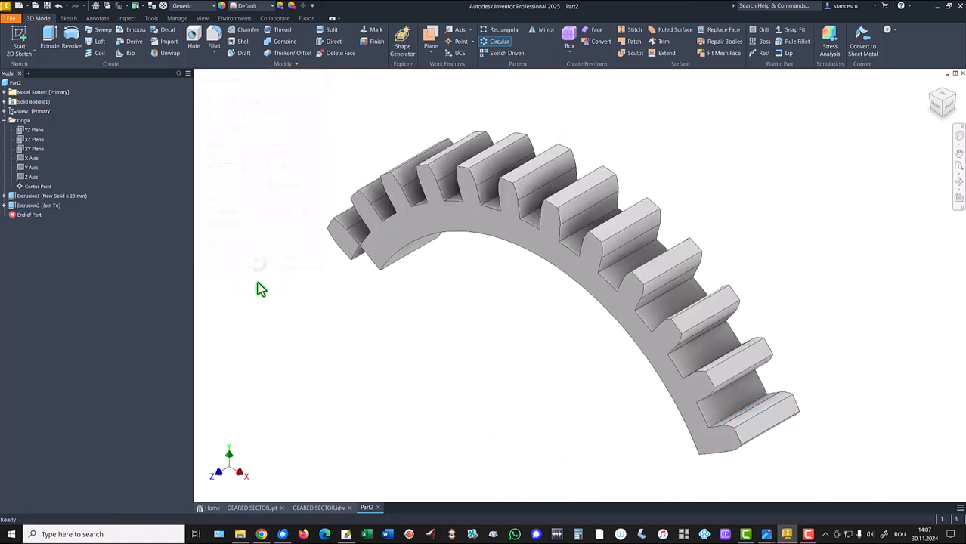
- Inspect the last tooth's position at the rim's far end and undo the circular pattern
{"action": "middle_click_drag", "start_coordinate": [379, 327], "coordinate": [353, 302], "text": "shift"}
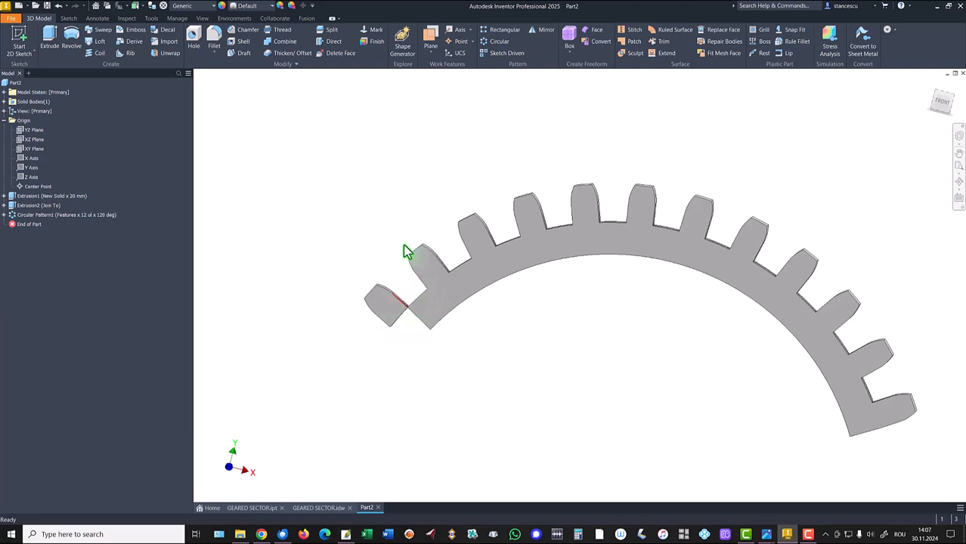
{"action": "left_click", "coordinate": [413, 219]}
{"action": "key", "text": "F6"}
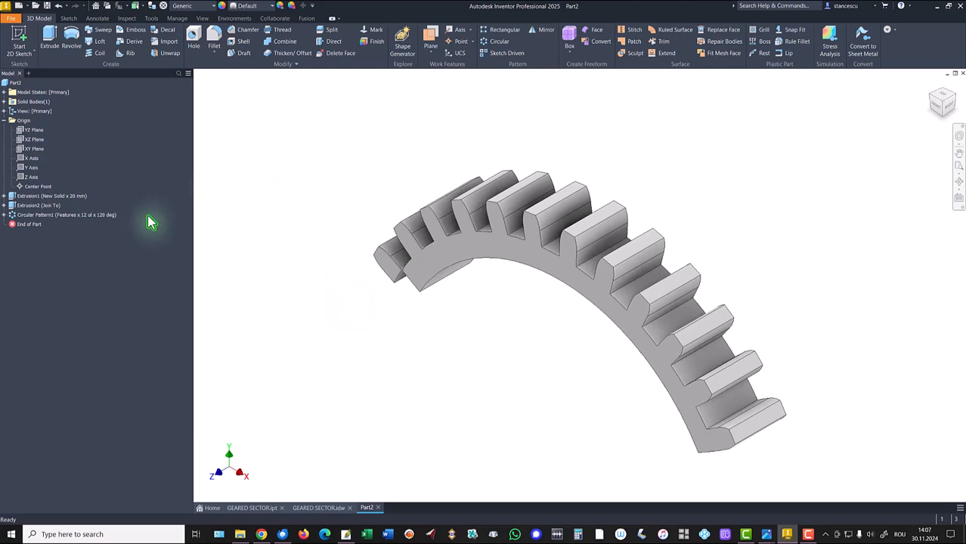
{"action": "left_click", "coordinate": [235, 167]}
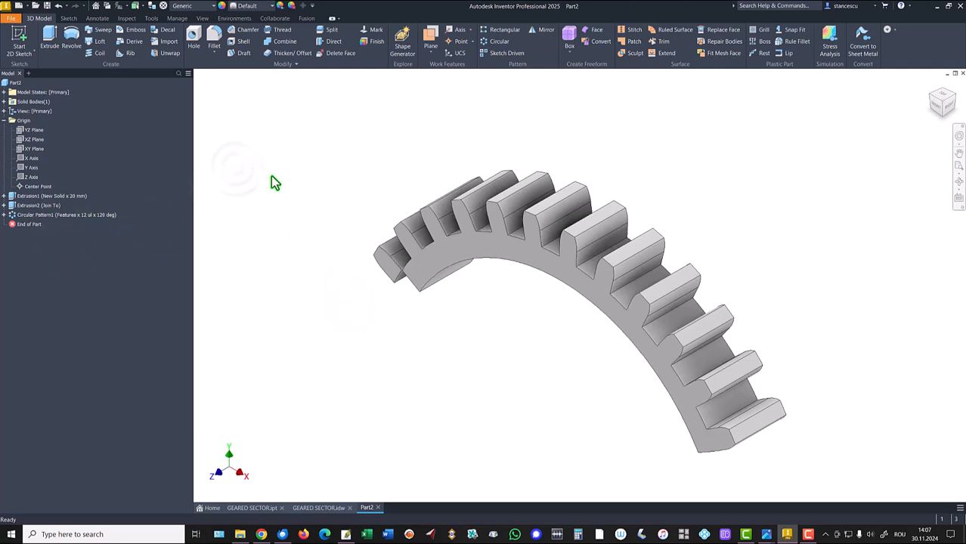
{"action": "key", "text": "ctrl+z"}
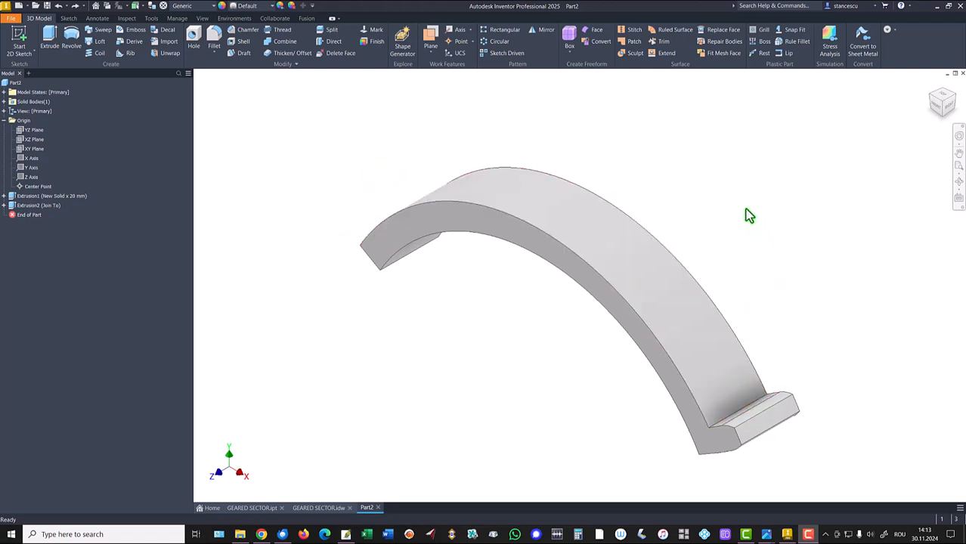
{"action": "left_click", "coordinate": [331, 333]}
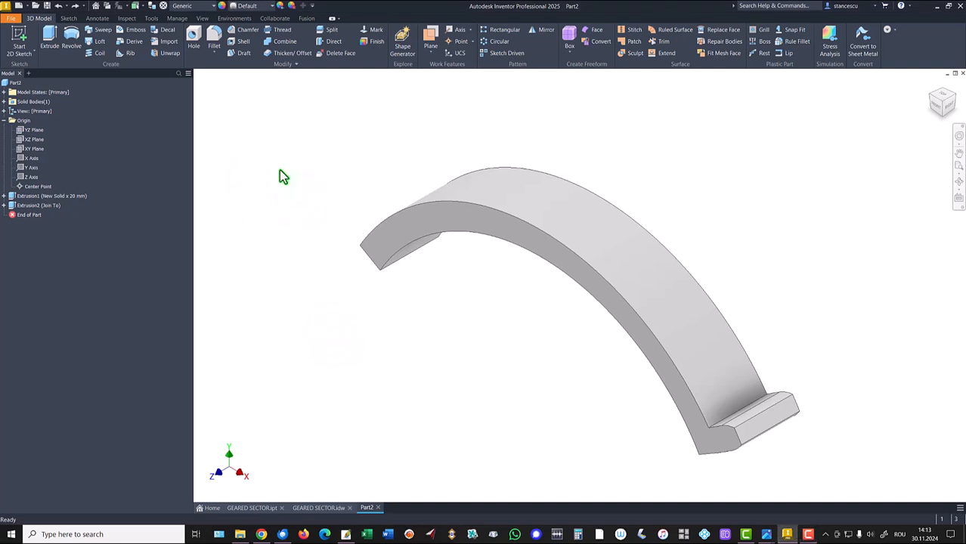
- Measure the angle between the tooth's flank face and the flat end face at the rim's opposite end
{"action": "key", "text": "m"}
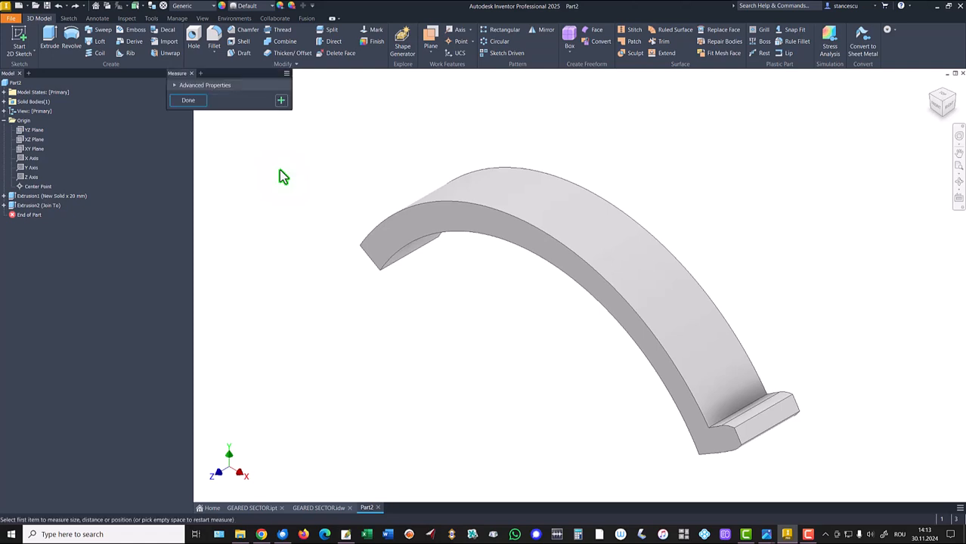
{"action": "scroll", "coordinate": [807, 386], "scroll_direction": "up", "scroll_amount": 2}
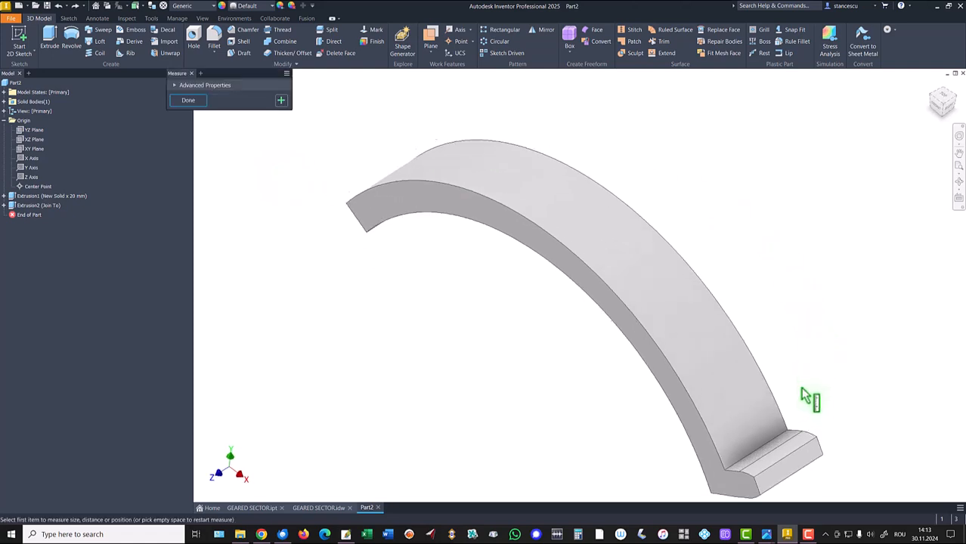
{"action": "left_click", "coordinate": [806, 453]}
{"action": "middle_click_drag", "start_coordinate": [807, 452], "coordinate": [535, 223], "text": "shift"}
{"action": "left_click", "coordinate": [534, 223]}
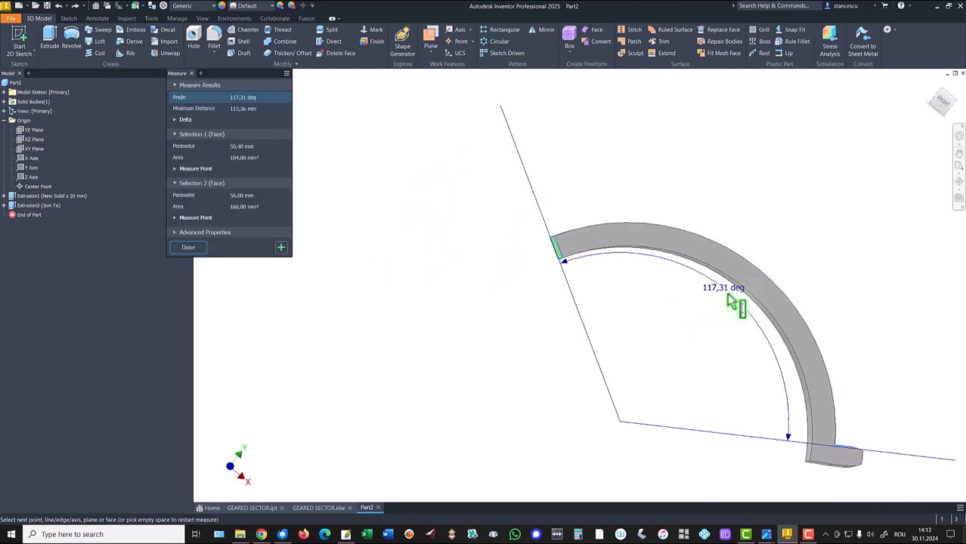
{"action": "scroll", "coordinate": [718, 299], "scroll_direction": "down", "scroll_amount": 2}
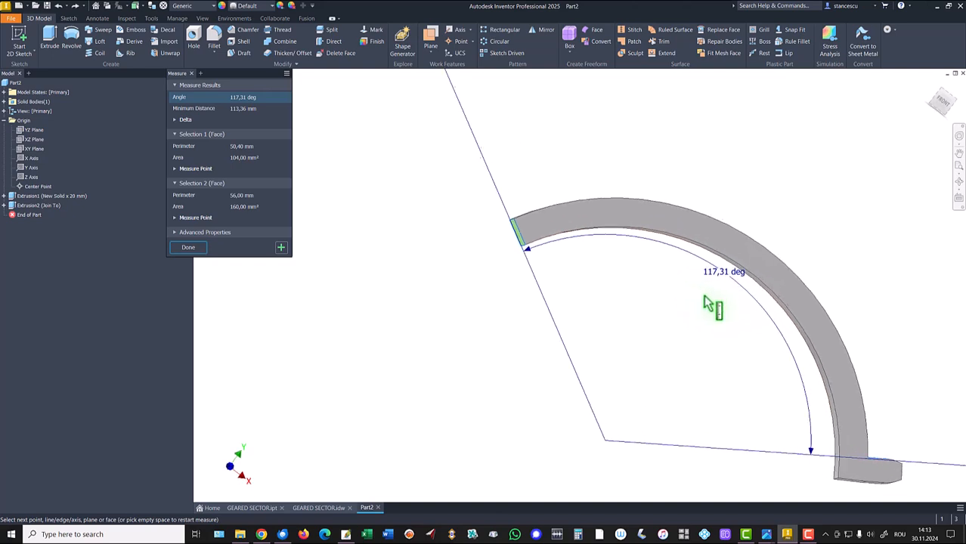
{"action": "scroll", "coordinate": [703, 302], "scroll_direction": "down", "scroll_amount": 1}
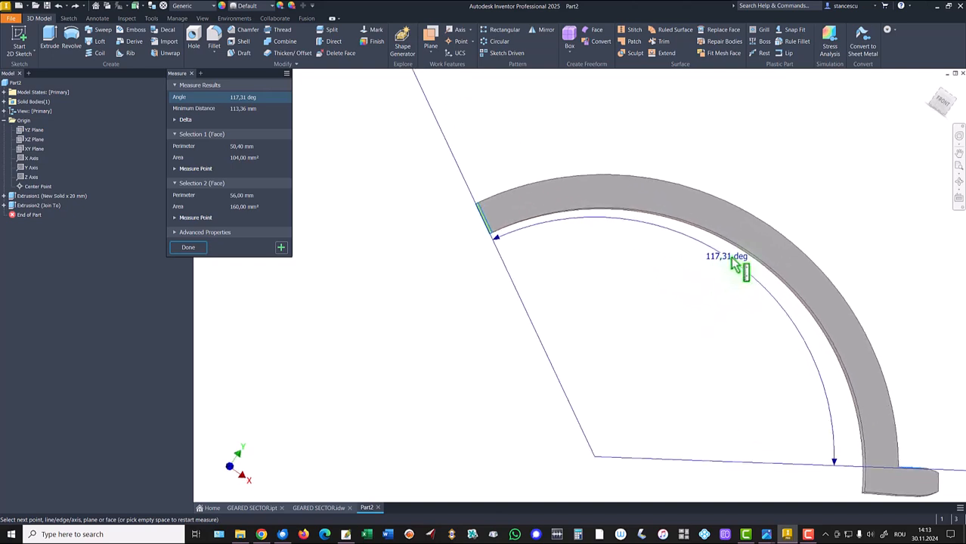
- Set the measurement's angle precision to All Decimals
{"action": "left_click", "coordinate": [178, 232]}
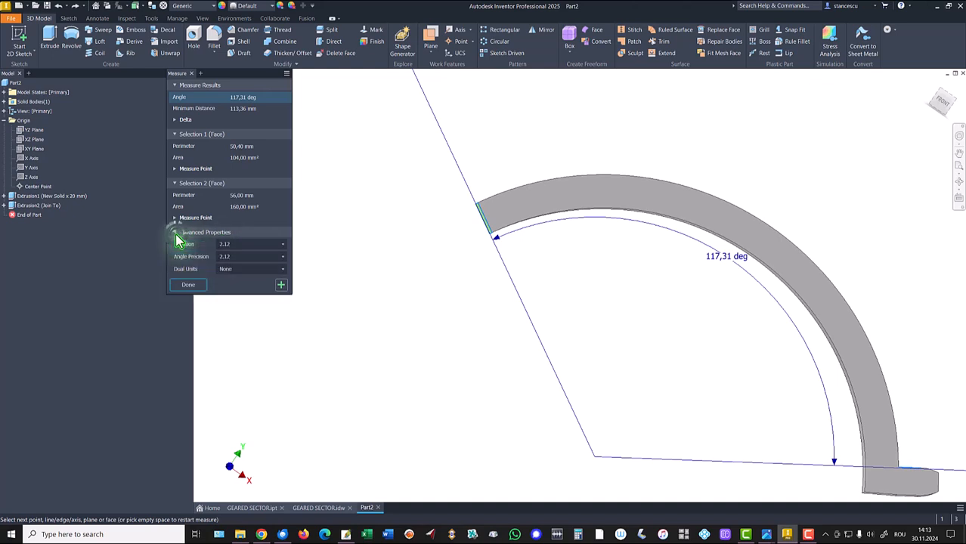
{"action": "left_click", "coordinate": [231, 265]}
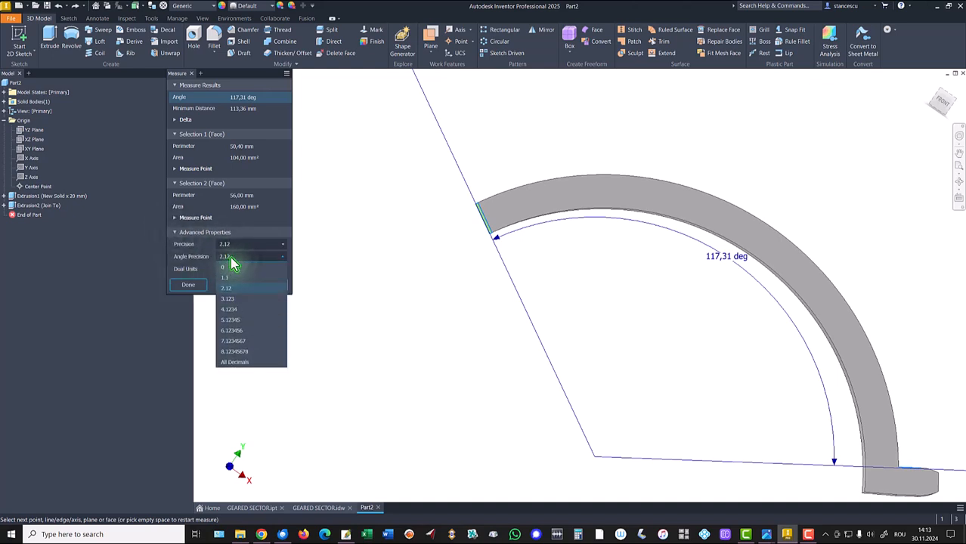
{"action": "left_click", "coordinate": [236, 261]}
{"action": "left_click", "coordinate": [277, 257]}
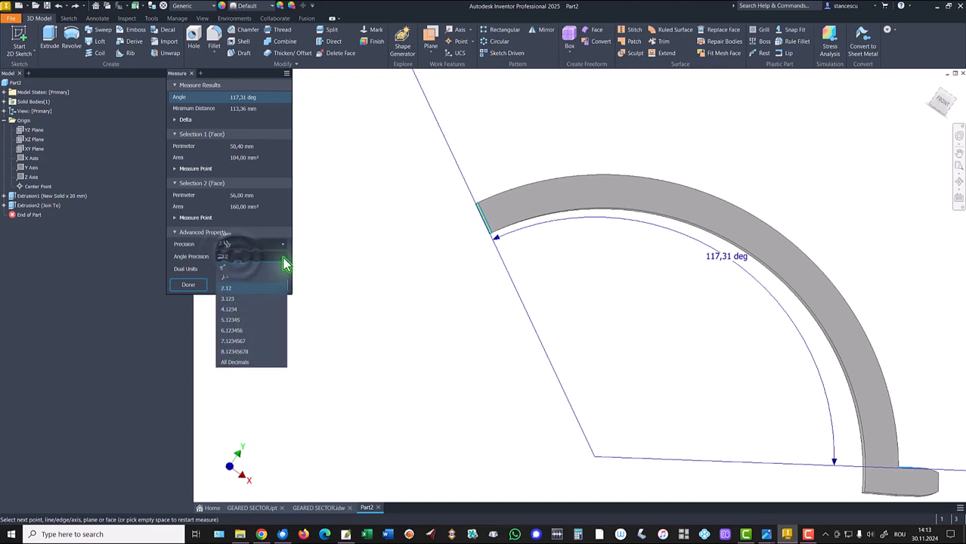
{"action": "left_click", "coordinate": [240, 361]}
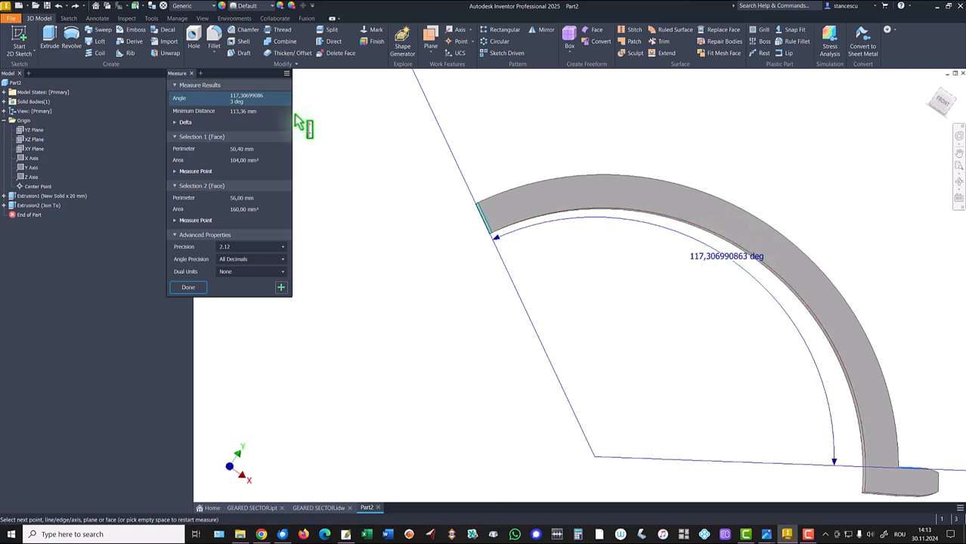
- Copy the full measured angle value, close the measurement and restore the home view
{"action": "double_click", "coordinate": [255, 97]}
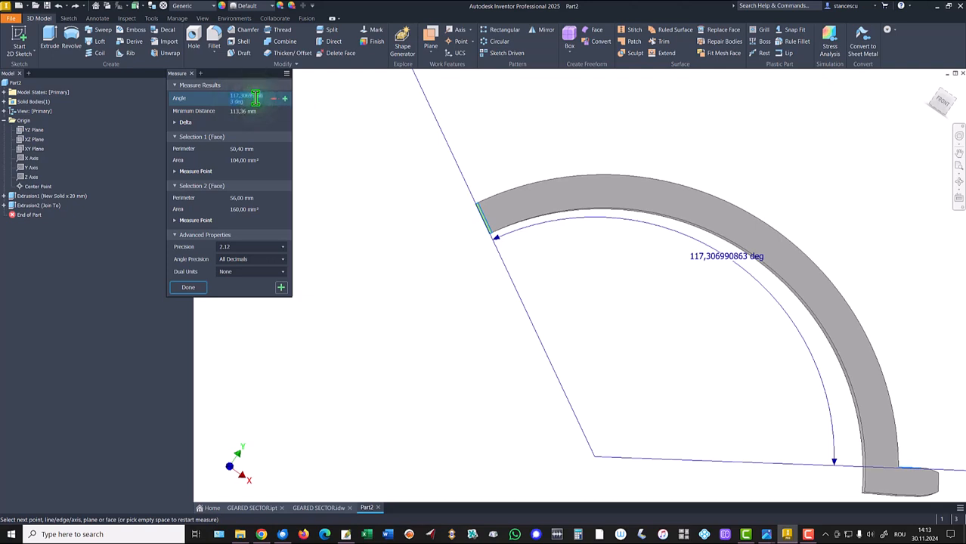
{"action": "key", "text": "ctrl+c"}
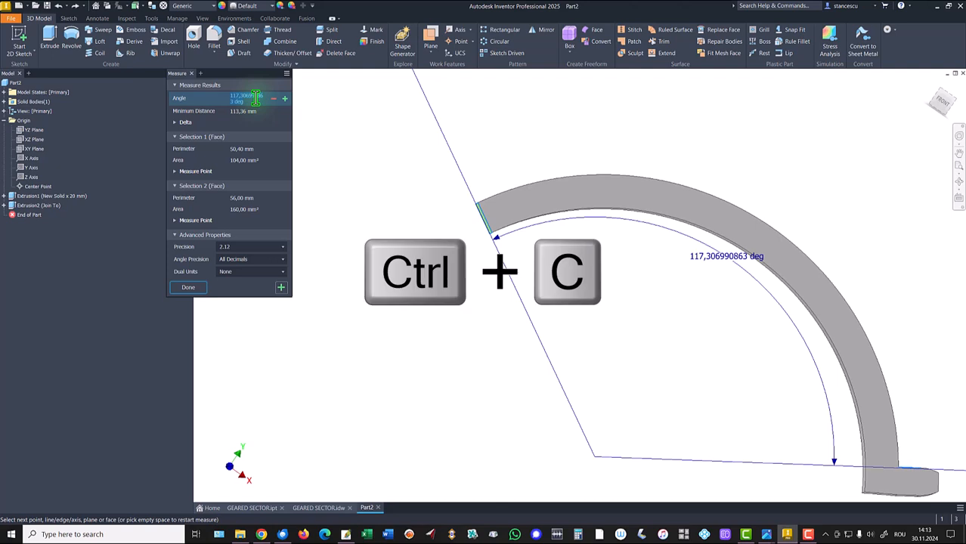
{"action": "left_click", "coordinate": [189, 291]}
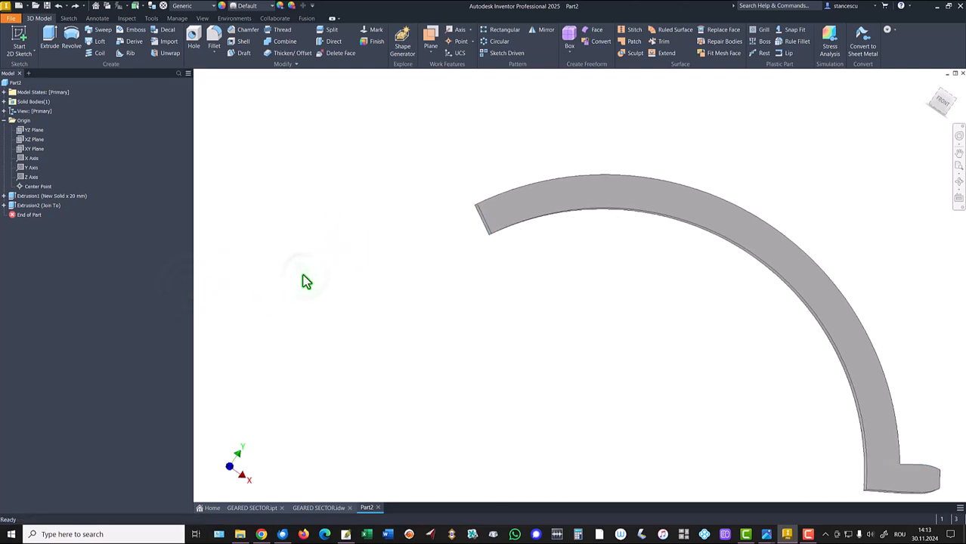
{"action": "key", "text": "F6"}
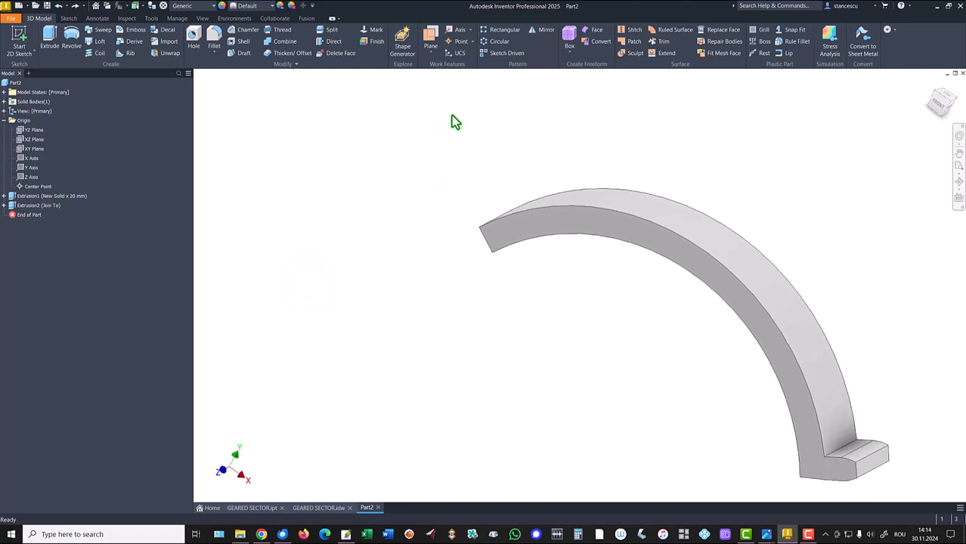
- Set up a circular pattern of the tooth extrusion about the rim's curved face, with 12 occurrences
{"action": "left_click", "coordinate": [495, 41]}
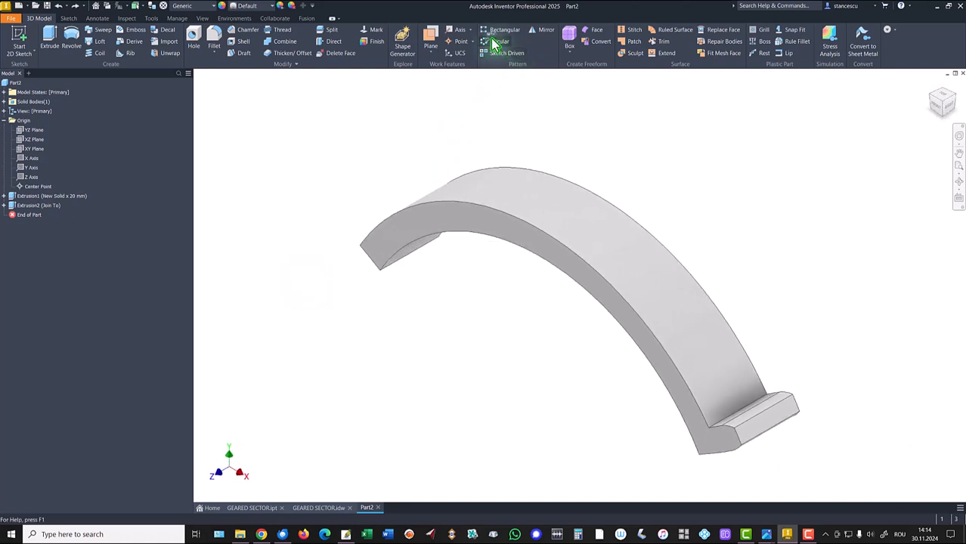
{"action": "left_click", "coordinate": [11, 206]}
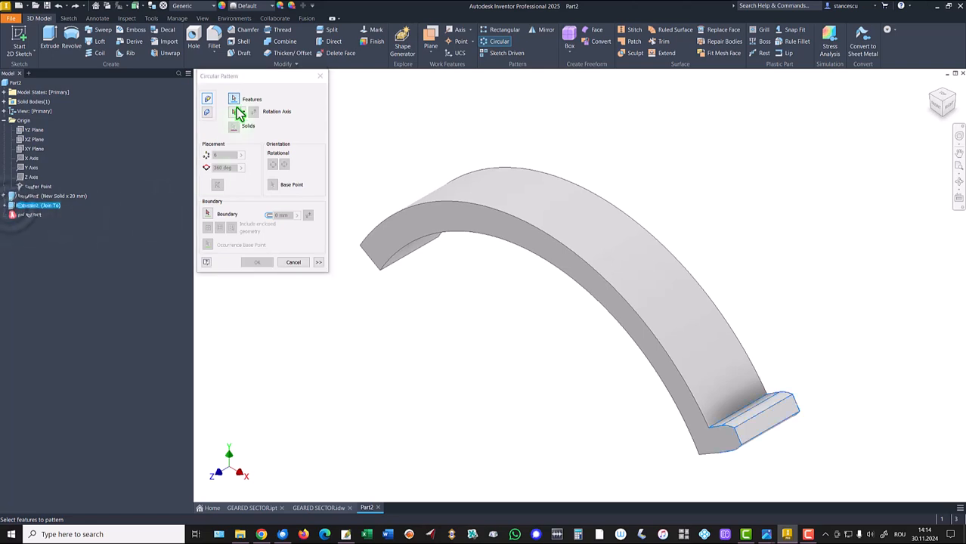
{"action": "left_click", "coordinate": [572, 237]}
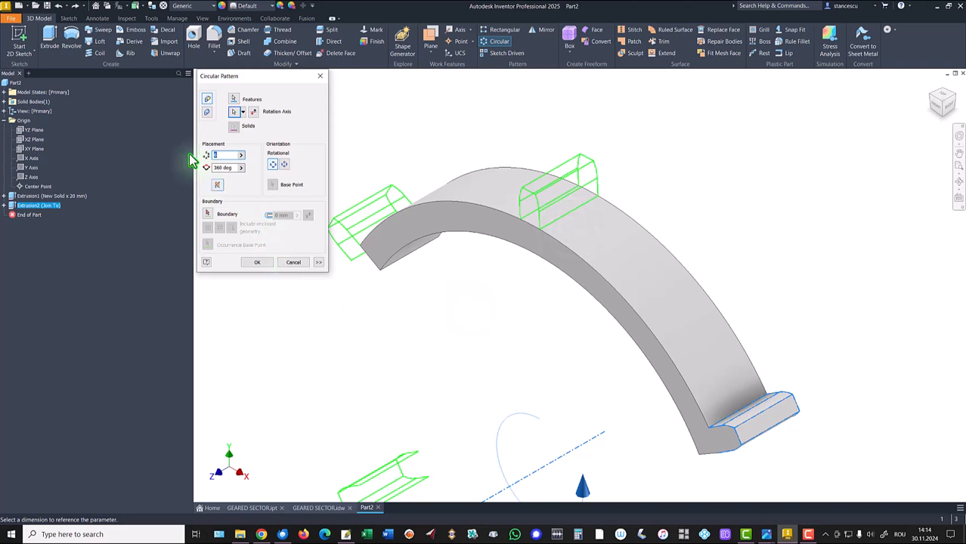
{"action": "type", "text": "12"}
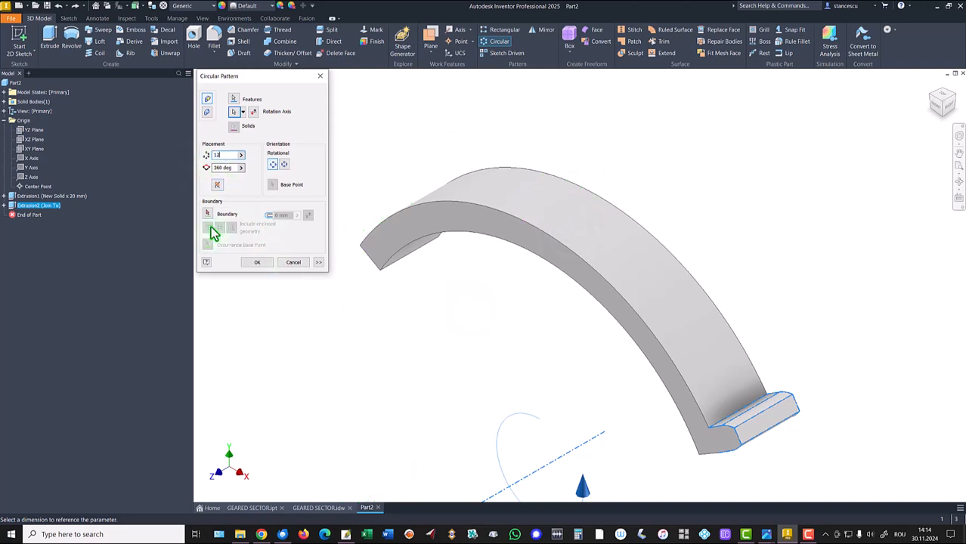
- Set the pattern angle to the copied 117,306990863 deg minus the difference between 120 and that same angle
{"action": "left_click_drag", "start_coordinate": [233, 167], "coordinate": [151, 173]}
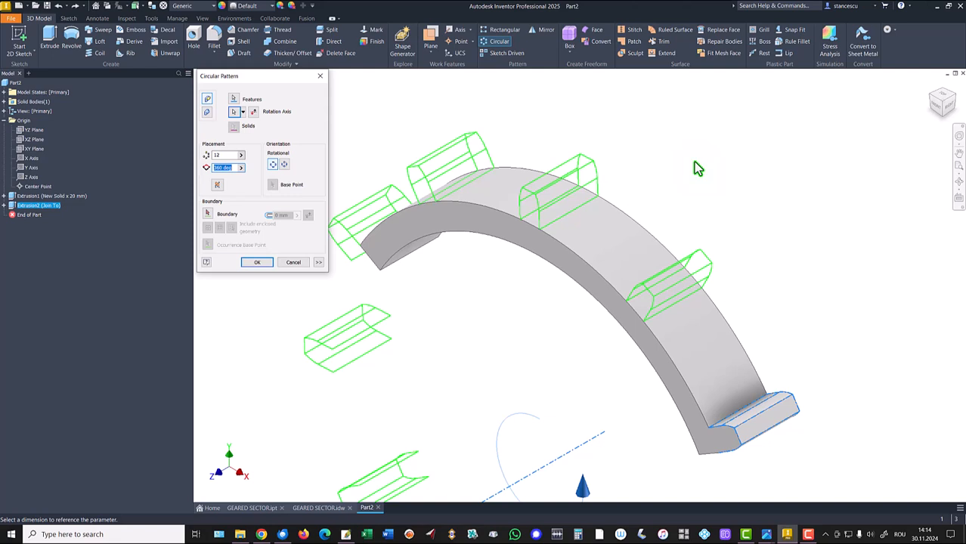
{"action": "key", "text": "ctrl+v"}
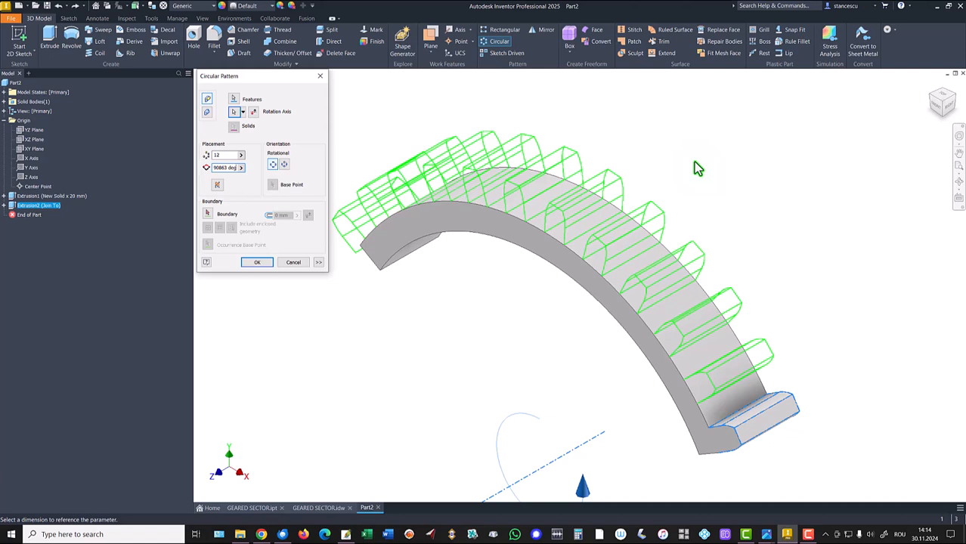
{"action": "type", "text": "-"}
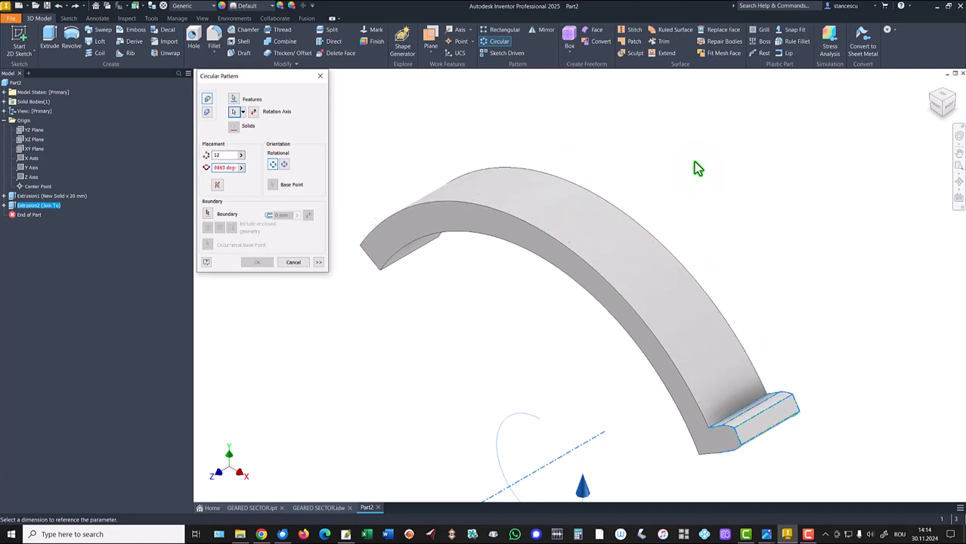
{"action": "type", "text": "("}
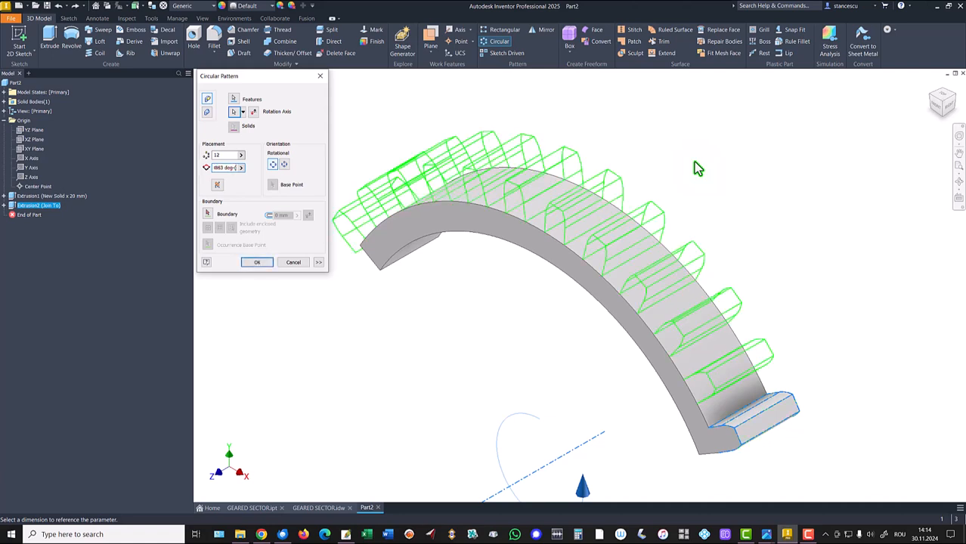
{"action": "type", "text": "120"}
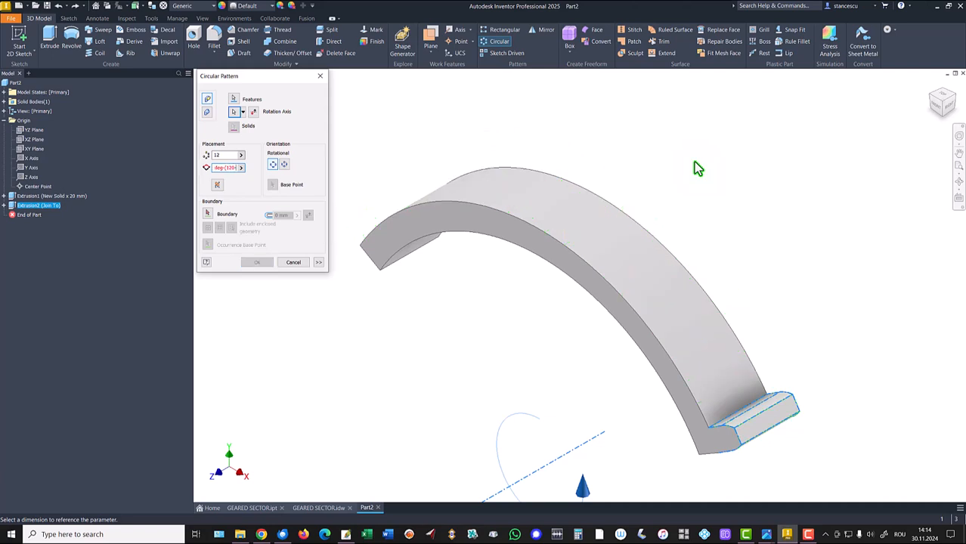
{"action": "key", "text": "ctrl+v"}
{"action": "type", "text": ")"}
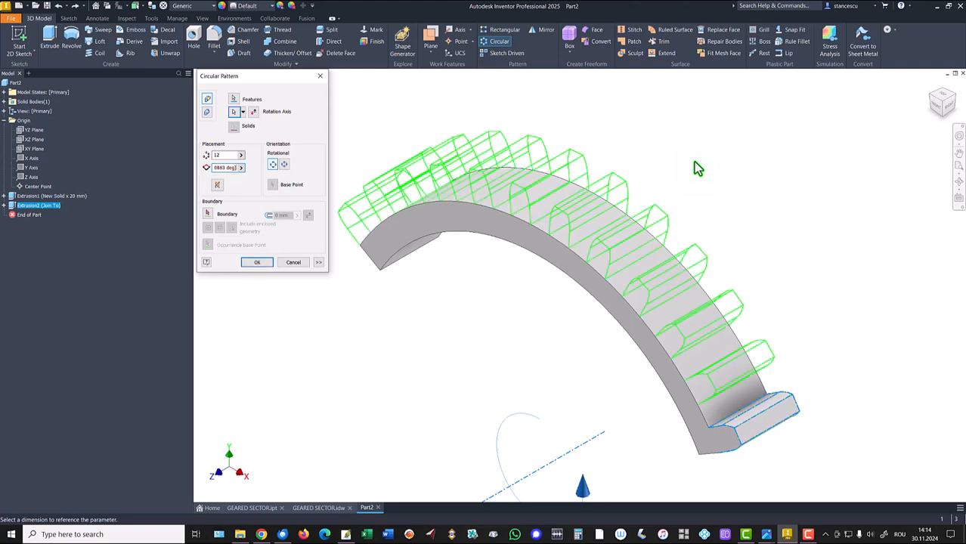
- Check the last tooth's alignment with the rim's end face and create the circular pattern
{"action": "middle_click_drag", "start_coordinate": [694, 162], "coordinate": [589, 302], "text": "shift"}
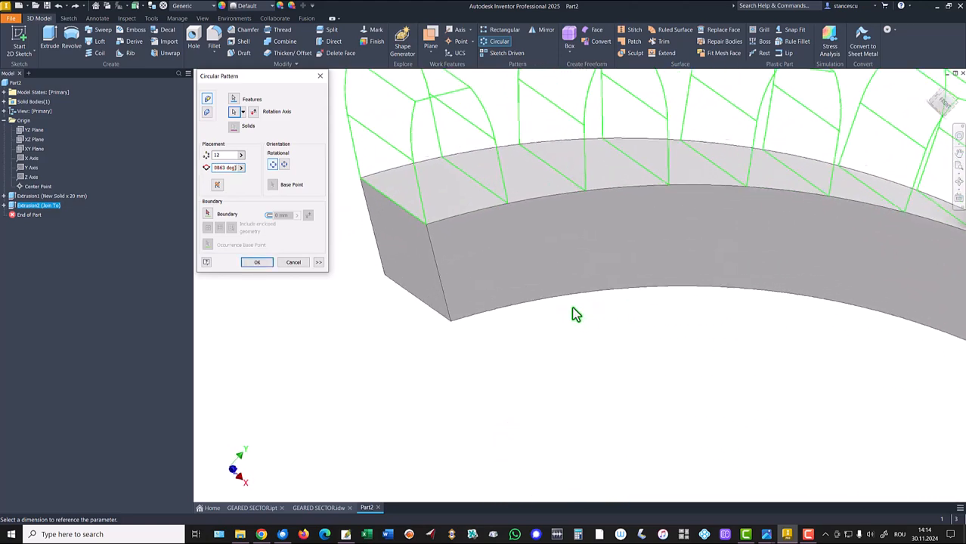
{"action": "scroll", "coordinate": [470, 324], "scroll_direction": "up", "scroll_amount": 6}
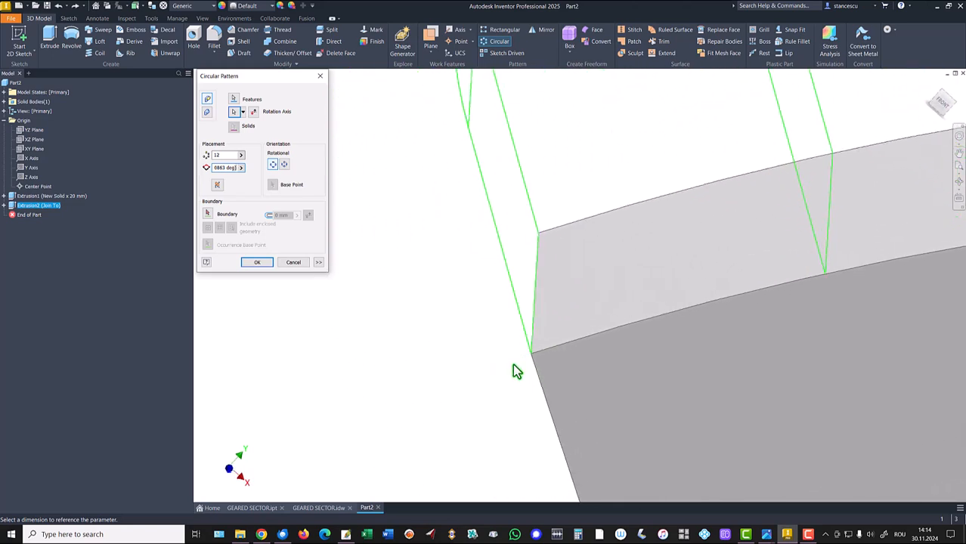
{"action": "scroll", "coordinate": [528, 371], "scroll_direction": "up", "scroll_amount": 6}
{"action": "scroll", "coordinate": [533, 389], "scroll_direction": "up", "scroll_amount": 6}
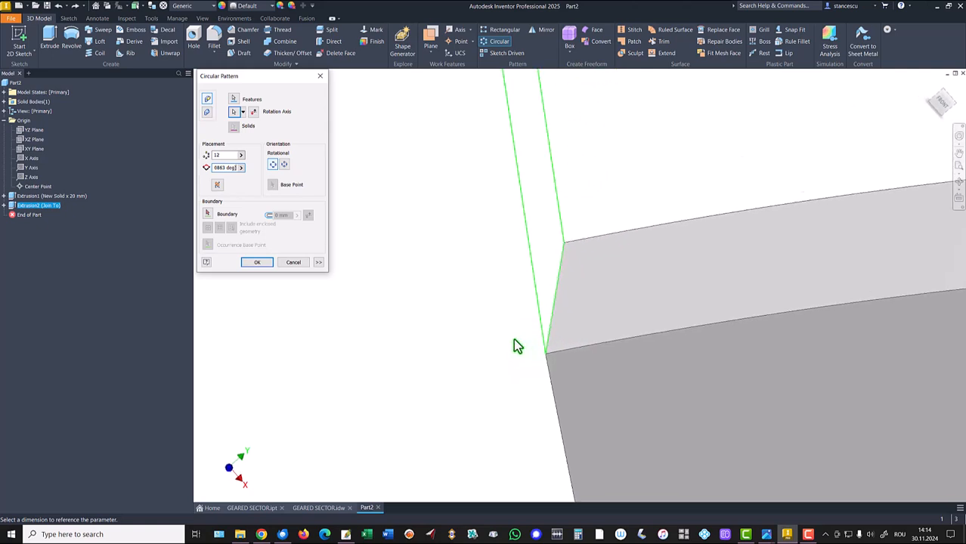
{"action": "scroll", "coordinate": [513, 346], "scroll_direction": "down", "scroll_amount": 8}
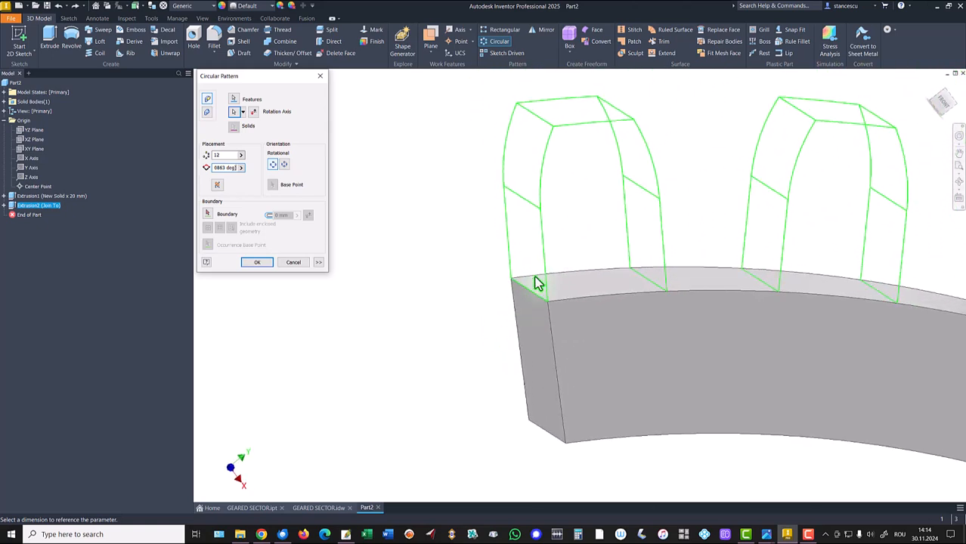
{"action": "scroll", "coordinate": [521, 290], "scroll_direction": "up", "scroll_amount": 1}
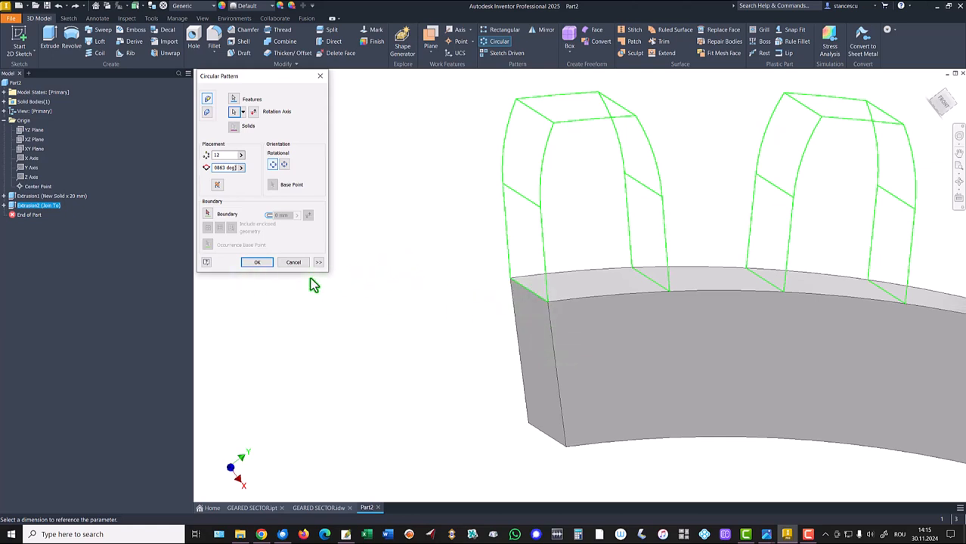
{"action": "left_click", "coordinate": [258, 263]}
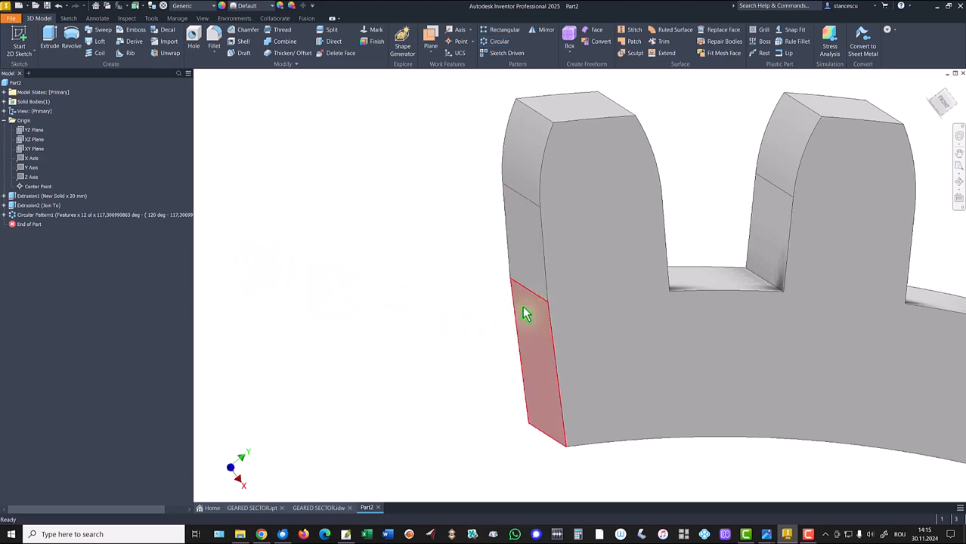
{"action": "key", "text": "F6"}
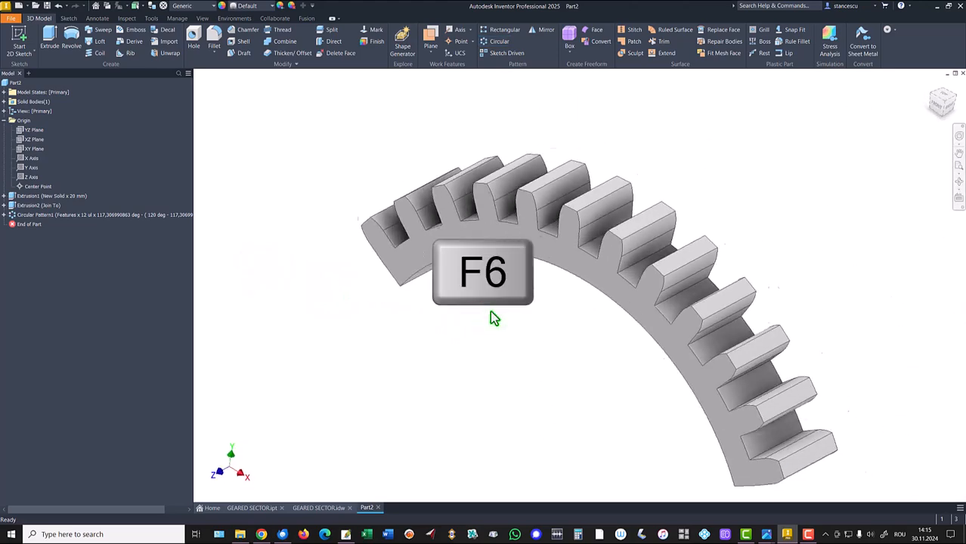
{"action": "middle_click_drag", "start_coordinate": [781, 463], "coordinate": [767, 405], "text": "shift"}
{"action": "scroll", "coordinate": [768, 393], "scroll_direction": "down", "scroll_amount": 2}
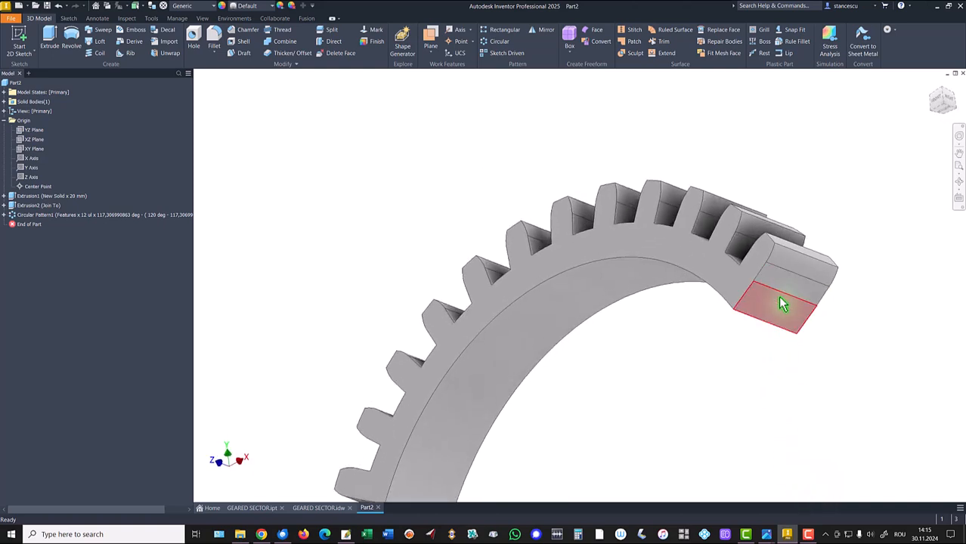
{"action": "key", "text": "F6"}
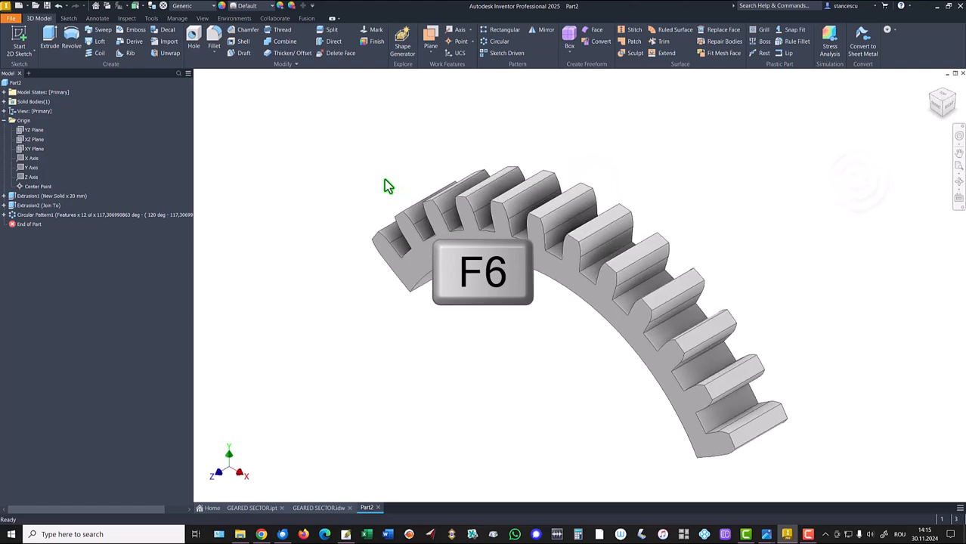
- Consult the hub dimensions in the GEARED SECTOR.idw drawing and start a sketch on Part2's XY plane
{"action": "left_click", "coordinate": [318, 507]}
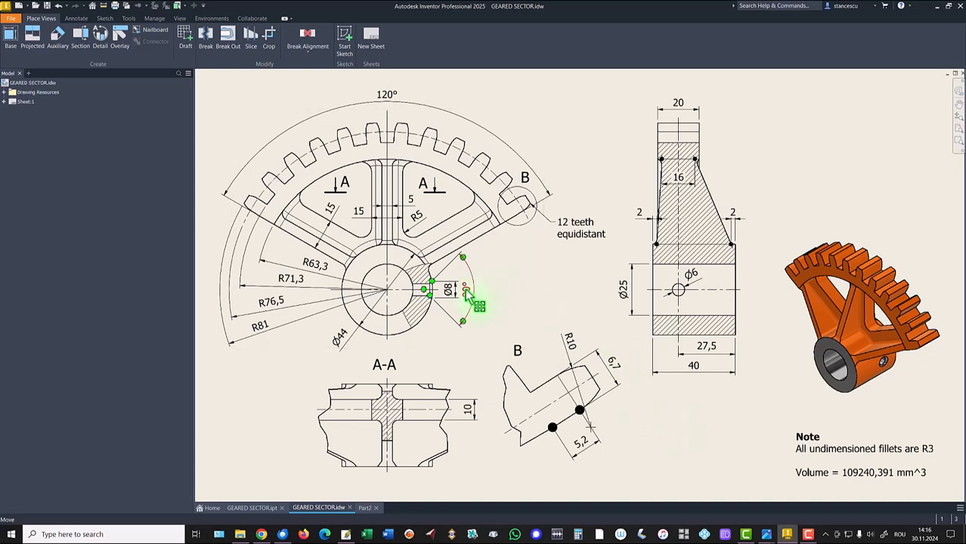
{"action": "left_click", "coordinate": [365, 508]}
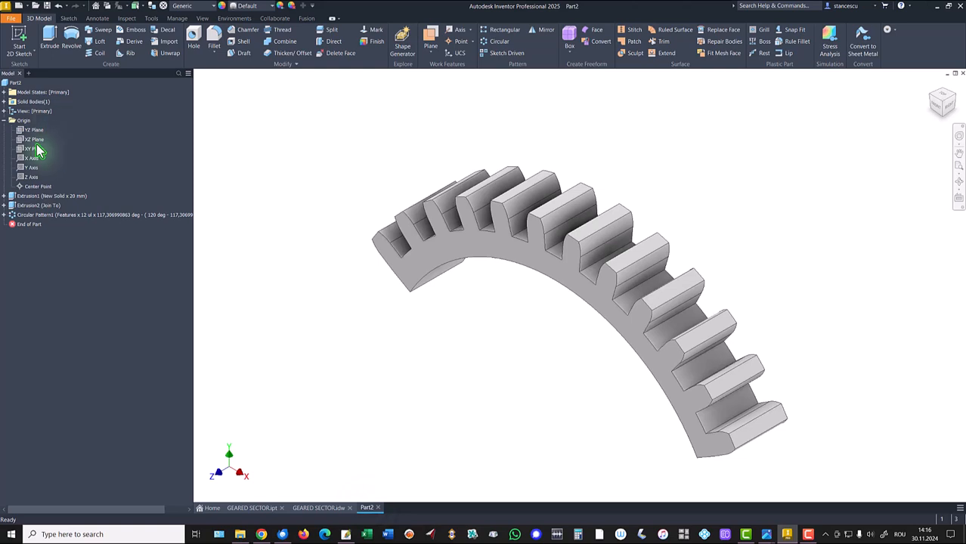
{"action": "left_click", "coordinate": [34, 149]}
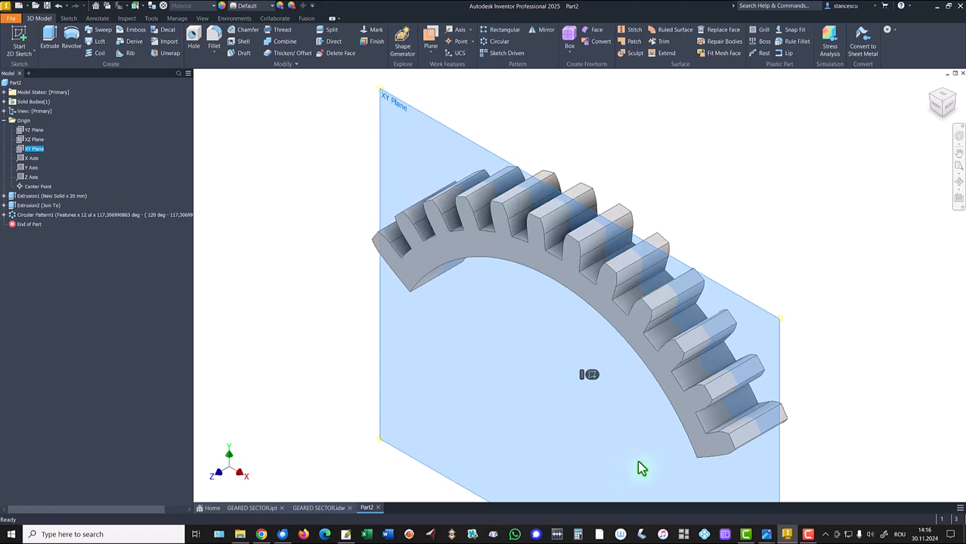
{"action": "left_click", "coordinate": [589, 376]}
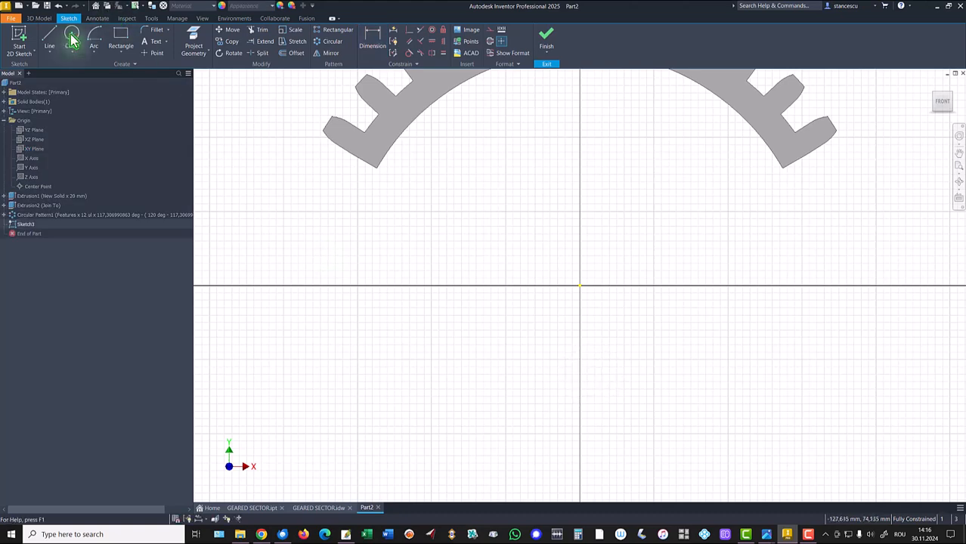
- Sketch a 44 mm diameter circle centred on the origin, recheck it against the drawing and finish the sketch
{"action": "left_click", "coordinate": [71, 35]}
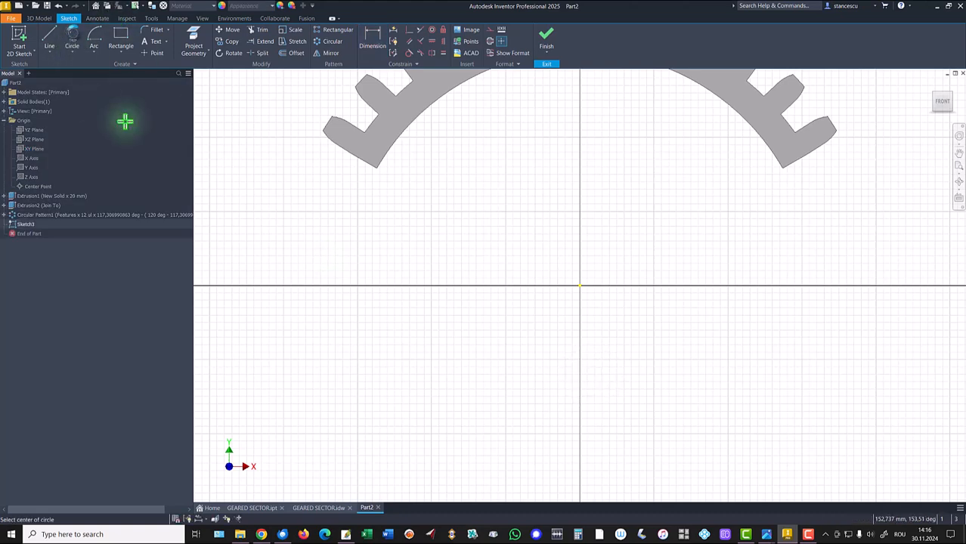
{"action": "left_click", "coordinate": [580, 285]}
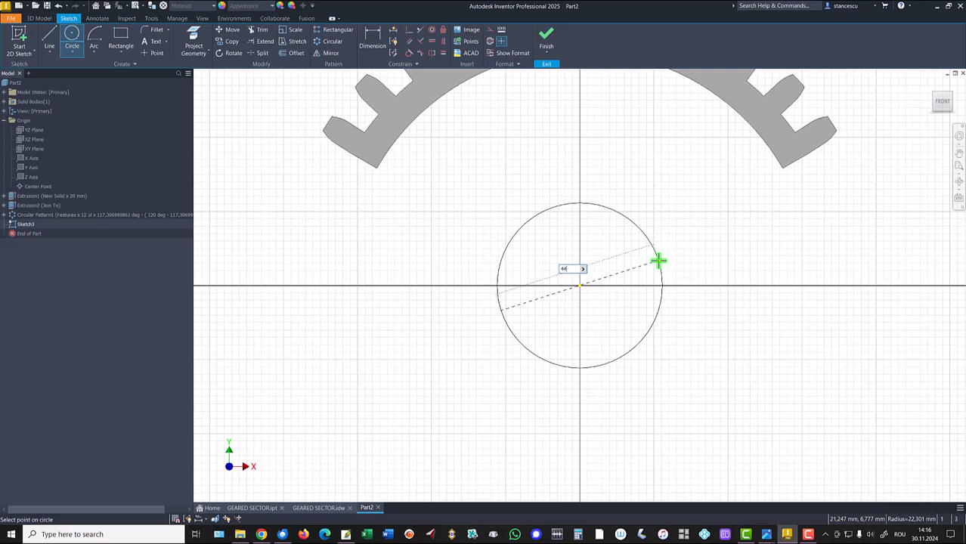
{"action": "type", "text": "44"}
{"action": "key", "text": "Return"}
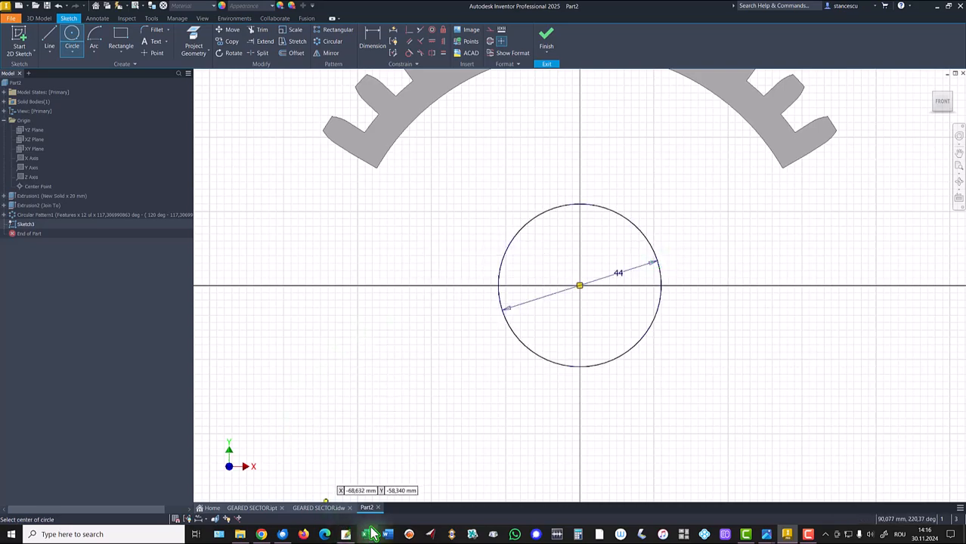
{"action": "left_click", "coordinate": [336, 508]}
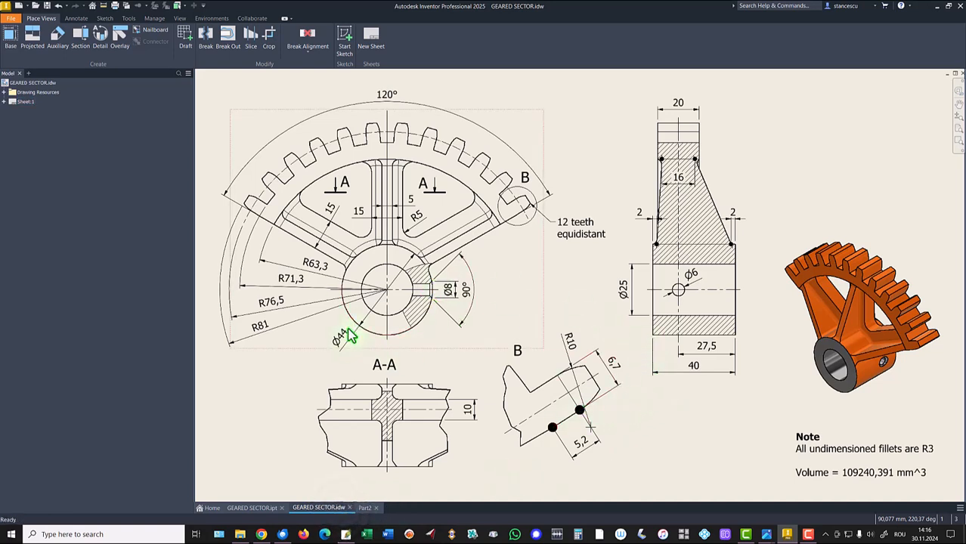
{"action": "left_click", "coordinate": [364, 508]}
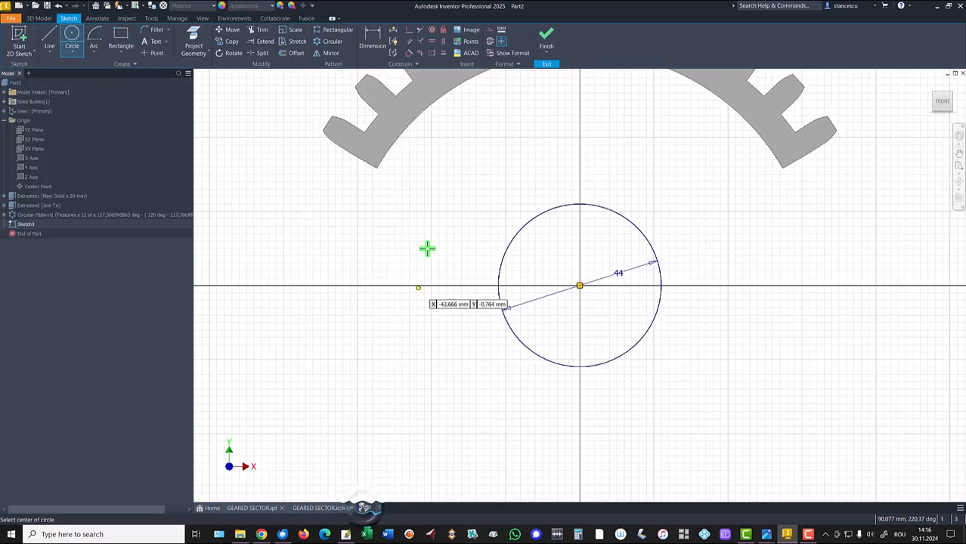
{"action": "left_click", "coordinate": [546, 37]}
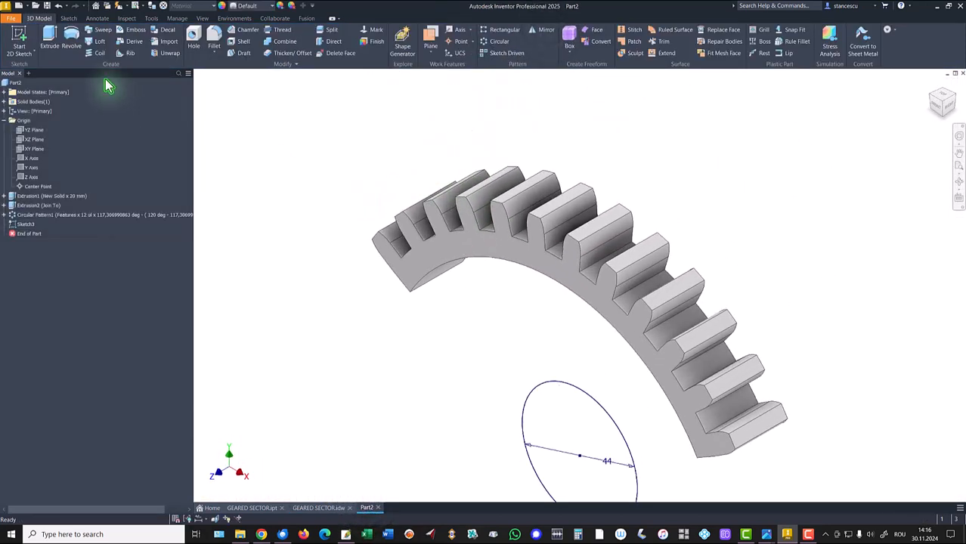
- Extrude the 44 mm hub circle asymmetrically, 27,5 mm on one side of the sketch plane and 40-27,5 mm on the other
{"action": "left_click", "coordinate": [49, 37]}
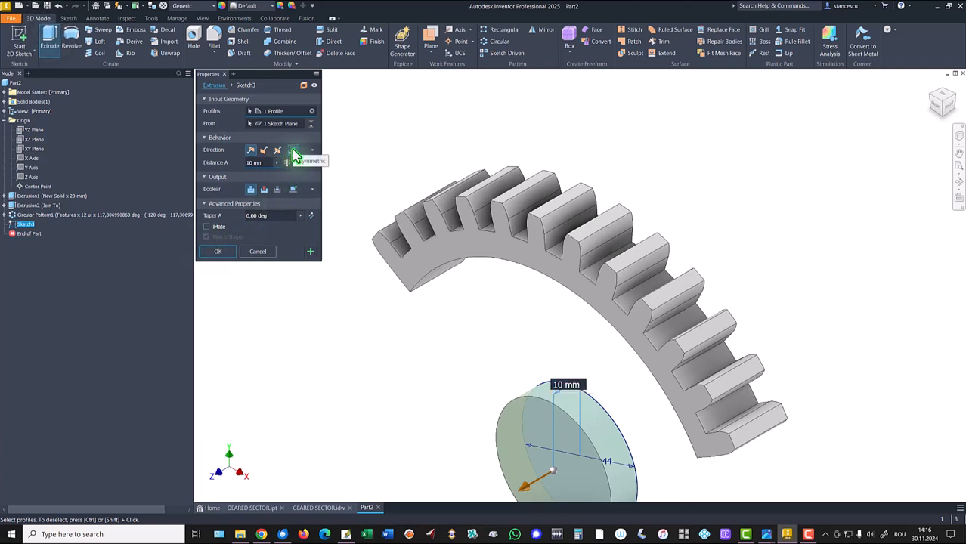
{"action": "left_click", "coordinate": [294, 151]}
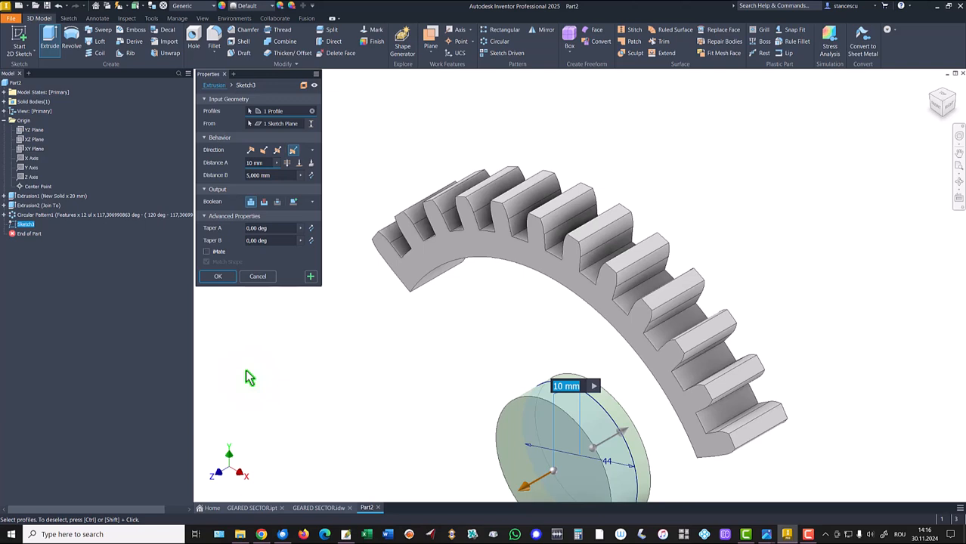
{"action": "type", "text": "27,5"}
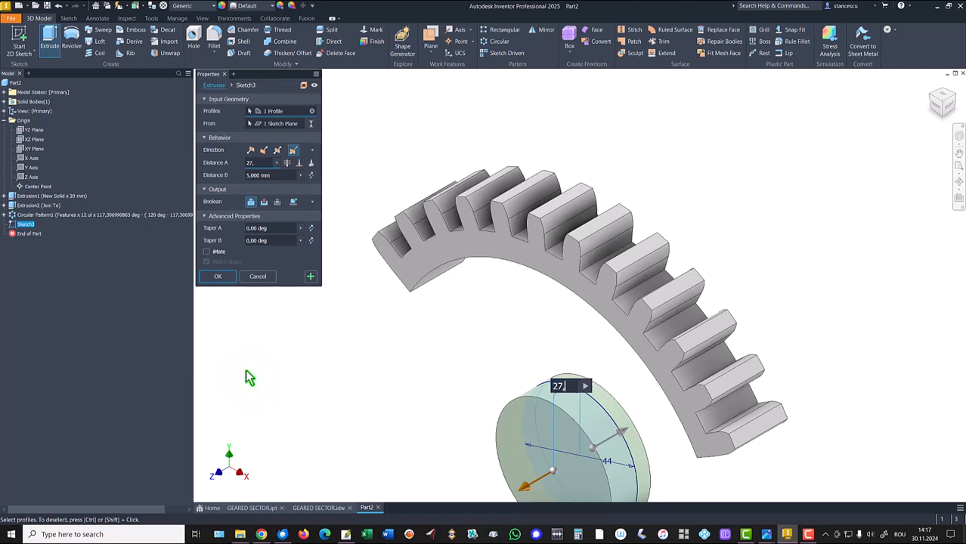
{"action": "left_click", "coordinate": [276, 175]}
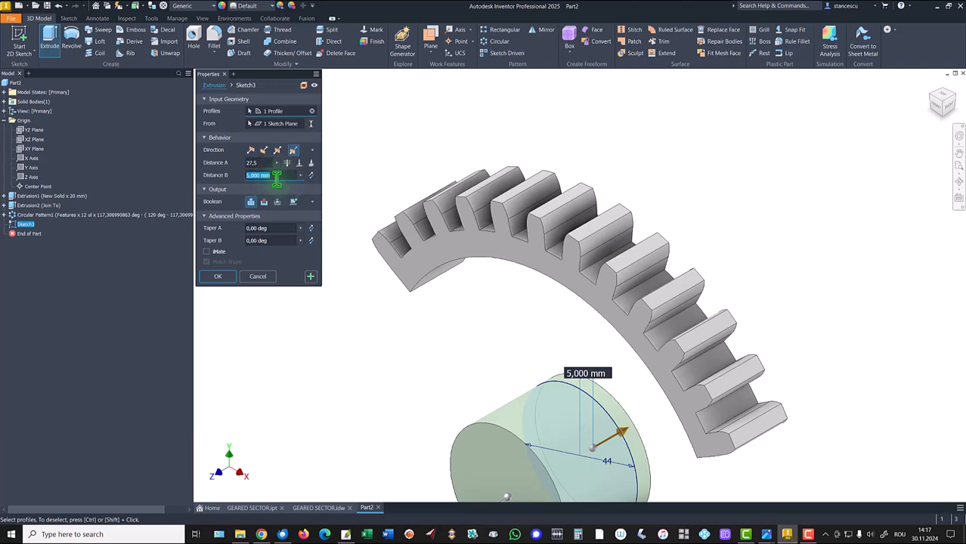
{"action": "type", "text": "40"}
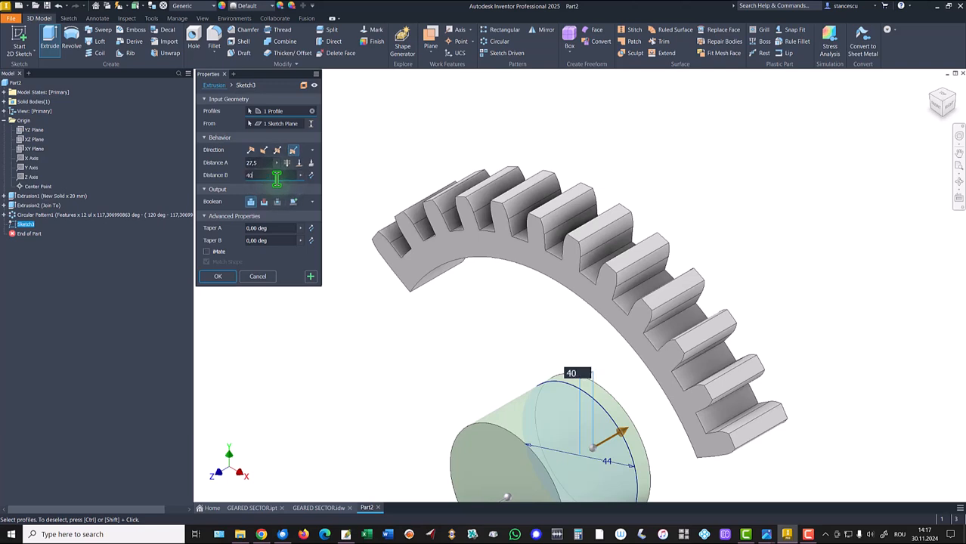
{"action": "type", "text": "-2"}
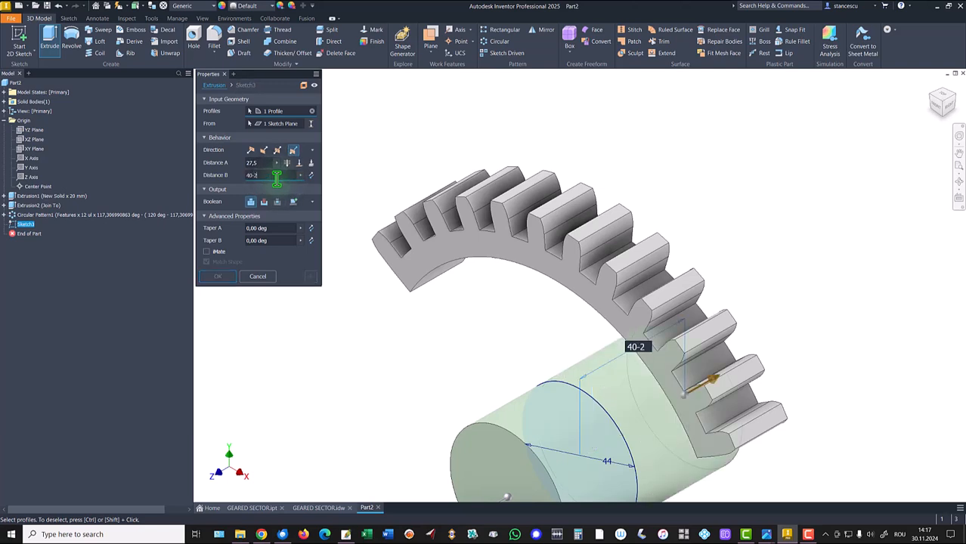
{"action": "type", "text": "7,5"}
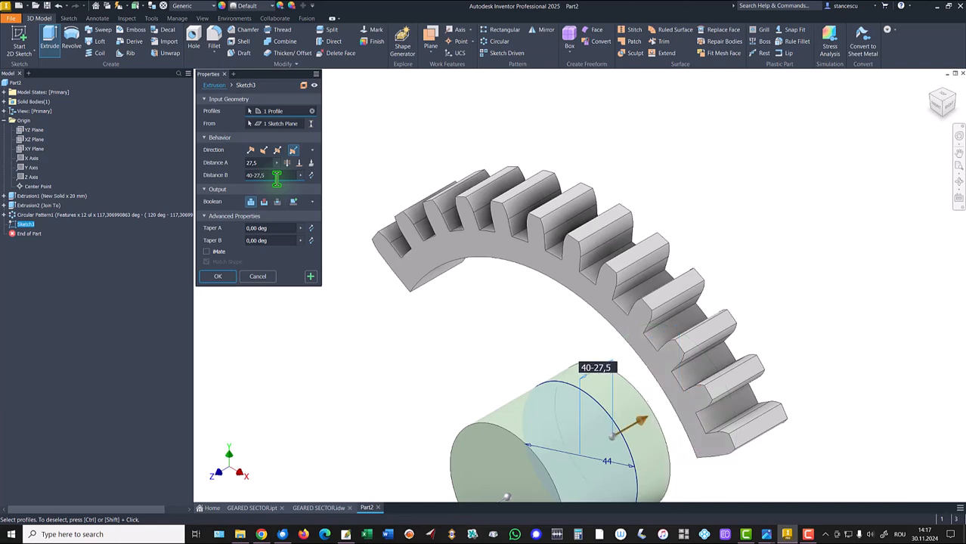
{"action": "left_click", "coordinate": [229, 278]}
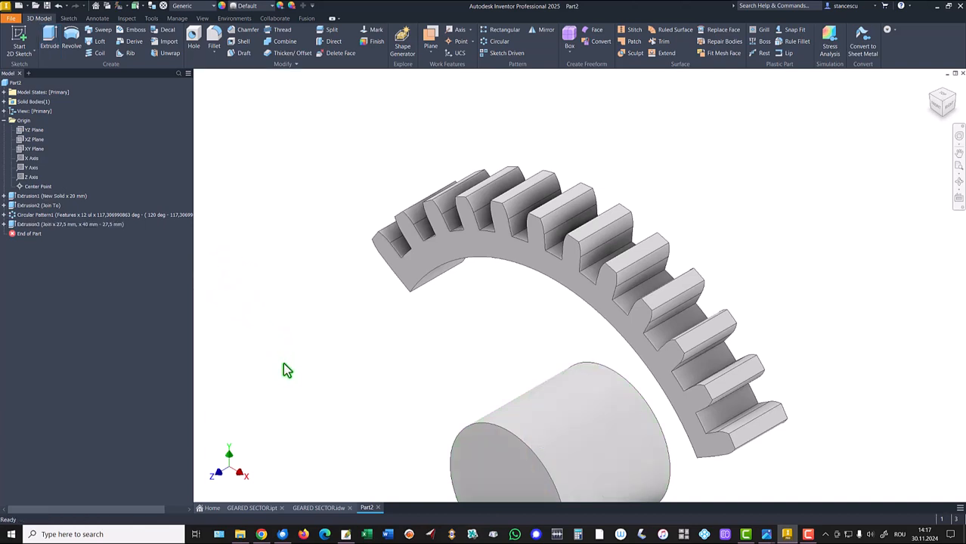
{"action": "key", "text": "F6"}
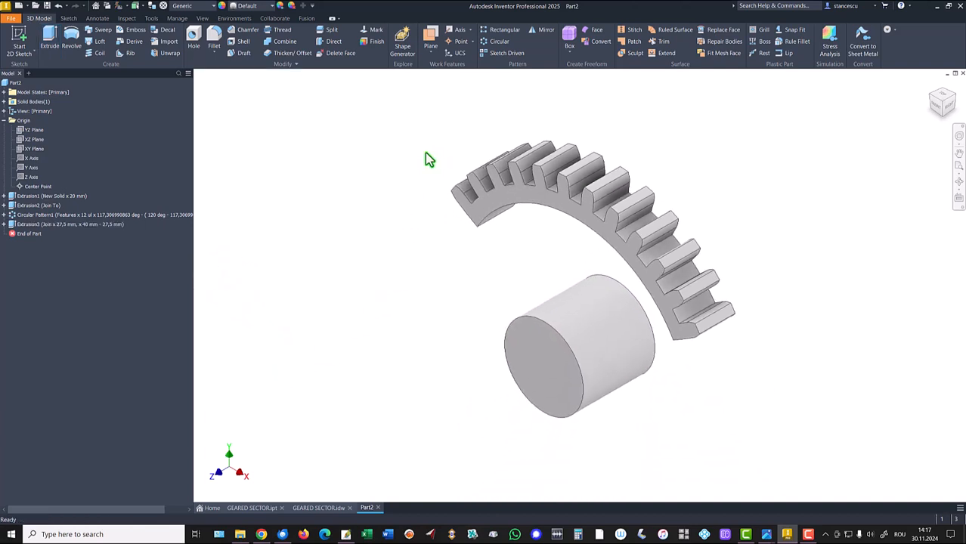
- Consult the web geometry in the GEARED SECTOR.idw drawing and start a sliced-view sketch on Part2's XY plane
{"action": "left_click", "coordinate": [318, 508]}
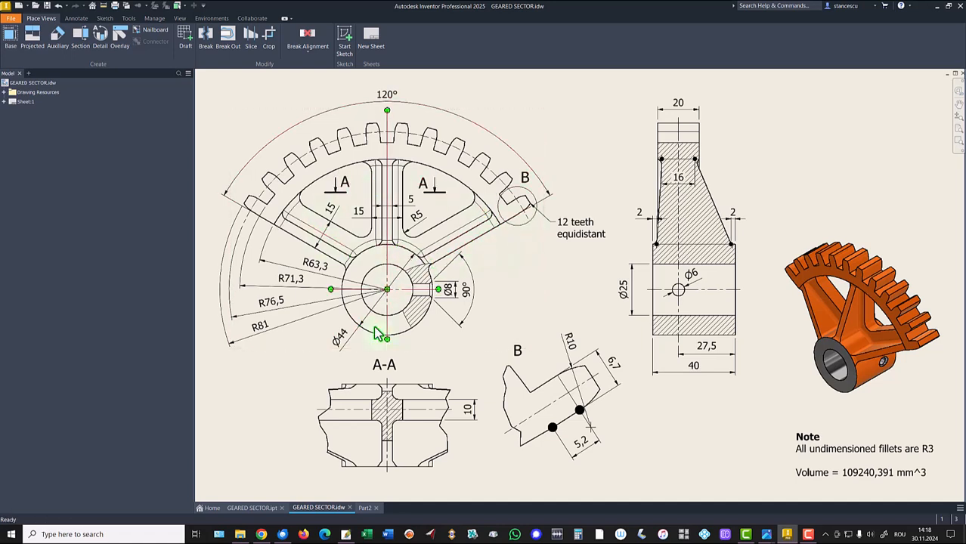
{"action": "left_click", "coordinate": [366, 508]}
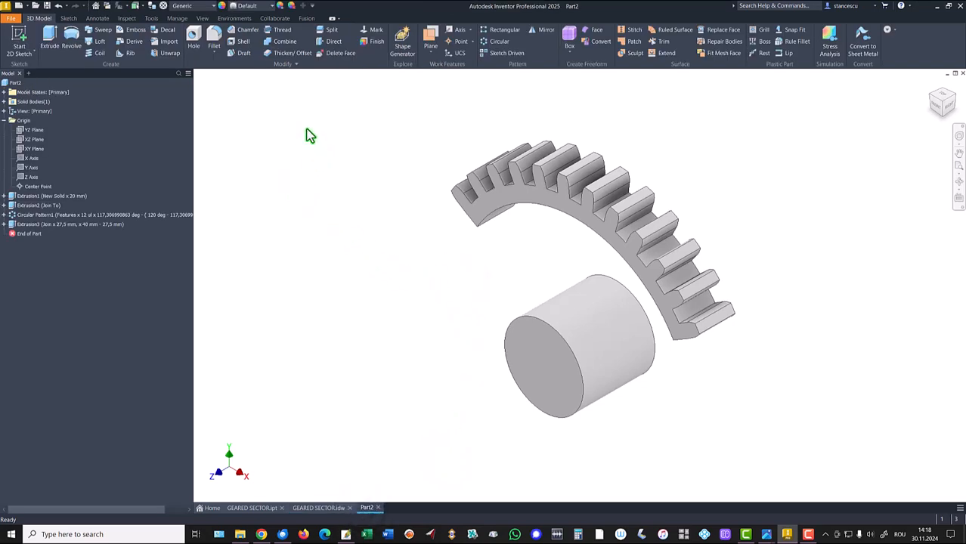
{"action": "left_click", "coordinate": [31, 150]}
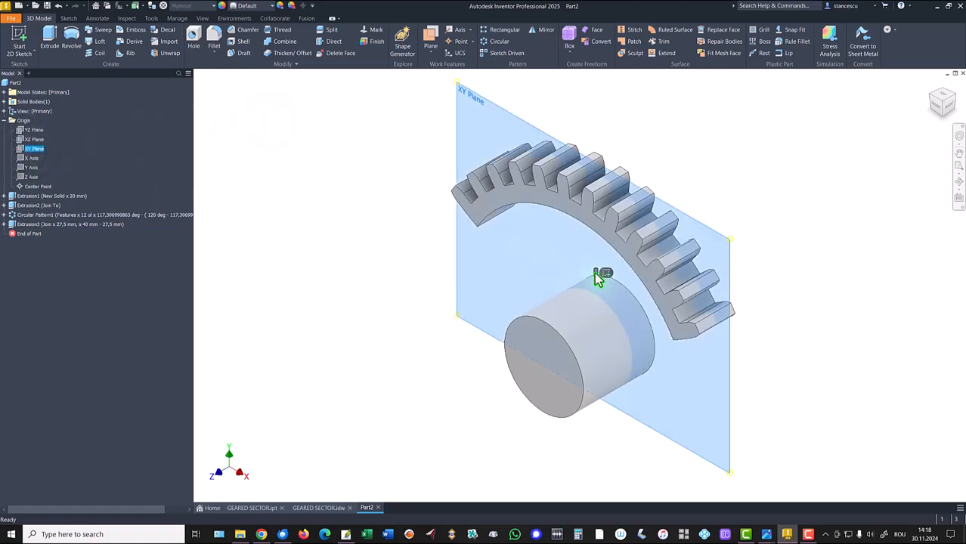
{"action": "left_click", "coordinate": [605, 273]}
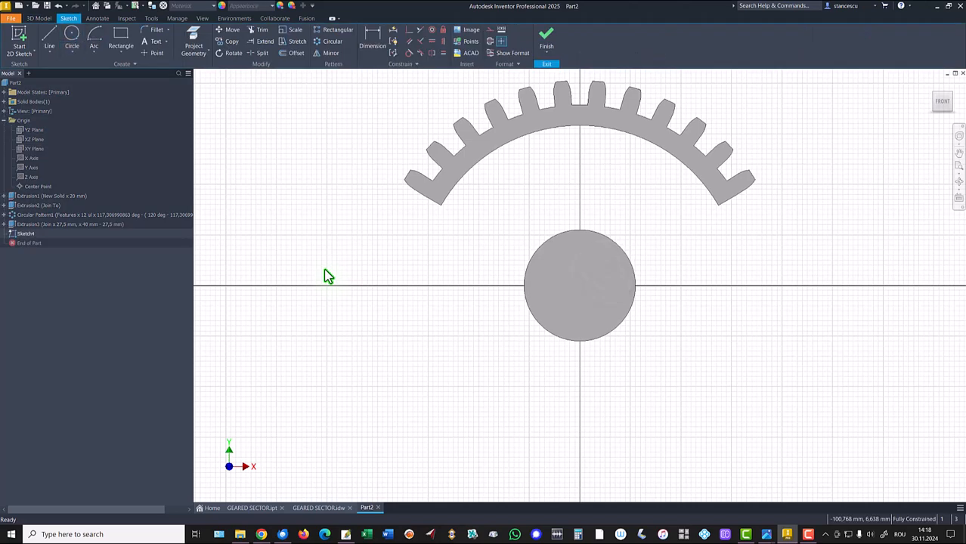
{"action": "key", "text": "F7"}
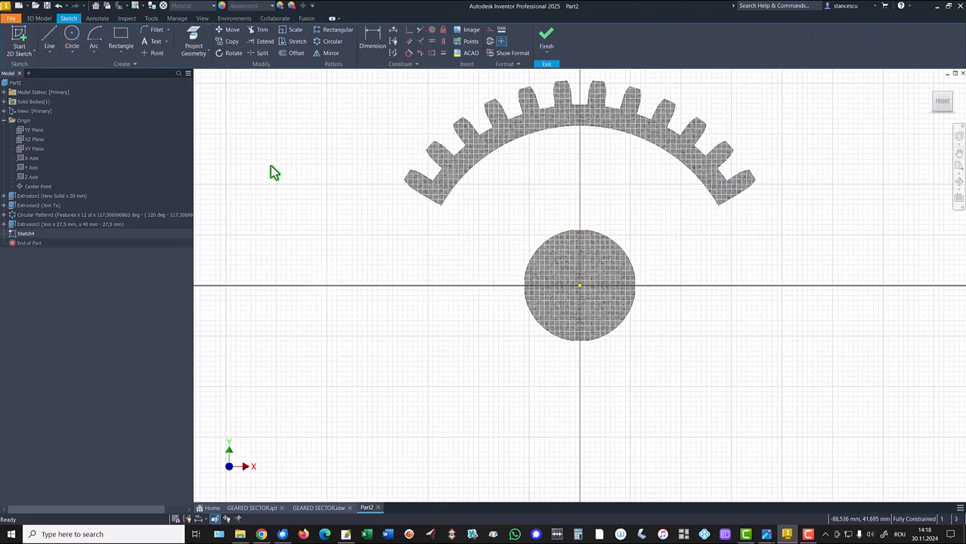
- Draw two connected lines from one inner corner of the toothed rim through the origin to the opposite inner corner
{"action": "left_click", "coordinate": [50, 41]}
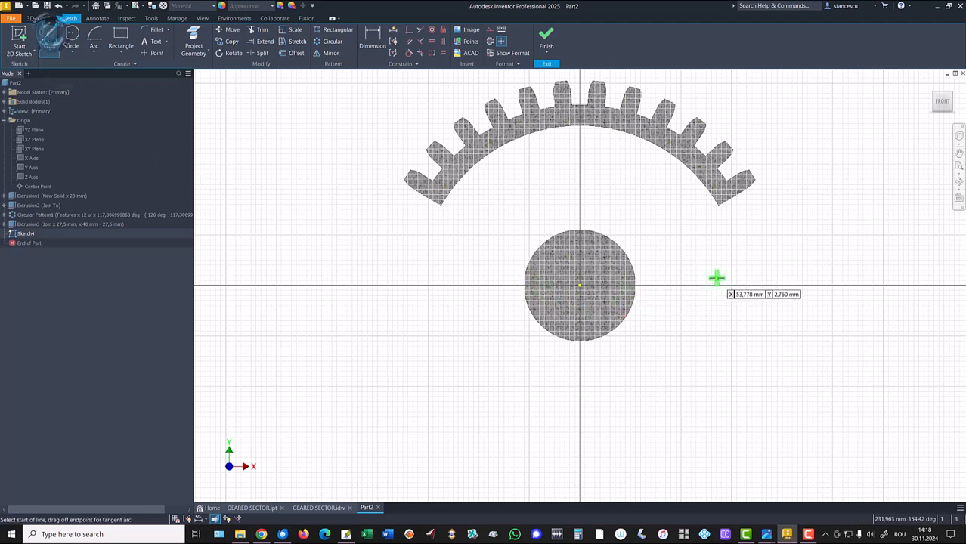
{"action": "left_click", "coordinate": [717, 204]}
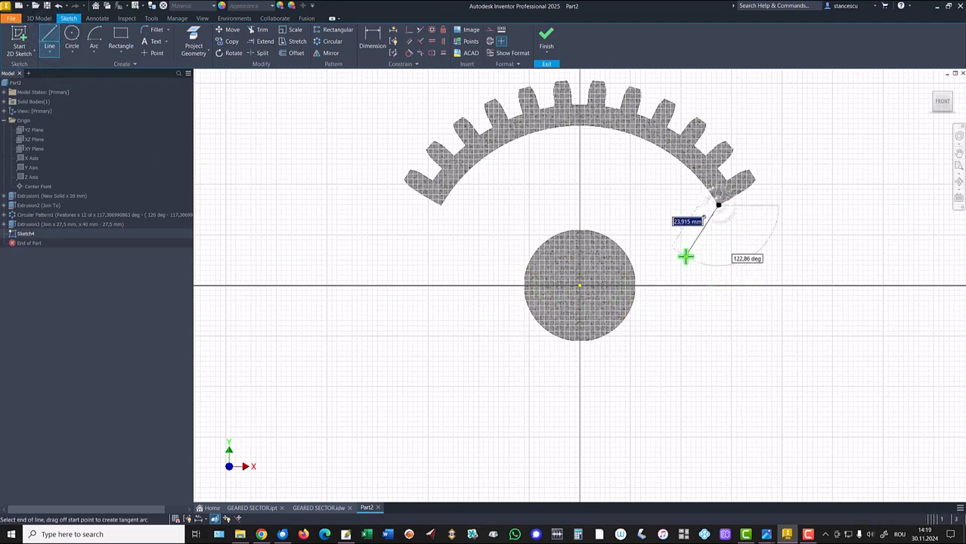
{"action": "left_click", "coordinate": [578, 286]}
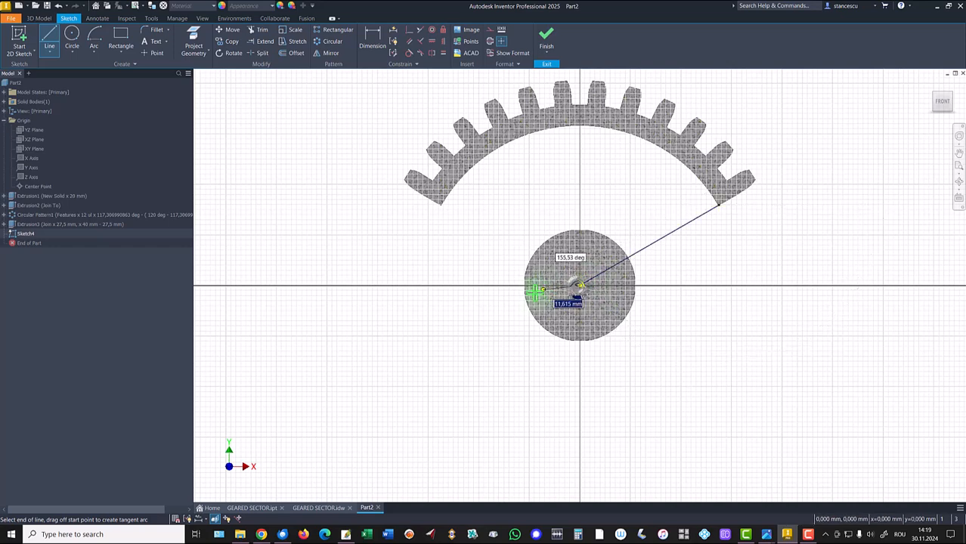
{"action": "left_click", "coordinate": [442, 204]}
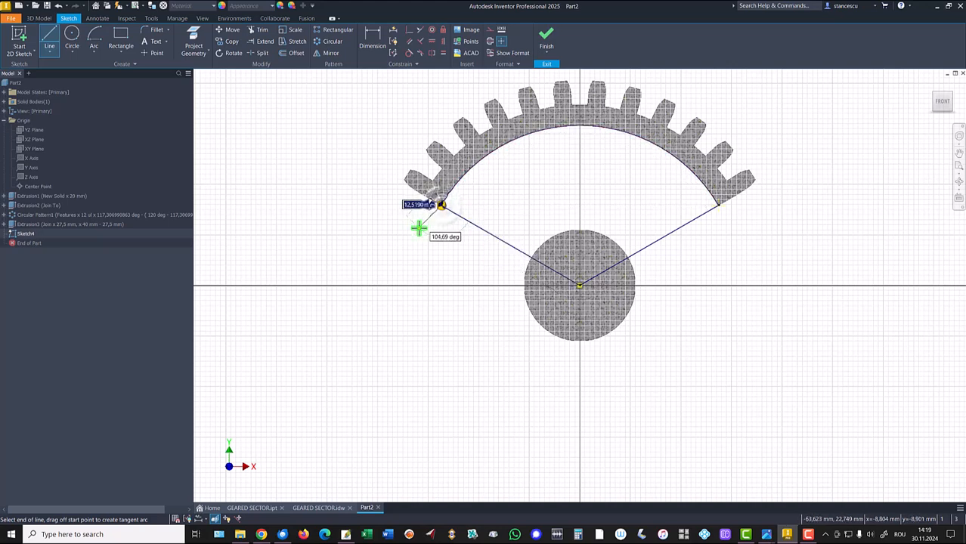
{"action": "key", "text": "Escape"}
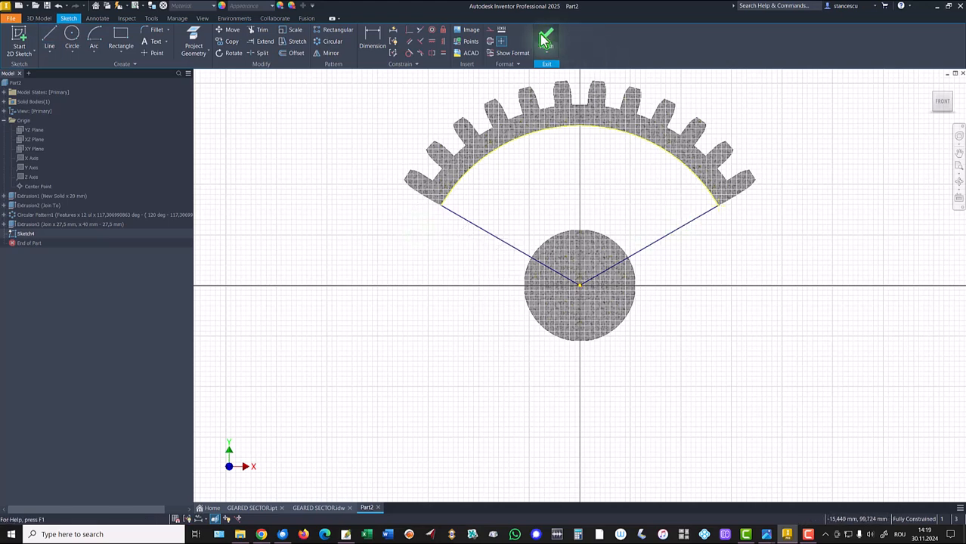
- Project the rim's inner arc to close the web profile and finish the sketch
{"action": "left_click", "coordinate": [560, 125]}
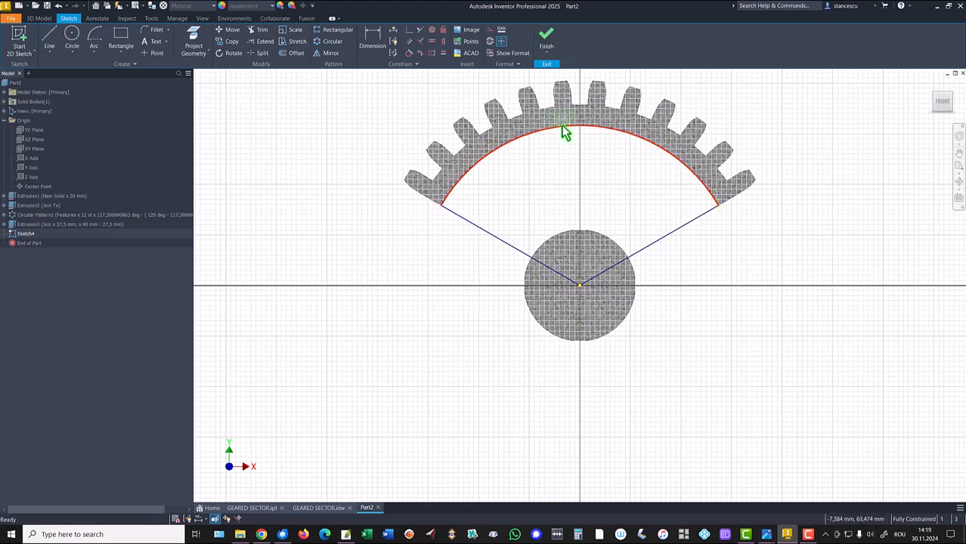
{"action": "left_click", "coordinate": [193, 42]}
{"action": "left_click", "coordinate": [499, 147]}
{"action": "left_click", "coordinate": [547, 43]}
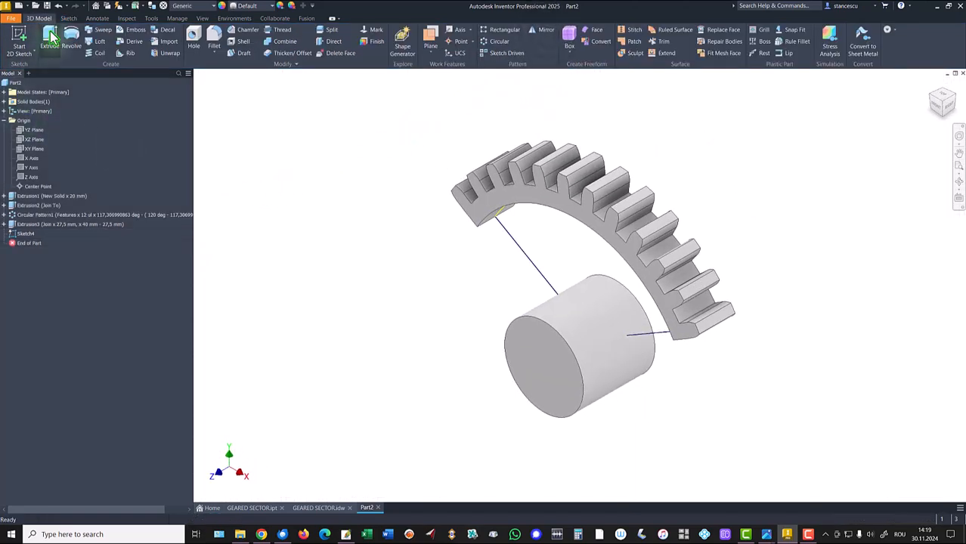
- Extrude the web profile between rim and hub symmetrically by 10 mm, joining it to the solid
{"action": "left_click", "coordinate": [50, 40]}
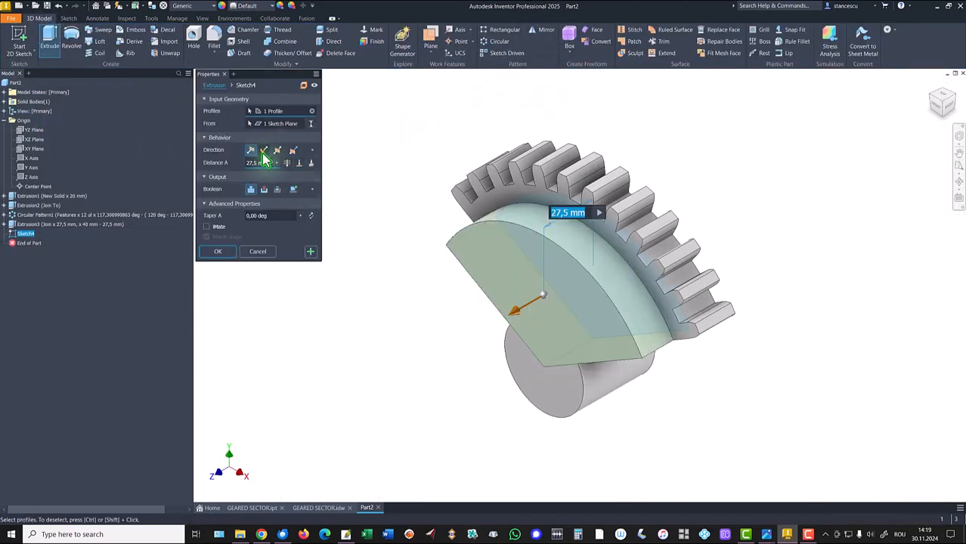
{"action": "left_click", "coordinate": [264, 151]}
{"action": "left_click", "coordinate": [277, 151]}
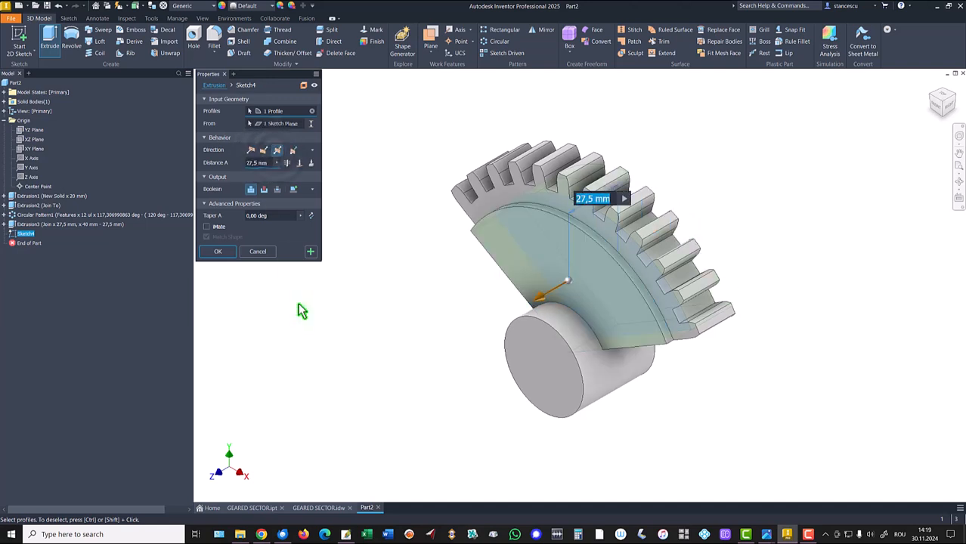
{"action": "type", "text": "10"}
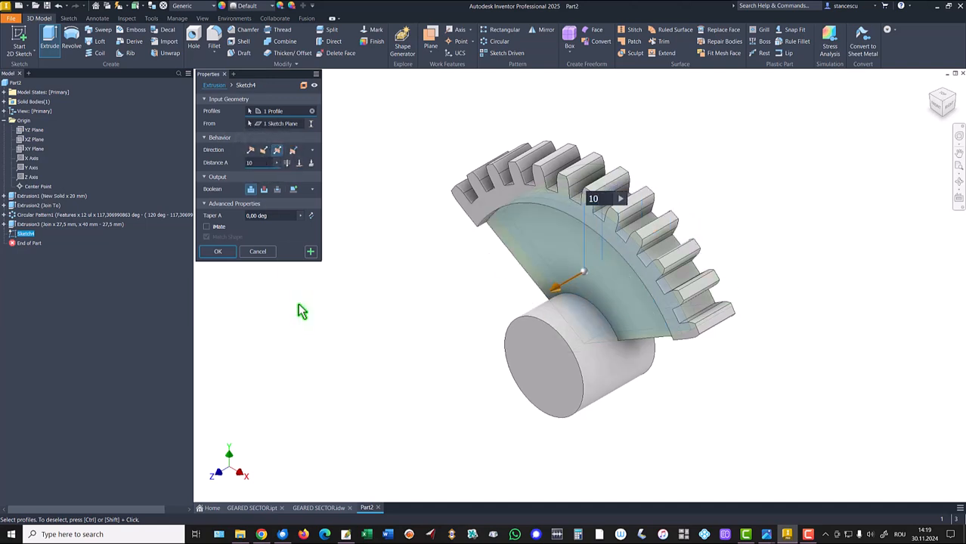
{"action": "left_click", "coordinate": [218, 252]}
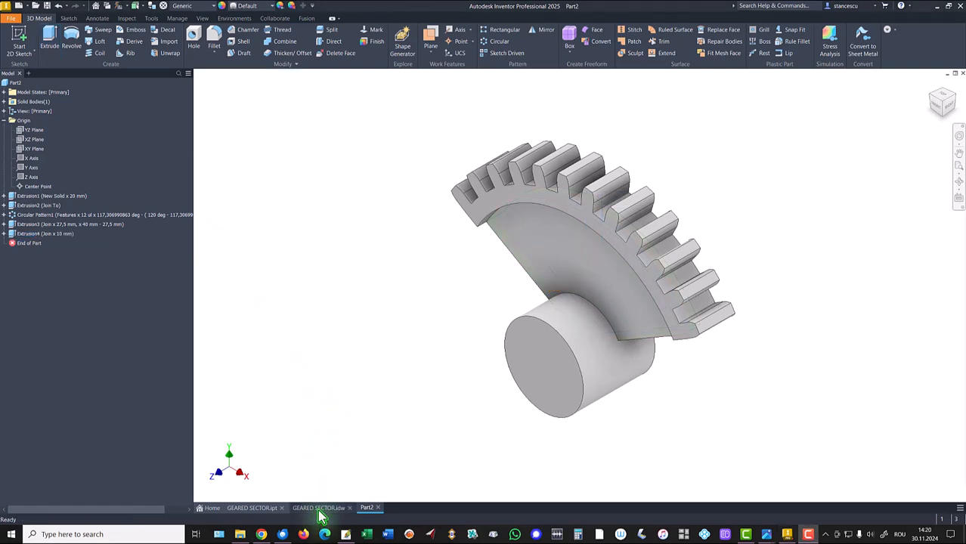
- Check the web cutout dimensions in the GEARED SECTOR.idw drawing and start a sketch on the front face of Part2's web
{"action": "left_click", "coordinate": [319, 509]}
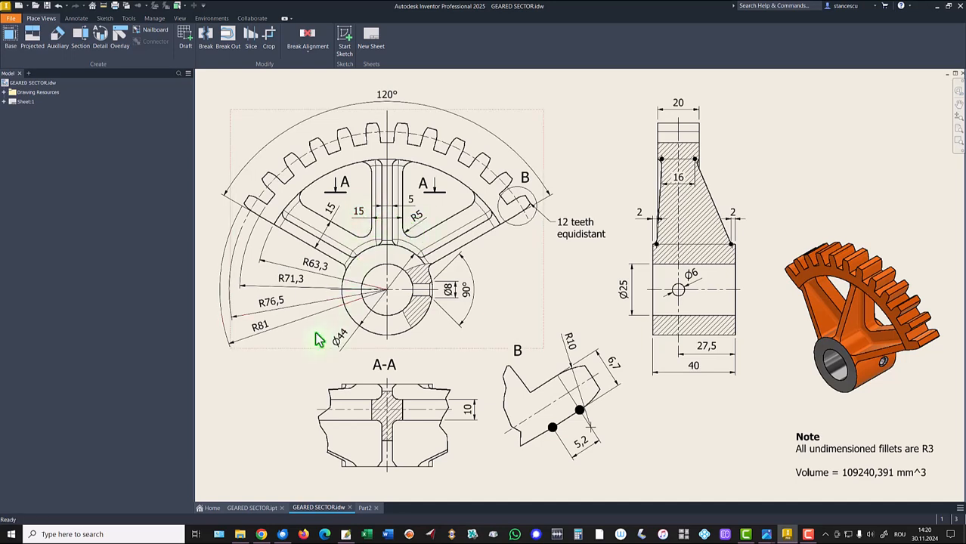
{"action": "left_click", "coordinate": [364, 507]}
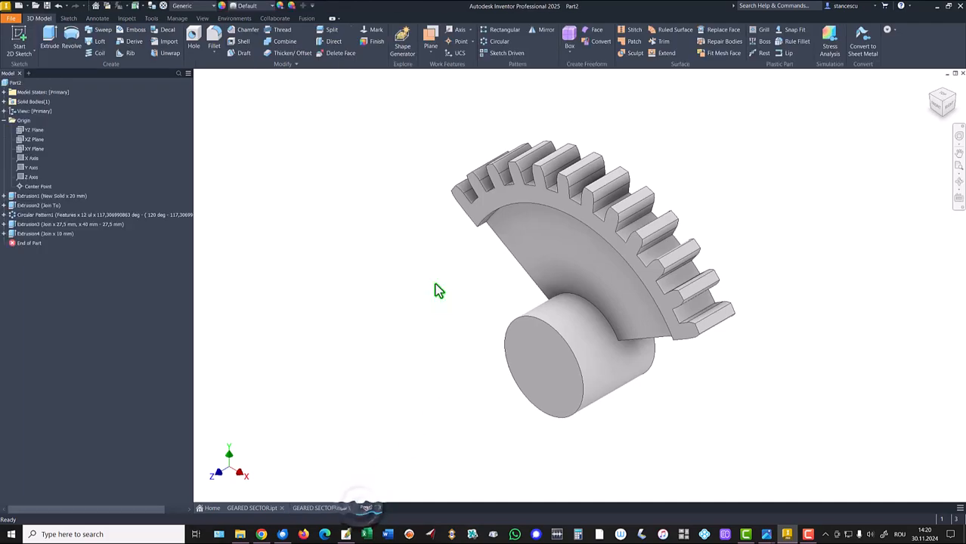
{"action": "left_click", "coordinate": [642, 304]}
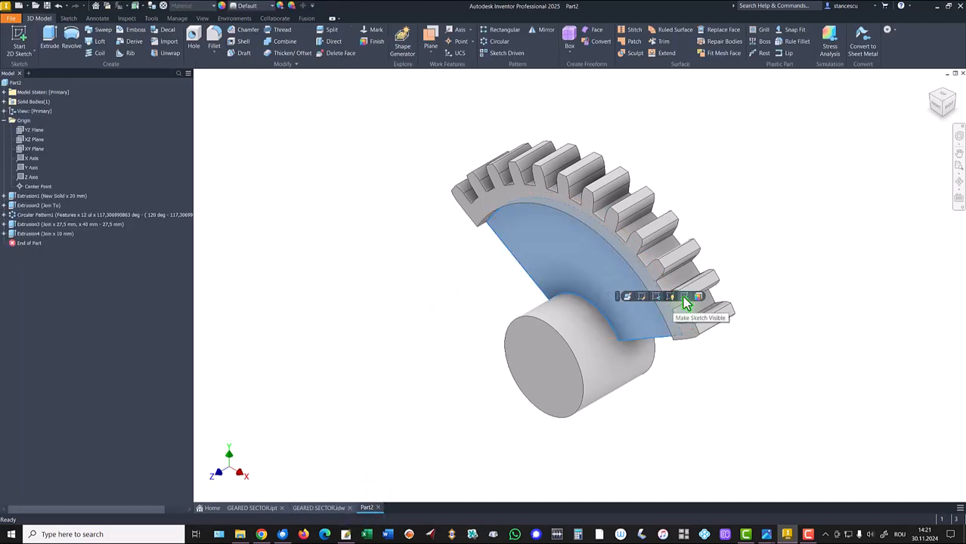
{"action": "left_click", "coordinate": [671, 298]}
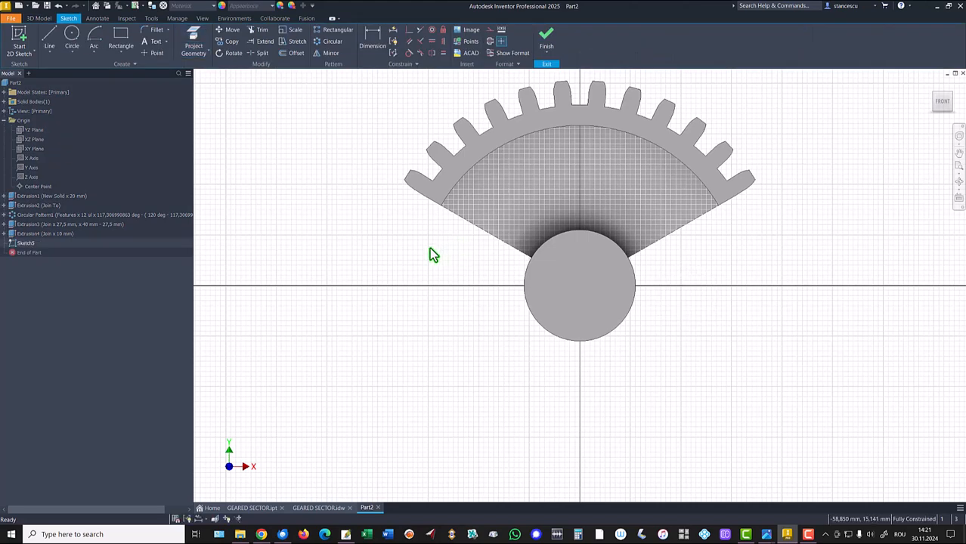
- Draw a vertical line about 31 mm long on the web beside the centreline and a slanted line from its lower end towards the rim
{"action": "left_click", "coordinate": [50, 38]}
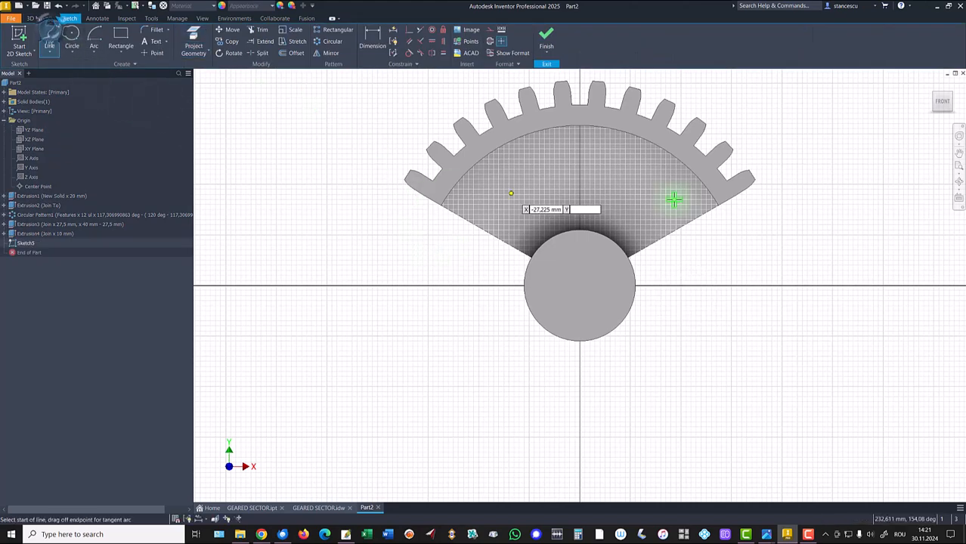
{"action": "left_click", "coordinate": [607, 148]}
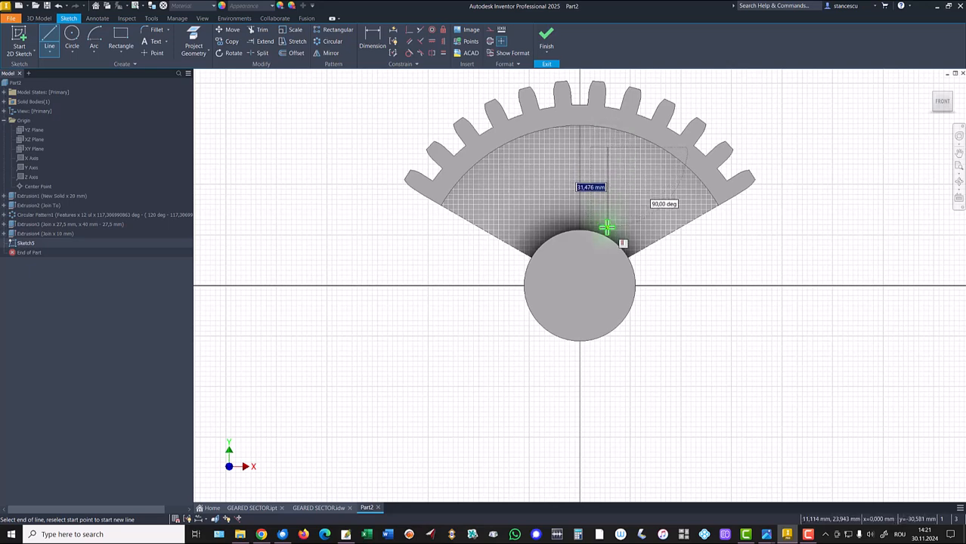
{"action": "left_click", "coordinate": [607, 227]}
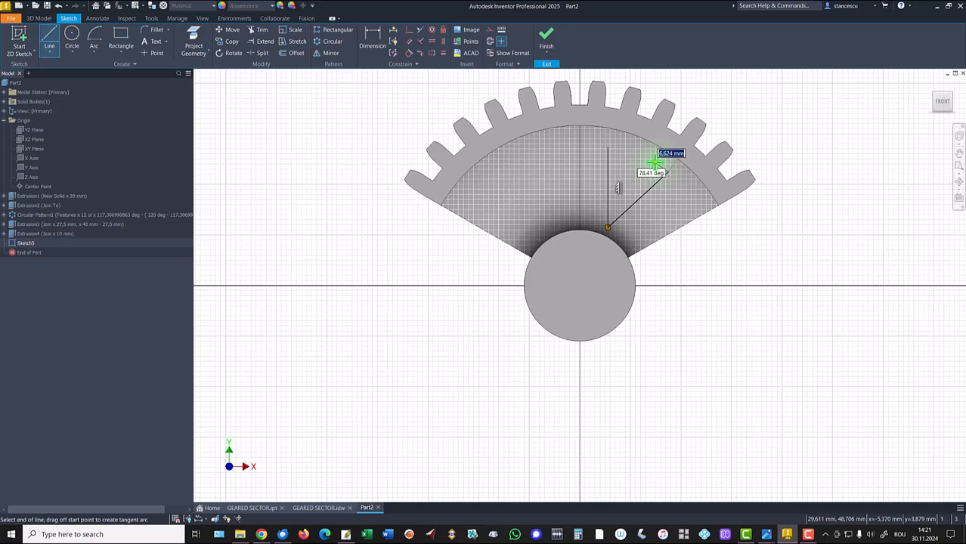
{"action": "left_click", "coordinate": [655, 162]}
{"action": "key", "text": "Escape"}
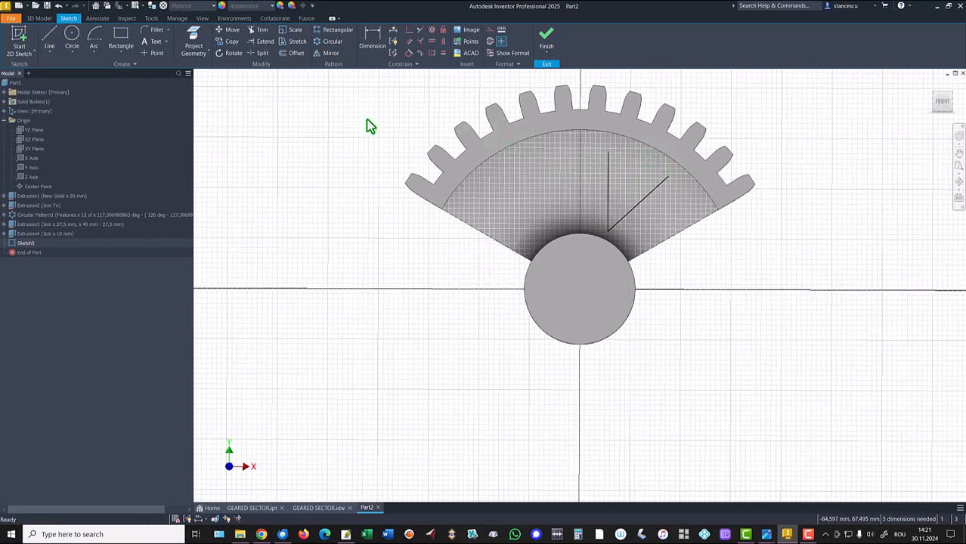
- Project the rim's inner arc into the web sketch and slice the graphics at the sketch plane
{"action": "key", "text": "Home"}
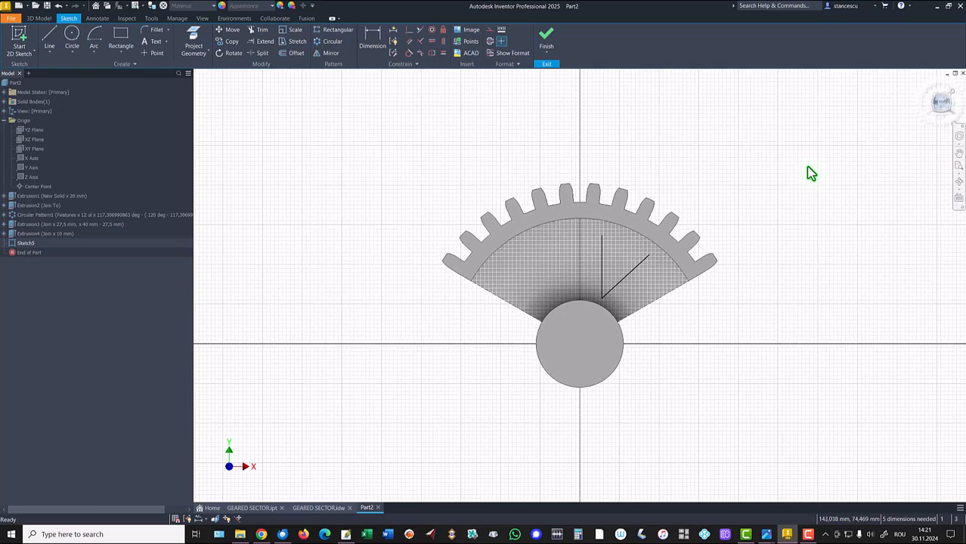
{"action": "left_click", "coordinate": [202, 45]}
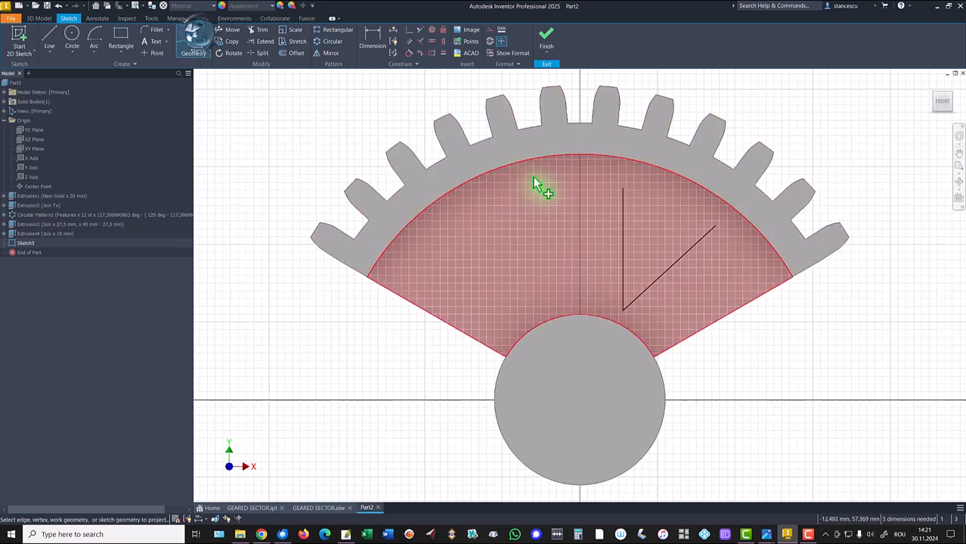
{"action": "left_click", "coordinate": [549, 162]}
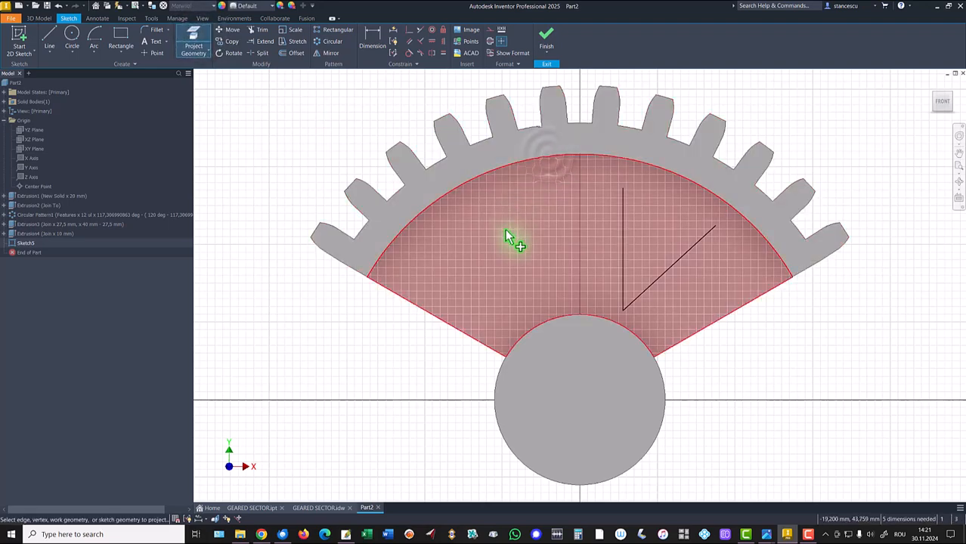
{"action": "key", "text": "F7"}
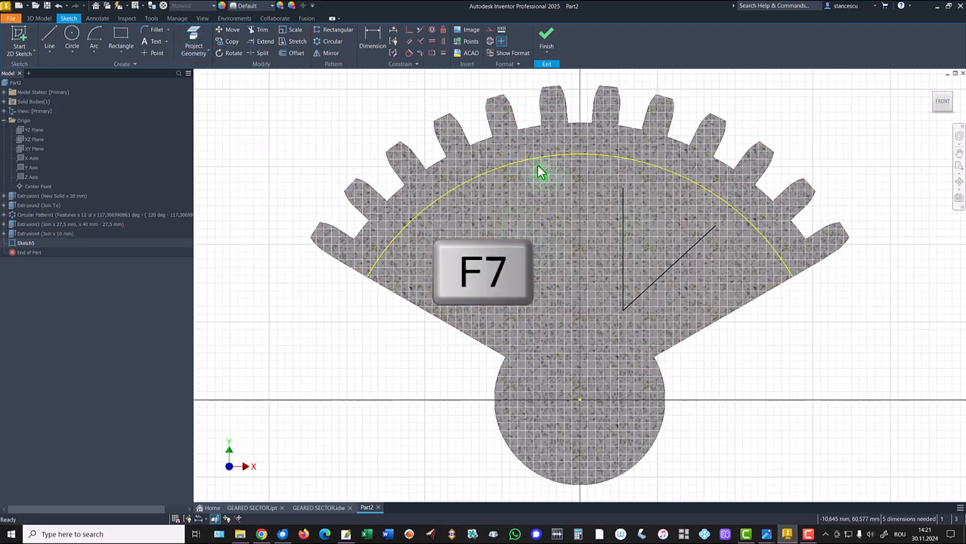
- Extend the upper ends of the vertical and slanted lines to the projected rim arc
{"action": "left_click", "coordinate": [263, 42]}
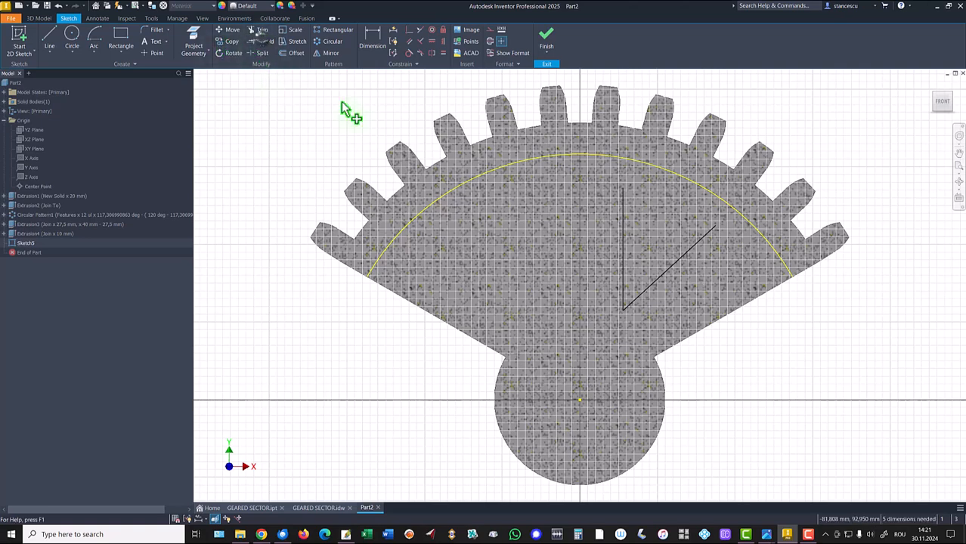
{"action": "left_click", "coordinate": [624, 202]}
{"action": "left_click", "coordinate": [706, 236]}
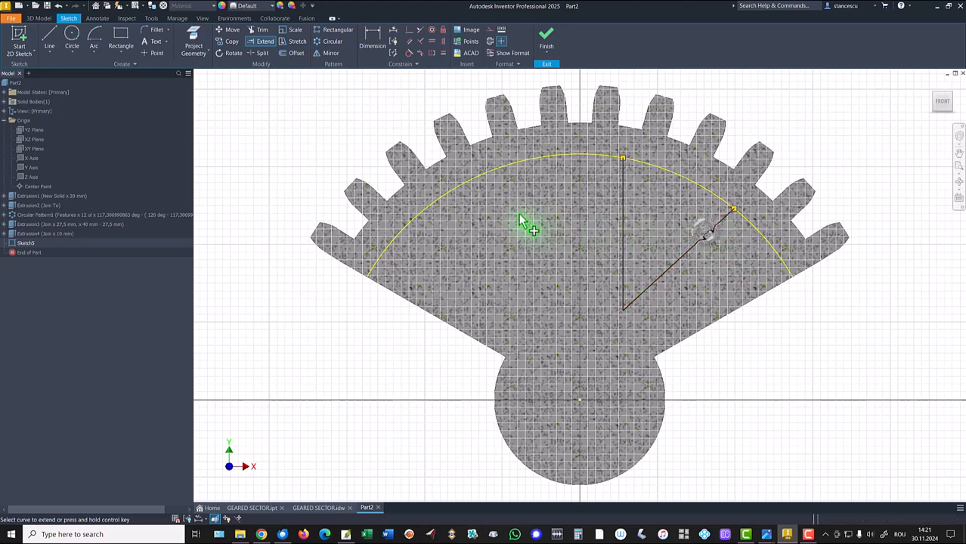
- Project the web's right straight edge into the sketch and make the slanted line parallel to it
{"action": "left_click", "coordinate": [193, 42]}
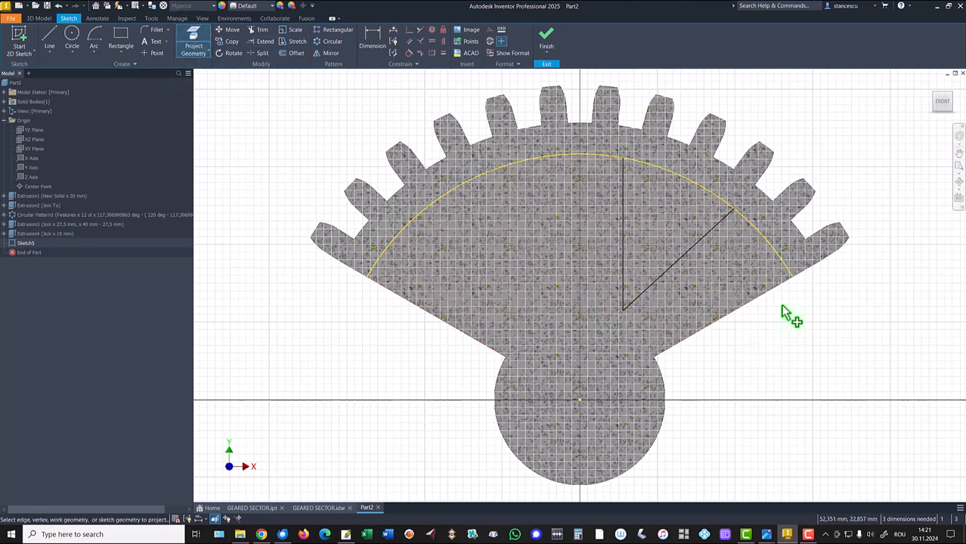
{"action": "left_click", "coordinate": [776, 292]}
{"action": "left_click", "coordinate": [400, 208]}
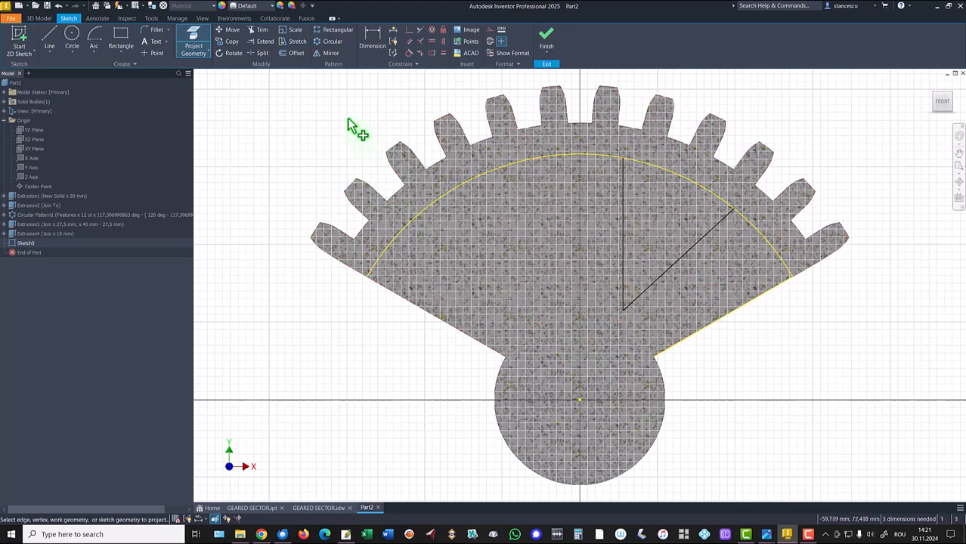
{"action": "key", "text": "Escape"}
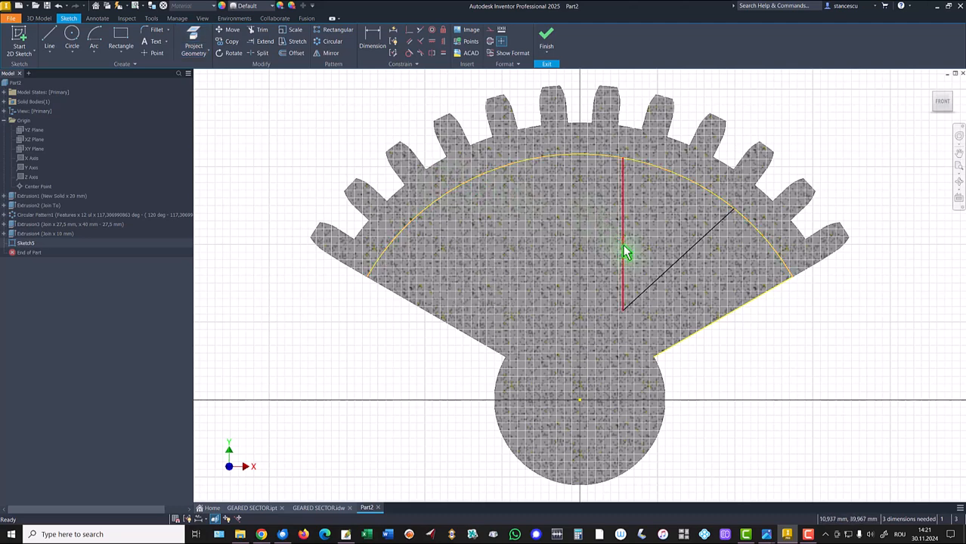
{"action": "left_click", "coordinate": [624, 249]}
{"action": "left_click", "coordinate": [862, 352]}
{"action": "left_click", "coordinate": [410, 43]}
{"action": "left_click", "coordinate": [676, 262]}
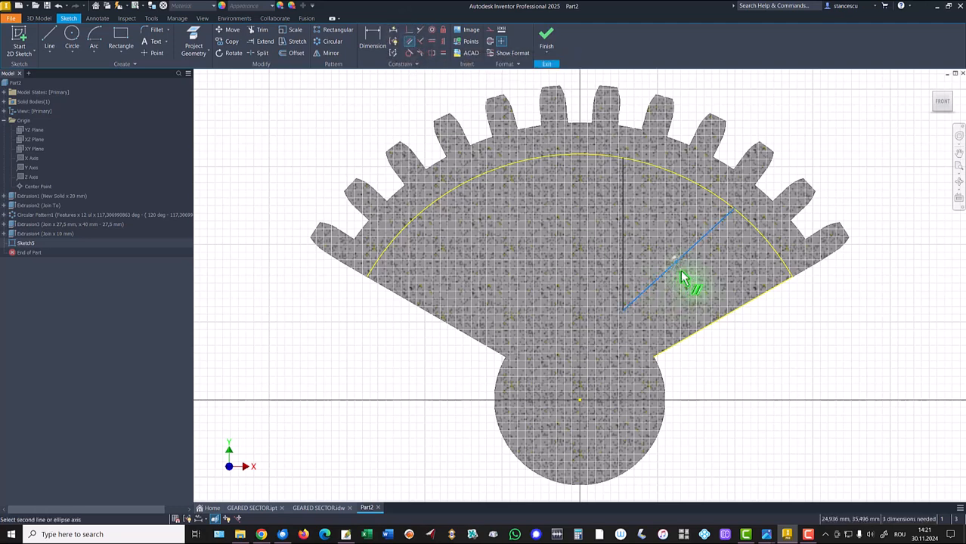
{"action": "left_click", "coordinate": [735, 309]}
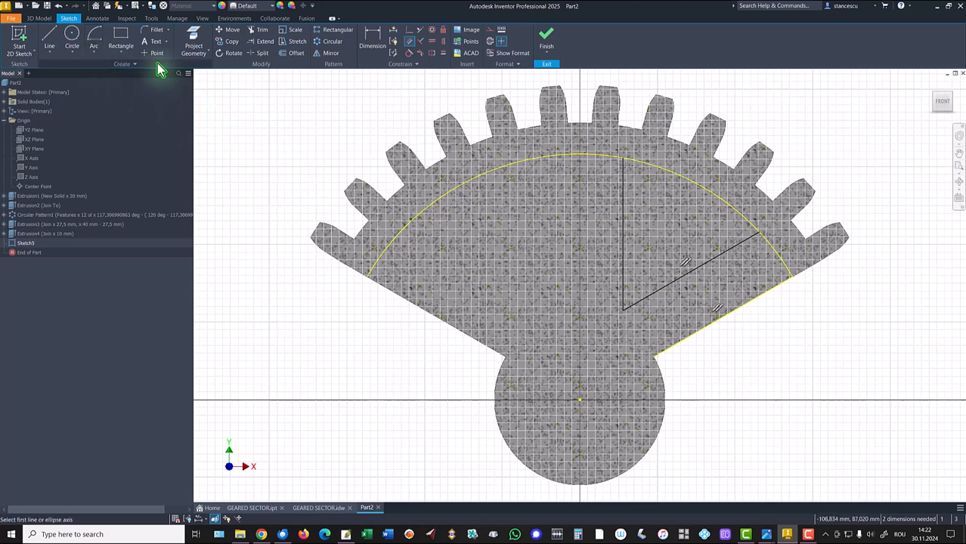
- Round the lower corner between the vertical and slanted lines with a 5 mm sketch fillet
{"action": "left_click", "coordinate": [157, 34]}
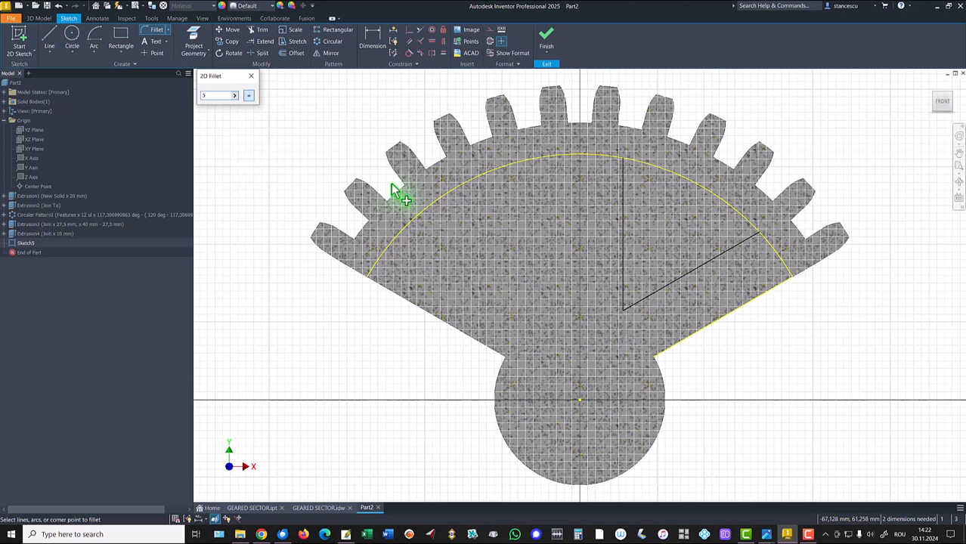
{"action": "left_click", "coordinate": [622, 287]}
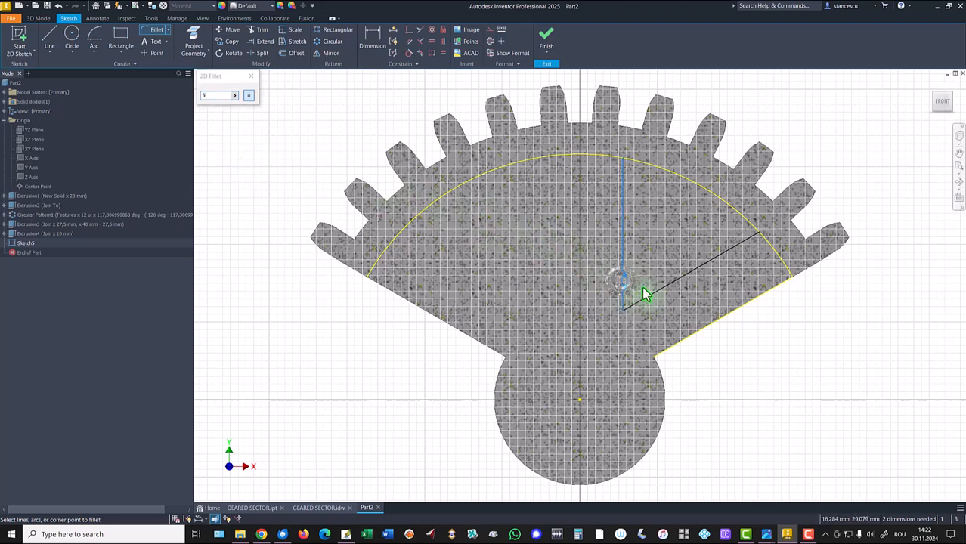
{"action": "left_click", "coordinate": [659, 298]}
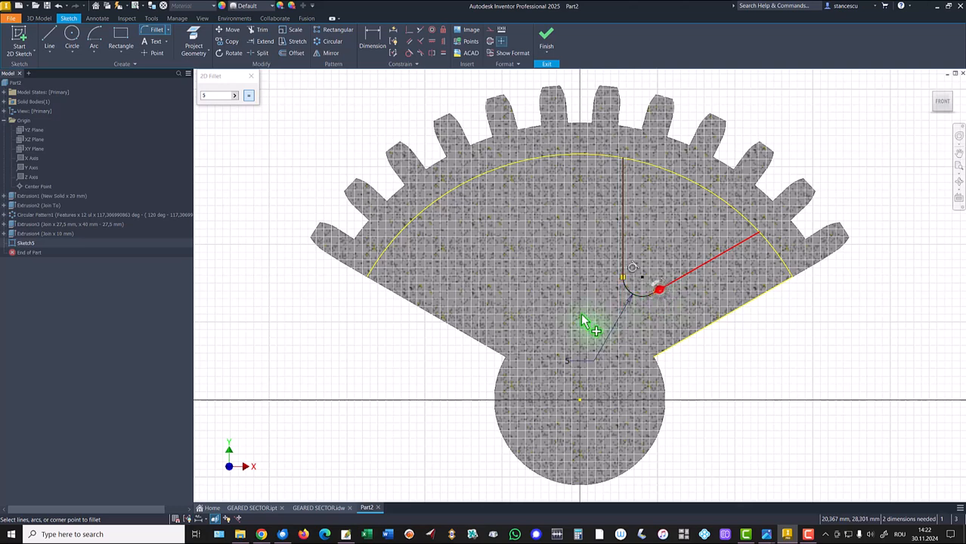
{"action": "key", "text": "Escape"}
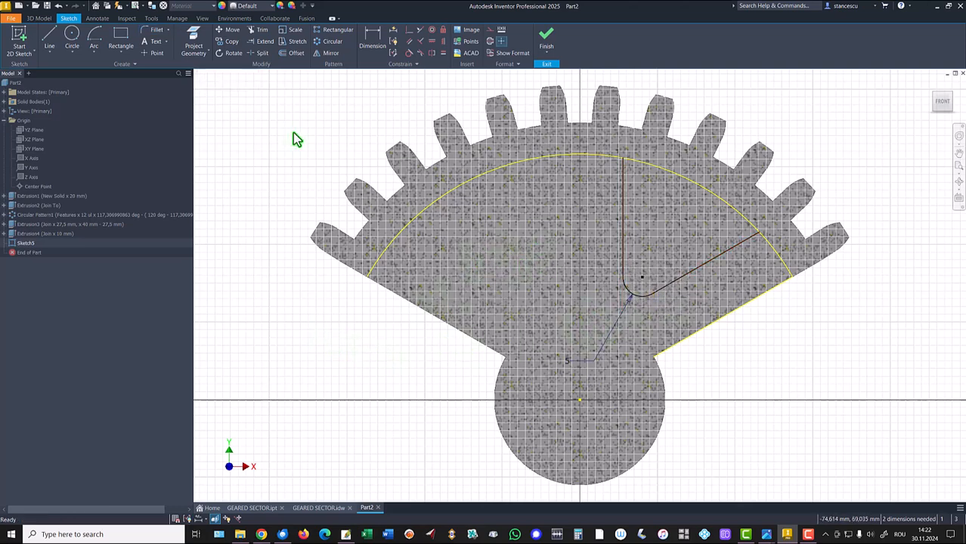
- Dimension the distance between the slanted line and the projected web edge as 15 mm
{"action": "left_click", "coordinate": [371, 39]}
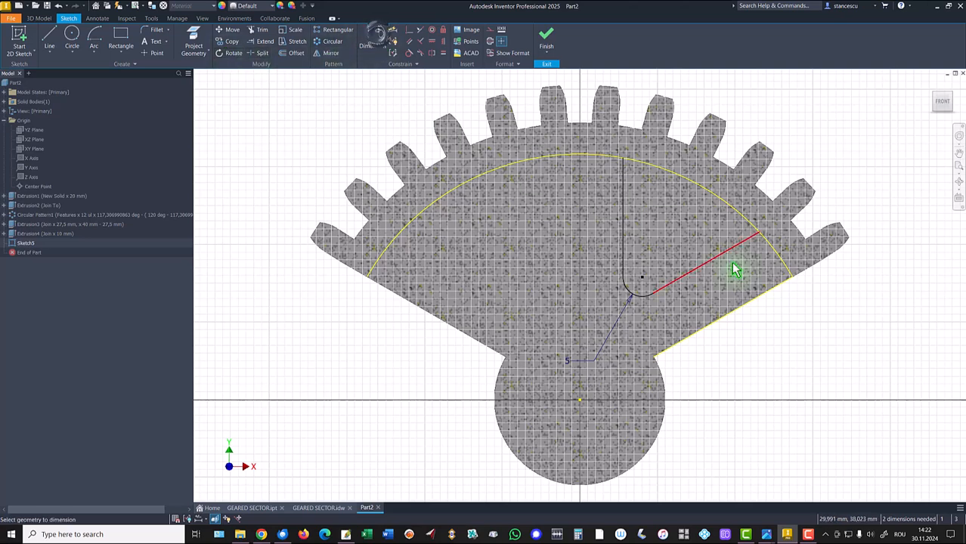
{"action": "left_click", "coordinate": [716, 257]}
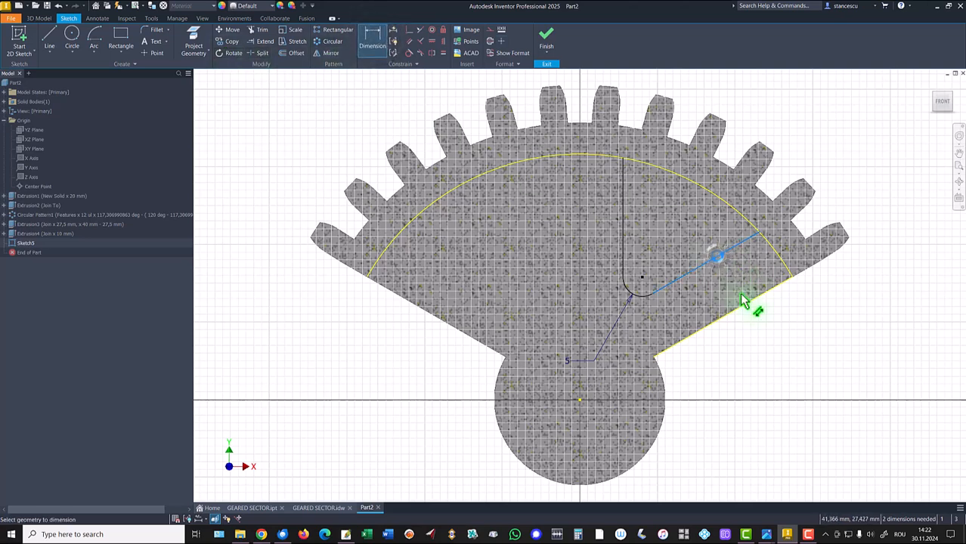
{"action": "left_click", "coordinate": [748, 302]}
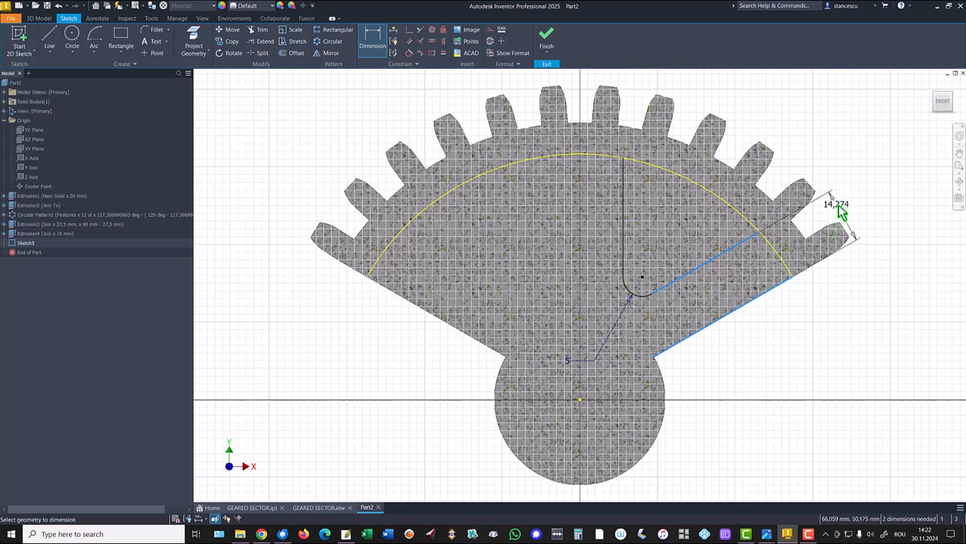
{"action": "left_click", "coordinate": [861, 216]}
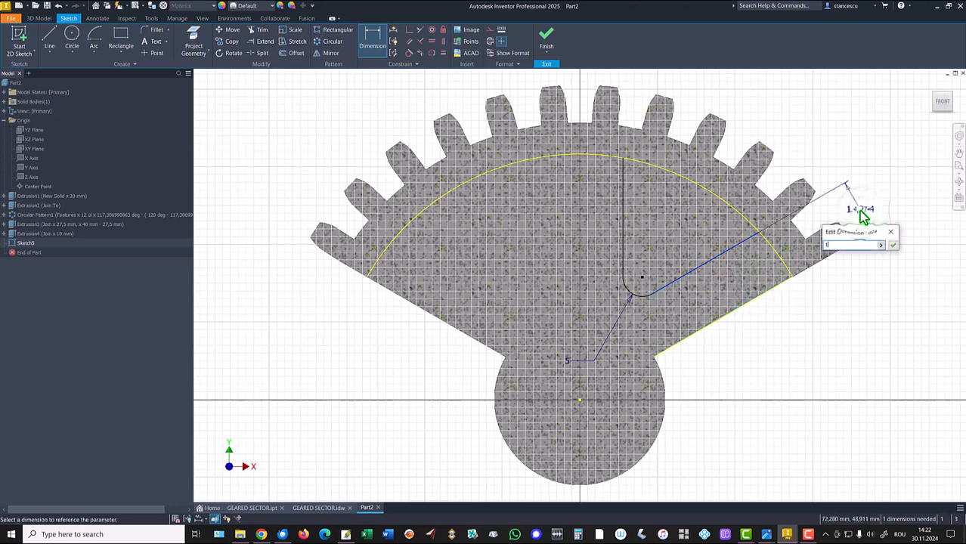
{"action": "key", "text": "Return"}
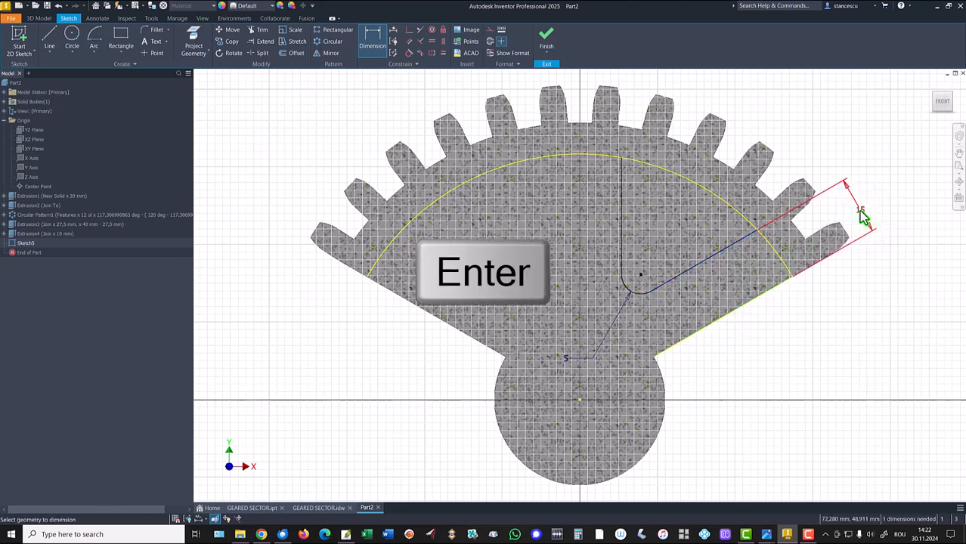
- Dimension the vertical line's horizontal distance from the origin as 15/2 mm
{"action": "left_click", "coordinate": [622, 234]}
{"action": "left_click", "coordinate": [579, 400]}
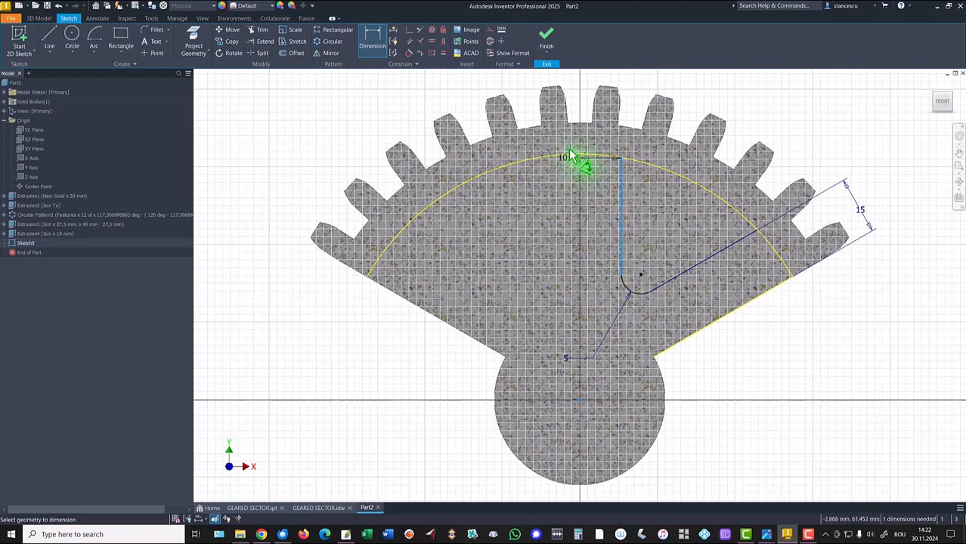
{"action": "mouse_move", "coordinate": [600, 98]}
{"action": "middle_mouse_down"}
{"action": "mouse_move", "coordinate": [579, 124]}
{"action": "mouse_move", "coordinate": [585, 121]}
{"action": "middle_mouse_up"}
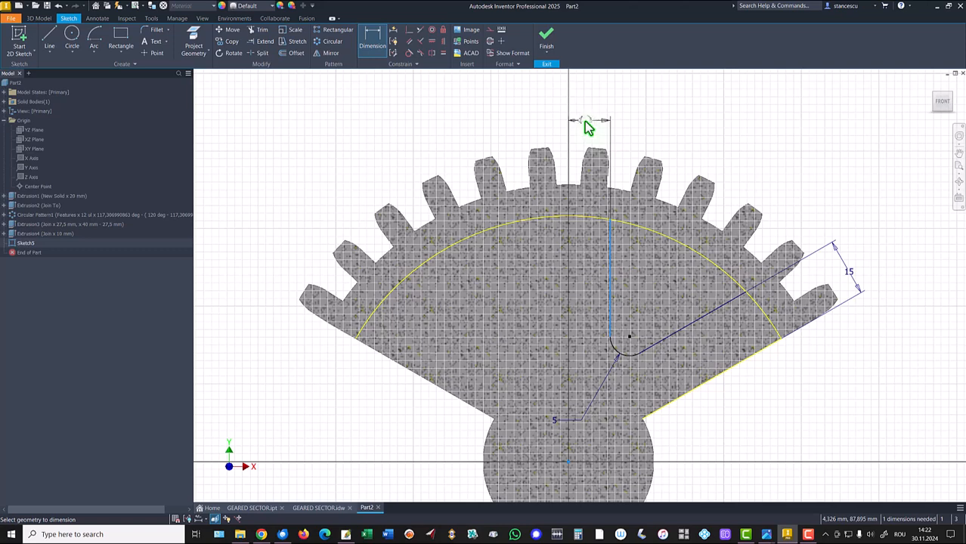
{"action": "left_click", "coordinate": [585, 121]}
{"action": "type", "text": "15/2"}
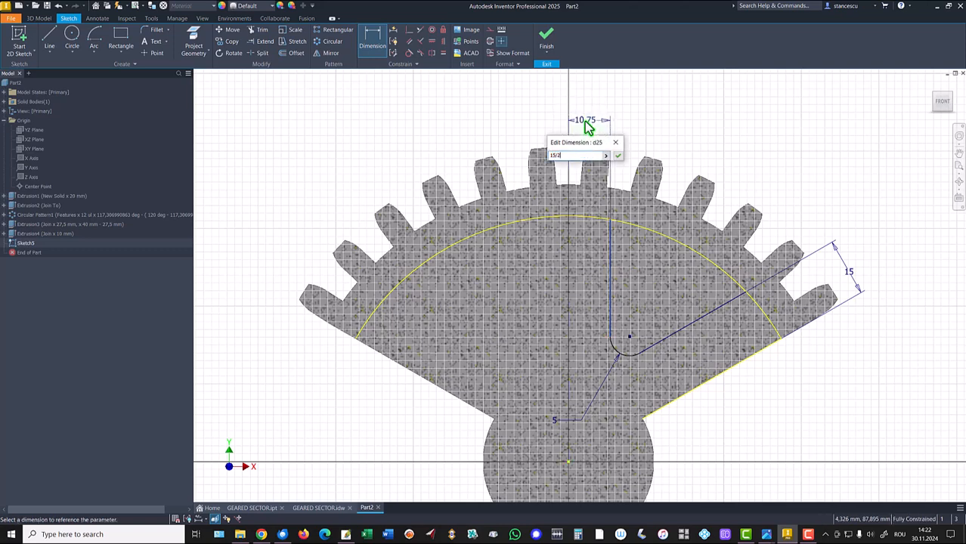
{"action": "key", "text": "Return"}
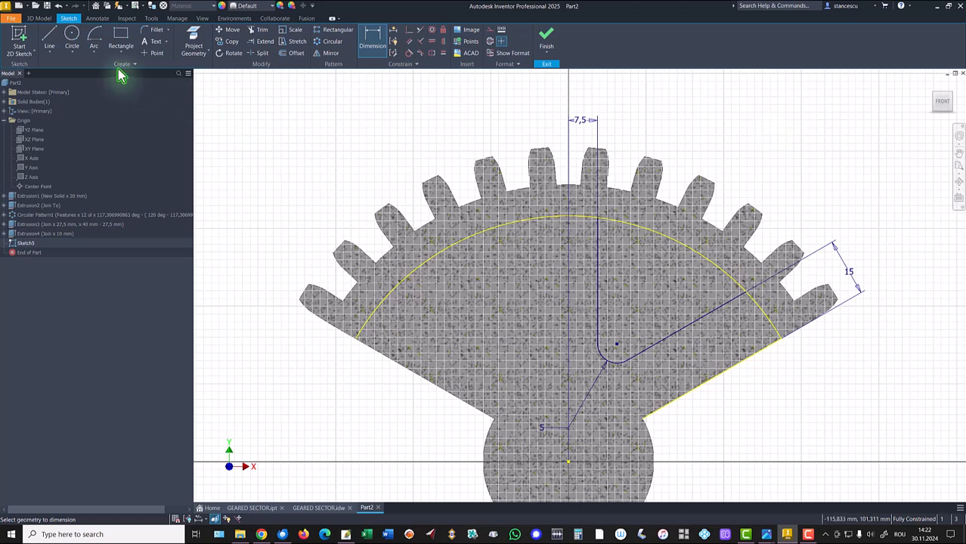
- Close the cutout with a centre-point arc about the origin, from the slanted line's outer end to the vertical line's upper end
{"action": "left_click", "coordinate": [94, 41]}
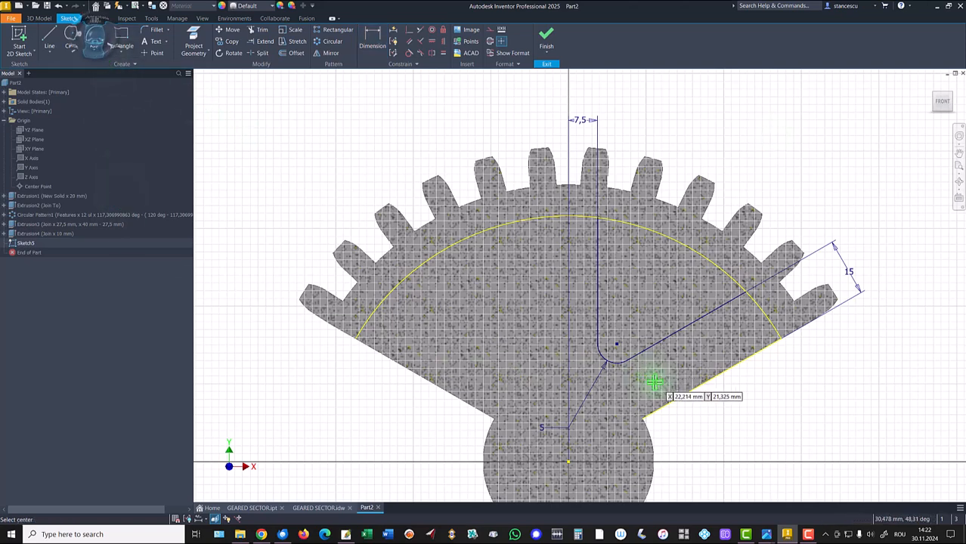
{"action": "left_click", "coordinate": [566, 463]}
{"action": "left_click", "coordinate": [745, 293]}
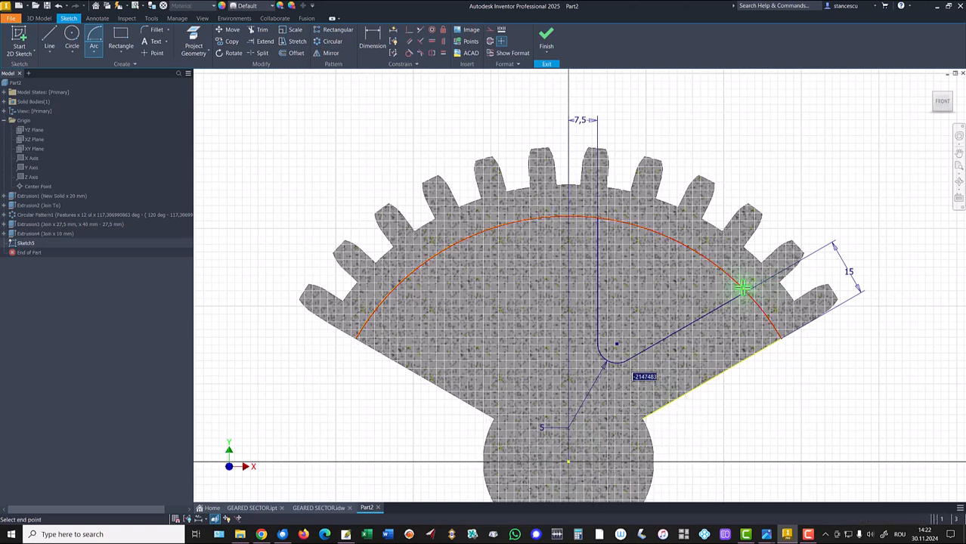
{"action": "left_click", "coordinate": [597, 217]}
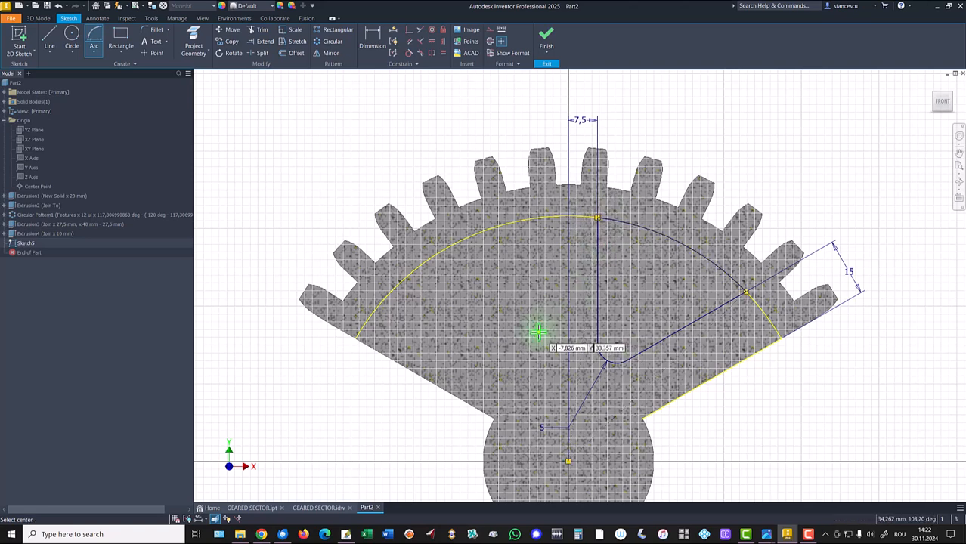
{"action": "key", "text": "Escape"}
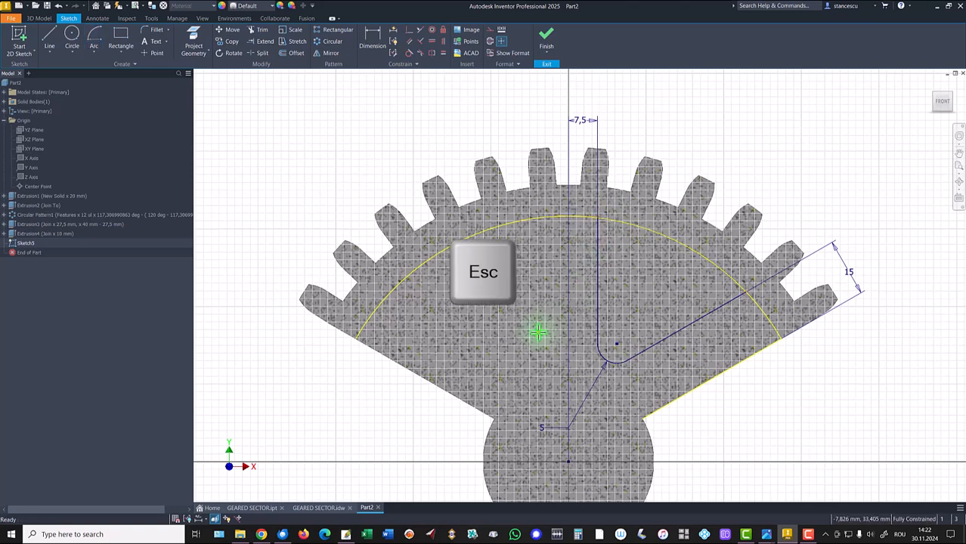
- Round the two upper corners of the cutout, where both lines meet the arc, with 5 mm sketch fillets
{"action": "left_click", "coordinate": [150, 34]}
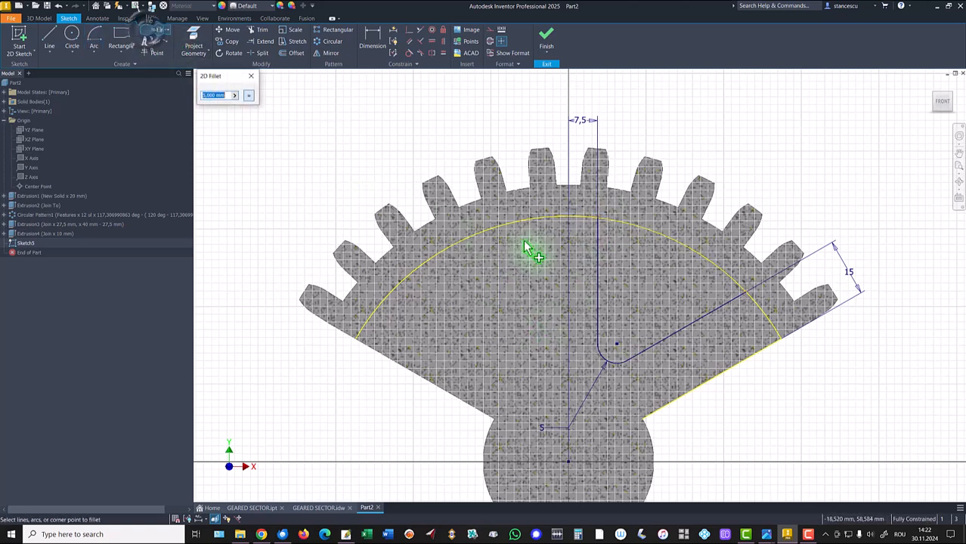
{"action": "left_click", "coordinate": [597, 257]}
{"action": "left_click", "coordinate": [622, 228]}
{"action": "left_click", "coordinate": [717, 305]}
{"action": "left_click", "coordinate": [728, 278]}
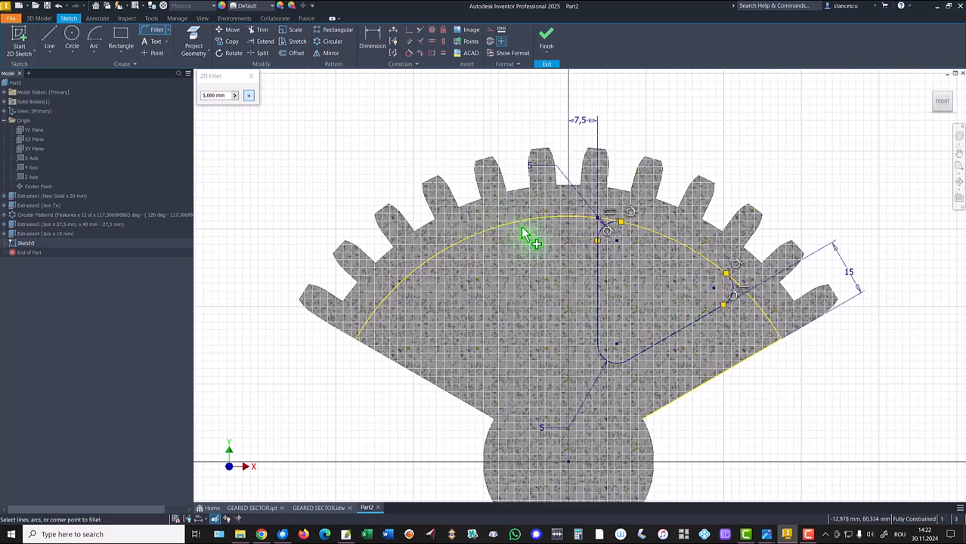
{"action": "key", "text": "Escape"}
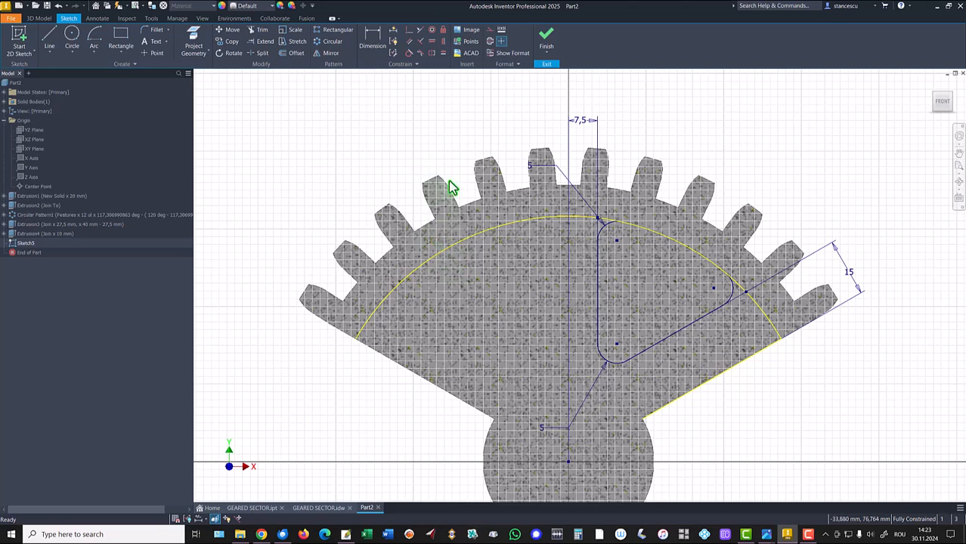
- Change the projected rim arc to construction geometry
{"action": "left_click", "coordinate": [477, 228]}
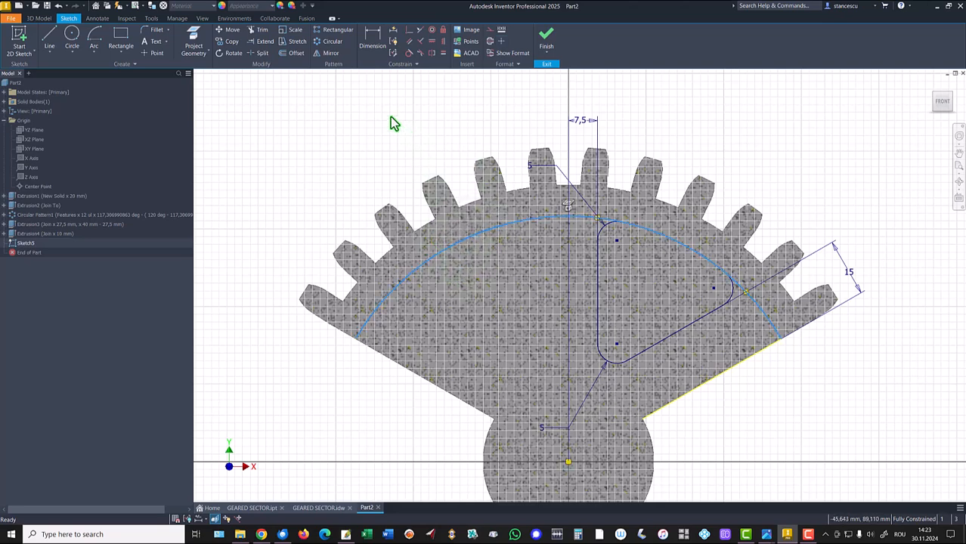
{"action": "right_click", "coordinate": [375, 140]}
{"action": "left_click", "coordinate": [424, 138]}
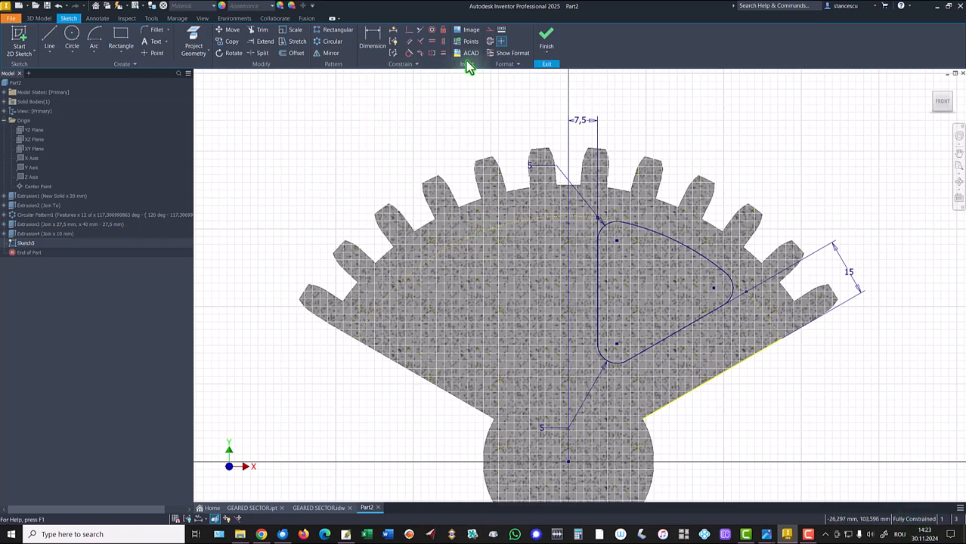
- Finish the sketch and extrude the rounded cutout profile as a symmetric cut through all of the web
{"action": "left_click", "coordinate": [545, 44]}
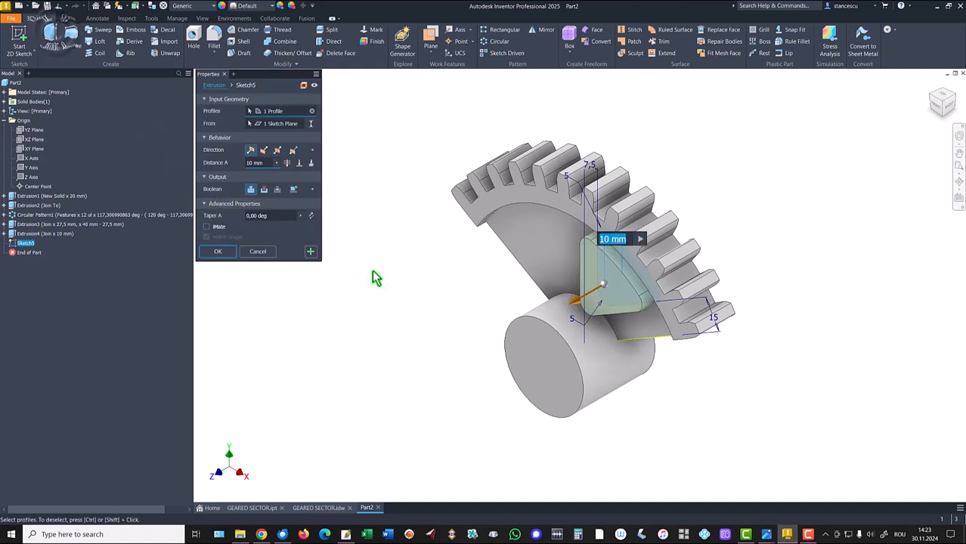
{"action": "left_click", "coordinate": [277, 151]}
{"action": "left_click", "coordinate": [264, 189]}
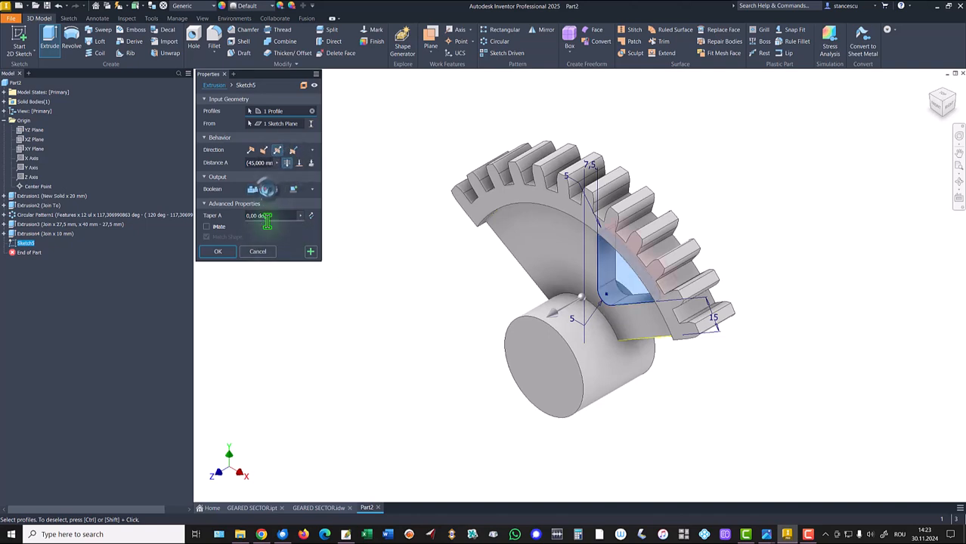
{"action": "left_click", "coordinate": [215, 253]}
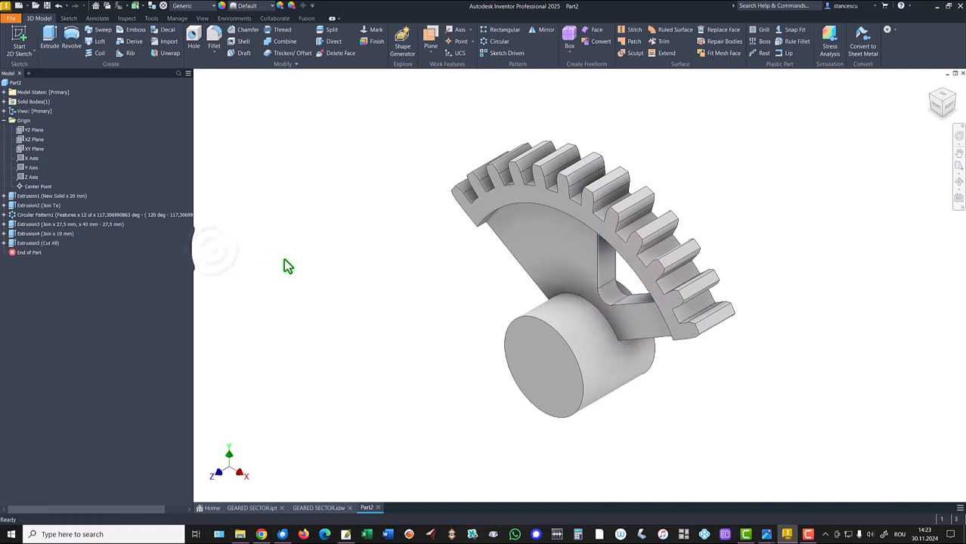
{"action": "key", "text": "F6"}
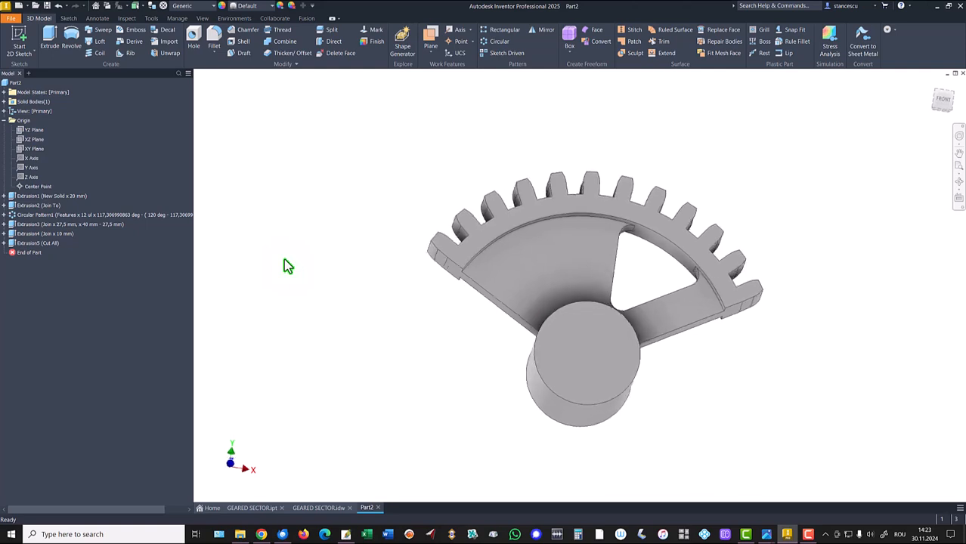
{"action": "key", "text": "F6"}
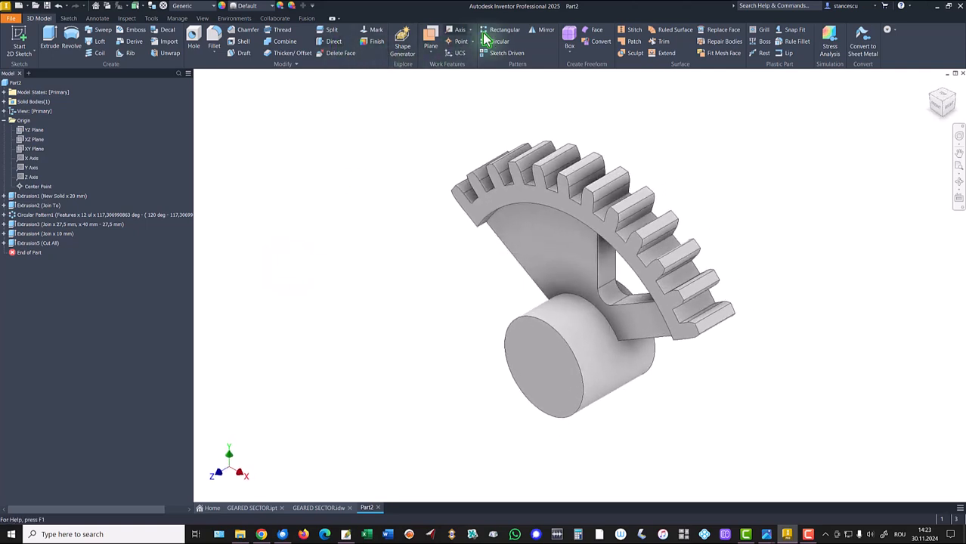
- Mirror the rounded cutout feature about the YZ plane to the other half of the web
{"action": "left_click", "coordinate": [542, 34]}
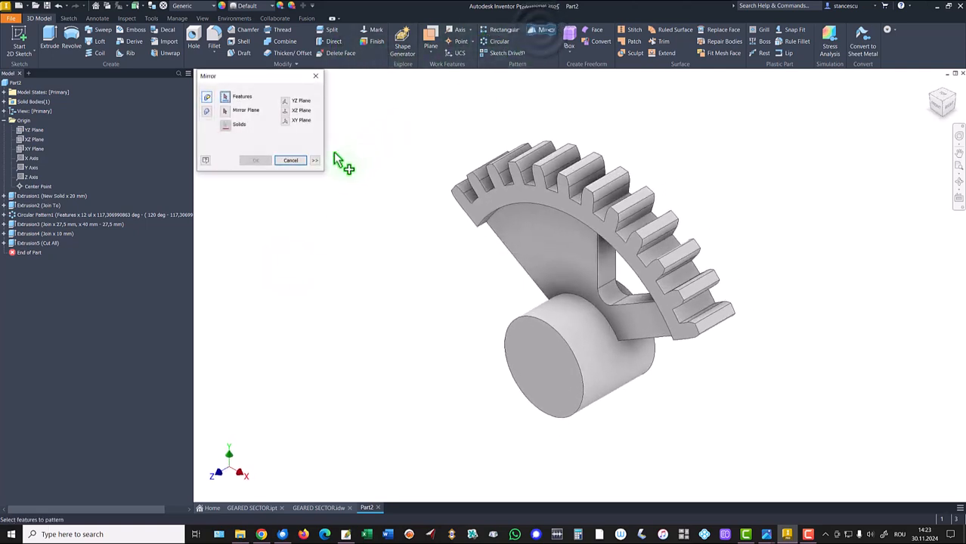
{"action": "left_click", "coordinate": [29, 245]}
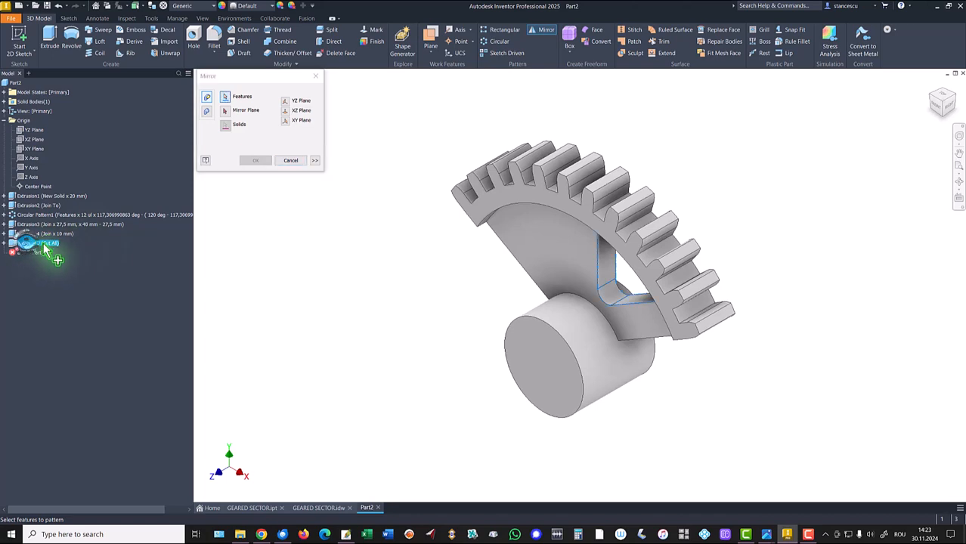
{"action": "left_click", "coordinate": [224, 110]}
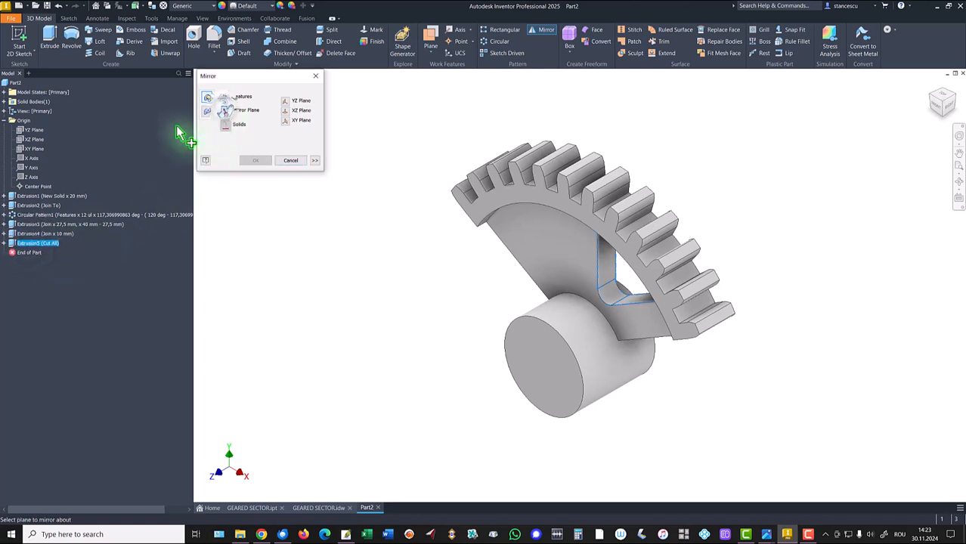
{"action": "left_click", "coordinate": [34, 130]}
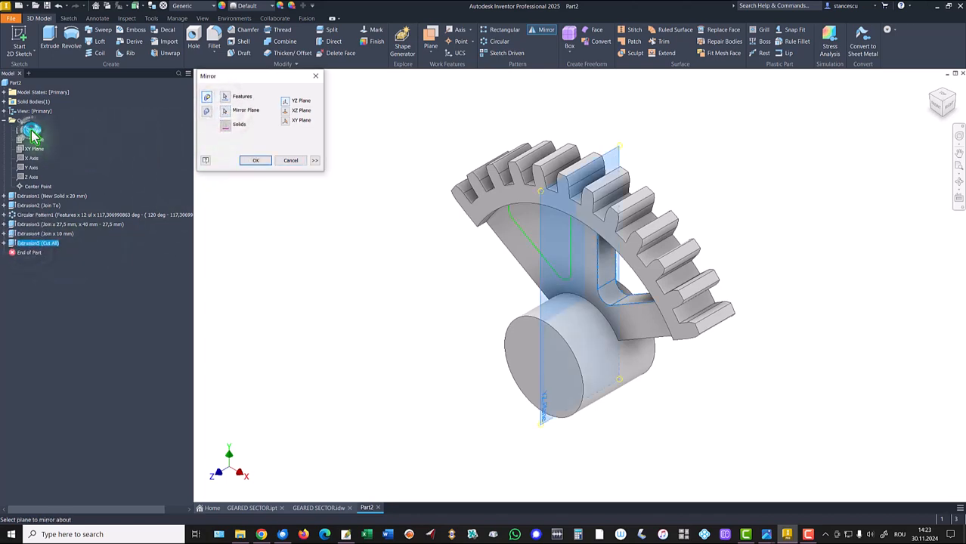
{"action": "left_click", "coordinate": [252, 163]}
{"action": "key", "text": "F6"}
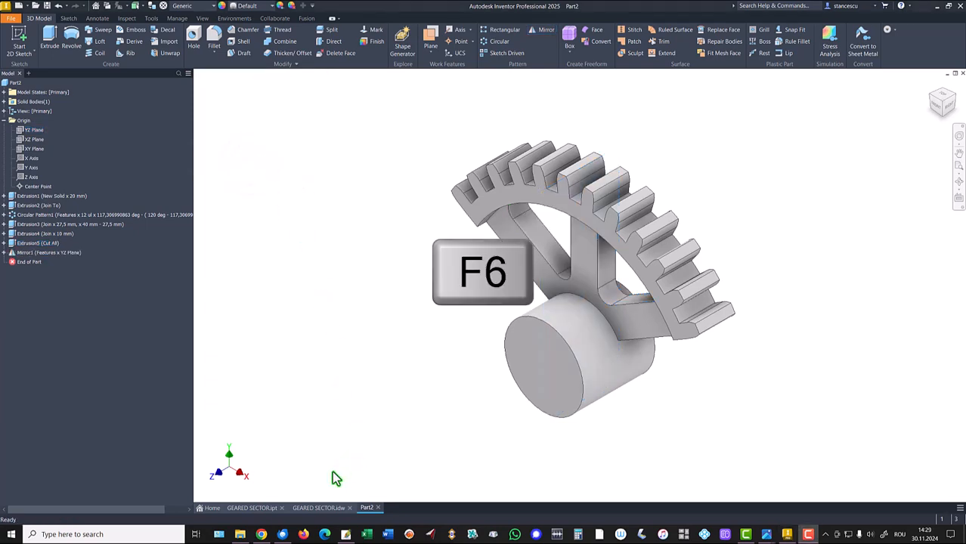
- Examine the ribs in GEARED SECTOR.ipt and their dimensions in GEARED SECTOR.idw, and return to the slanted side face of the web in Part2
{"action": "left_click", "coordinate": [250, 509]}
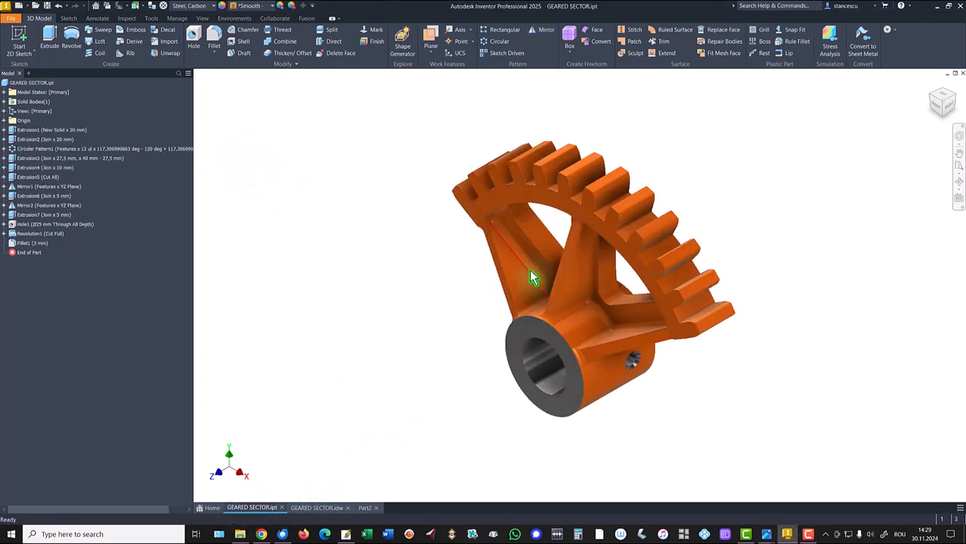
{"action": "middle_click_drag", "start_coordinate": [591, 315], "coordinate": [786, 326], "text": "shift"}
{"action": "key", "text": "F6"}
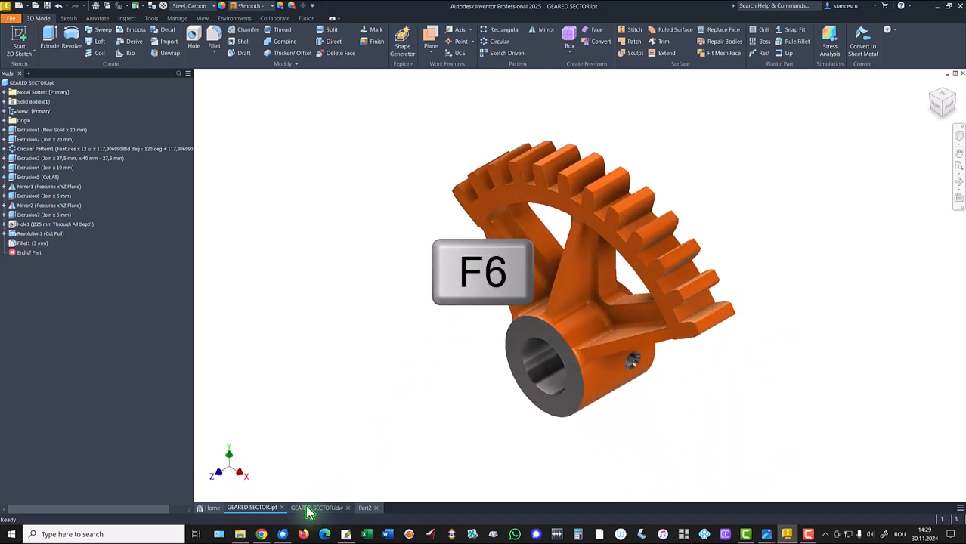
{"action": "left_click", "coordinate": [317, 508]}
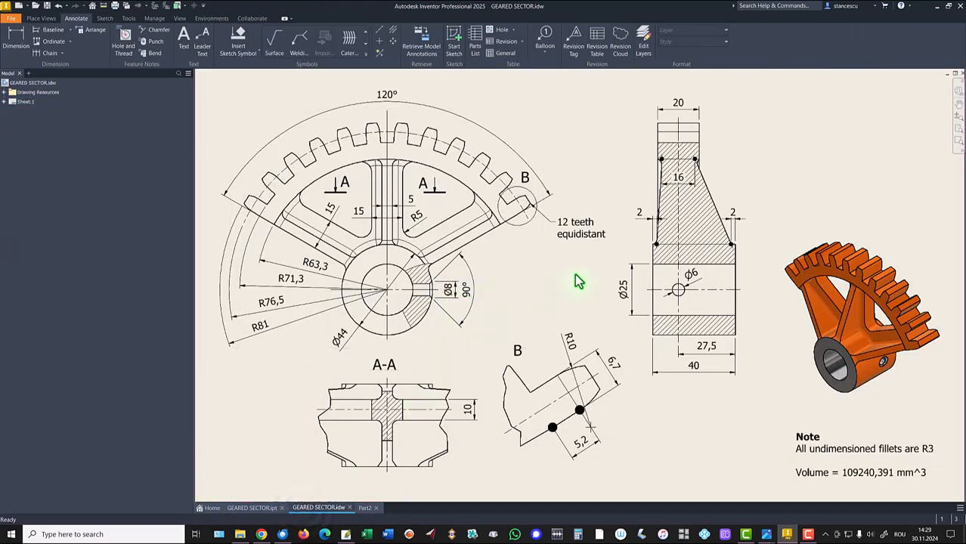
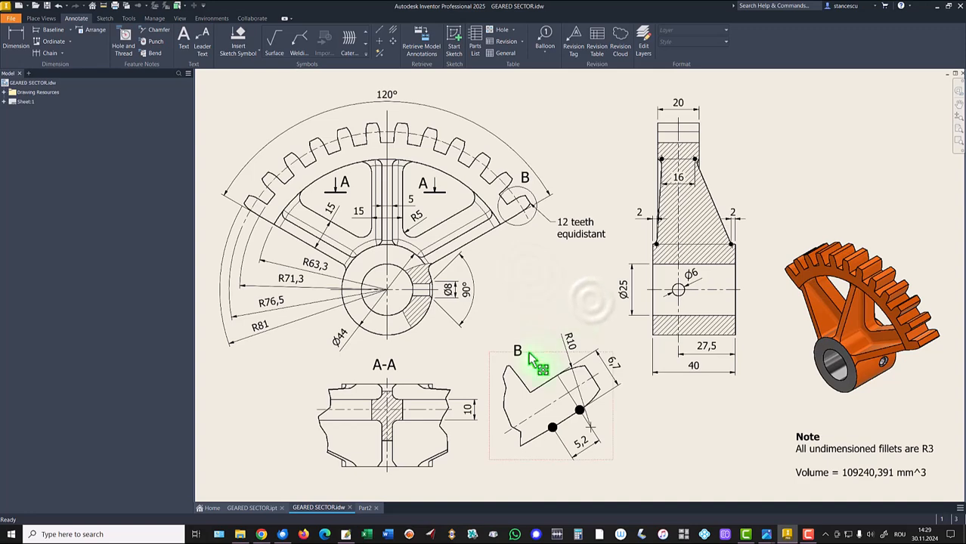
{"action": "left_click", "coordinate": [366, 508]}
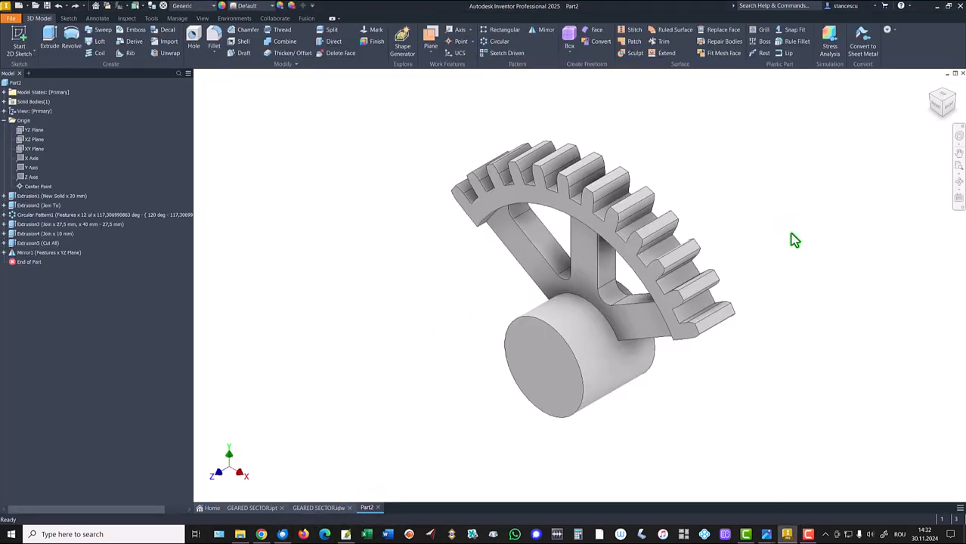
{"action": "middle_click_drag", "start_coordinate": [793, 237], "coordinate": [638, 324], "text": "shift"}
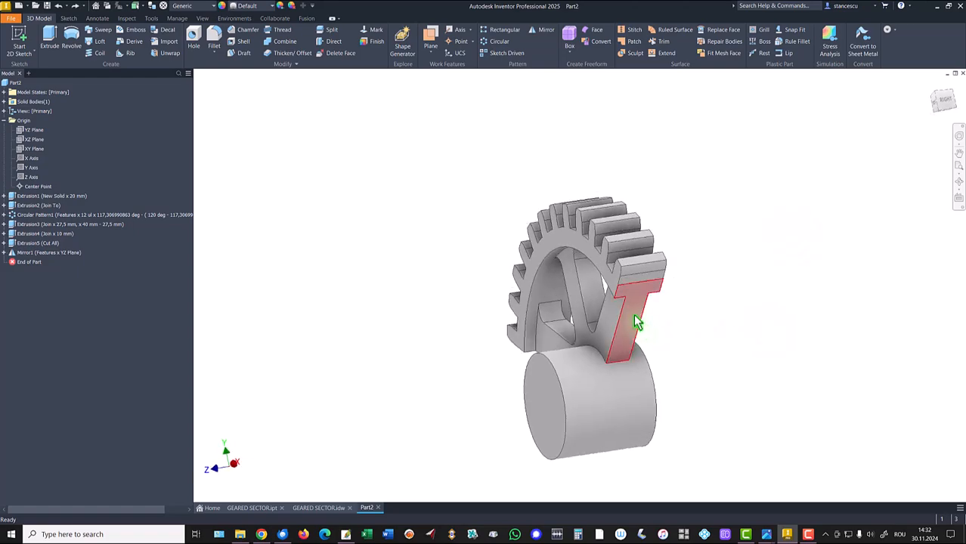
- Start a sketch on the spoke's end face and project the rim's inner edge and the hub's top and side edges
{"action": "left_click", "coordinate": [637, 321]}
{"action": "left_click", "coordinate": [701, 311]}
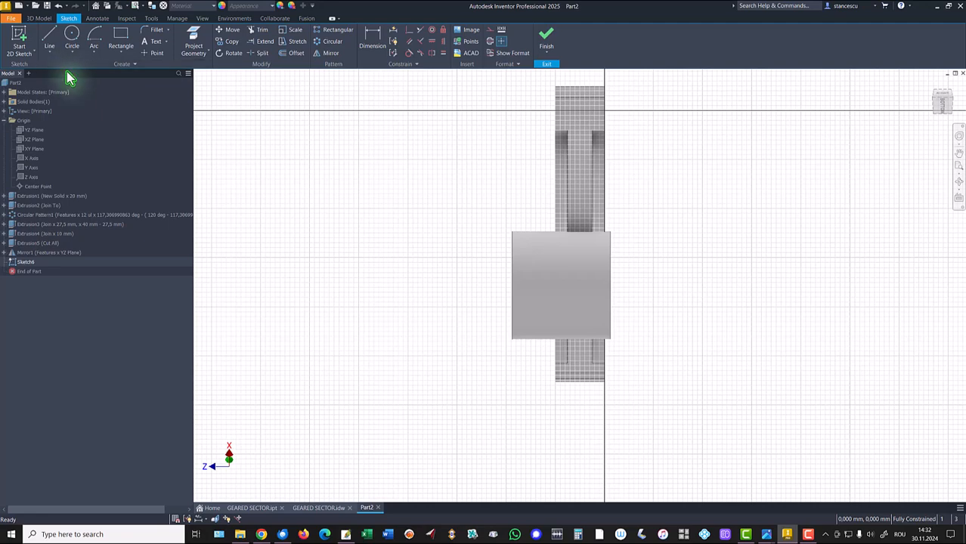
{"action": "left_click", "coordinate": [193, 40]}
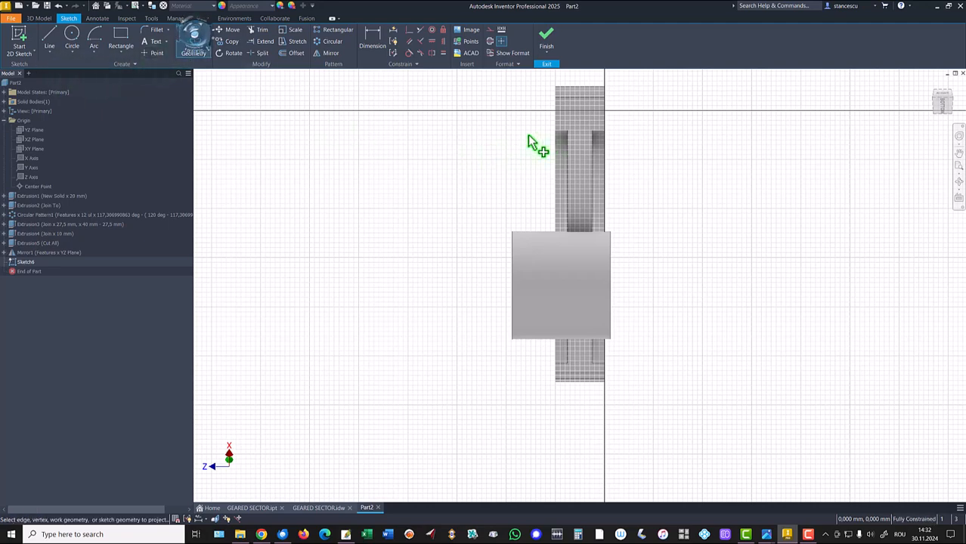
{"action": "left_click", "coordinate": [563, 134]}
{"action": "left_click", "coordinate": [542, 236]}
{"action": "left_click", "coordinate": [514, 261]}
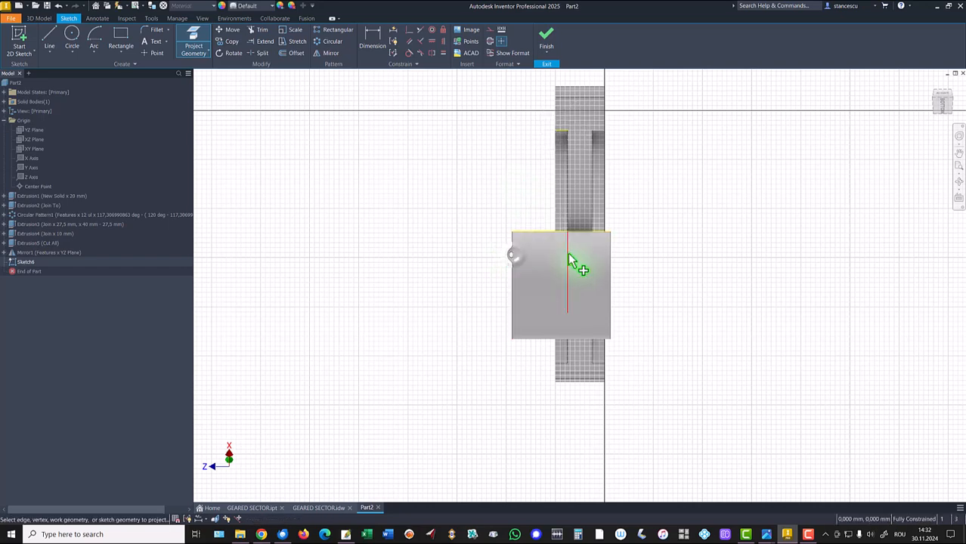
{"action": "left_click", "coordinate": [611, 259]}
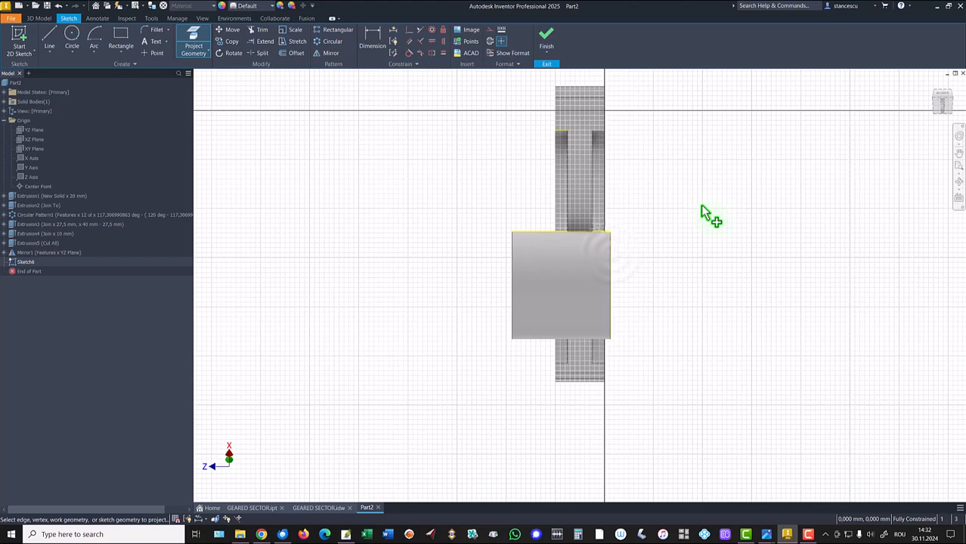
- Slice the model at the sketch plane and draw a connected rim line about 15 mm long and slanted line about 59 mm long to the hub's side
{"action": "key", "text": "F7"}
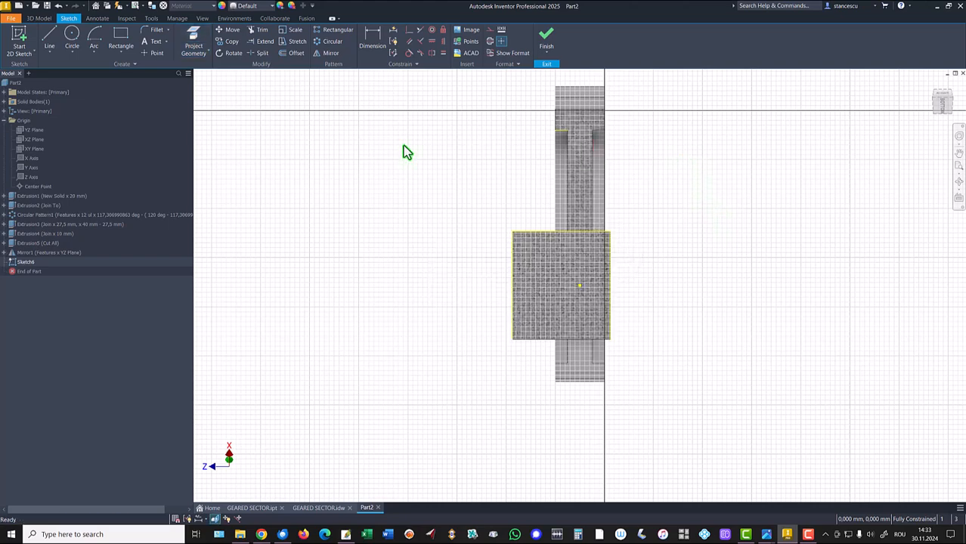
{"action": "left_click", "coordinate": [49, 38]}
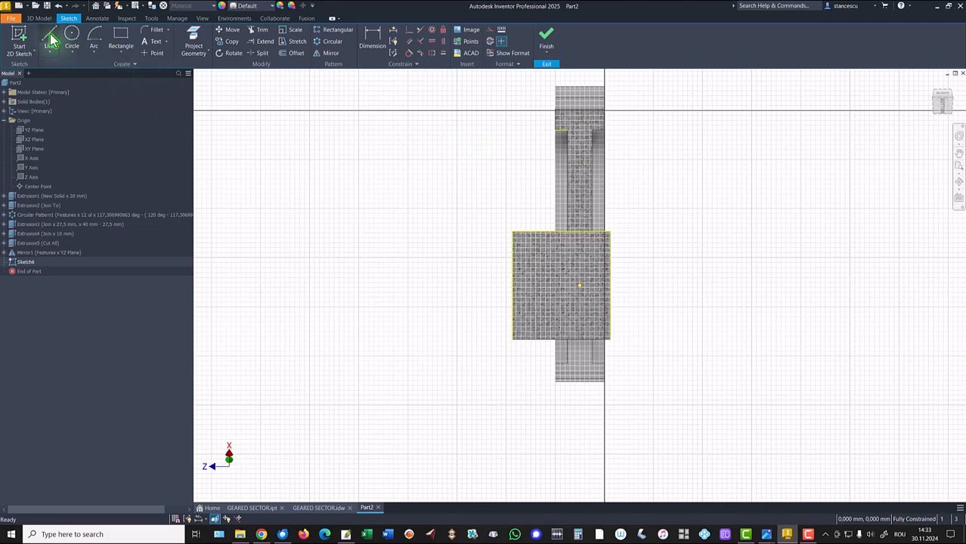
{"action": "scroll", "coordinate": [555, 144], "scroll_direction": "down", "scroll_amount": 3}
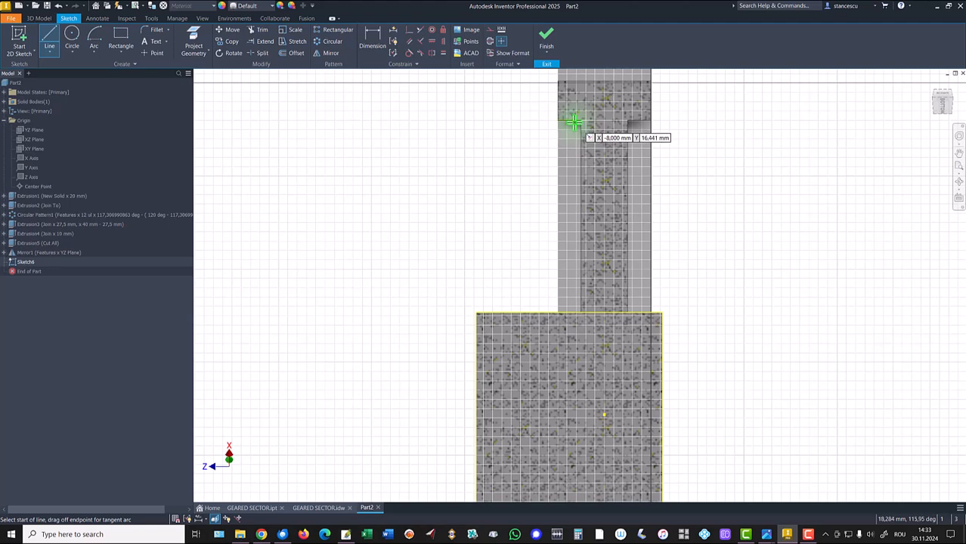
{"action": "scroll", "coordinate": [574, 121], "scroll_direction": "down", "scroll_amount": 3}
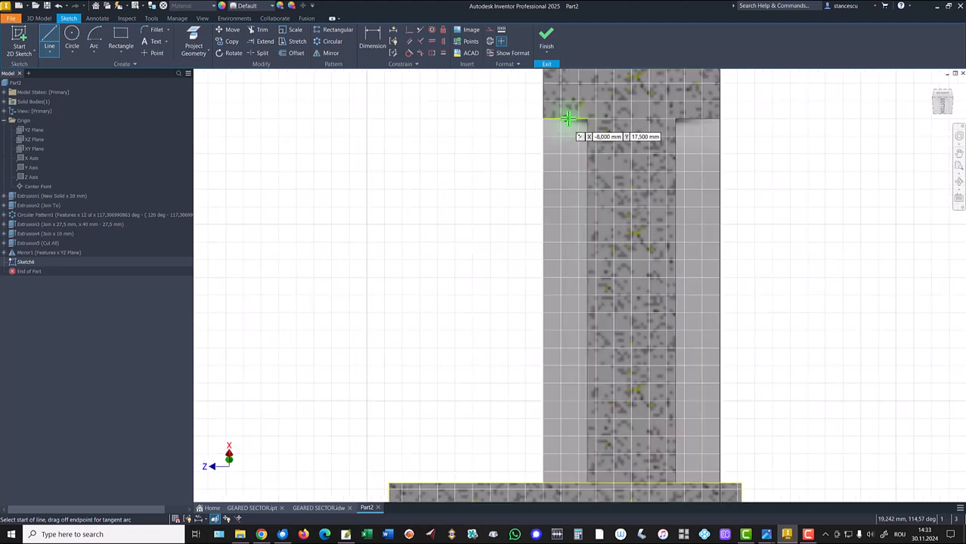
{"action": "left_click", "coordinate": [574, 118]}
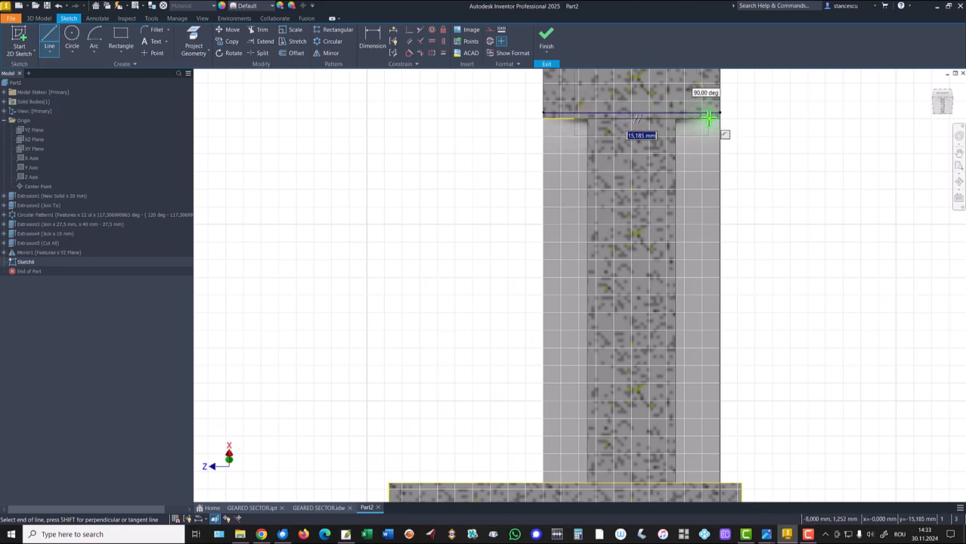
{"action": "left_click", "coordinate": [707, 117]}
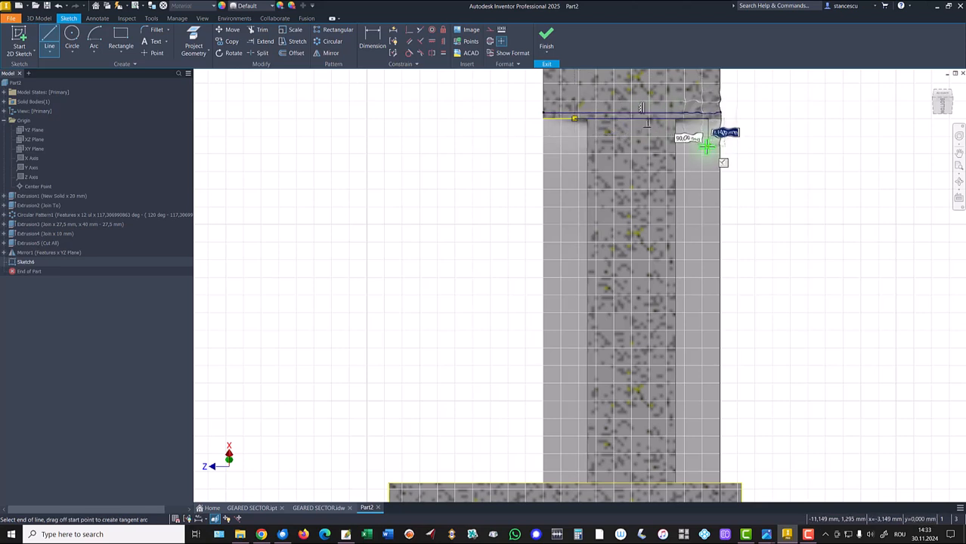
{"action": "middle_click_drag", "start_coordinate": [748, 252], "coordinate": [692, 132]}
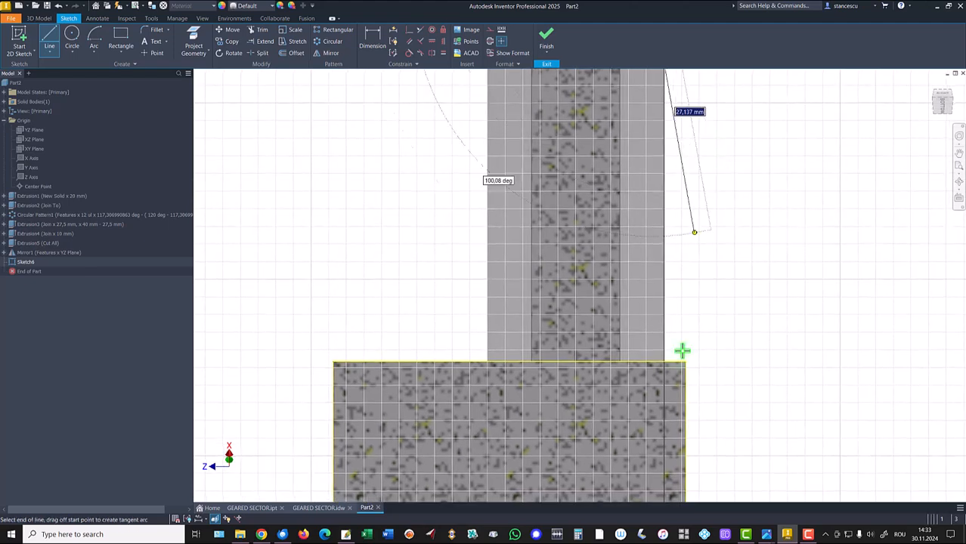
{"action": "middle_click_drag", "start_coordinate": [715, 391], "coordinate": [730, 250]}
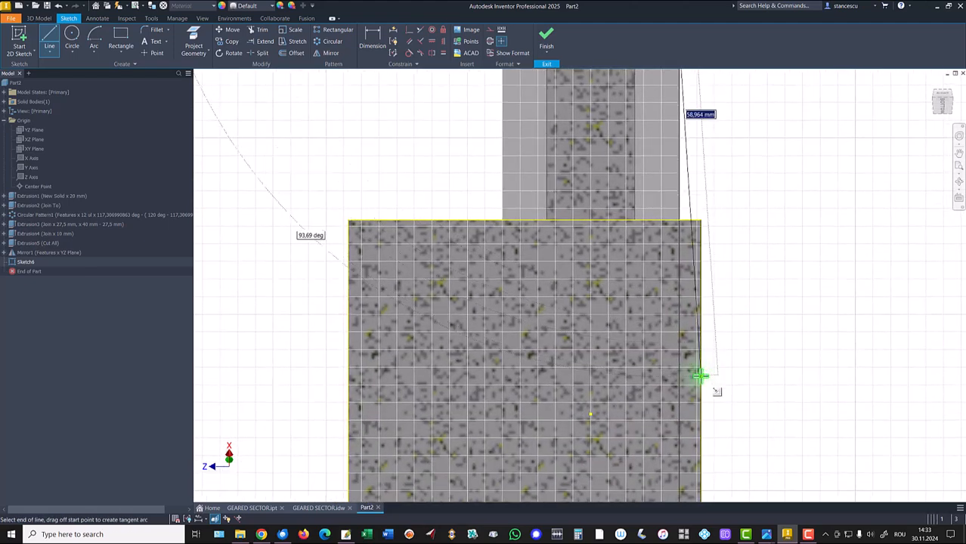
{"action": "double_click", "coordinate": [699, 376]}
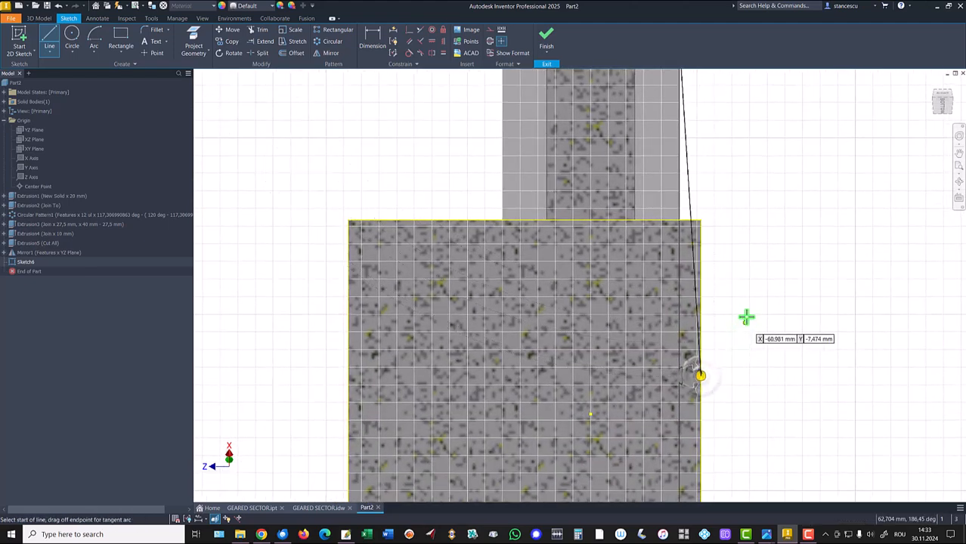
- Draw a second slanted line from the free end of the rim line to the hub's opposite side edge
{"action": "scroll", "coordinate": [446, 192], "scroll_direction": "up", "scroll_amount": 3}
{"action": "middle_click_drag", "start_coordinate": [463, 253], "coordinate": [528, 452]}
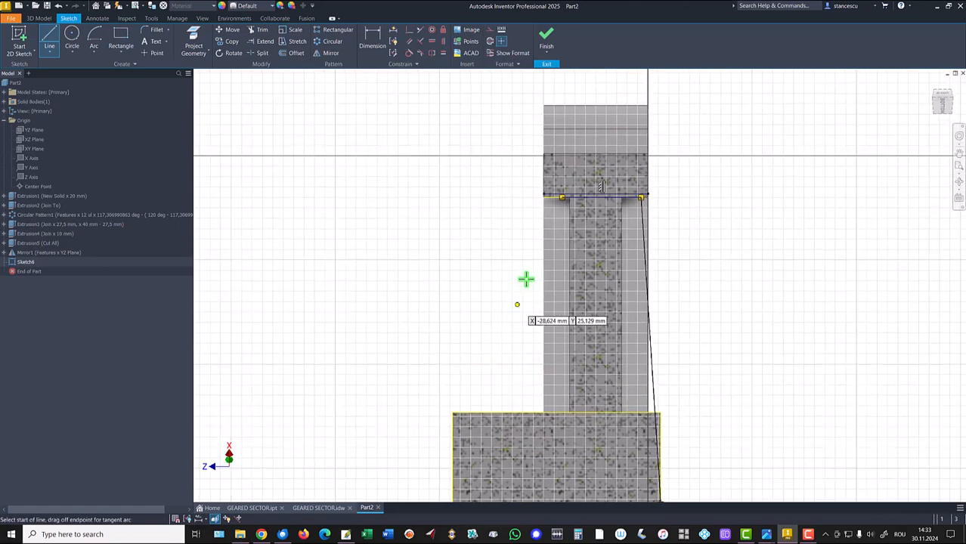
{"action": "left_click", "coordinate": [563, 198]}
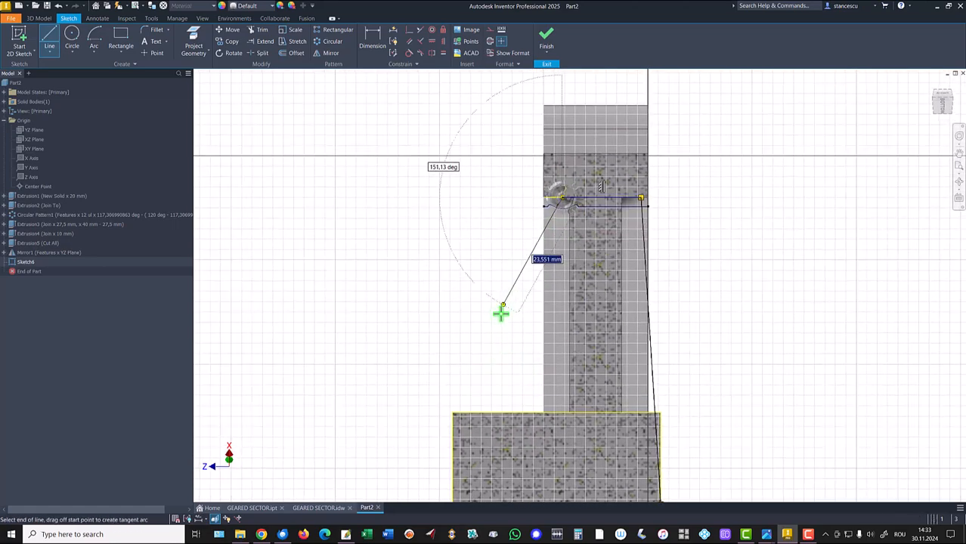
{"action": "middle_click_drag", "start_coordinate": [511, 270], "coordinate": [517, 213]}
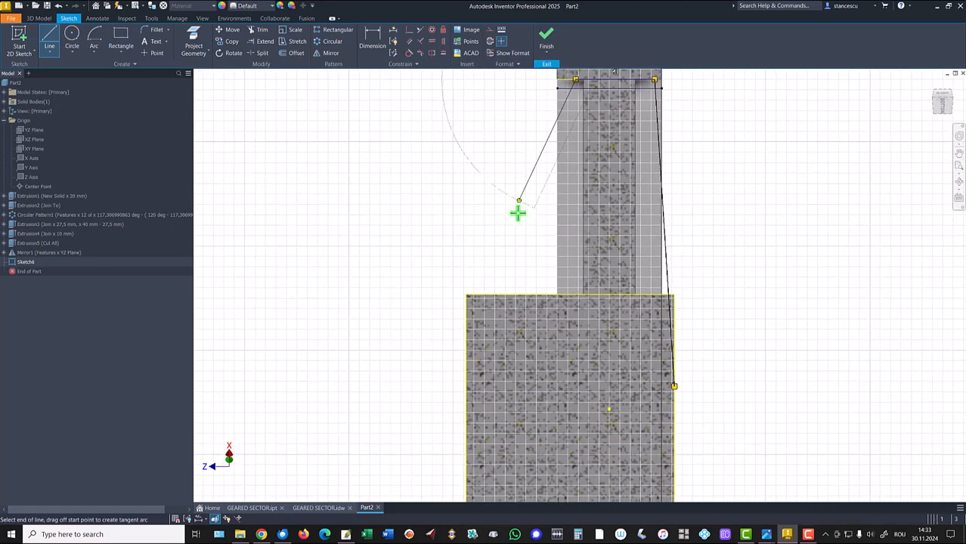
{"action": "double_click", "coordinate": [468, 390]}
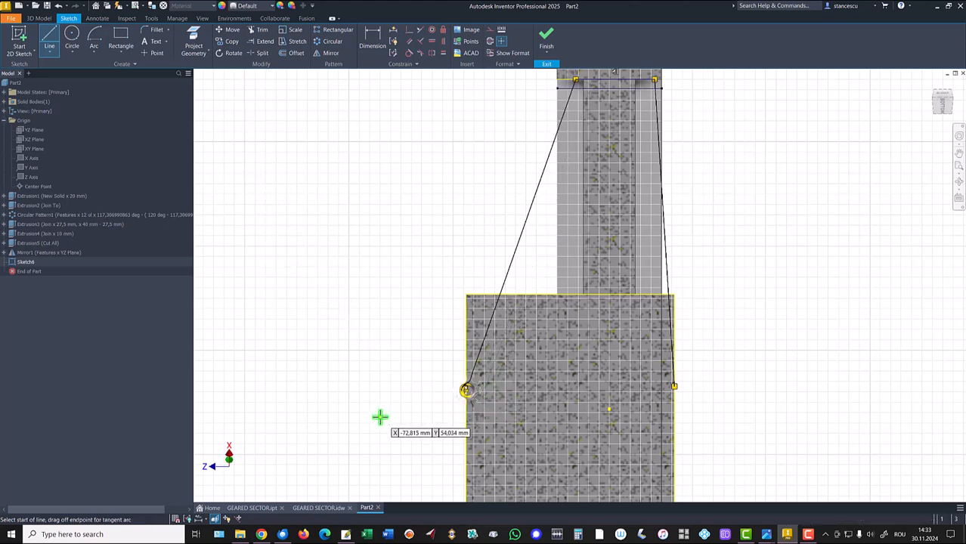
{"action": "key", "text": "Escape"}
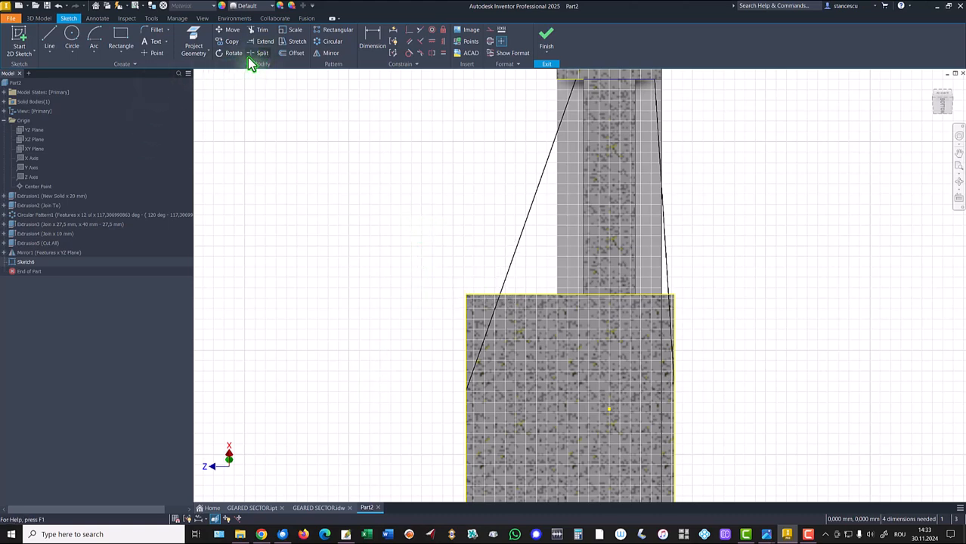
- Place a point on each slanted line and make both points coincident with the hub's projected top edge
{"action": "left_click", "coordinate": [154, 53]}
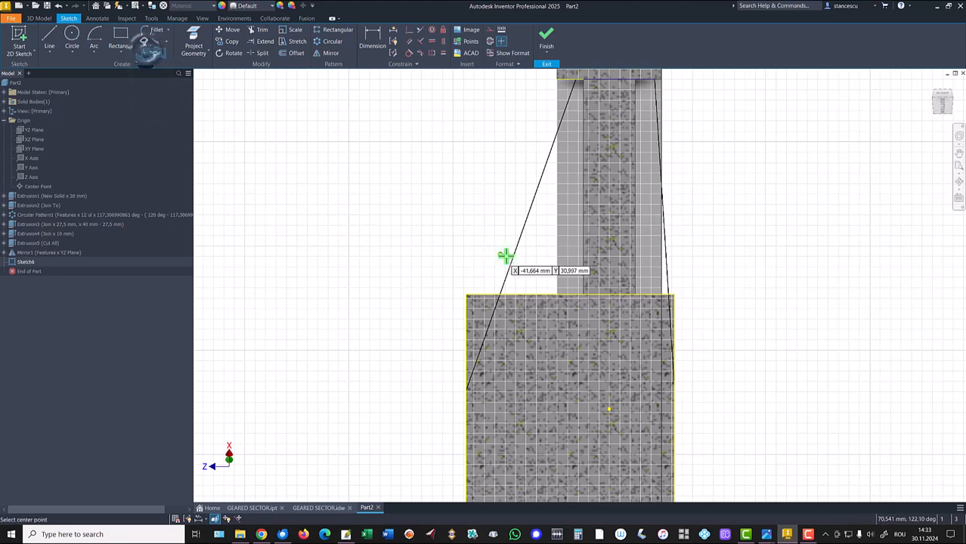
{"action": "left_click", "coordinate": [506, 273]}
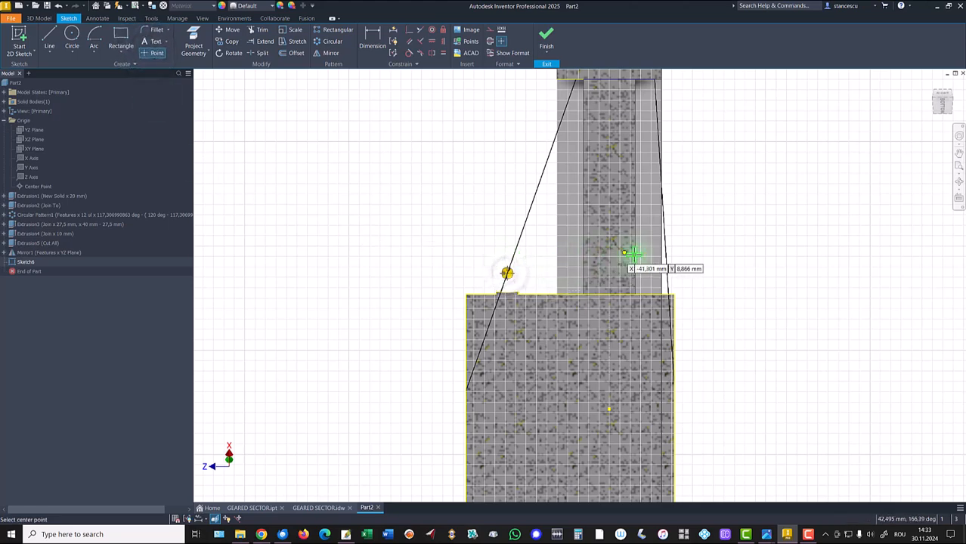
{"action": "left_click", "coordinate": [667, 272]}
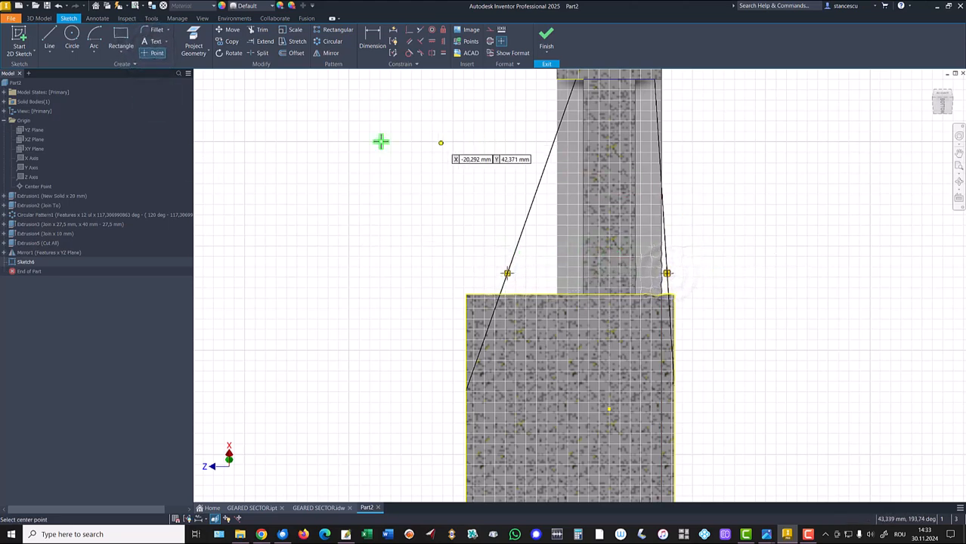
{"action": "left_click", "coordinate": [407, 31]}
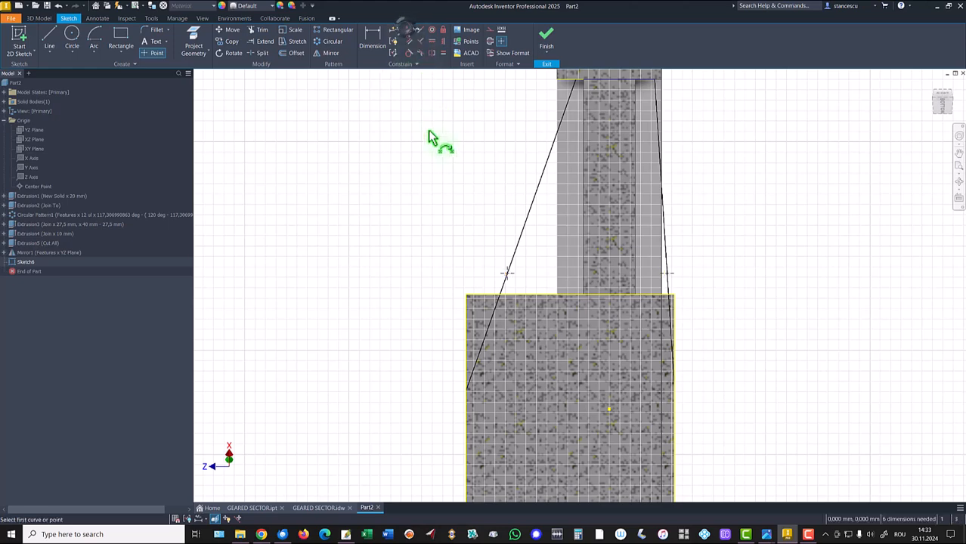
{"action": "left_click", "coordinate": [498, 294]}
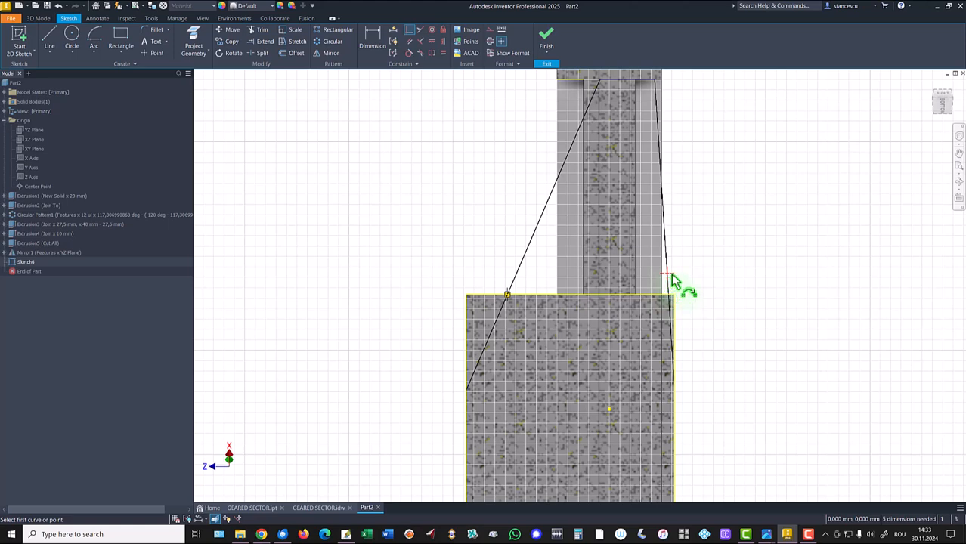
{"action": "left_click", "coordinate": [665, 296]}
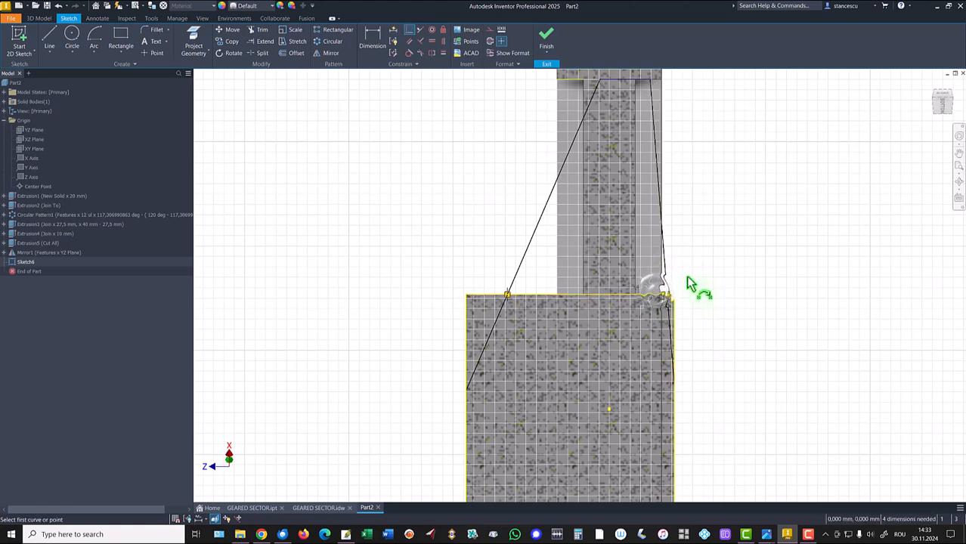
- Dimension the length of the line along the rim's inner edge to 16 mm
{"action": "left_click", "coordinate": [374, 36]}
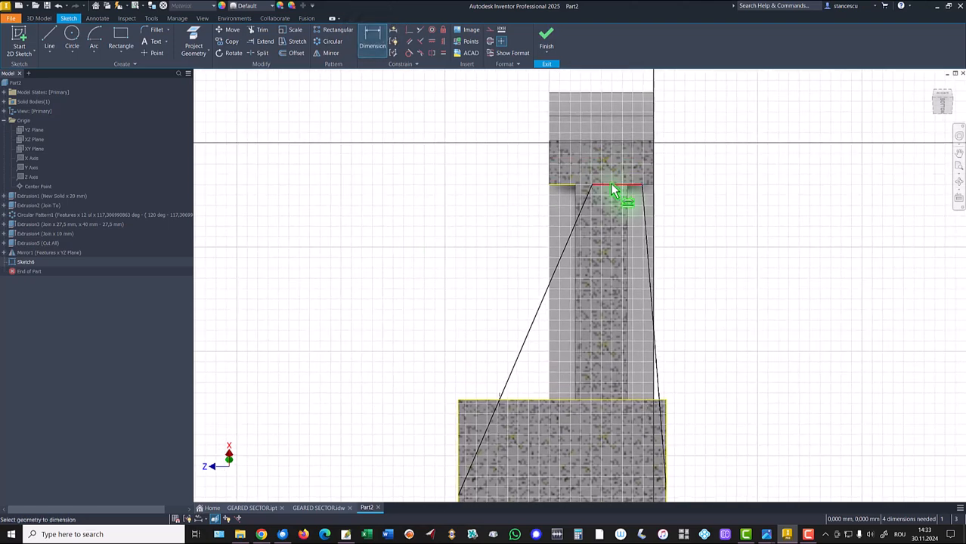
{"action": "left_click", "coordinate": [621, 160]}
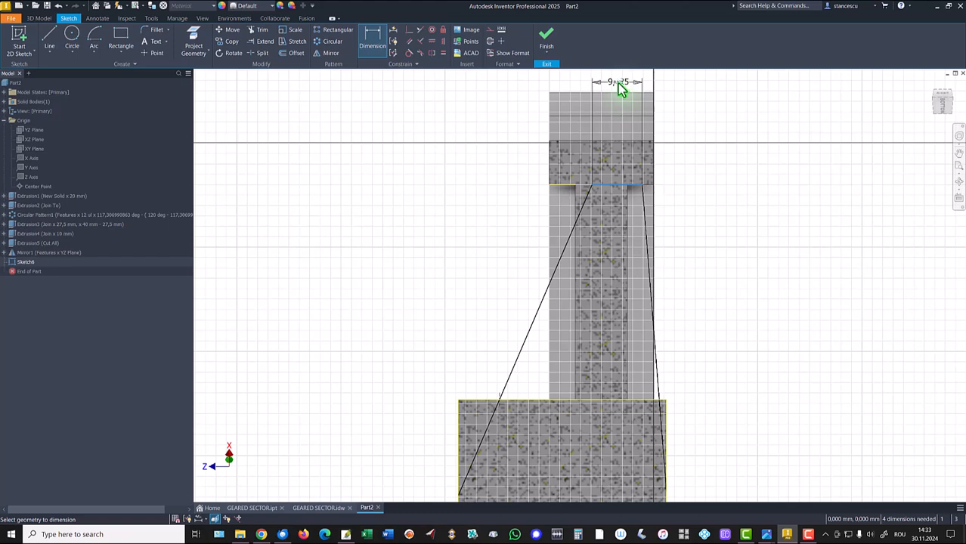
{"action": "left_click", "coordinate": [618, 89]}
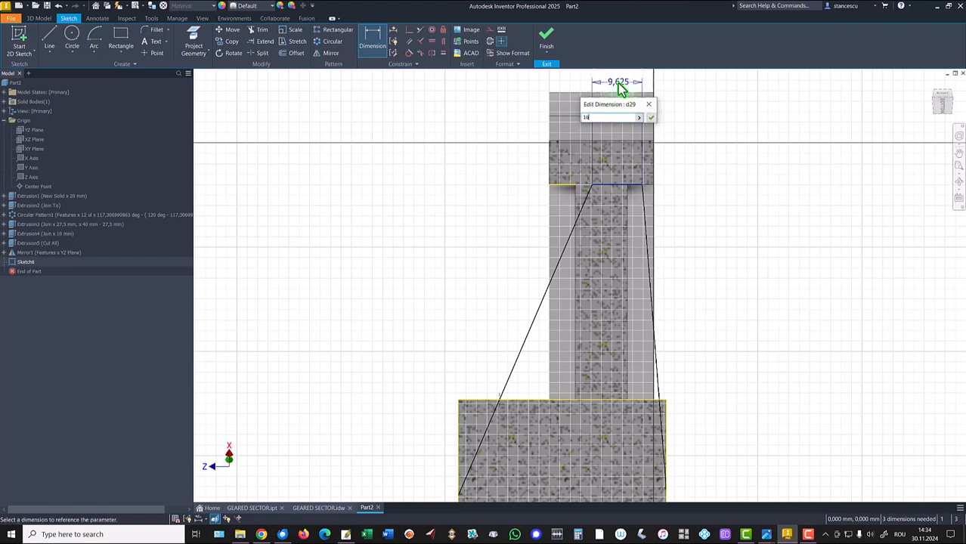
{"action": "type", "text": "16"}
{"action": "key", "text": "Return"}
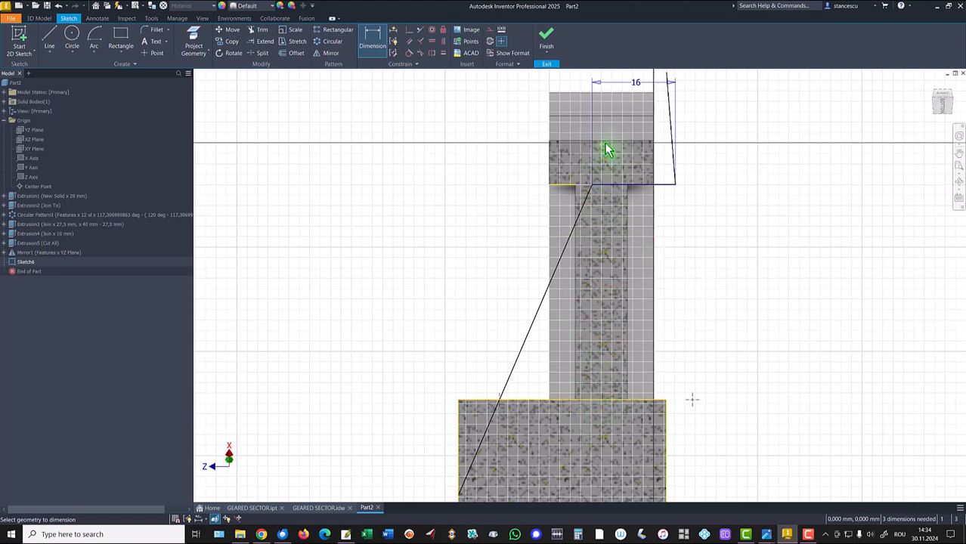
{"action": "scroll", "coordinate": [479, 235], "scroll_direction": "down", "scroll_amount": 2}
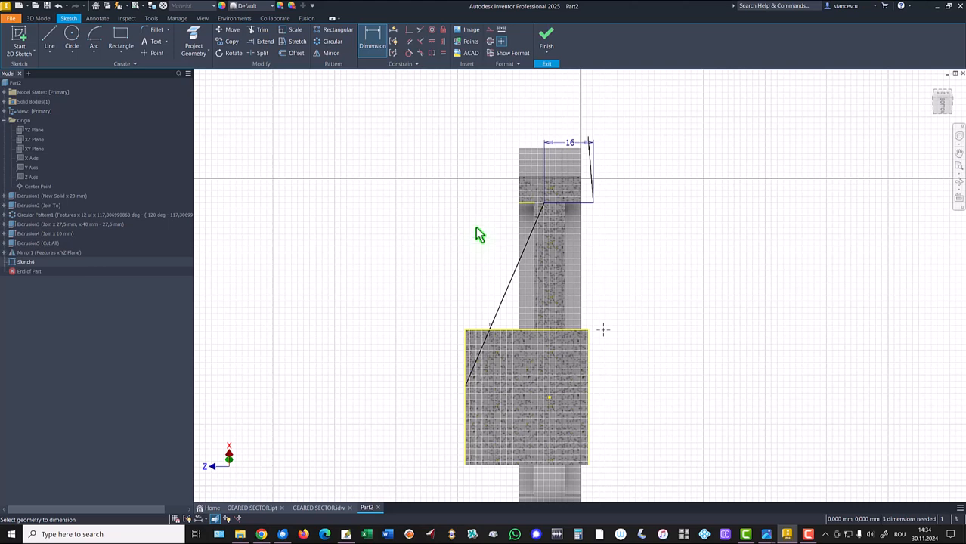
{"action": "left_click", "coordinate": [443, 42]}
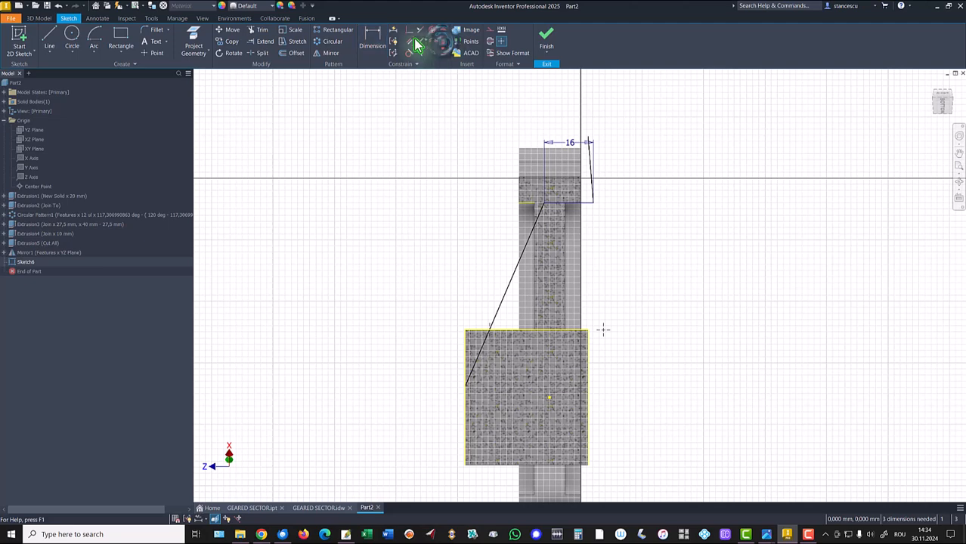
{"action": "left_click", "coordinate": [569, 204]}
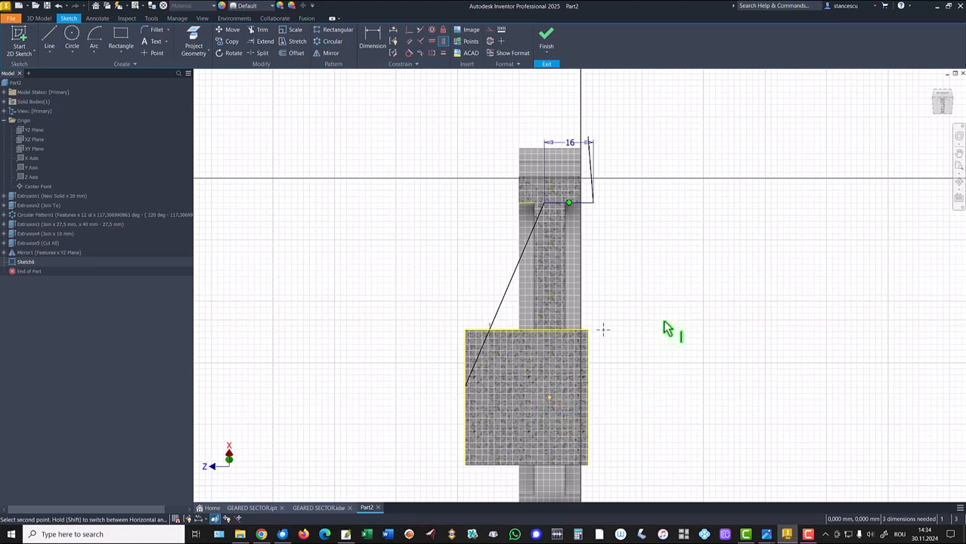
{"action": "key", "text": "Escape"}
- Align the midpoint of the 16 mm line with the projected point at the hub's centre using a Horizontal constraint
{"action": "left_click", "coordinate": [432, 43]}
{"action": "left_click", "coordinate": [570, 204]}
{"action": "left_click", "coordinate": [549, 399]}
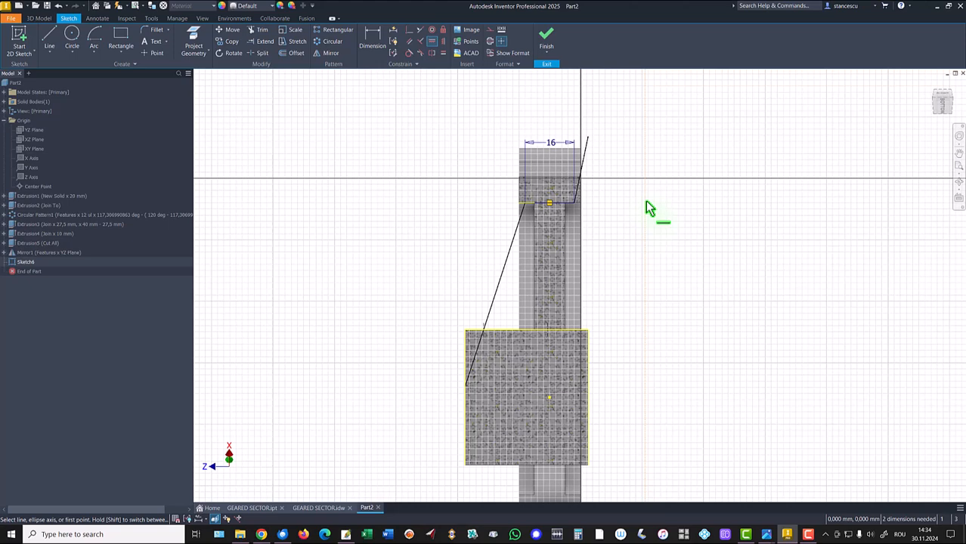
{"action": "key", "text": "Escape"}
- Move the free end of the flipped slanted line back down onto the hub's side edge, level with the projected centre point
{"action": "mouse_move", "coordinate": [588, 139]}
{"action": "left_mouse_down"}
{"action": "mouse_move", "coordinate": [602, 192]}
{"action": "mouse_move", "coordinate": [606, 386]}
{"action": "left_mouse_up"}
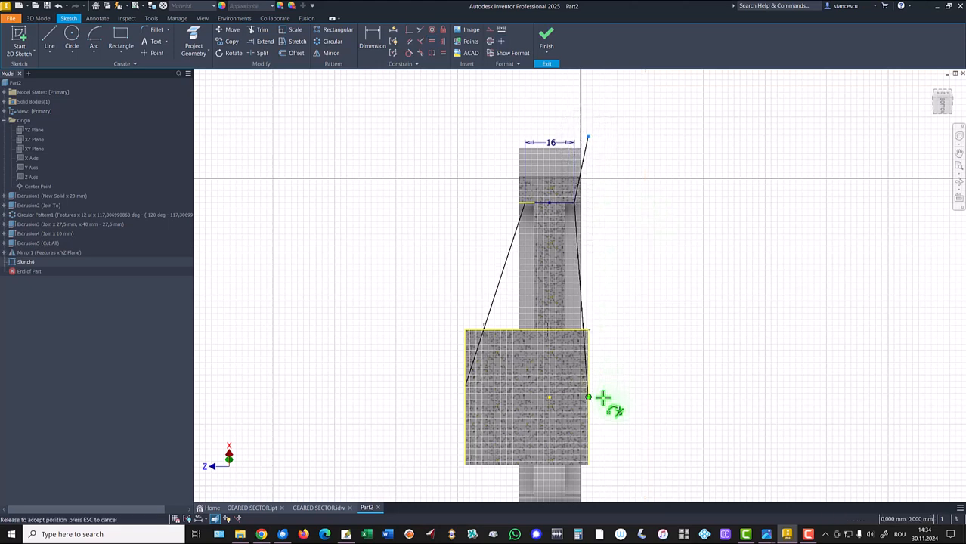
{"action": "left_click_drag", "start_coordinate": [603, 398], "coordinate": [603, 398]}
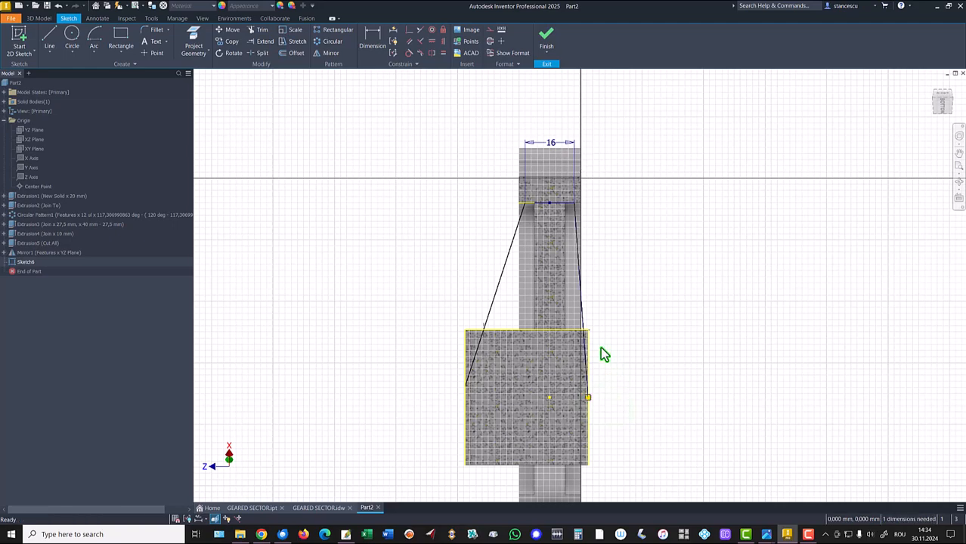
{"action": "scroll", "coordinate": [403, 299], "scroll_direction": "up", "scroll_amount": 3}
{"action": "middle_click_drag", "start_coordinate": [466, 323], "coordinate": [330, 270]}
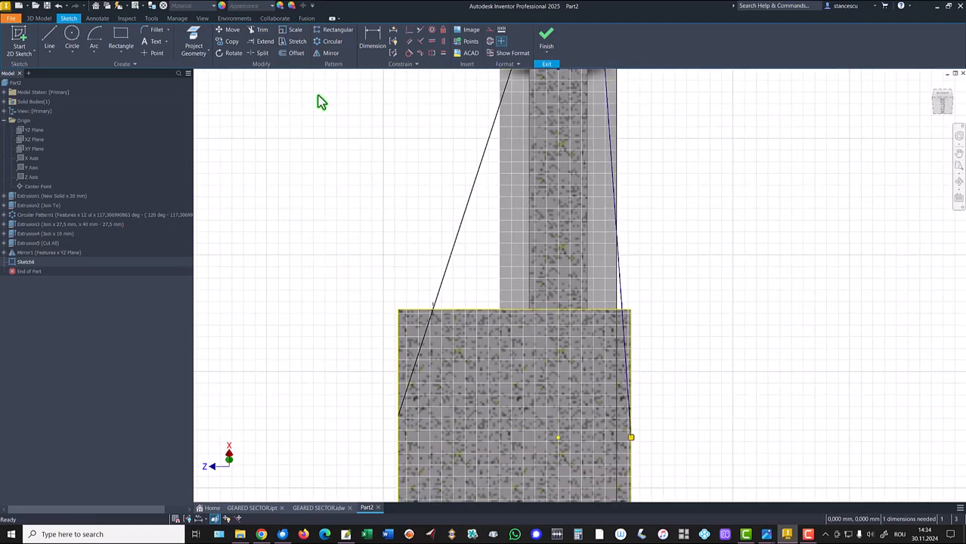
- Dimension the horizontal distance between the hub's side edge and the point on the longer-sloping line to 2 mm
{"action": "left_click", "coordinate": [363, 48]}
{"action": "left_click", "coordinate": [434, 309]}
{"action": "left_click", "coordinate": [401, 323]}
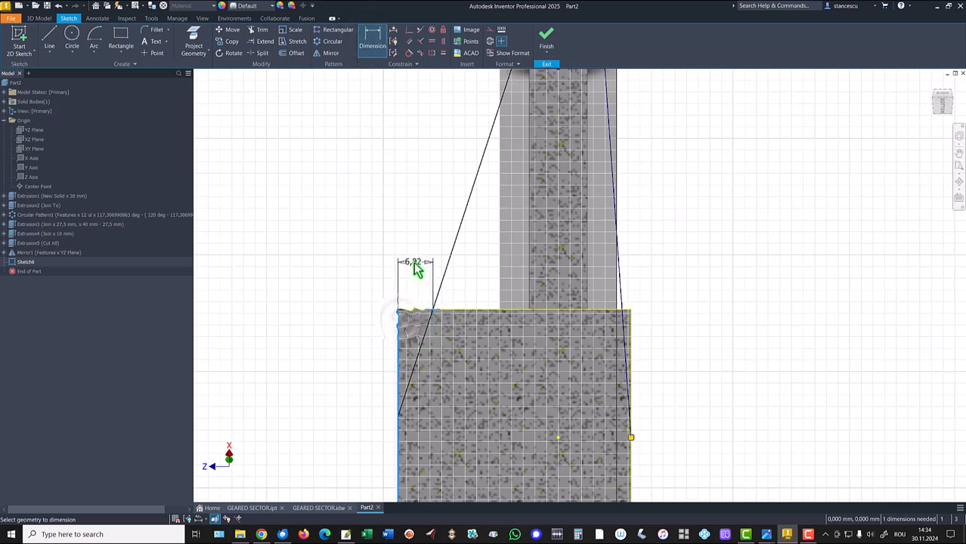
{"action": "left_click", "coordinate": [414, 269]}
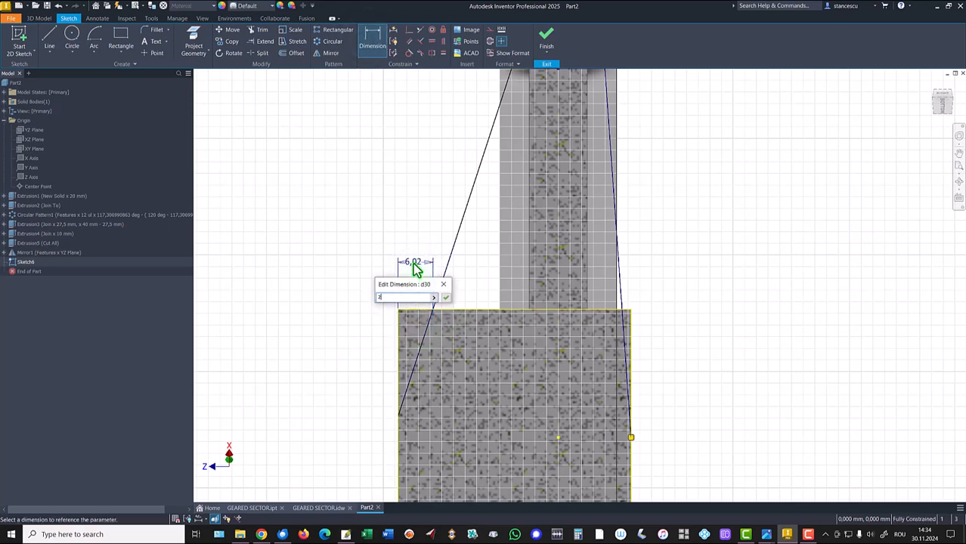
{"action": "key", "text": "Return"}
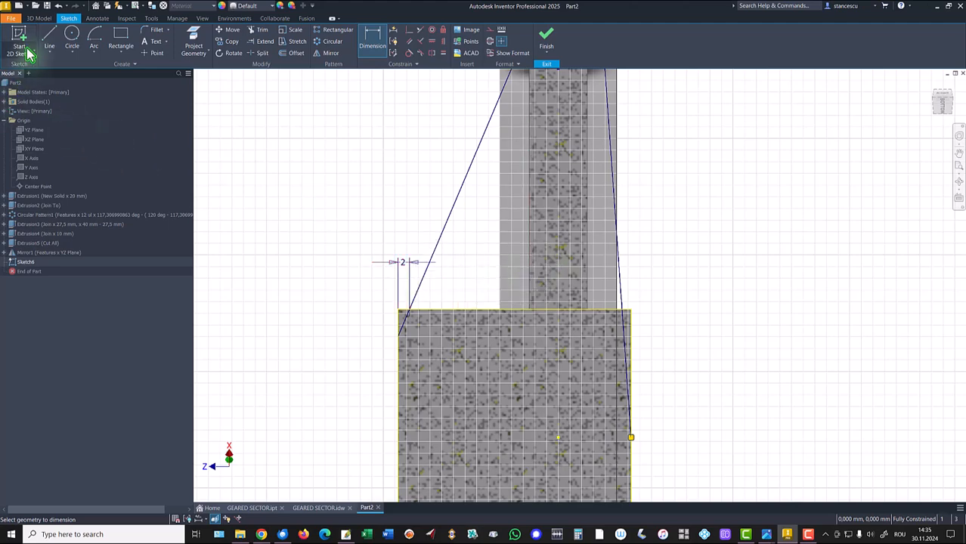
- Draw a horizontal line from the lower end of the 2 mm-dimensioned slanted line across to the opposite slanted line, closing the profile
{"action": "left_click", "coordinate": [47, 38]}
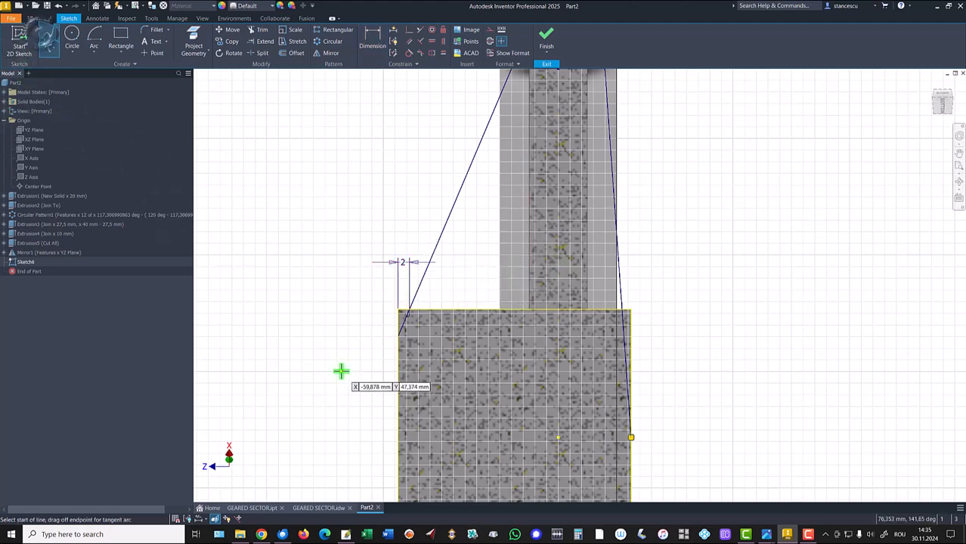
{"action": "left_click", "coordinate": [396, 336]}
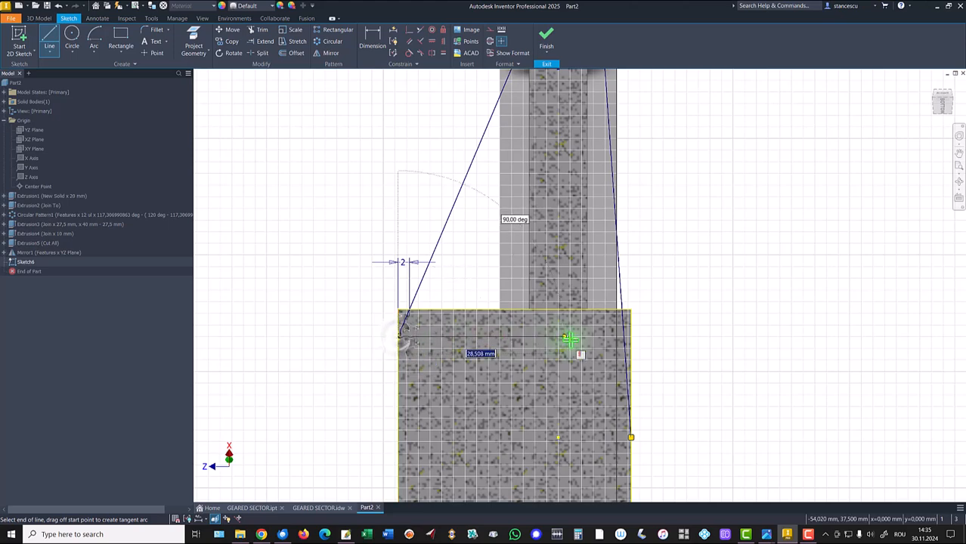
{"action": "double_click", "coordinate": [624, 337]}
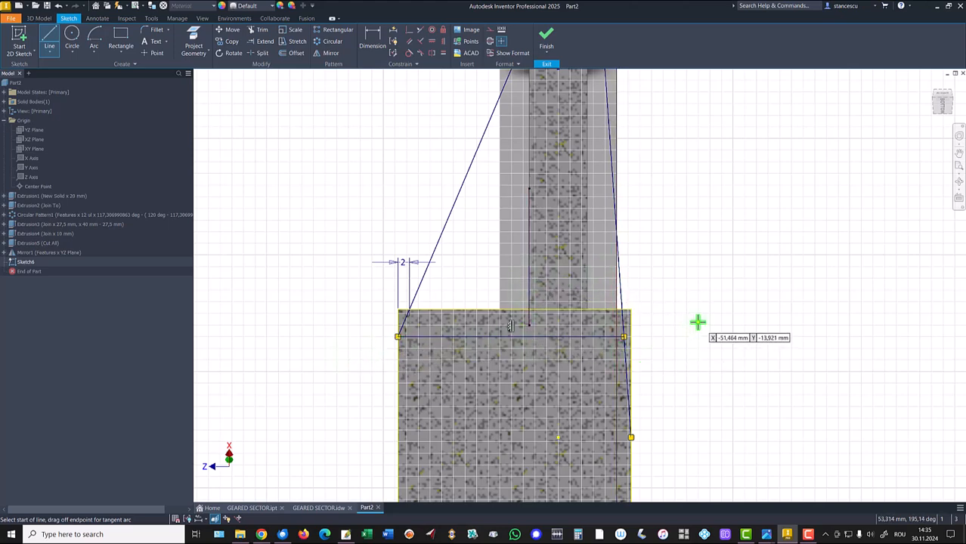
{"action": "key", "text": "Escape"}
- Convert the hub's projected top edge to construction geometry
{"action": "middle_click_drag", "start_coordinate": [678, 274], "coordinate": [680, 375]}
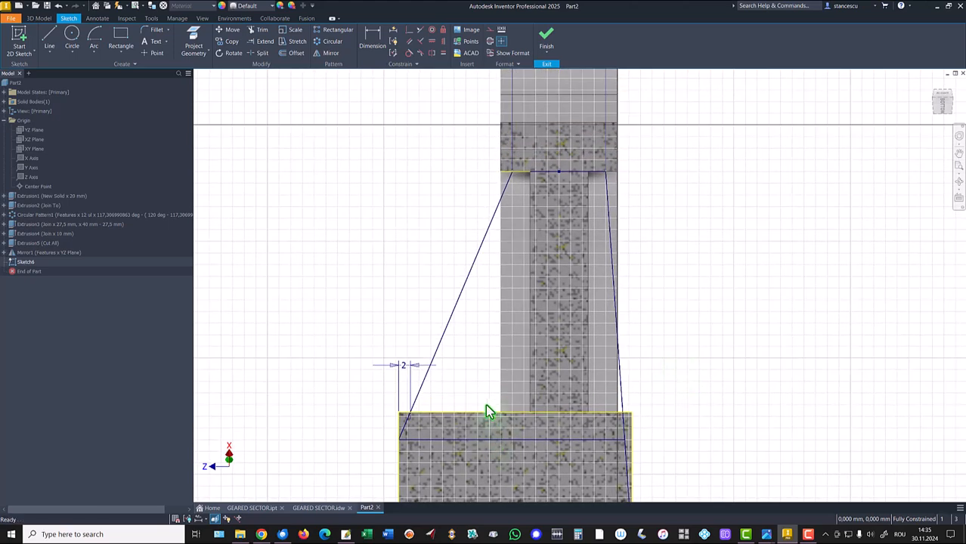
{"action": "left_click_drag", "start_coordinate": [488, 397], "coordinate": [476, 423]}
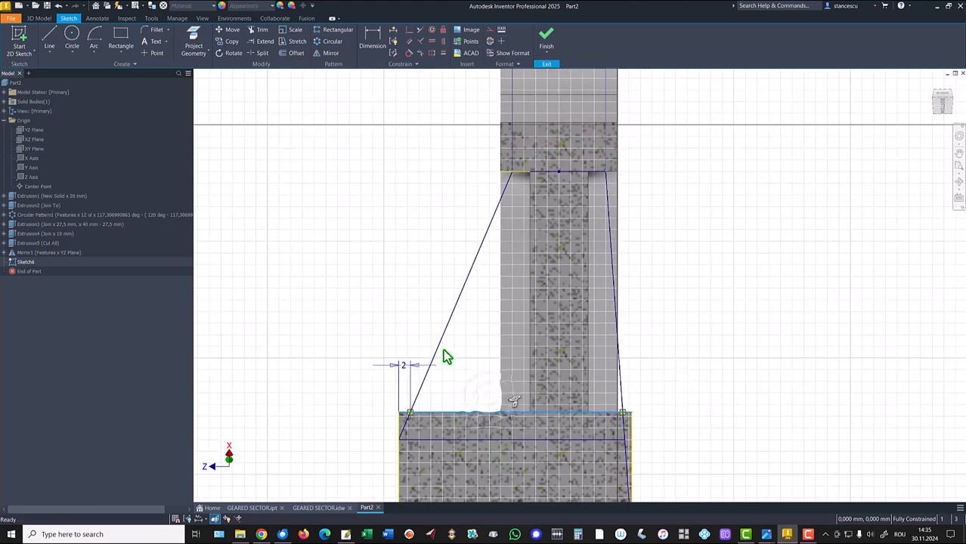
{"action": "right_click", "coordinate": [362, 306]}
{"action": "left_click", "coordinate": [399, 298]}
{"action": "left_click", "coordinate": [733, 321]}
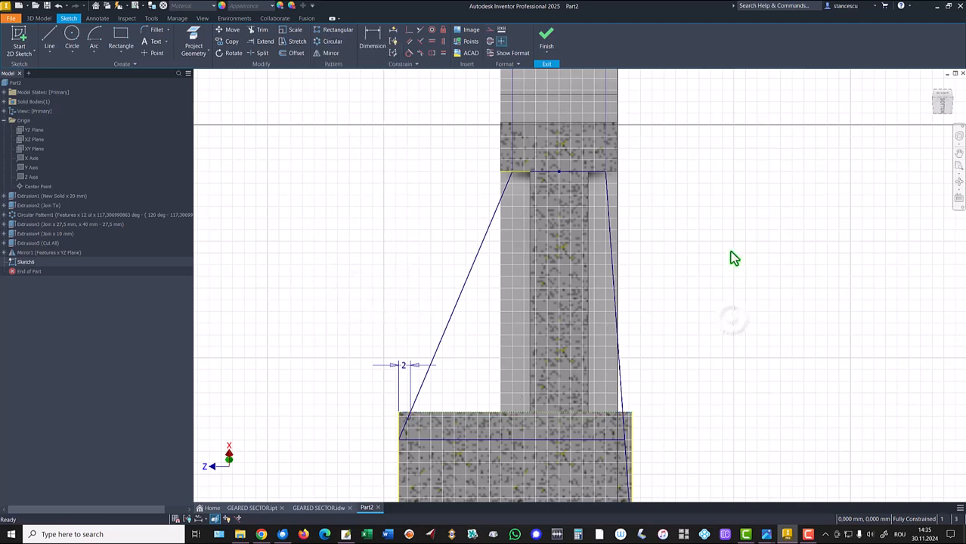
- Finish the sketch and extrude the tapered profile 5 mm in the flipped direction as a Join
{"action": "left_click", "coordinate": [547, 43]}
{"action": "left_click", "coordinate": [53, 38]}
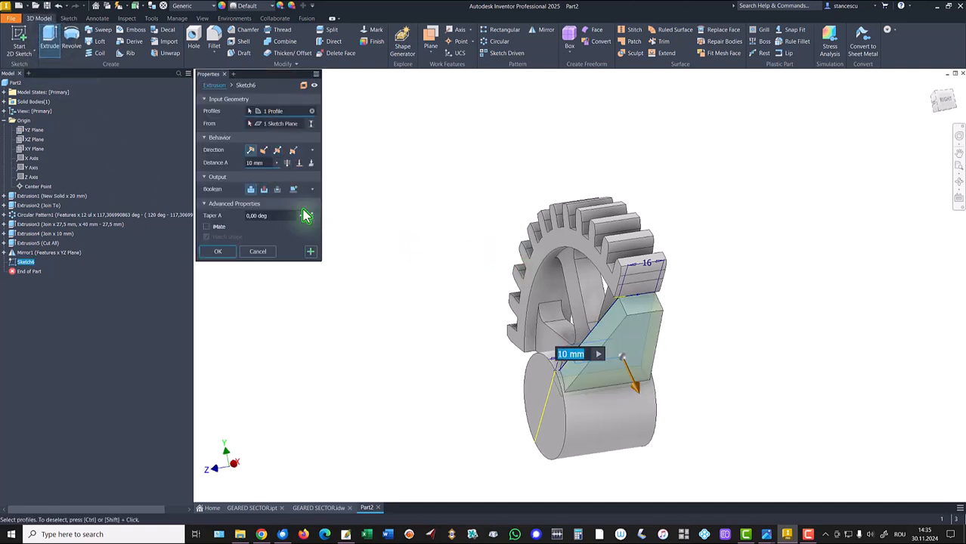
{"action": "left_click", "coordinate": [263, 150]}
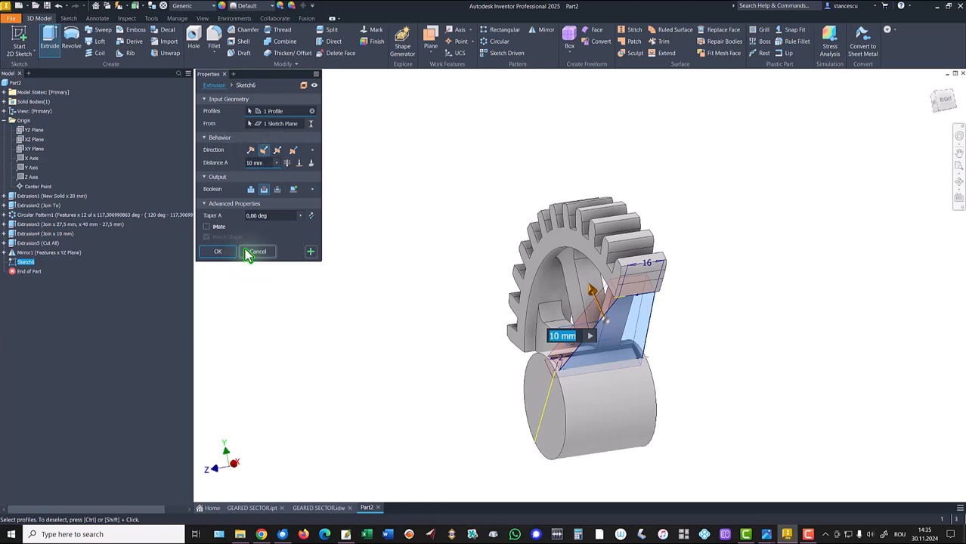
{"action": "left_click", "coordinate": [250, 189]}
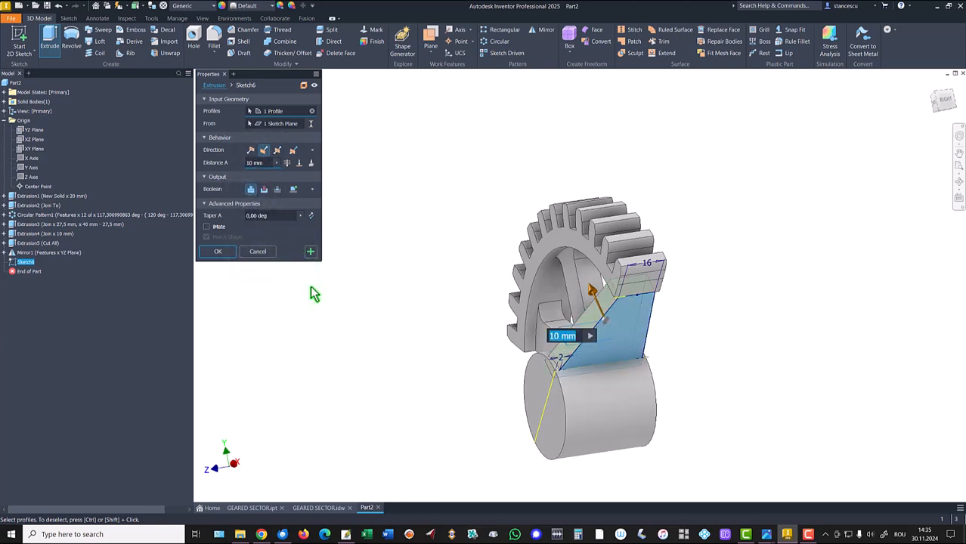
{"action": "type", "text": "5"}
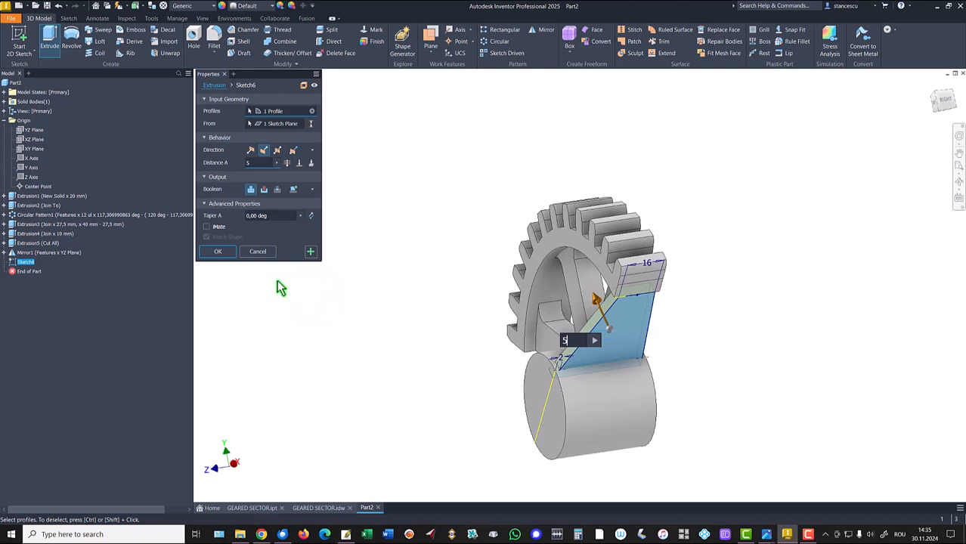
{"action": "left_click", "coordinate": [217, 251]}
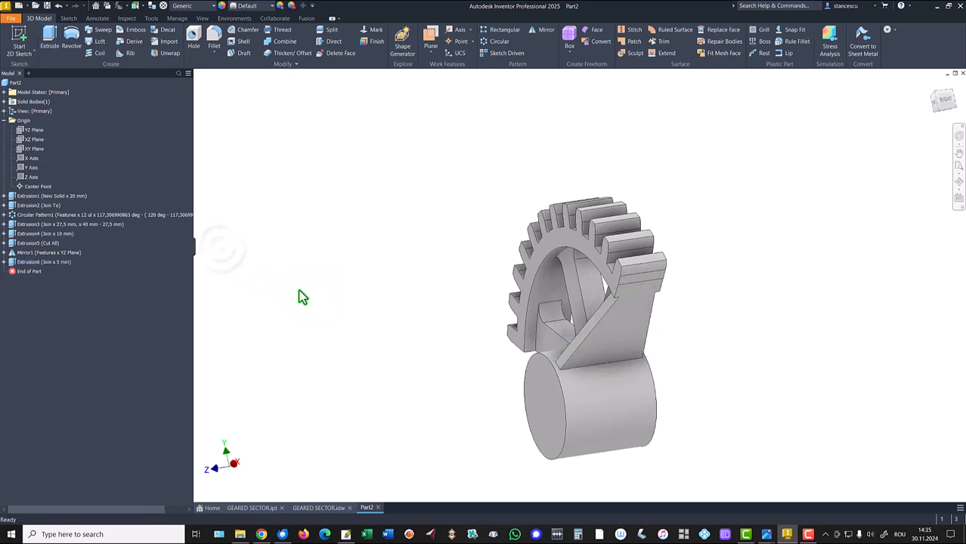
- Mirror the 5 mm tapered web extrusion about the YZ plane
{"action": "key", "text": "F6"}
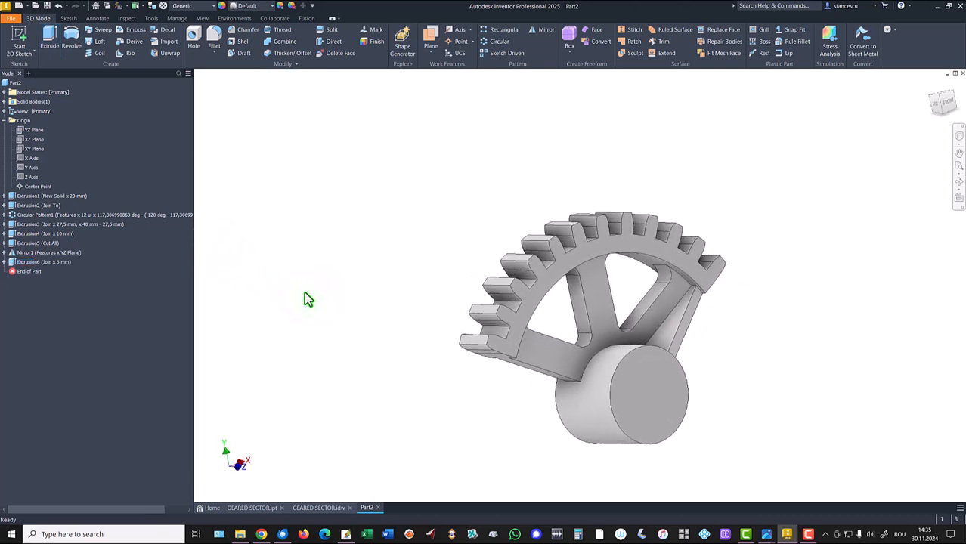
{"action": "key", "text": "F6"}
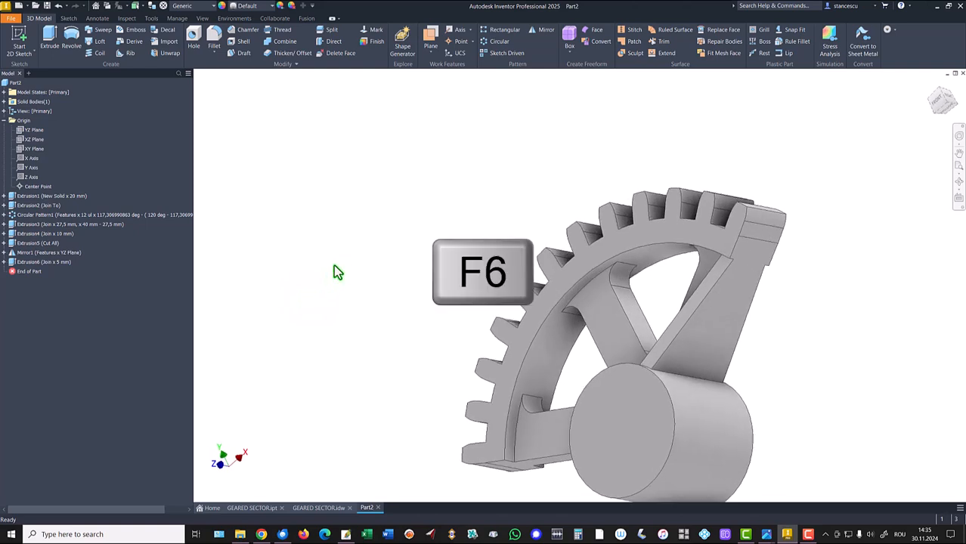
{"action": "left_click", "coordinate": [544, 30]}
{"action": "left_click", "coordinate": [31, 261]}
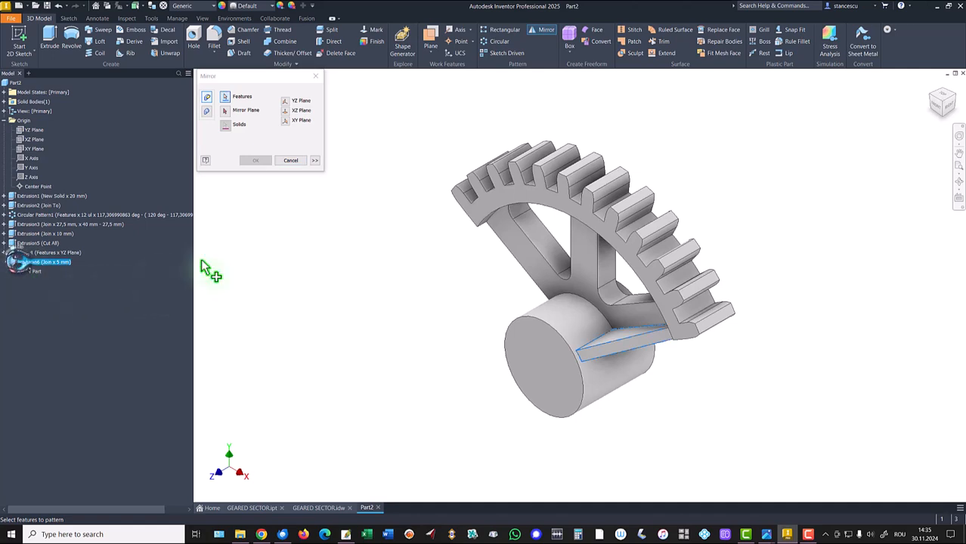
{"action": "left_click", "coordinate": [224, 110]}
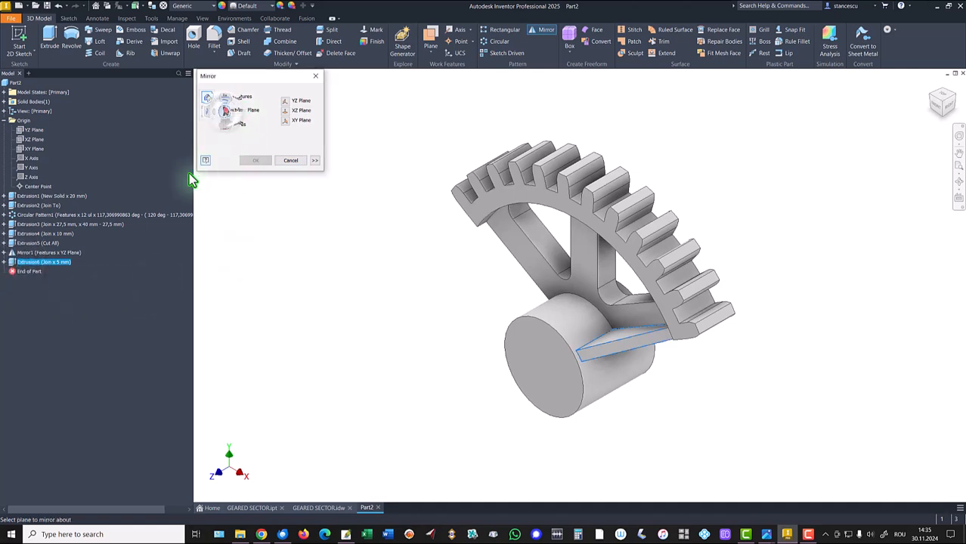
{"action": "left_click", "coordinate": [33, 130]}
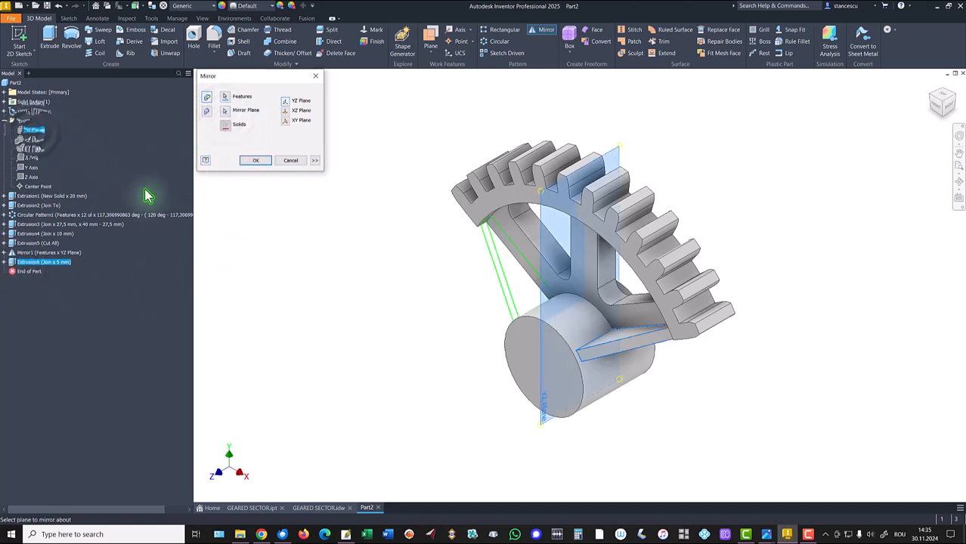
{"action": "left_click", "coordinate": [257, 161]}
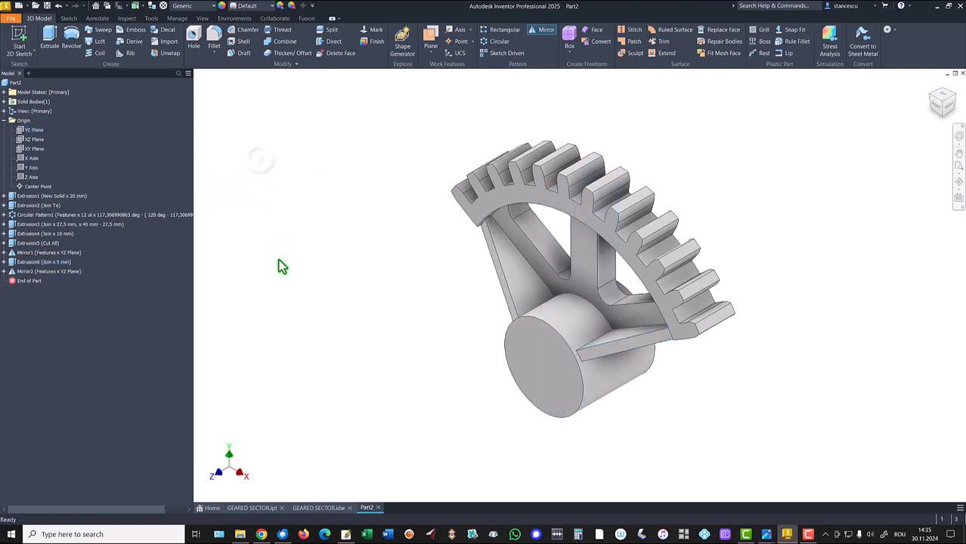
{"action": "middle_click_drag", "start_coordinate": [280, 270], "coordinate": [661, 244], "text": "shift"}
{"action": "middle_click_drag", "start_coordinate": [662, 198], "coordinate": [451, 201], "text": "shift"}
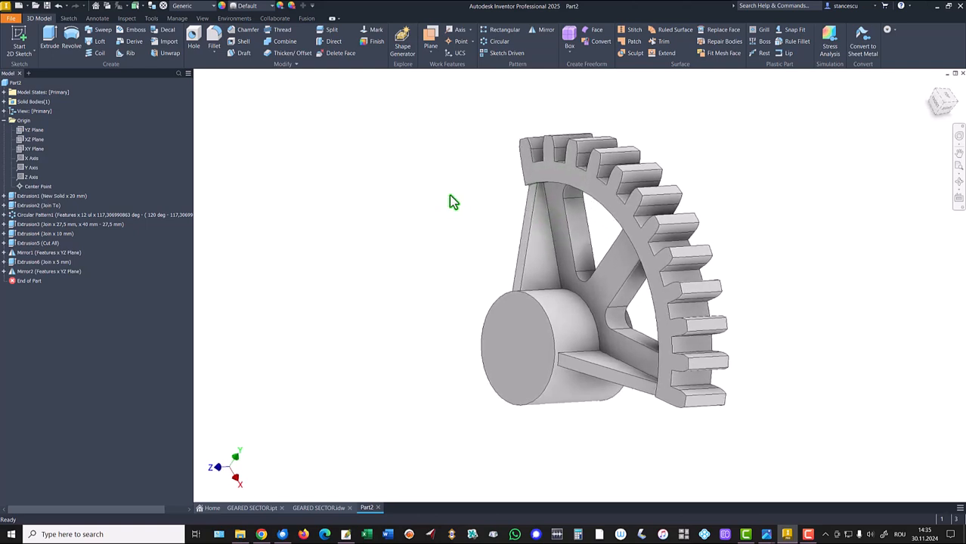
{"action": "key", "text": "F6"}
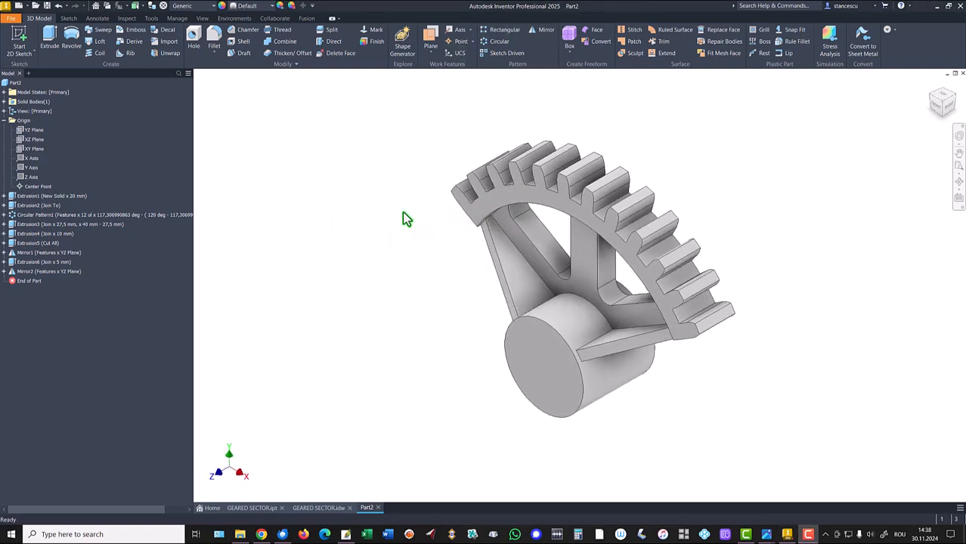
- Copy Sketch6 from the 5 mm web extrusion
{"action": "left_click", "coordinate": [4, 262]}
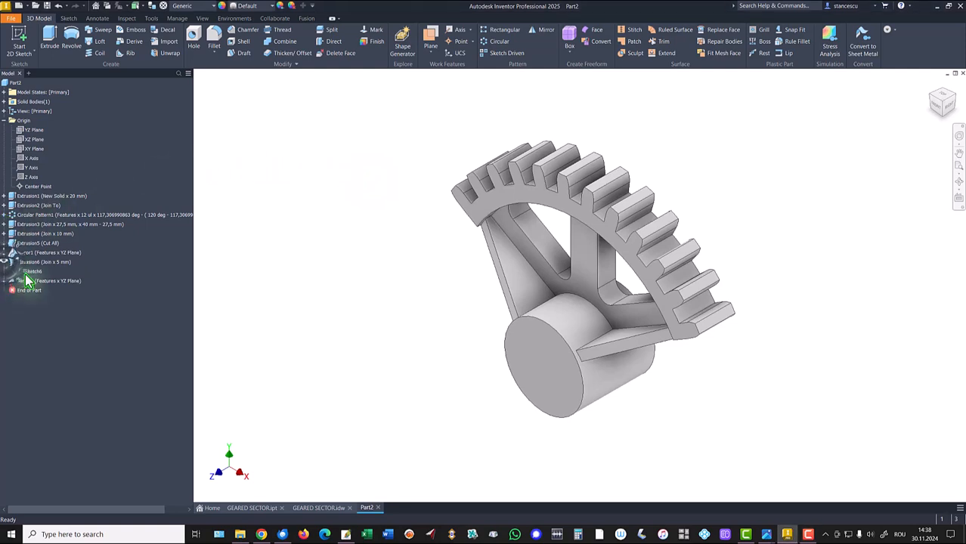
{"action": "left_click", "coordinate": [23, 271]}
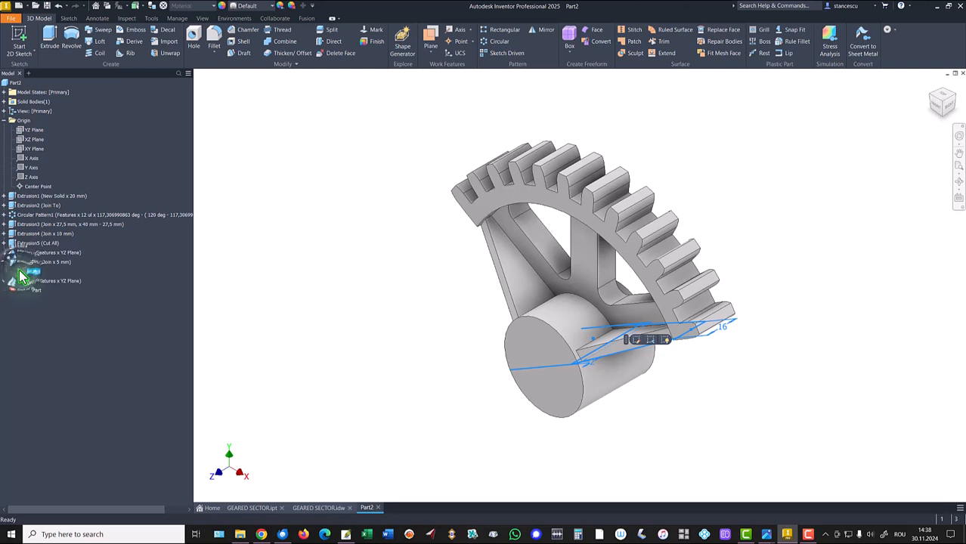
{"action": "right_click", "coordinate": [23, 272]}
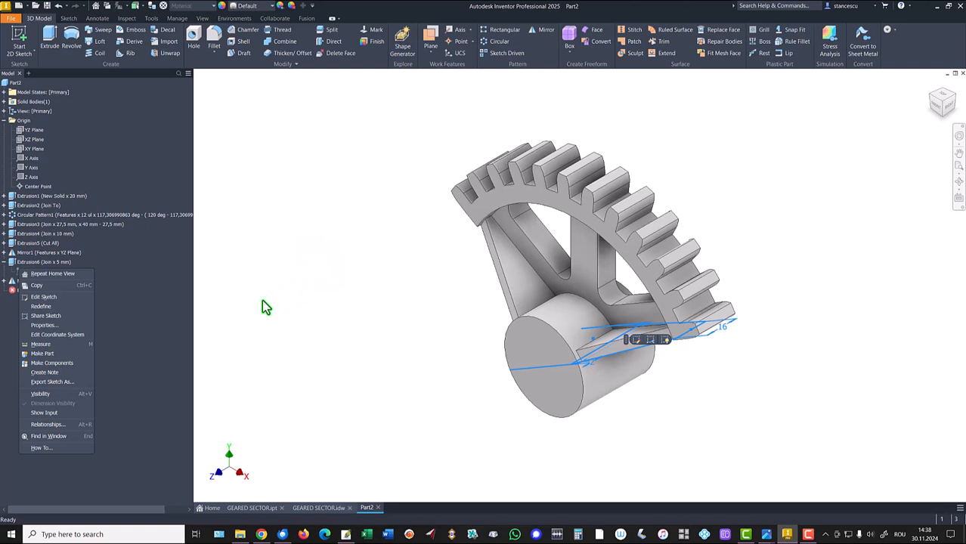
{"action": "left_click", "coordinate": [39, 286]}
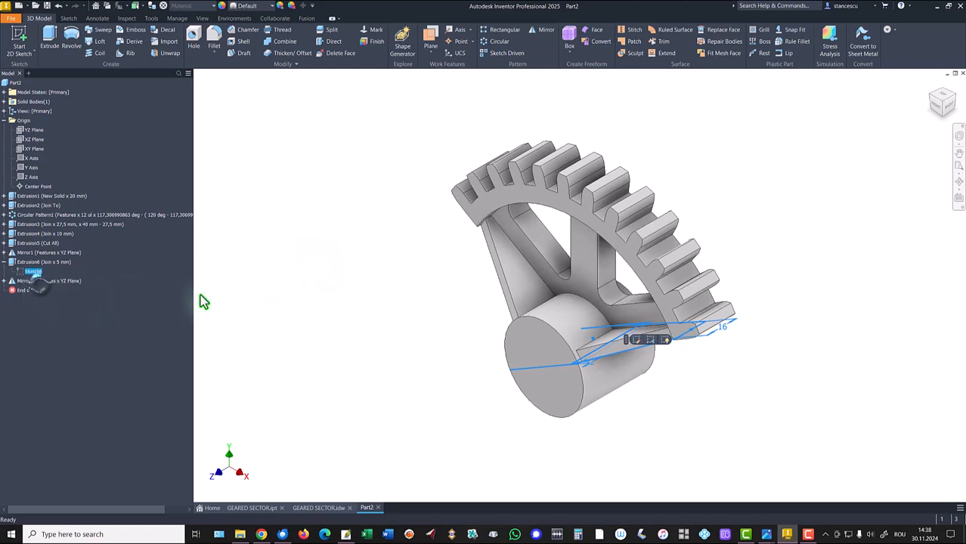
{"action": "left_click", "coordinate": [397, 295]}
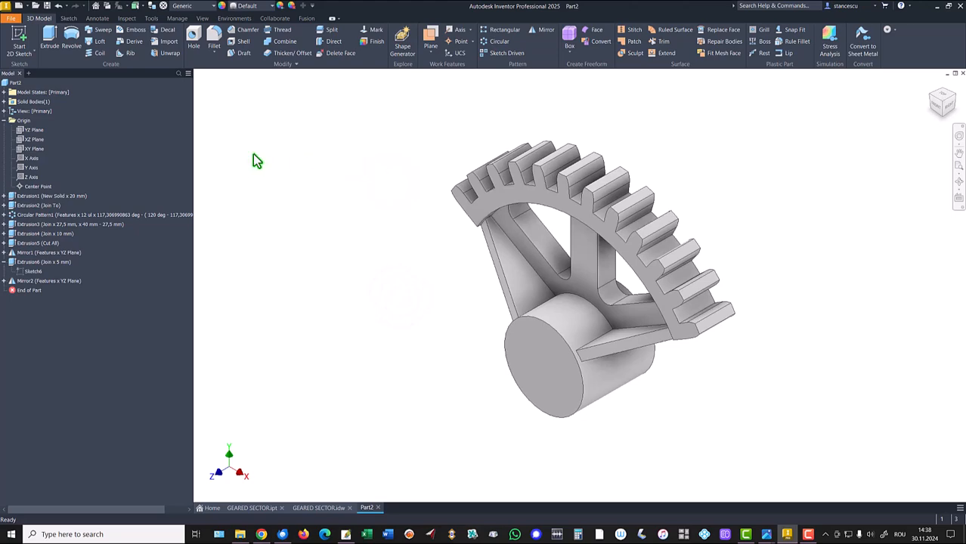
- Start a new sketch with sliced graphics on the YZ plane and paste the copied sketch into it with formulas
{"action": "left_click", "coordinate": [30, 130]}
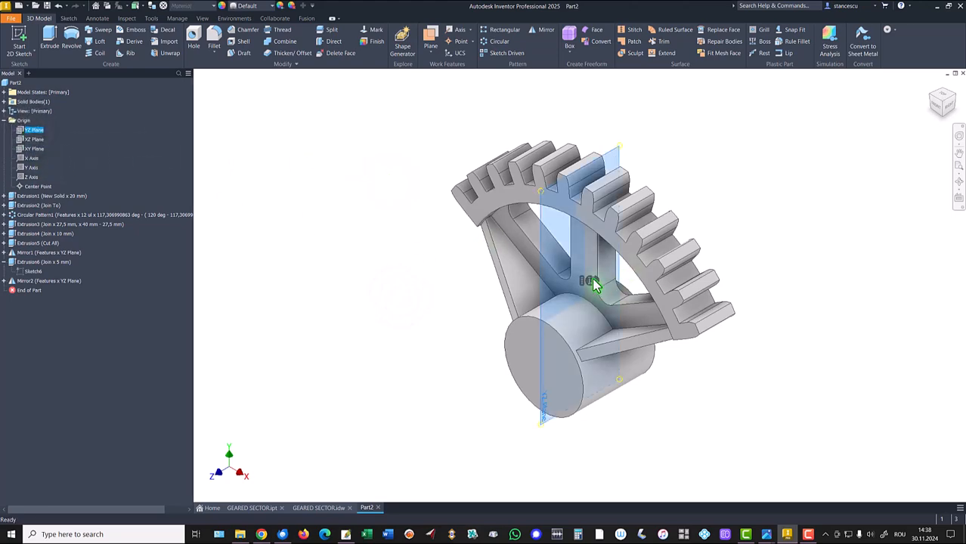
{"action": "left_click", "coordinate": [592, 282]}
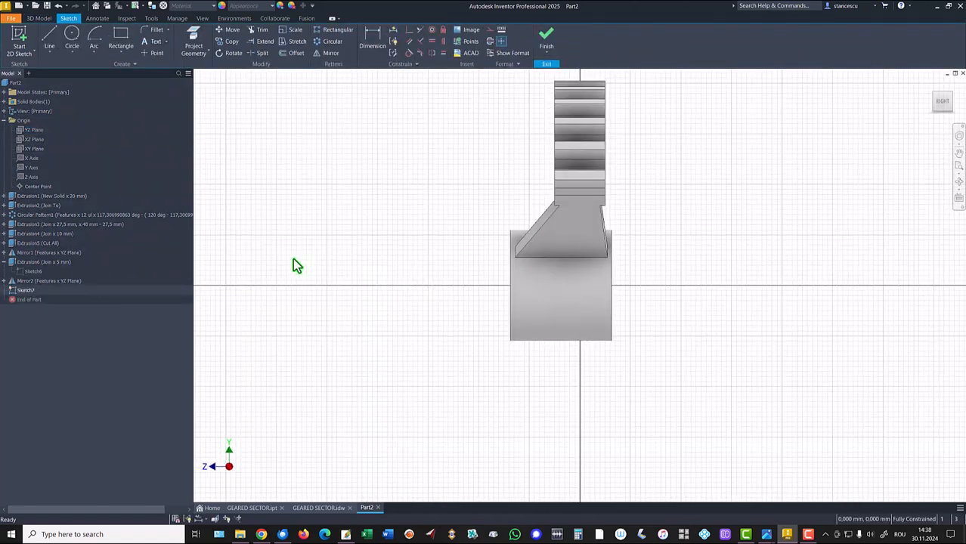
{"action": "key", "text": "F7"}
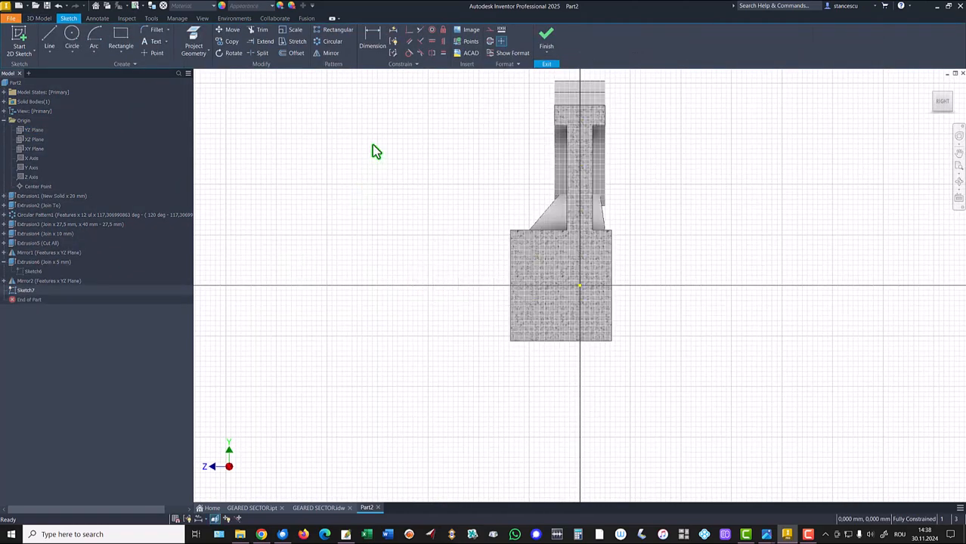
{"action": "right_click", "coordinate": [373, 144]}
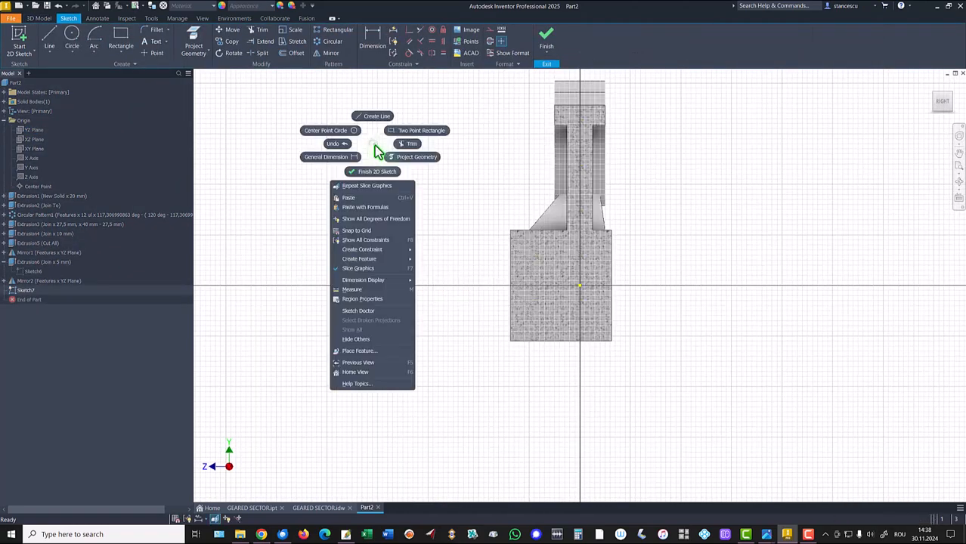
{"action": "left_click", "coordinate": [357, 207]}
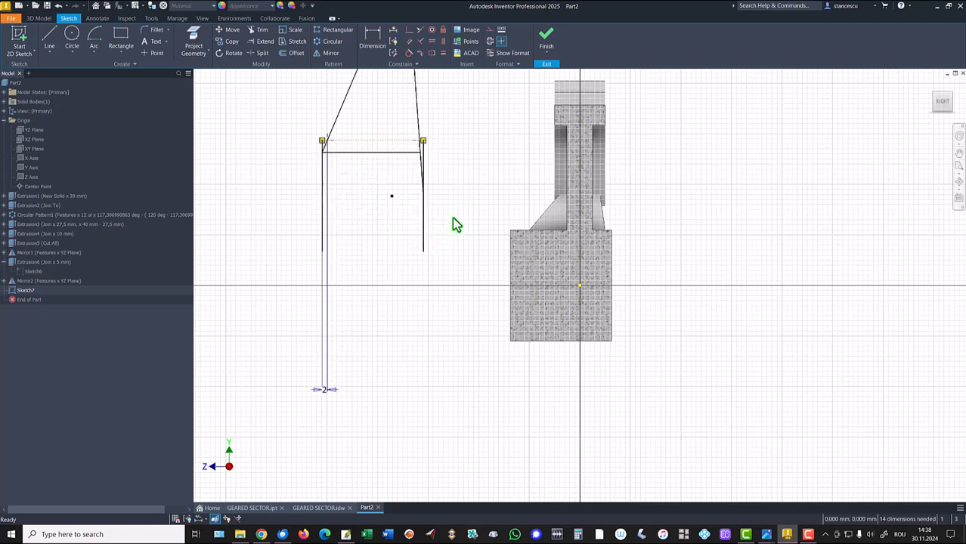
- Delete the short leftover line protruding past the left end of the pasted profile's 16 mm line
{"action": "key", "text": "F2"}
{"action": "left_click_drag", "start_coordinate": [461, 207], "coordinate": [454, 278]}
{"action": "middle_click_drag", "start_coordinate": [456, 232], "coordinate": [464, 277]}
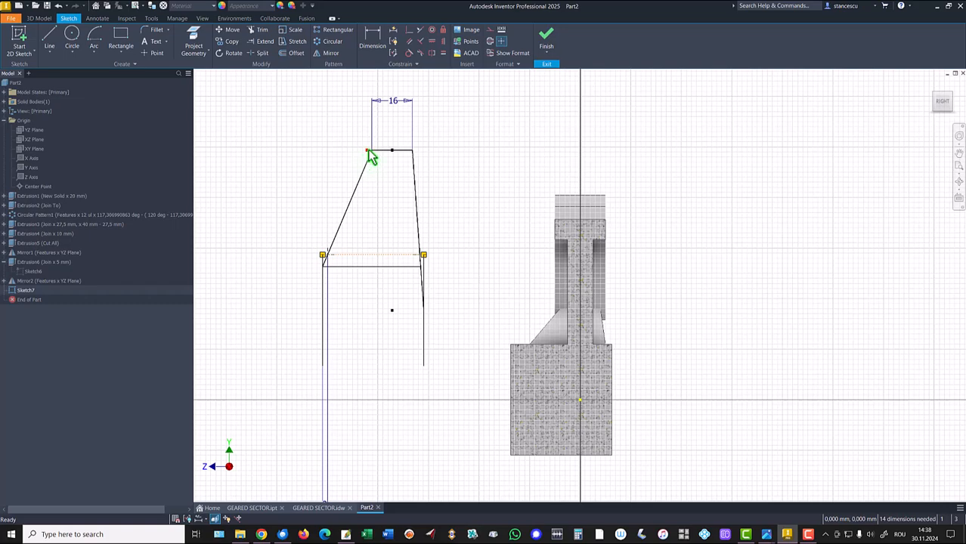
{"action": "scroll", "coordinate": [360, 164], "scroll_direction": "up", "scroll_amount": 3}
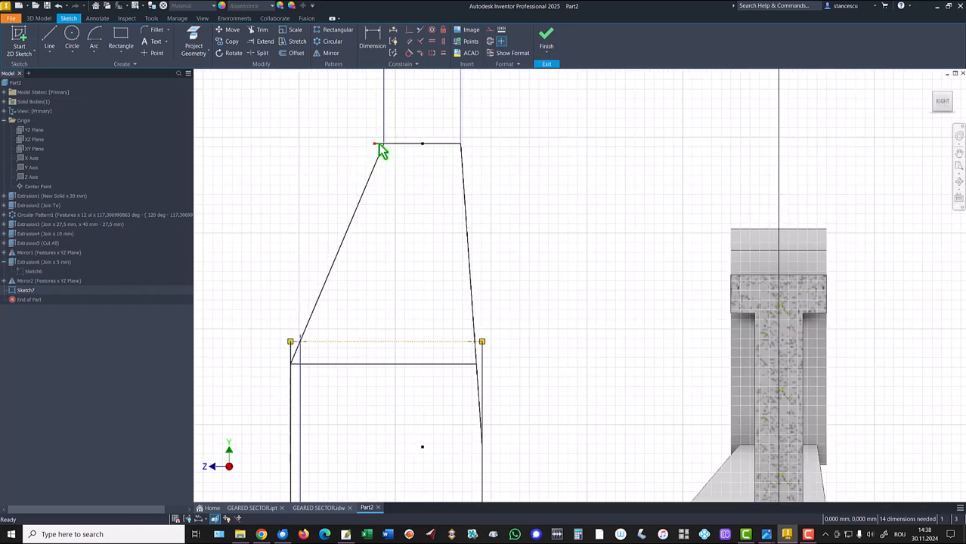
{"action": "left_click", "coordinate": [381, 145]}
{"action": "key", "text": "Delete"}
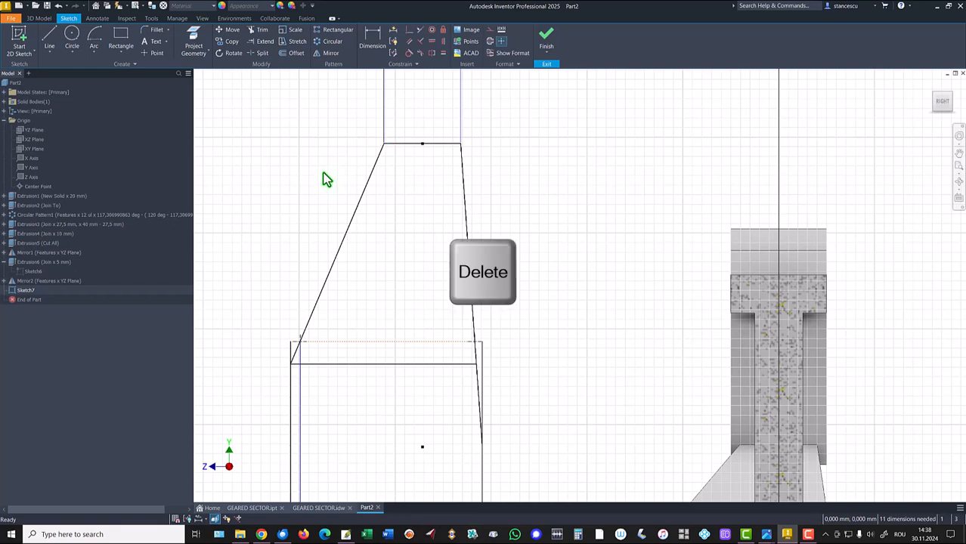
- Project the underside edge of the sectioned rim into the sketch on the YZ plane
{"action": "middle_click_drag", "start_coordinate": [403, 247], "coordinate": [415, 121]}
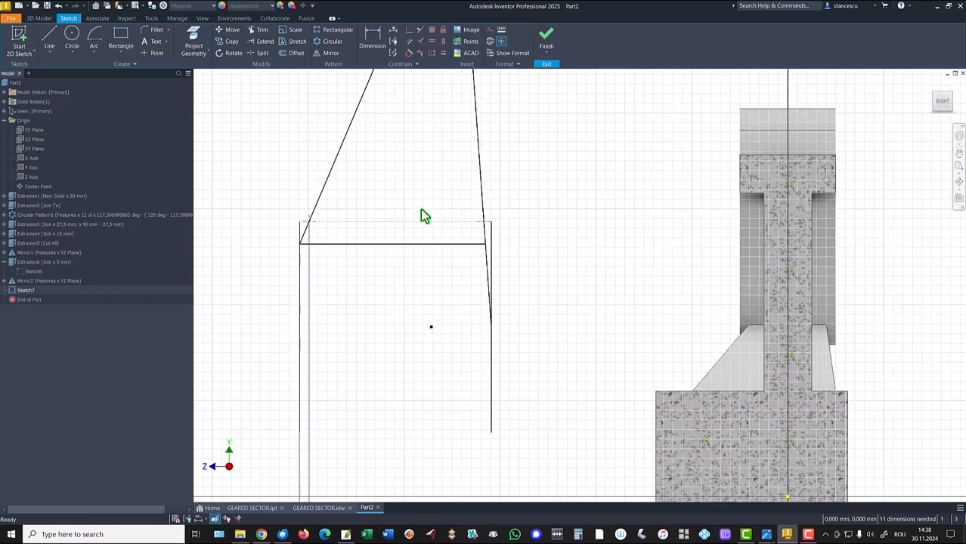
{"action": "scroll", "coordinate": [429, 284], "scroll_direction": "up", "scroll_amount": 2}
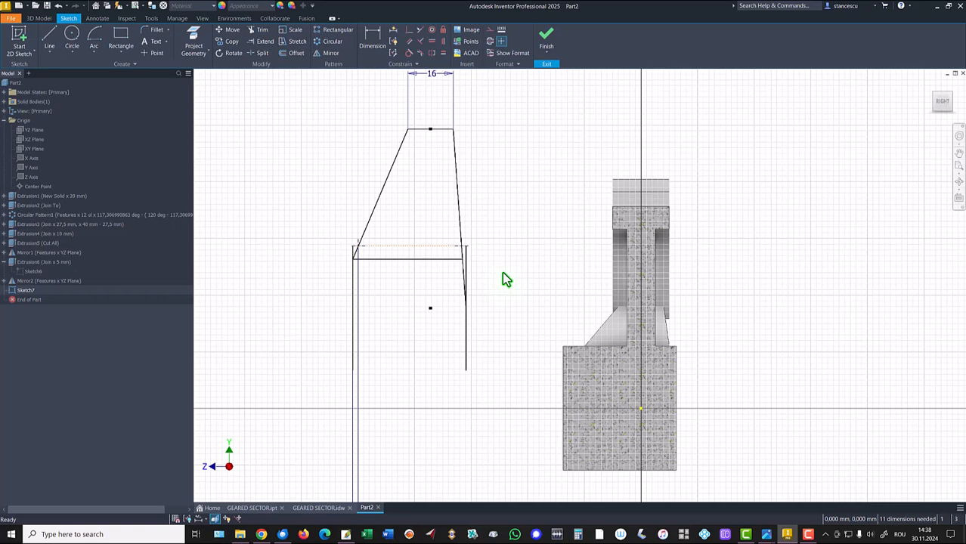
{"action": "scroll", "coordinate": [507, 259], "scroll_direction": "up", "scroll_amount": 2}
{"action": "middle_click_drag", "start_coordinate": [517, 235], "coordinate": [503, 241]}
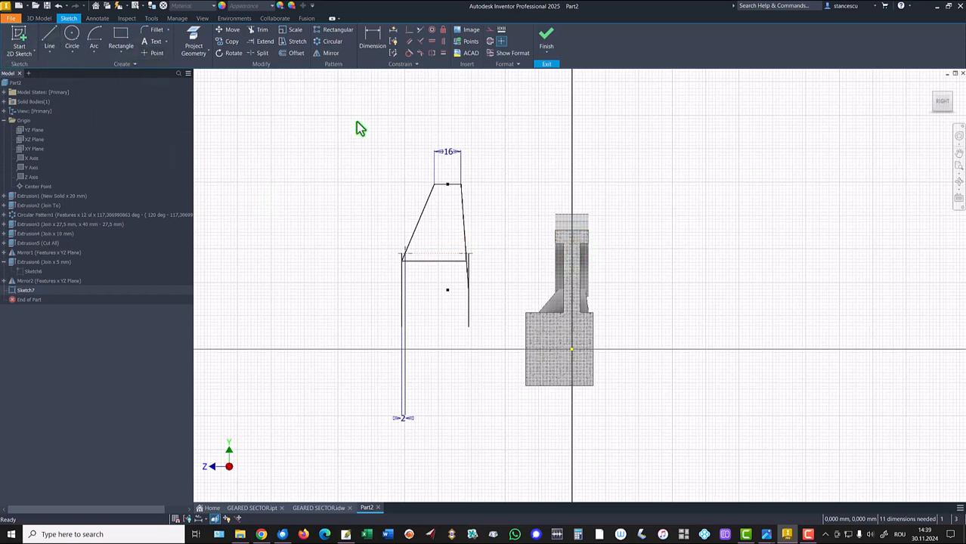
{"action": "left_click", "coordinate": [194, 38]}
{"action": "scroll", "coordinate": [561, 246], "scroll_direction": "down", "scroll_amount": 3}
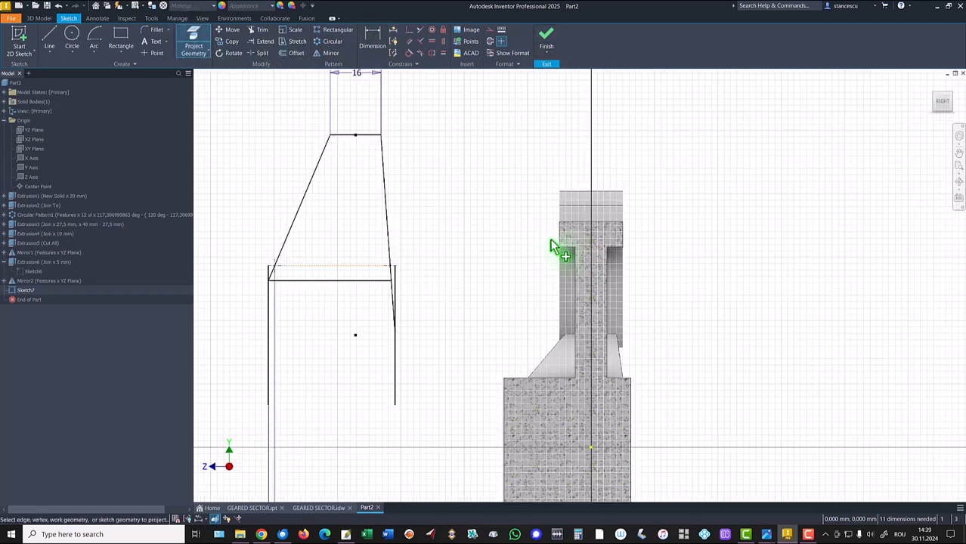
{"action": "left_click", "coordinate": [568, 247]}
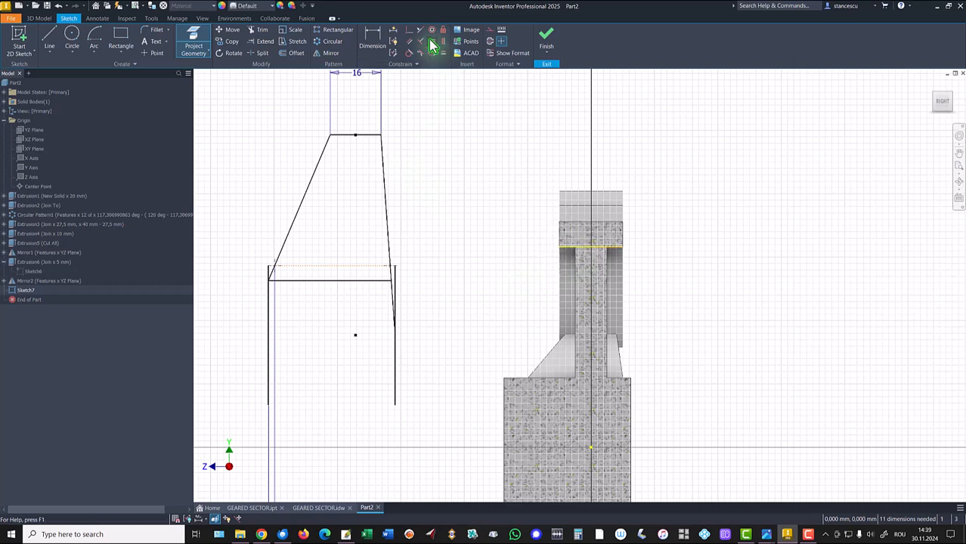
- Make the midpoint of the pasted profile's 16 mm line coincident with the midpoint of the projected rim edge
{"action": "left_click", "coordinate": [408, 31]}
{"action": "left_click", "coordinate": [357, 135]}
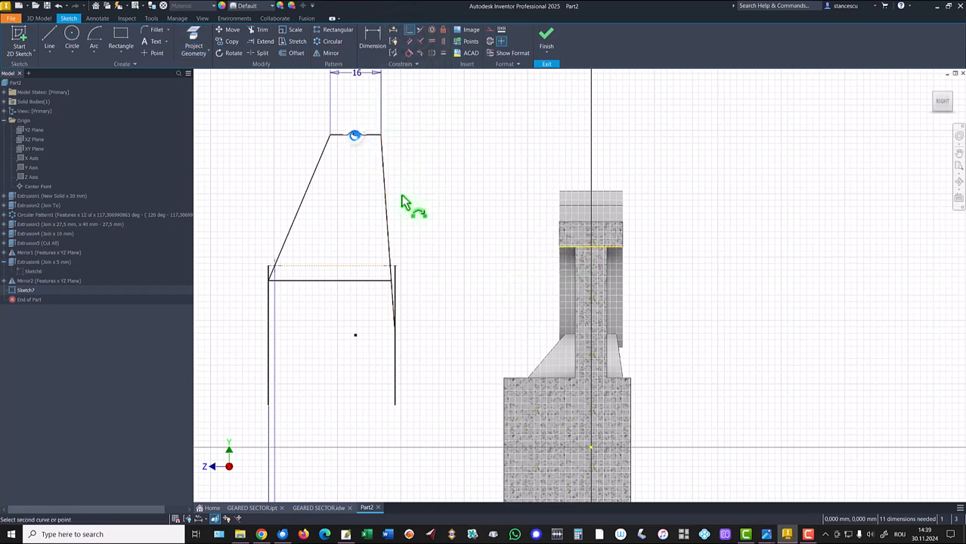
{"action": "left_click", "coordinate": [592, 247]}
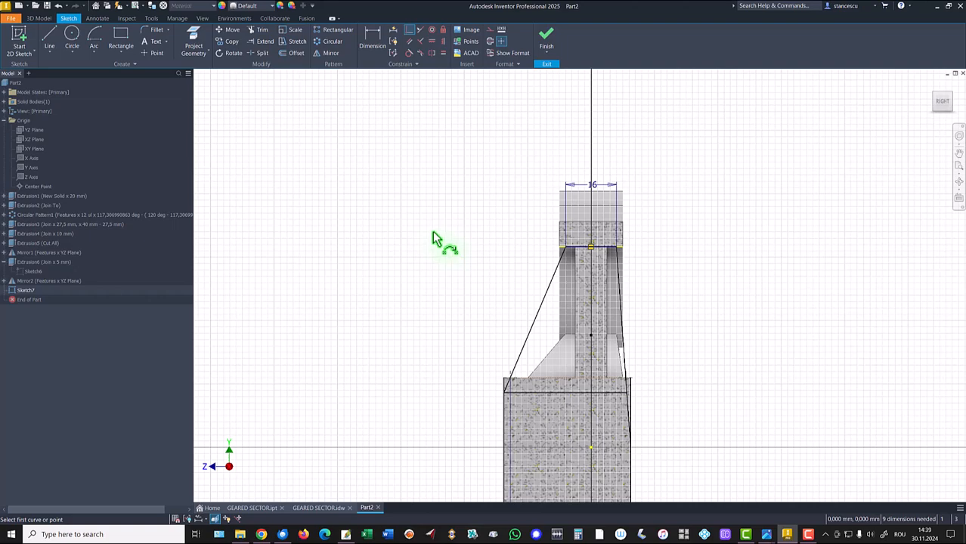
{"action": "key", "text": "Home"}
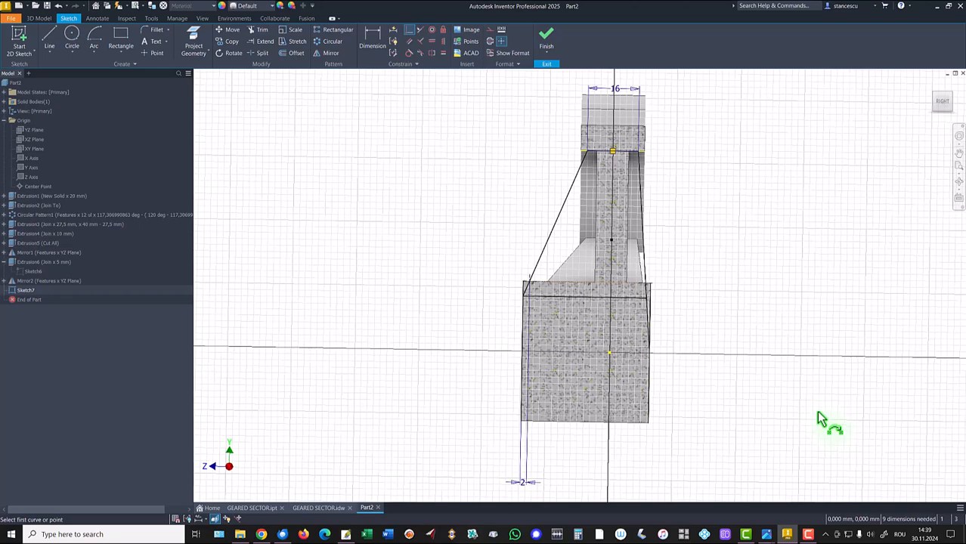
{"action": "left_click", "coordinate": [942, 100]}
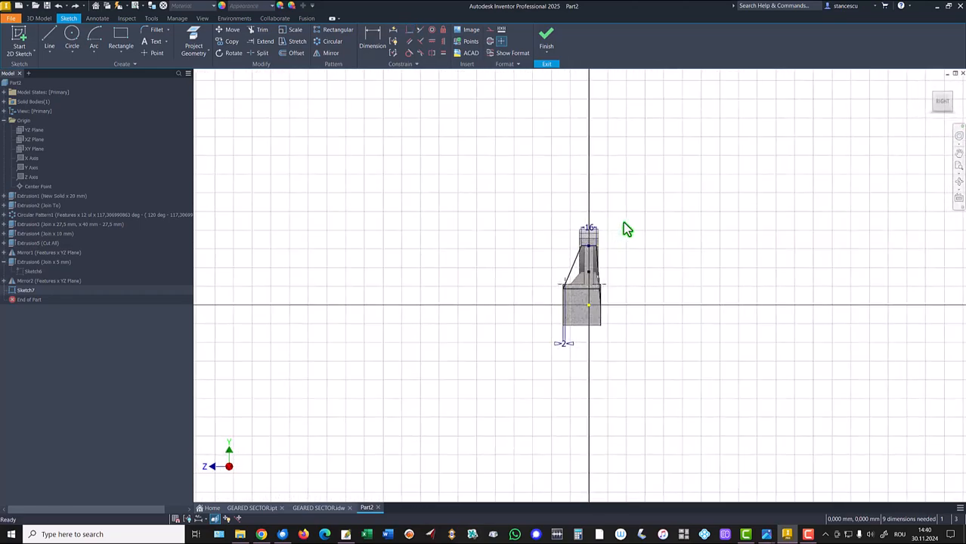
{"action": "key", "text": "Home"}
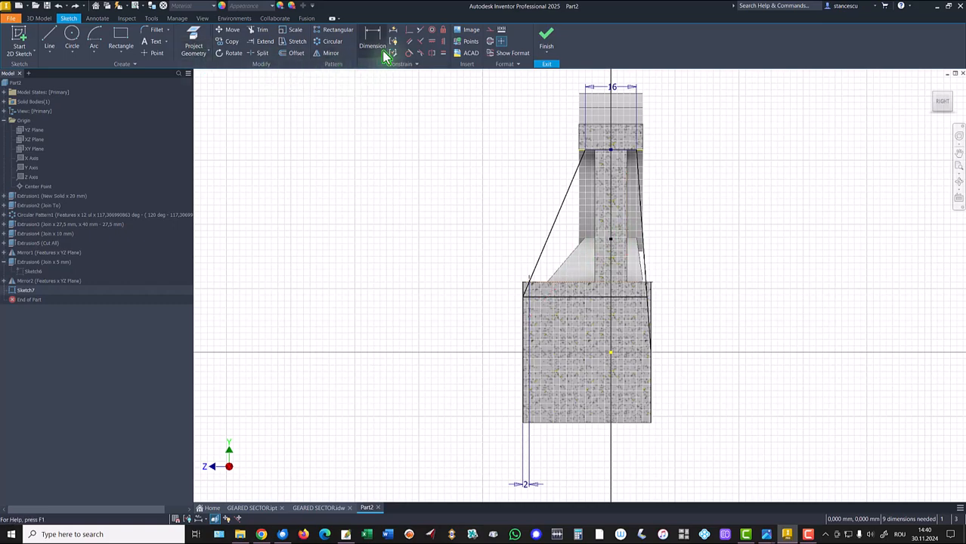
- Finish the sketch and extrude the middle web profile 5 mm symmetrically, joined to the body
{"action": "left_click", "coordinate": [544, 41]}
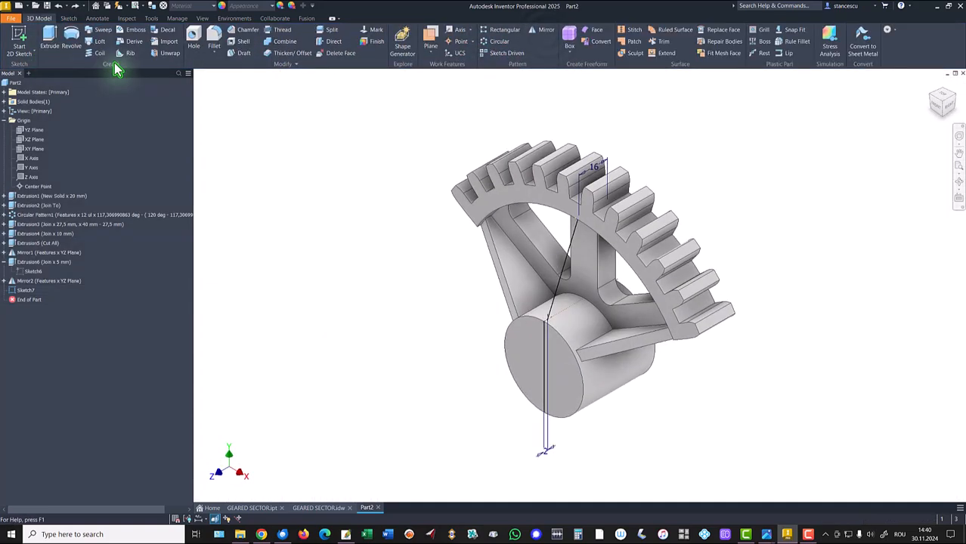
{"action": "left_click", "coordinate": [50, 40]}
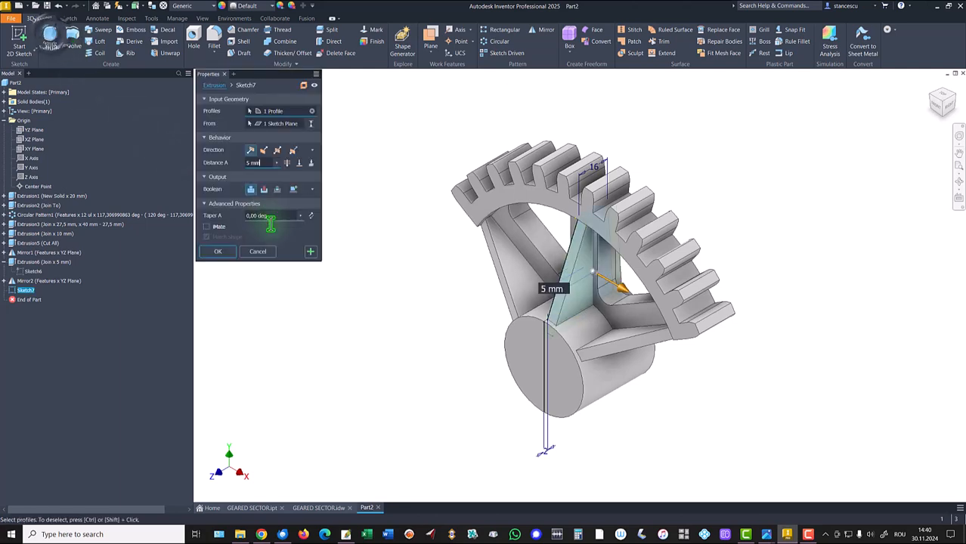
{"action": "left_click", "coordinate": [276, 150]}
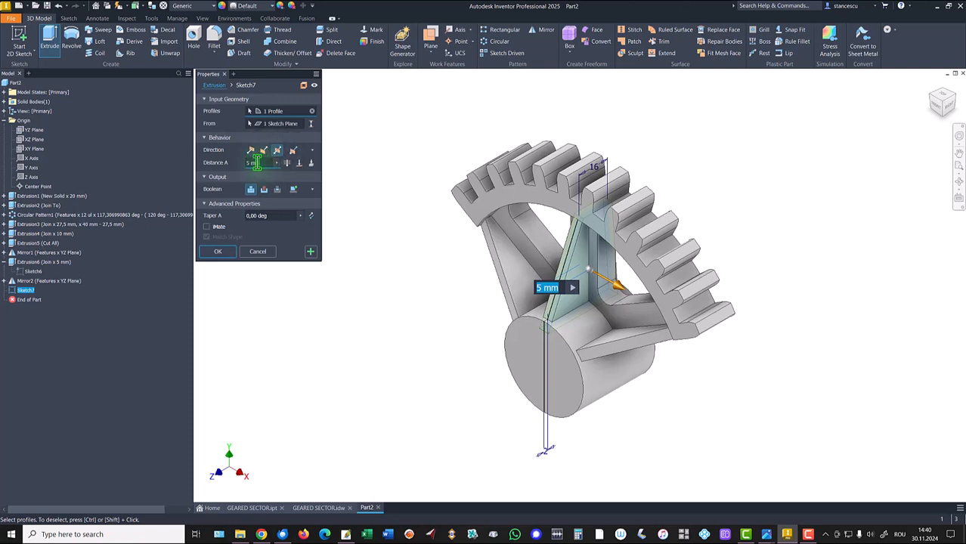
{"action": "left_click", "coordinate": [215, 255]}
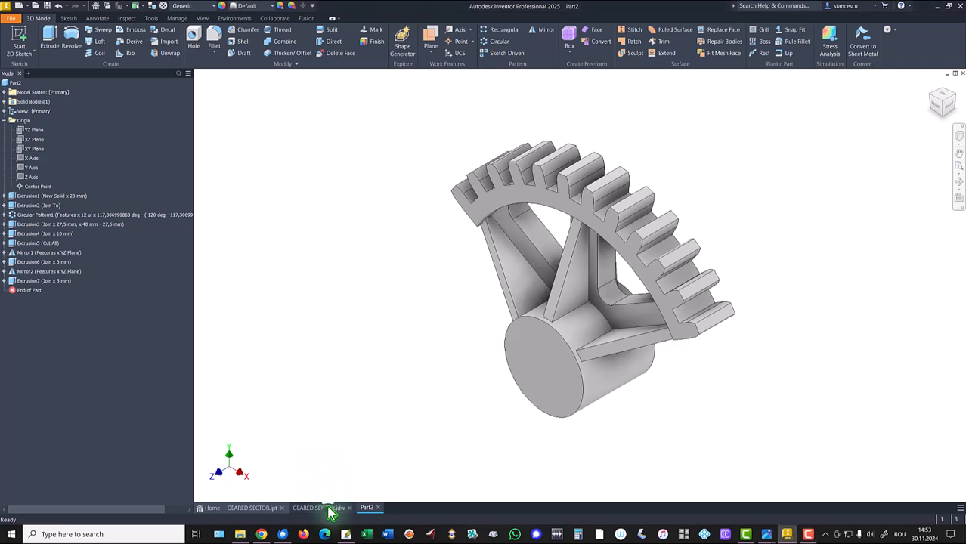
- Check the bore diameter in GEARED SECTOR.idw and cut a concentric 25 mm through-all hole from the hub's front face in Part2
{"action": "left_click", "coordinate": [318, 507]}
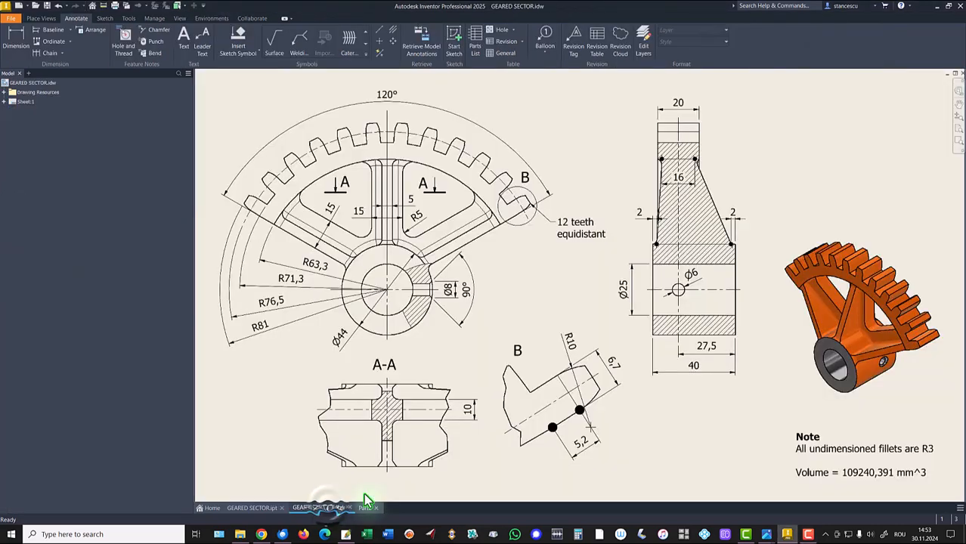
{"action": "left_click", "coordinate": [630, 289]}
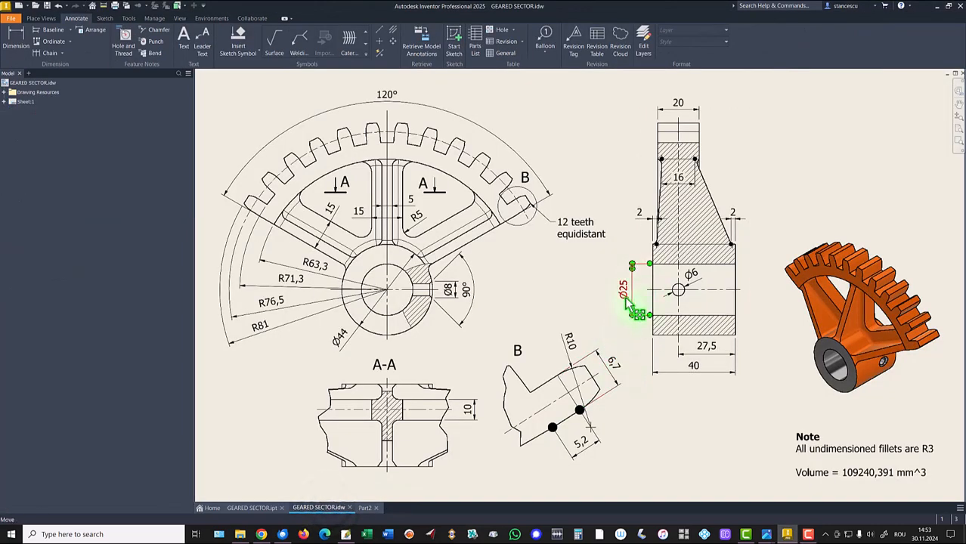
{"action": "left_click", "coordinate": [365, 508]}
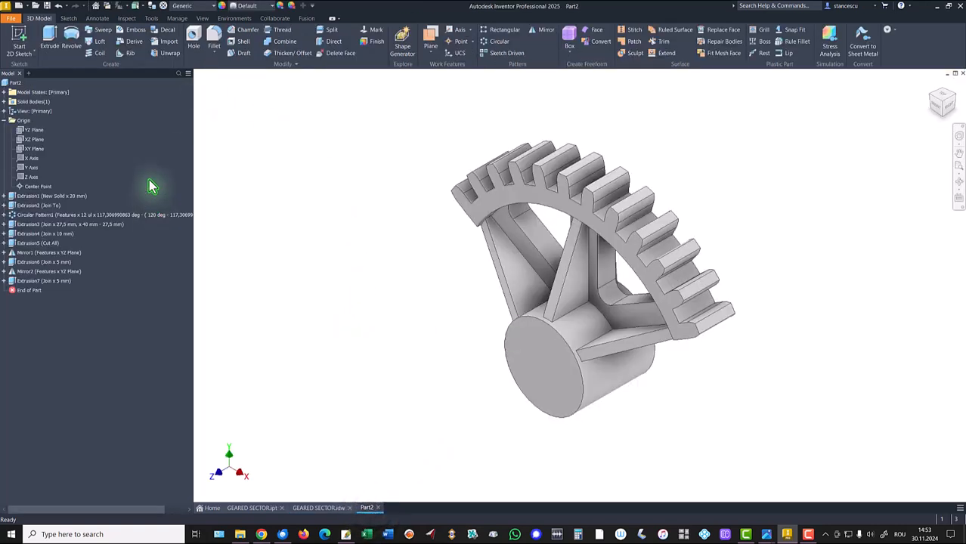
{"action": "left_click", "coordinate": [191, 39]}
{"action": "left_click", "coordinate": [556, 387]}
{"action": "left_click", "coordinate": [578, 359]}
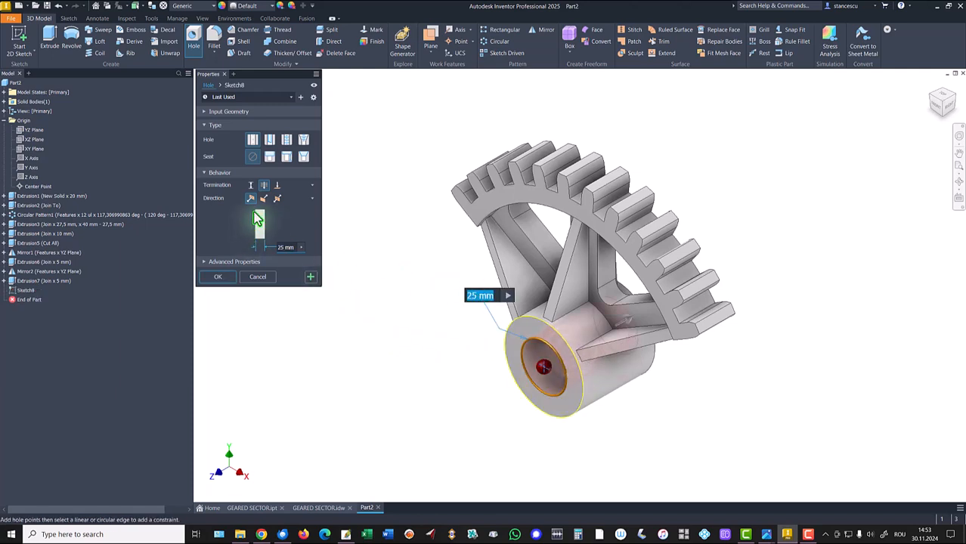
{"action": "left_click", "coordinate": [223, 277]}
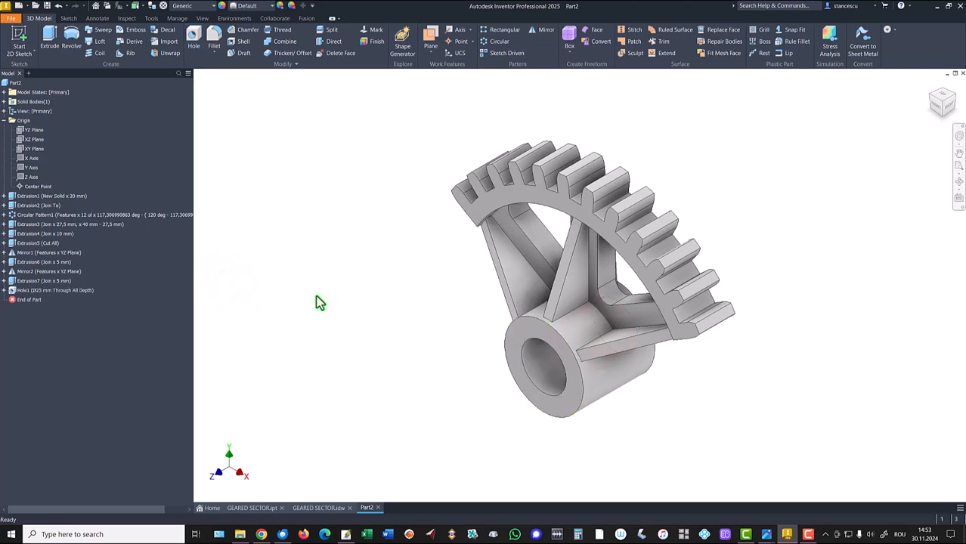
{"action": "key", "text": "F6"}
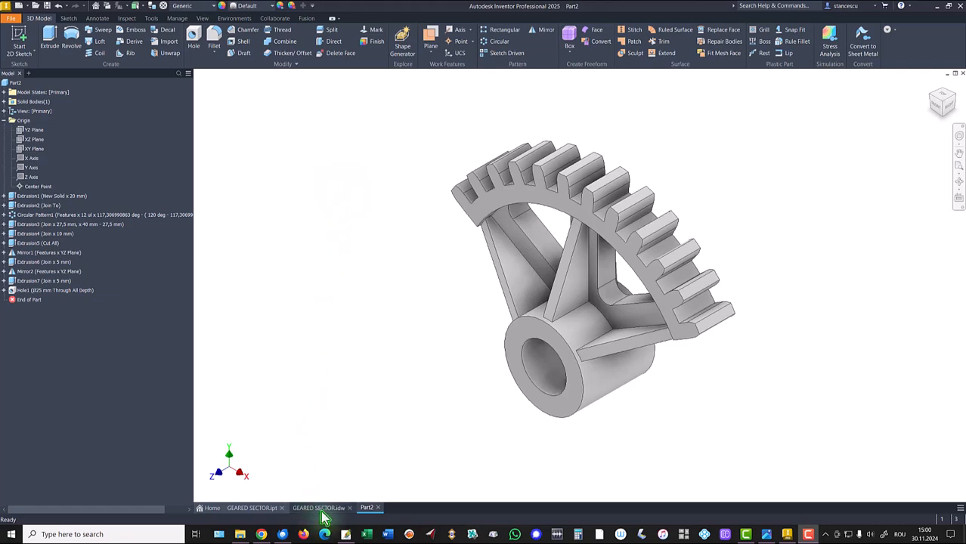
- Examine the hub's radial hole in GEARED SECTOR.idw for its diameter, countersink and axial position, and return to Part2
{"action": "left_click", "coordinate": [322, 512]}
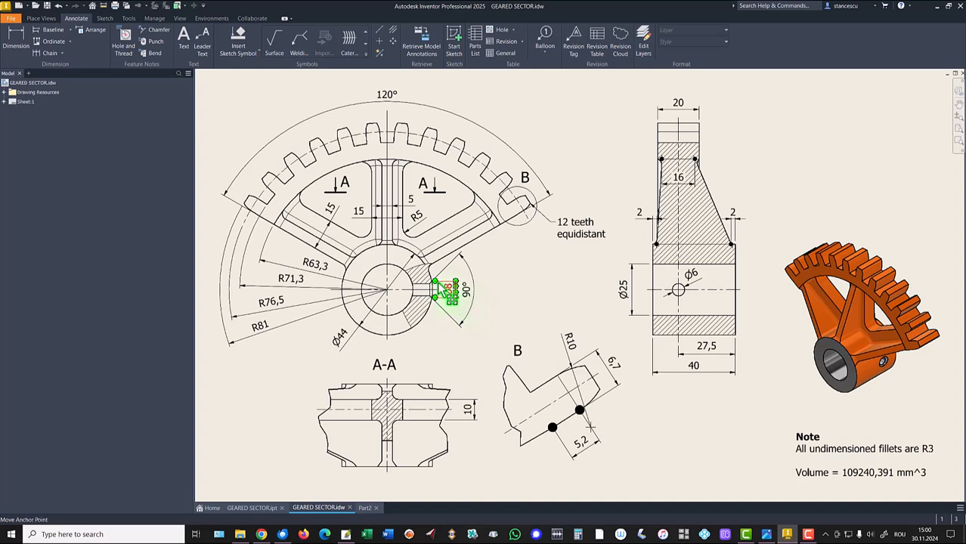
{"action": "scroll", "coordinate": [452, 296], "scroll_direction": "up", "scroll_amount": 5}
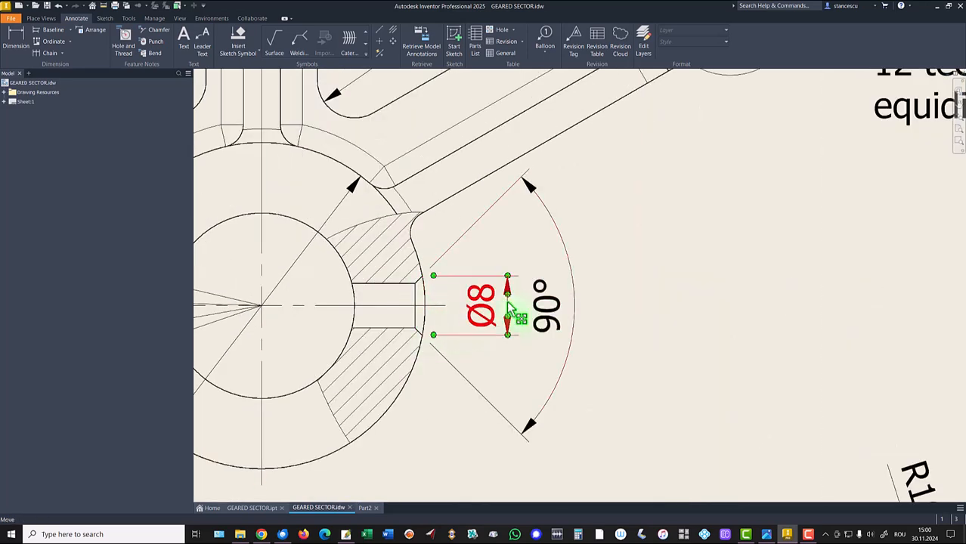
{"action": "middle_click_drag", "start_coordinate": [701, 367], "coordinate": [342, 340]}
{"action": "middle_click_drag", "start_coordinate": [654, 358], "coordinate": [425, 336]}
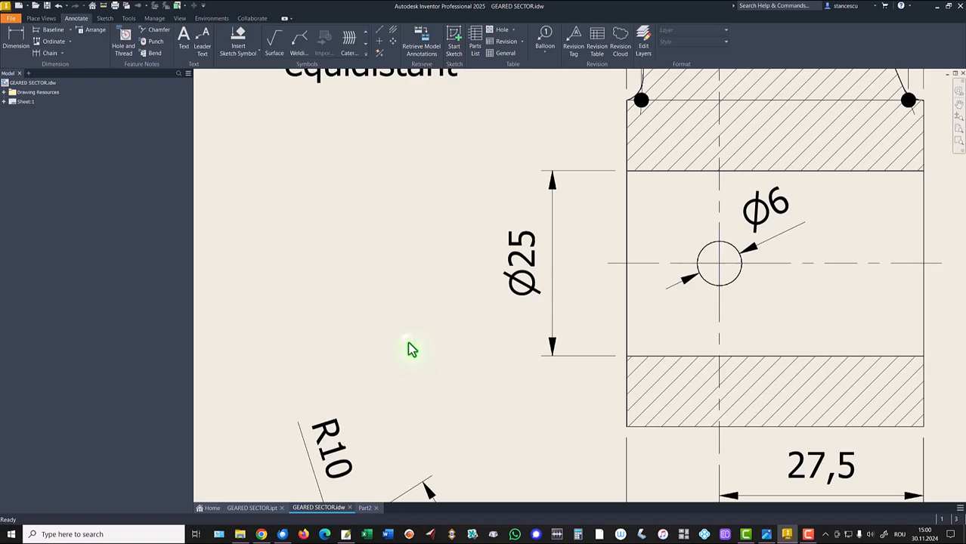
{"action": "key", "text": "Home"}
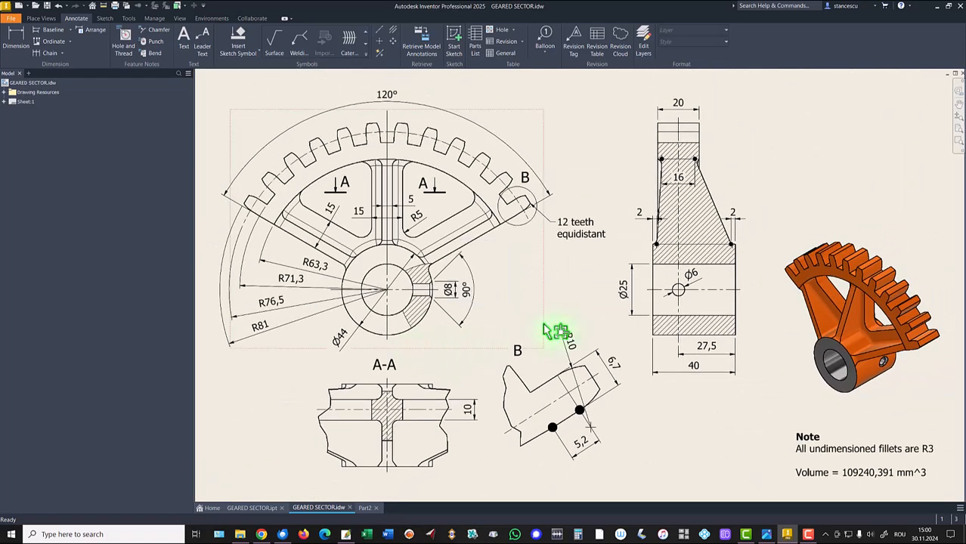
{"action": "left_click", "coordinate": [365, 507]}
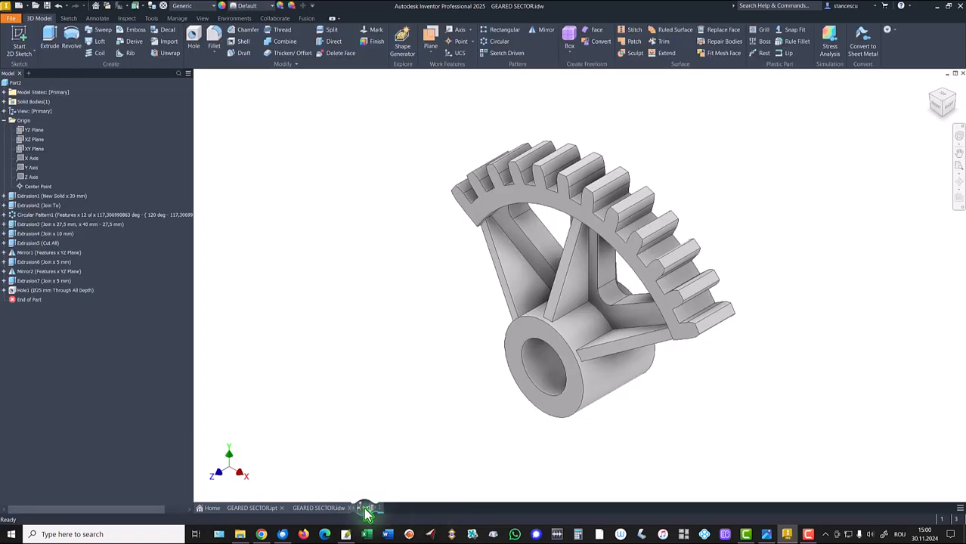
- Start a new sketch on the XY plane with sliced graphics
{"action": "left_click", "coordinate": [31, 148]}
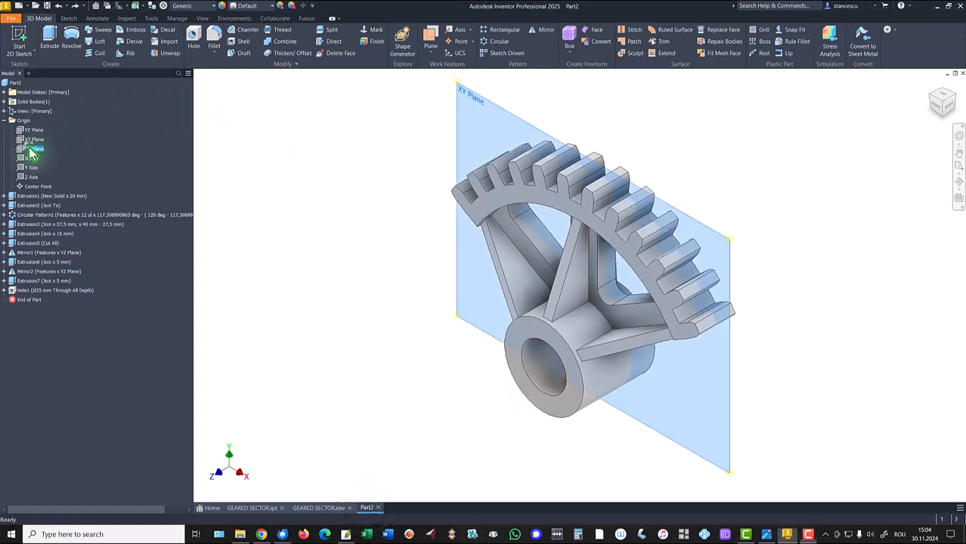
{"action": "left_click", "coordinate": [605, 274]}
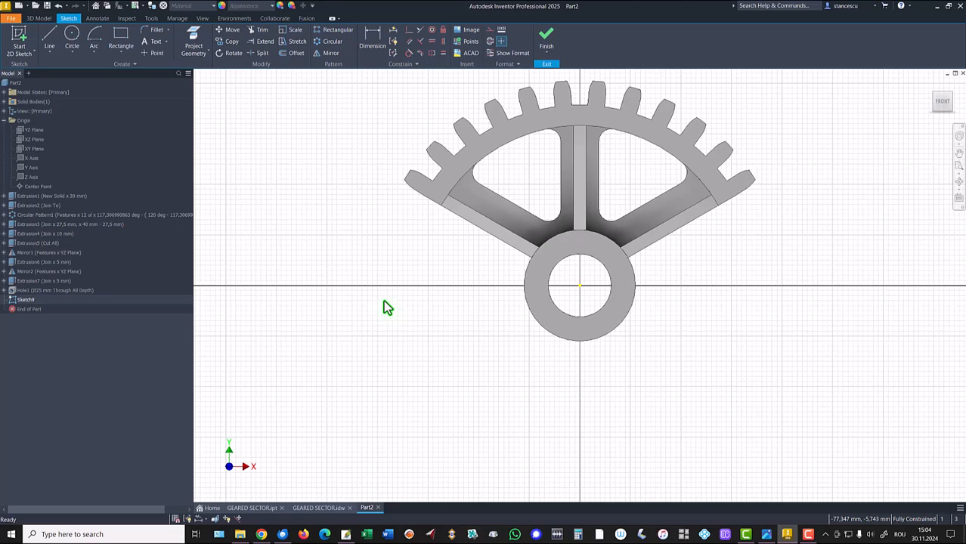
{"action": "key", "text": "F7"}
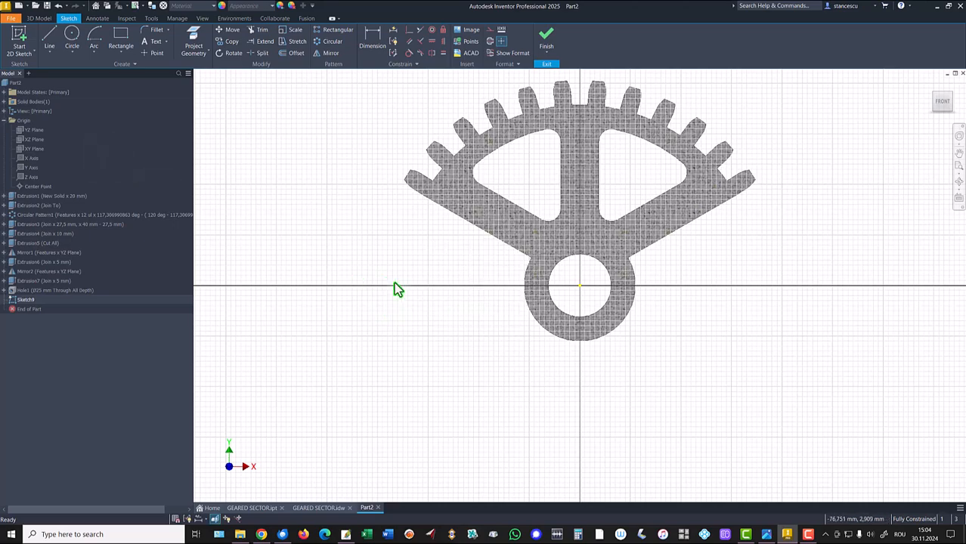
{"action": "scroll", "coordinate": [412, 289], "scroll_direction": "down", "scroll_amount": 3}
{"action": "middle_click_drag", "start_coordinate": [430, 323], "coordinate": [293, 369]}
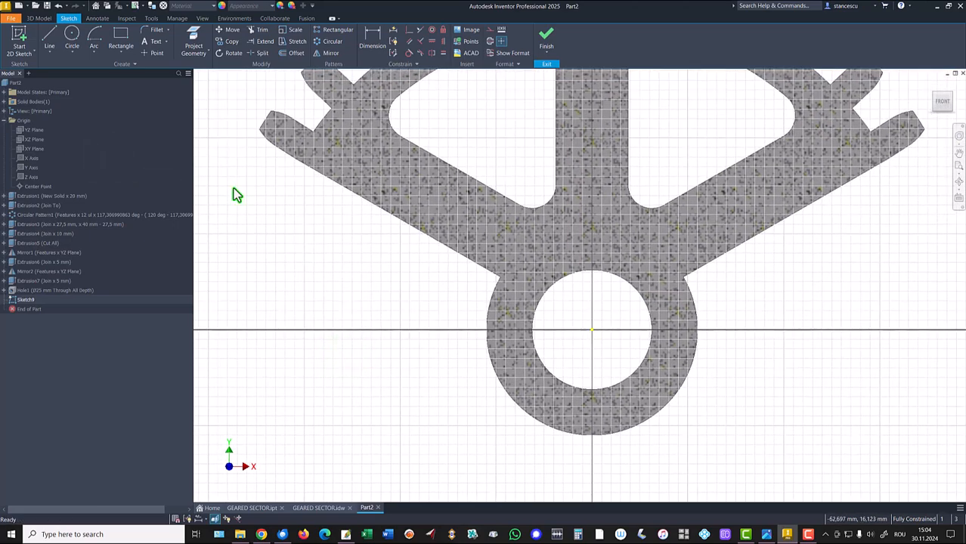
- Draw a closed five-line countersunk-hole half-profile from the hub center along the X axis, about 26.7 mm long and 8.3 mm high at its outer end
{"action": "left_click", "coordinate": [51, 37]}
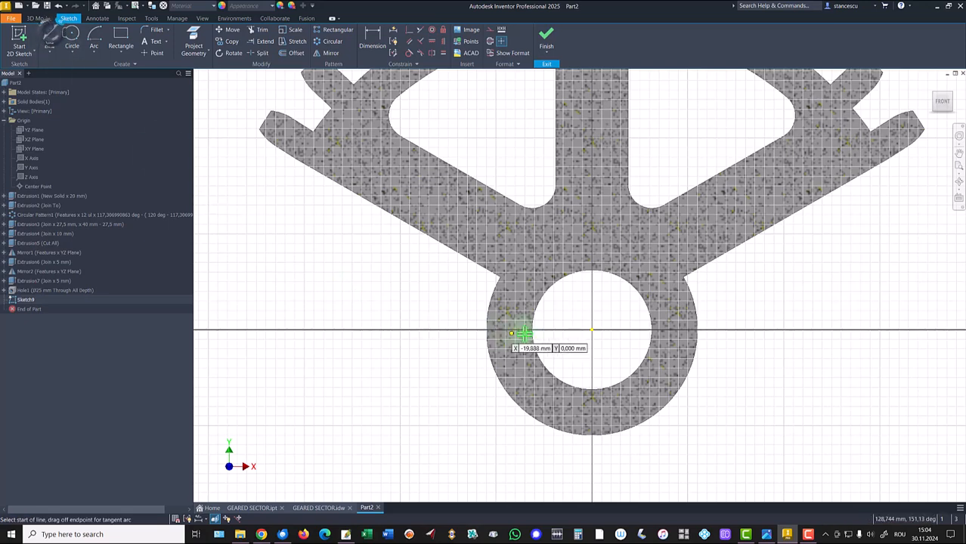
{"action": "left_click", "coordinate": [592, 329]}
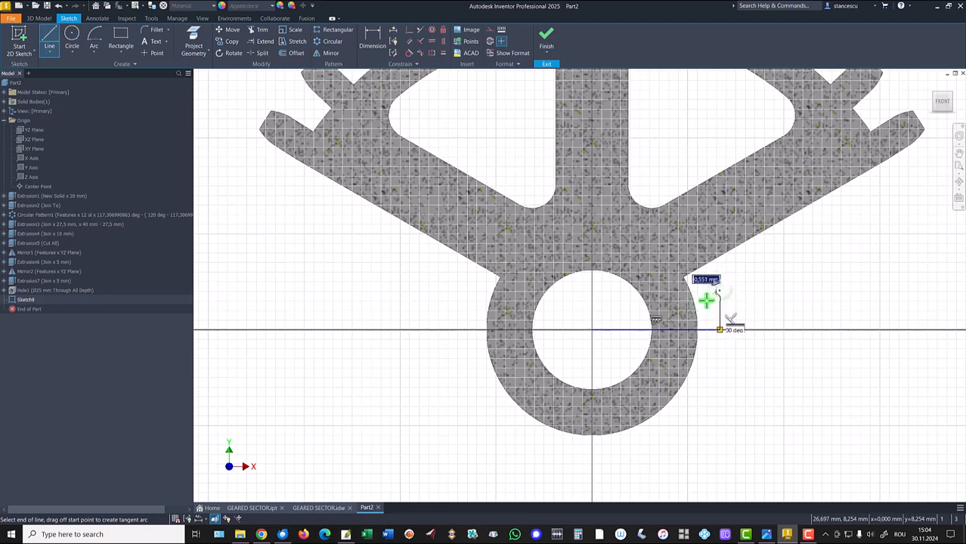
{"action": "left_click", "coordinate": [683, 310]}
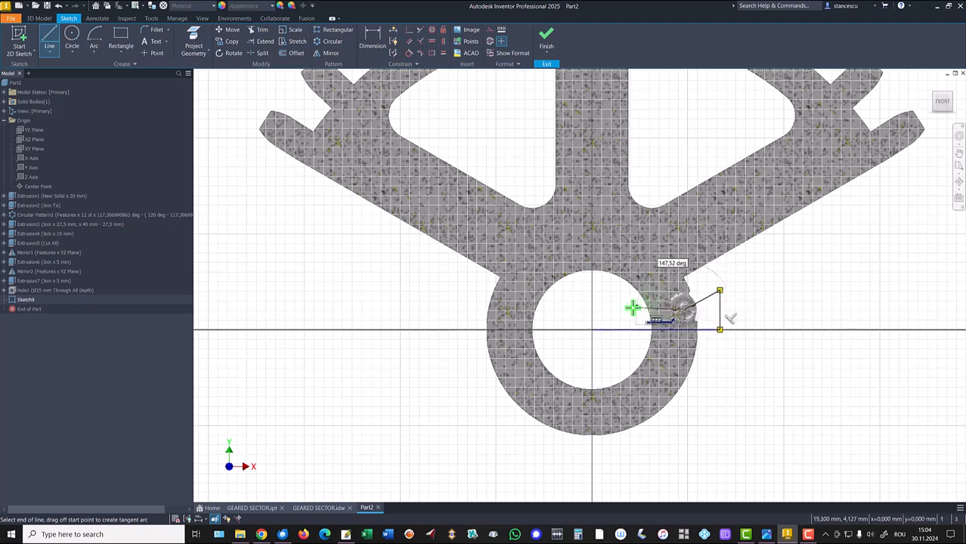
{"action": "left_click", "coordinate": [592, 310]}
{"action": "left_click", "coordinate": [593, 329]}
{"action": "key", "text": "Escape"}
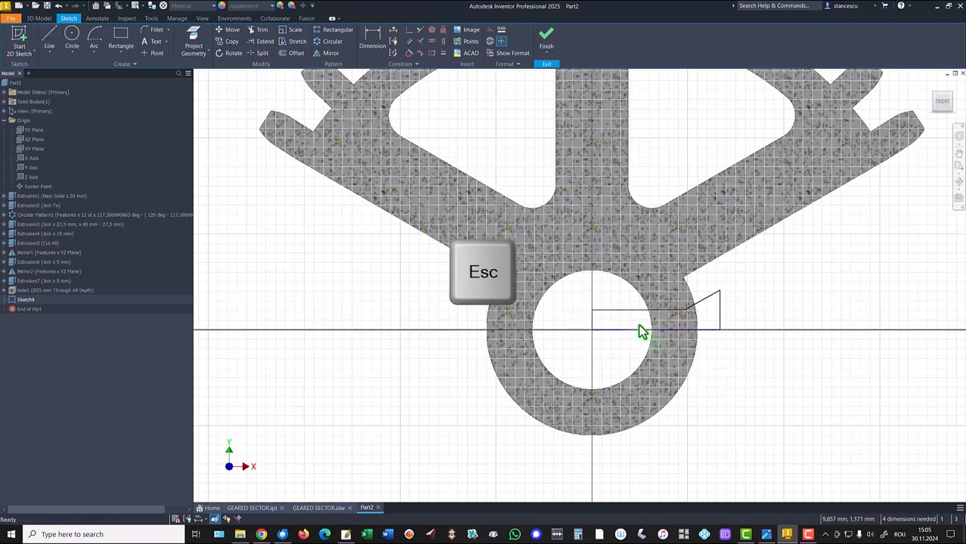
- Make the profile's line along the X axis a centerline and set the sloped line's angle to it to 45° using 90/2
{"action": "left_click", "coordinate": [624, 331]}
{"action": "right_click", "coordinate": [621, 339]}
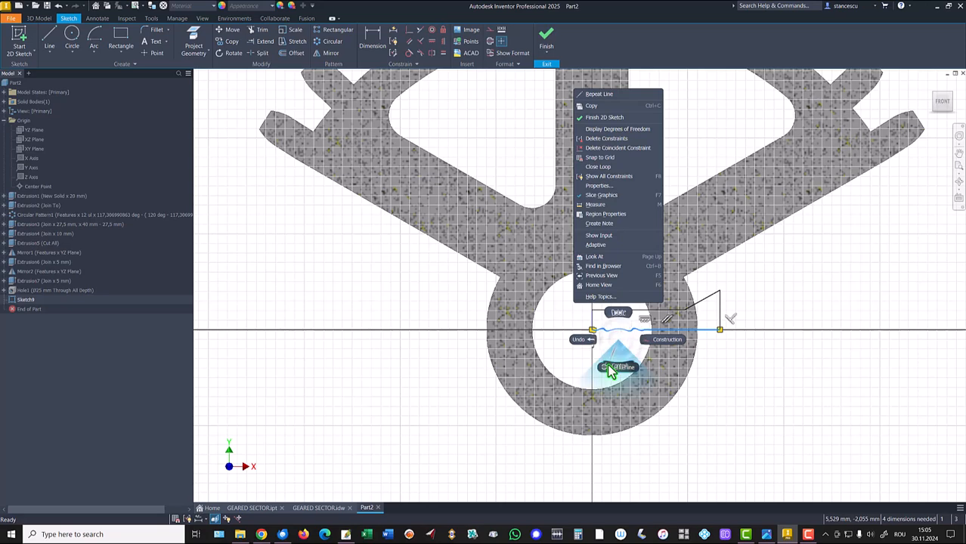
{"action": "left_click", "coordinate": [611, 368]}
{"action": "left_click", "coordinate": [373, 38]}
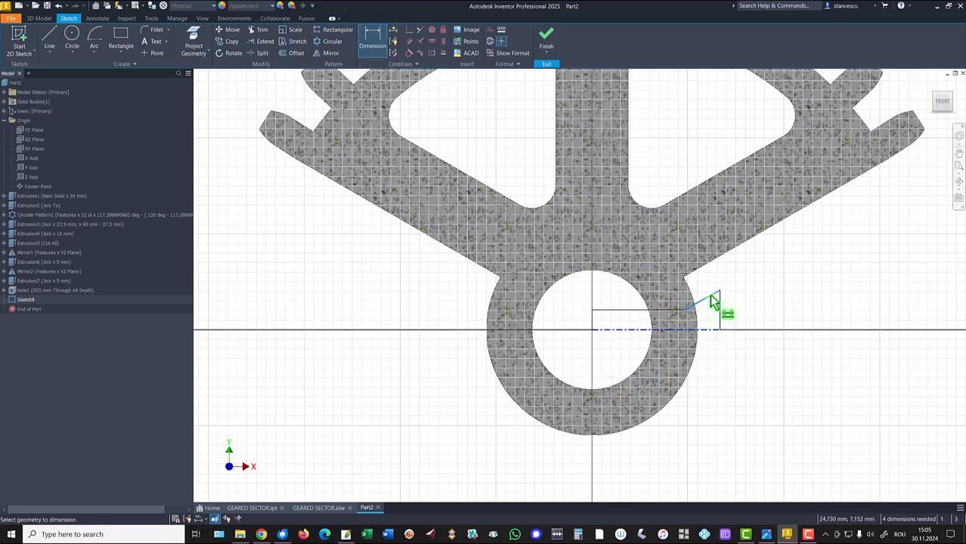
{"action": "left_click", "coordinate": [714, 330]}
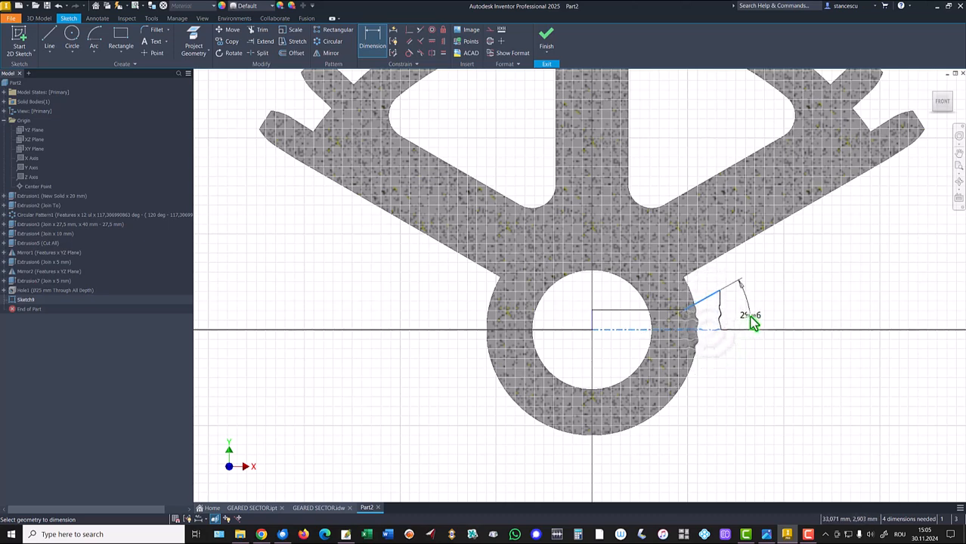
{"action": "left_click", "coordinate": [752, 323]}
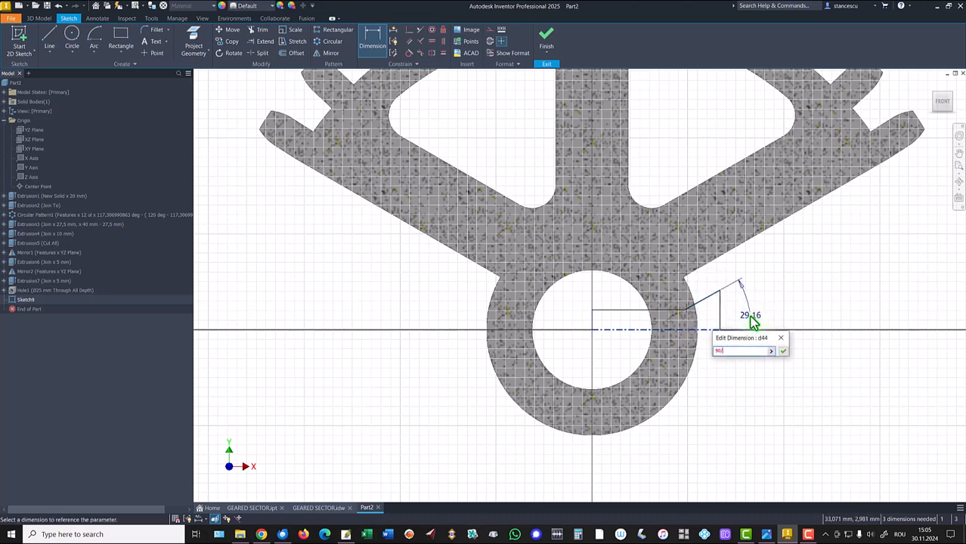
{"action": "key", "text": "Return"}
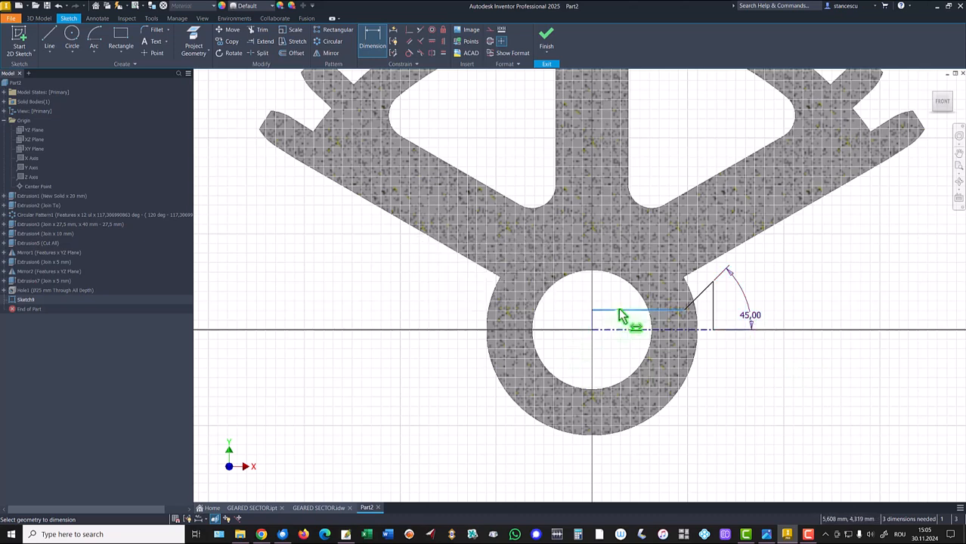
- Dimension the hole's straight section as a 6 mm diameter about the centerline
{"action": "left_click", "coordinate": [572, 327]}
{"action": "type", "text": "6"}
{"action": "key", "text": "Return"}
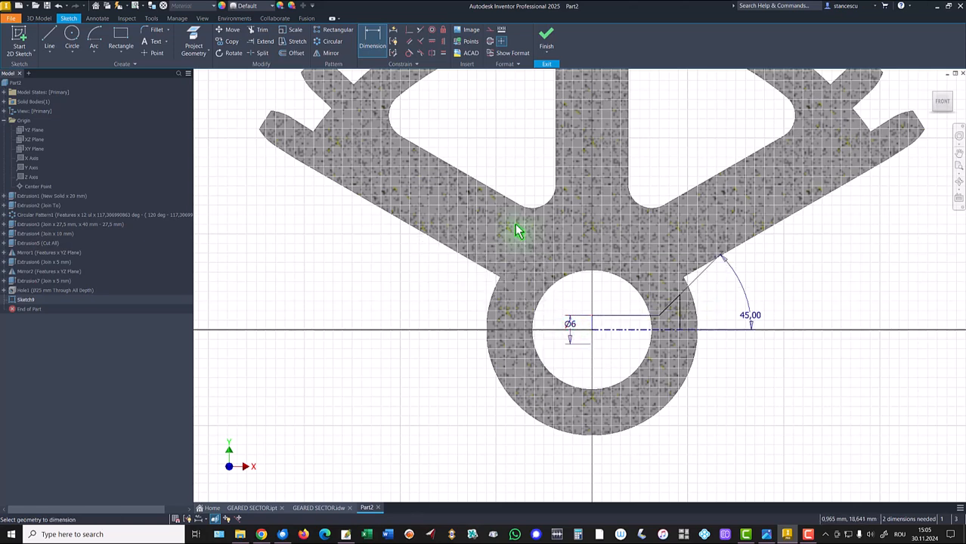
{"action": "key", "text": "Escape"}
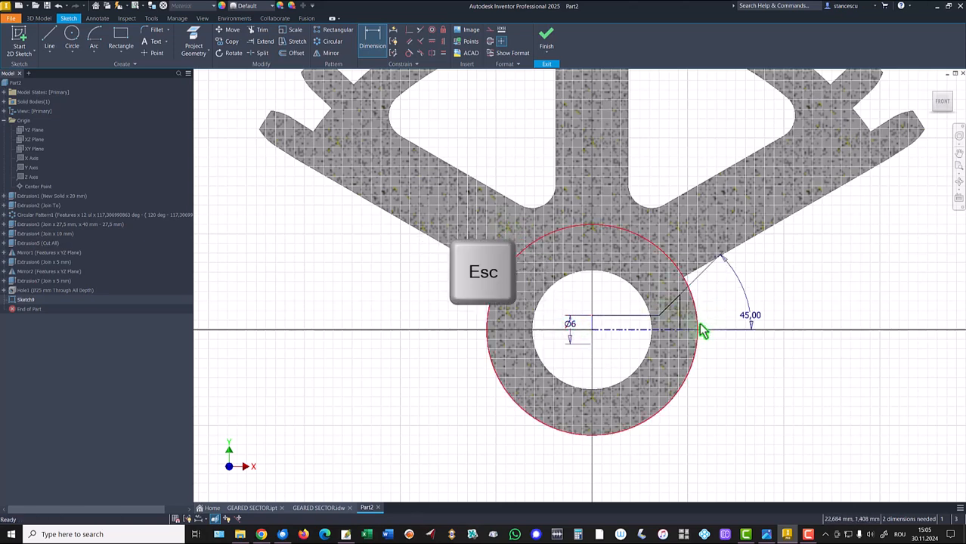
- Stretch the profile's end line past the hub, project the hub's outer circle and make the end line tangent to it
{"action": "left_click_drag", "start_coordinate": [681, 329], "coordinate": [703, 329]}
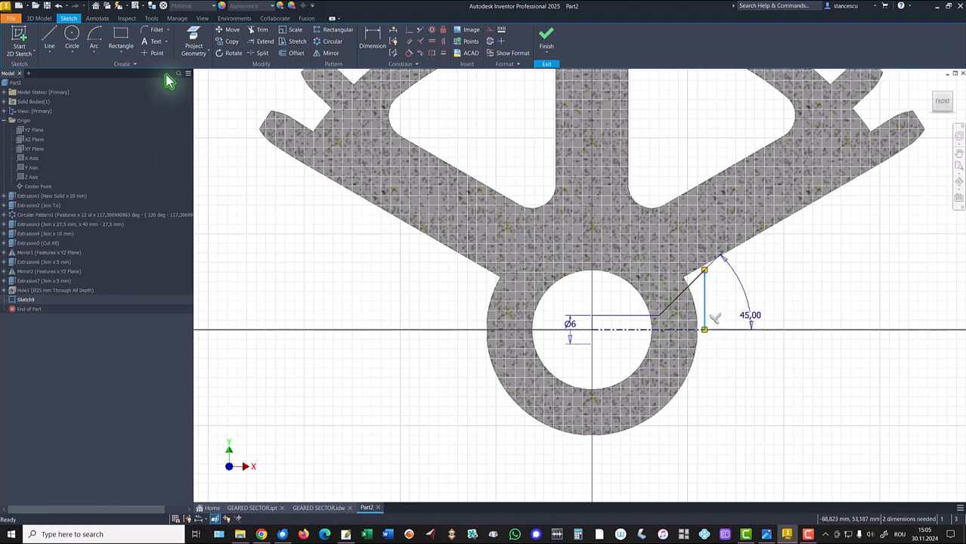
{"action": "left_click", "coordinate": [198, 46]}
{"action": "left_click", "coordinate": [688, 389]}
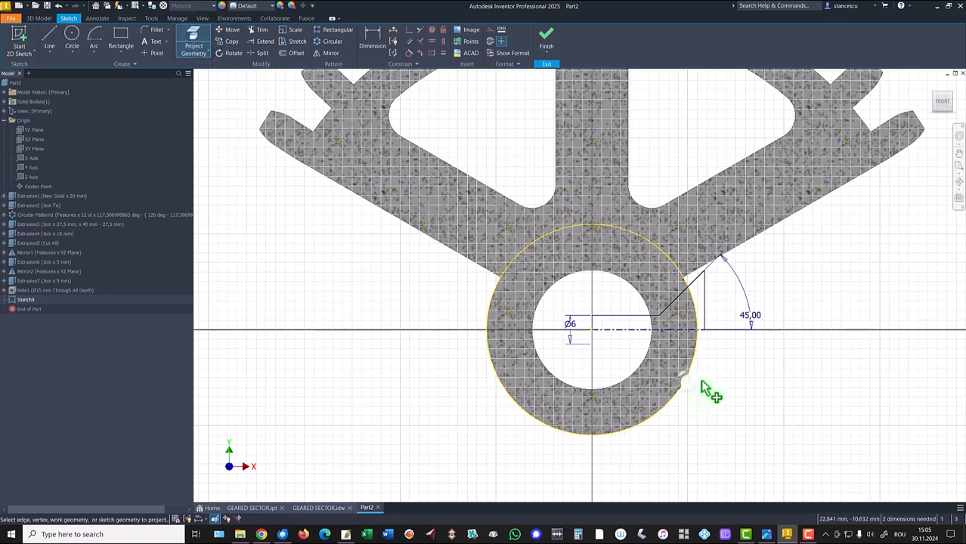
{"action": "mouse_move", "coordinate": [731, 336]}
{"action": "middle_mouse_down"}
{"action": "mouse_move", "coordinate": [721, 375]}
{"action": "mouse_move", "coordinate": [733, 411]}
{"action": "middle_mouse_up"}
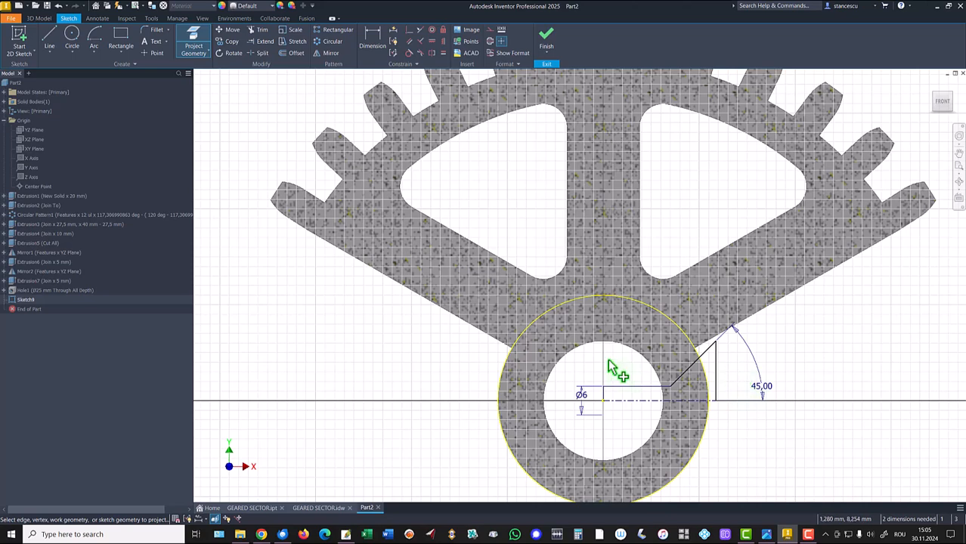
{"action": "left_click", "coordinate": [408, 53]}
{"action": "left_click", "coordinate": [721, 384]}
{"action": "left_click", "coordinate": [707, 415]}
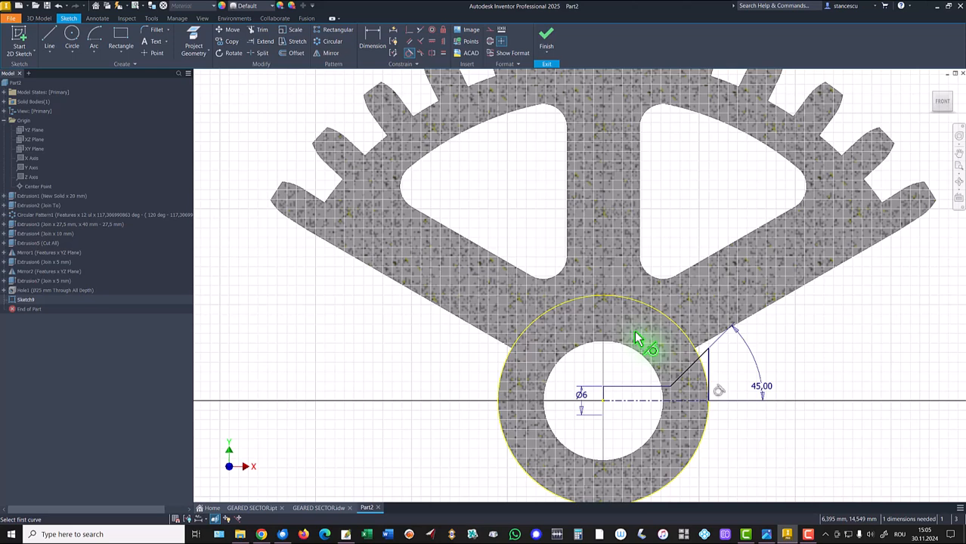
- Place a sketch point on the sloped line and constrain it coincident with the projected hub circle
{"action": "left_click", "coordinate": [150, 47]}
{"action": "scroll", "coordinate": [688, 433], "scroll_direction": "up", "scroll_amount": 3}
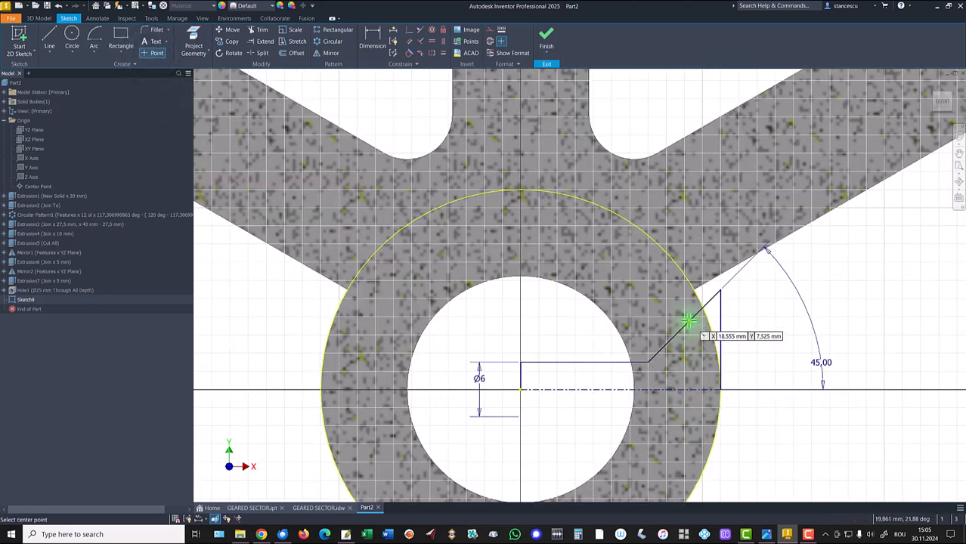
{"action": "left_click", "coordinate": [687, 321]}
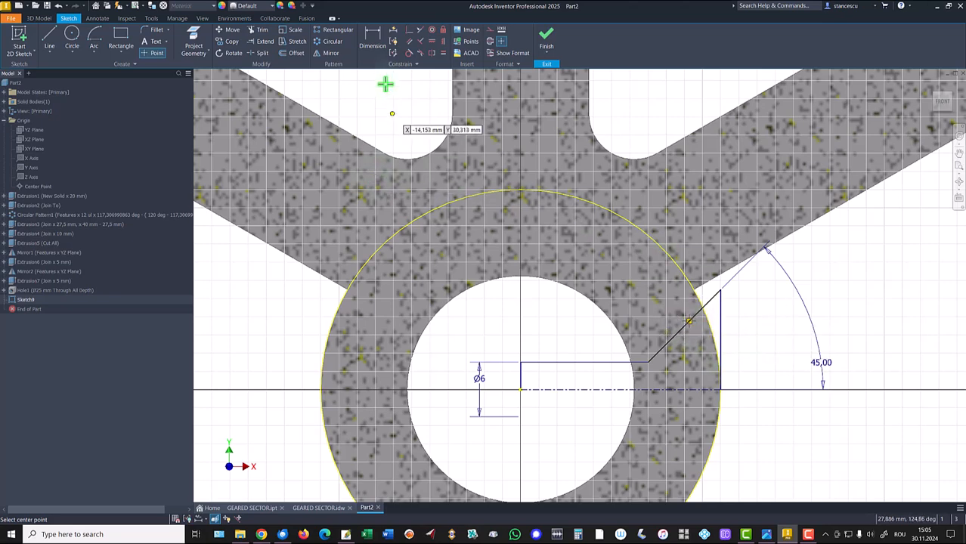
{"action": "left_click", "coordinate": [409, 30]}
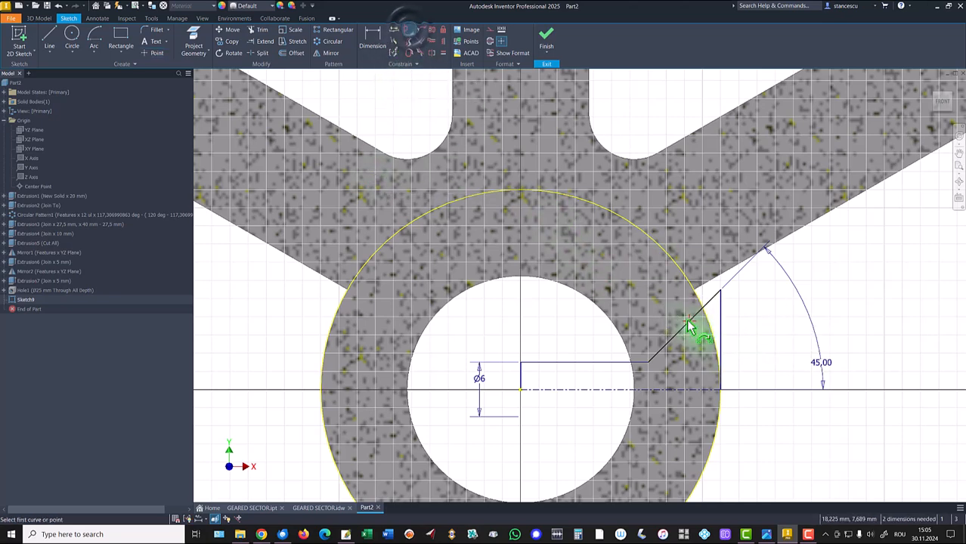
{"action": "left_click", "coordinate": [703, 331]}
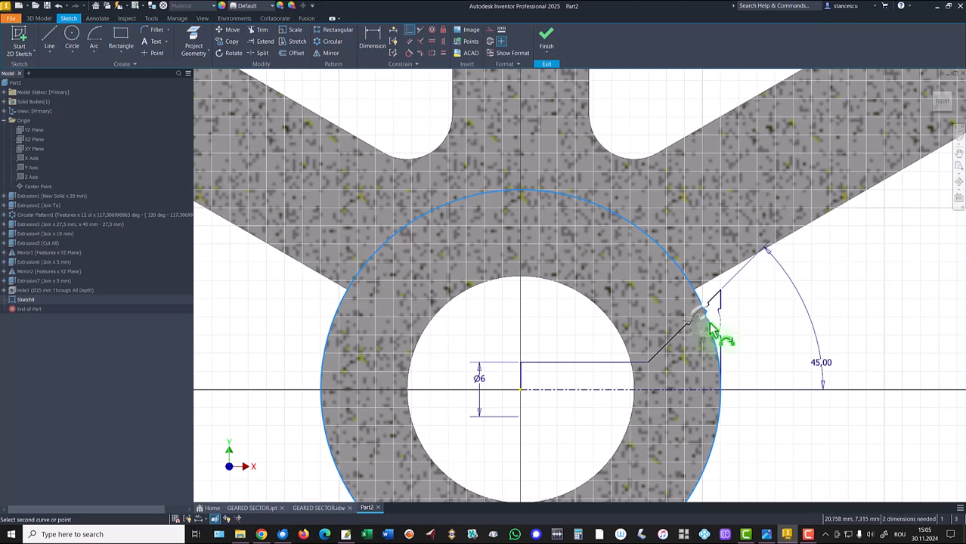
{"action": "left_click", "coordinate": [689, 325]}
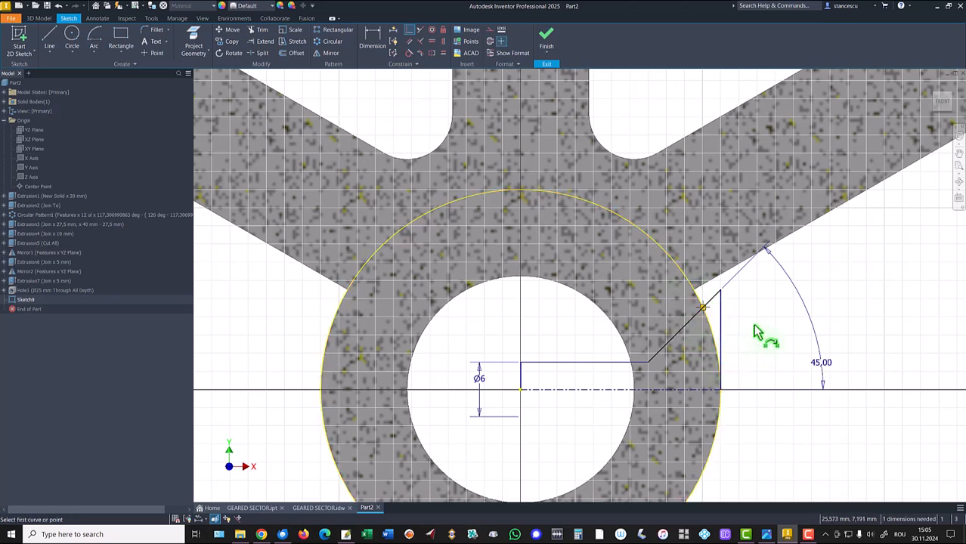
{"action": "key", "text": "Escape"}
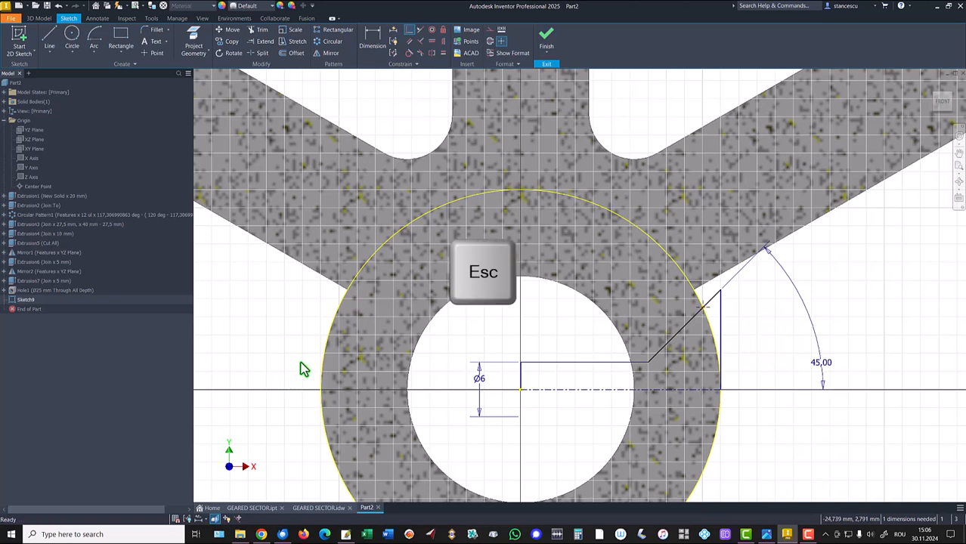
- Turn the projected hub circle into construction geometry and dimension the countersink point as an 8 mm diameter about the centerline
{"action": "left_click", "coordinate": [332, 344]}
{"action": "right_click", "coordinate": [280, 359]}
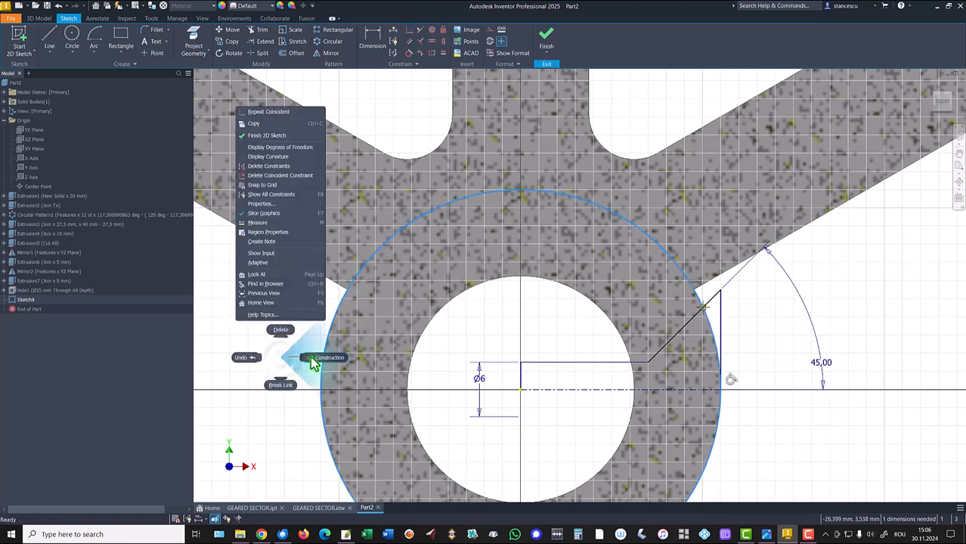
{"action": "left_click", "coordinate": [312, 363]}
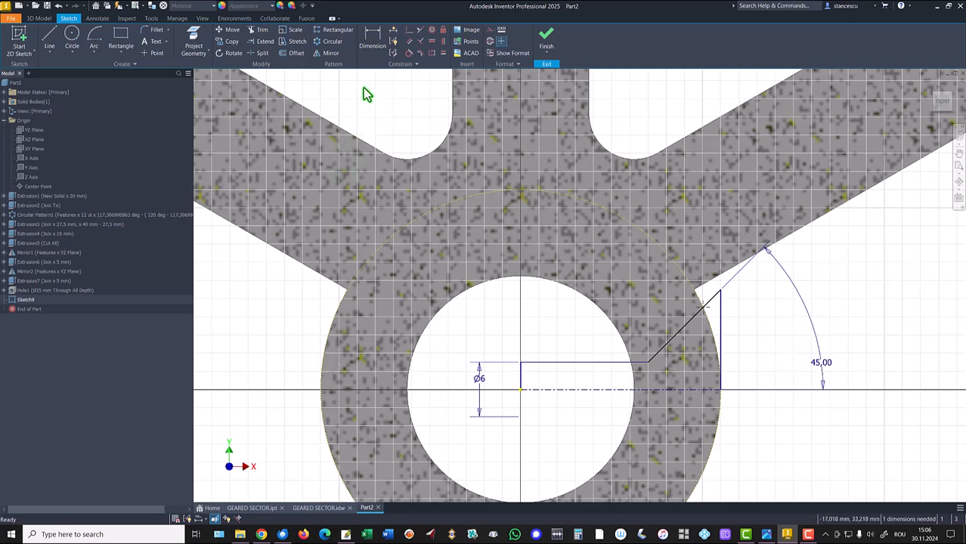
{"action": "left_click", "coordinate": [372, 42]}
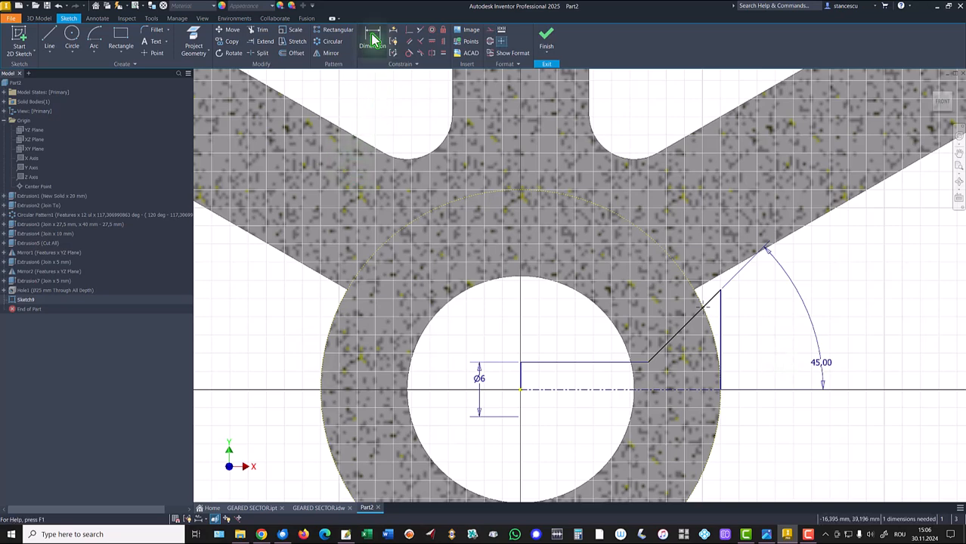
{"action": "left_click", "coordinate": [695, 393]}
{"action": "left_click", "coordinate": [720, 320]}
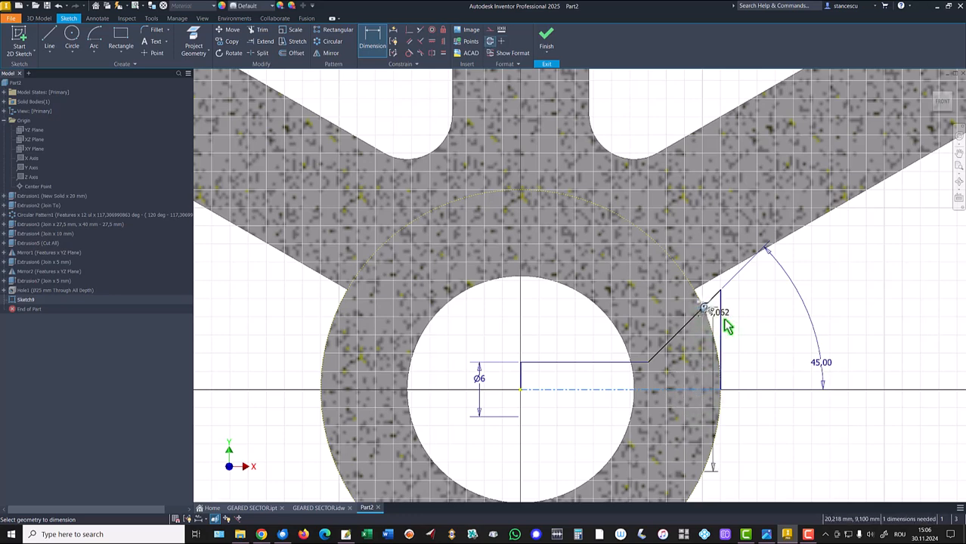
{"action": "left_click", "coordinate": [762, 364]}
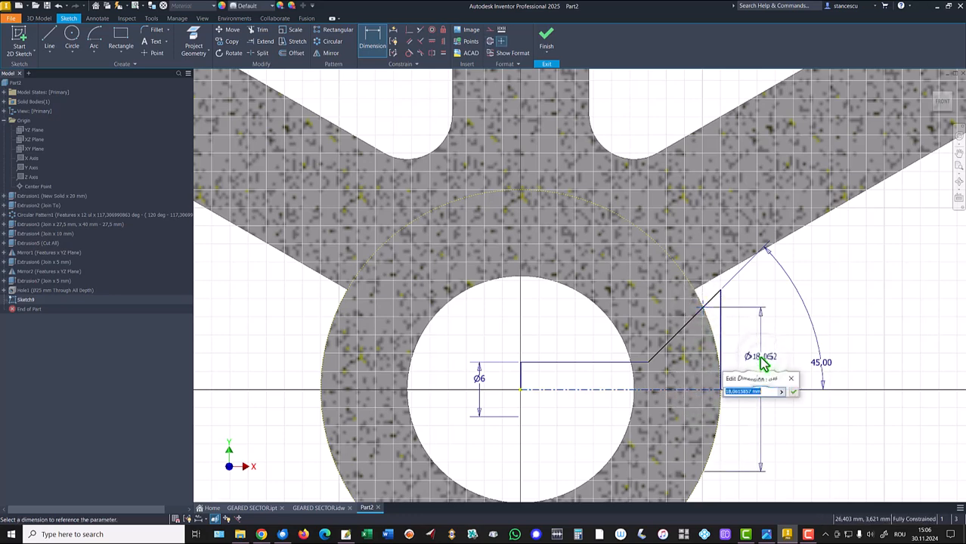
{"action": "key", "text": "Return"}
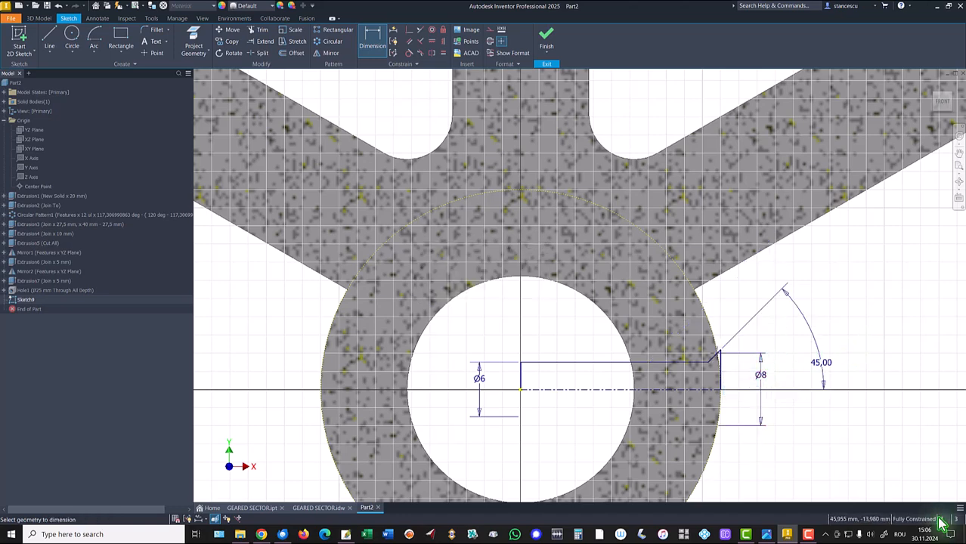
- Finish the sketch and revolve the profile 360° about the centerline as a cut to make the radial countersunk hole
{"action": "left_click", "coordinate": [547, 41]}
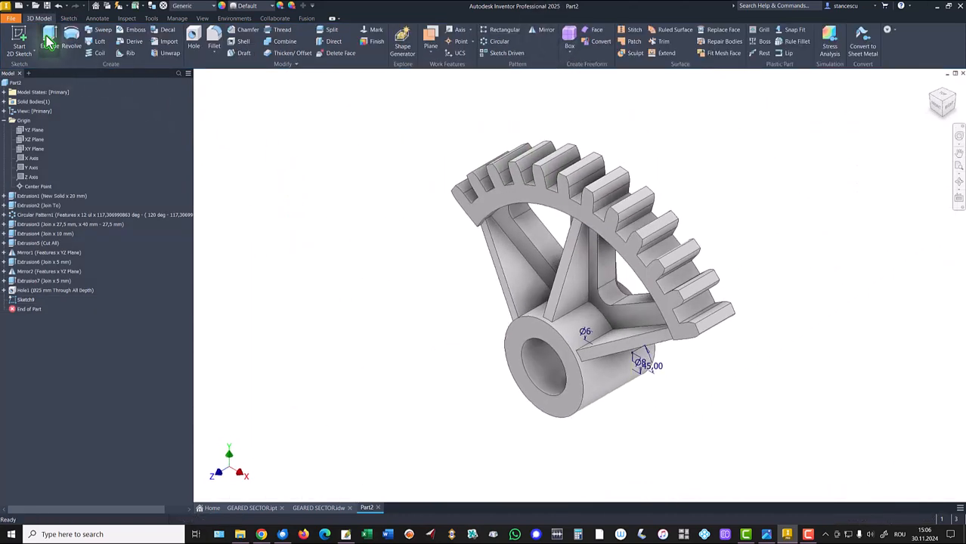
{"action": "left_click", "coordinate": [71, 37]}
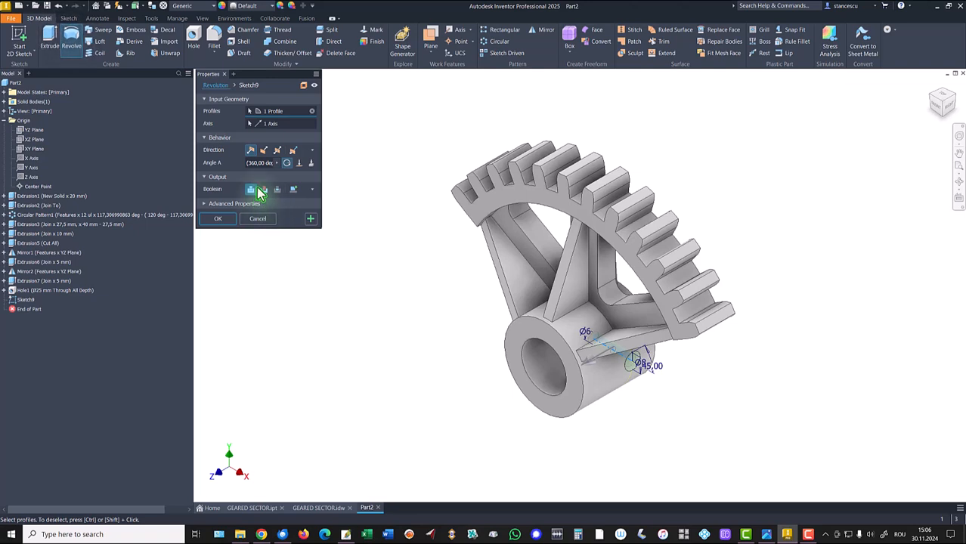
{"action": "left_click", "coordinate": [264, 190]}
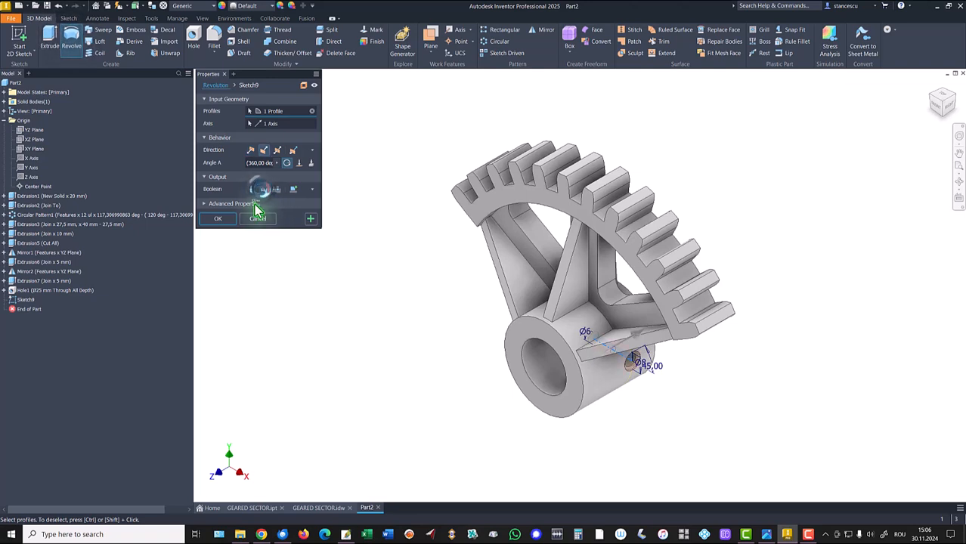
{"action": "left_click", "coordinate": [218, 218]}
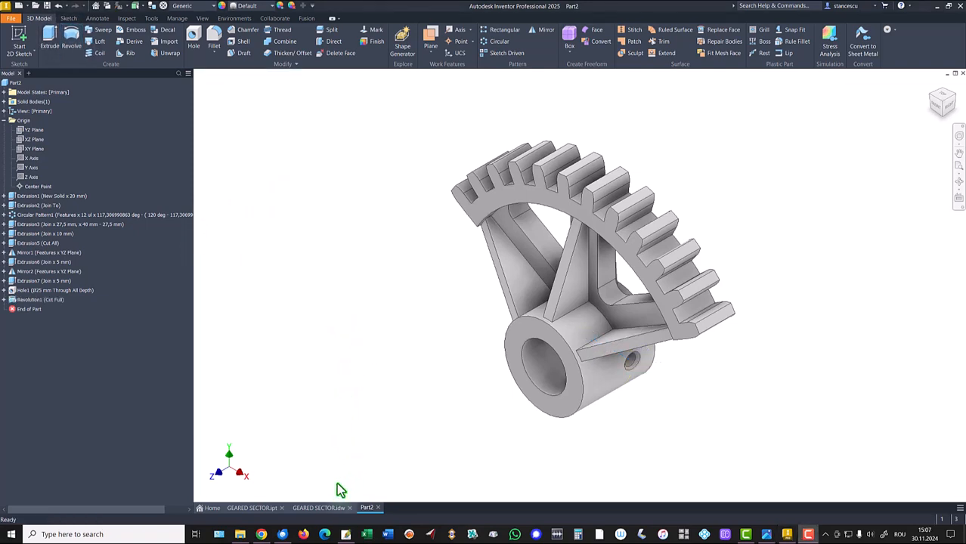
- Check the undimensioned fillet radius in GEARED SECTOR.idw and start a 3 mm fillet in Part2 on five edges around the first front pocket
{"action": "left_click", "coordinate": [318, 507]}
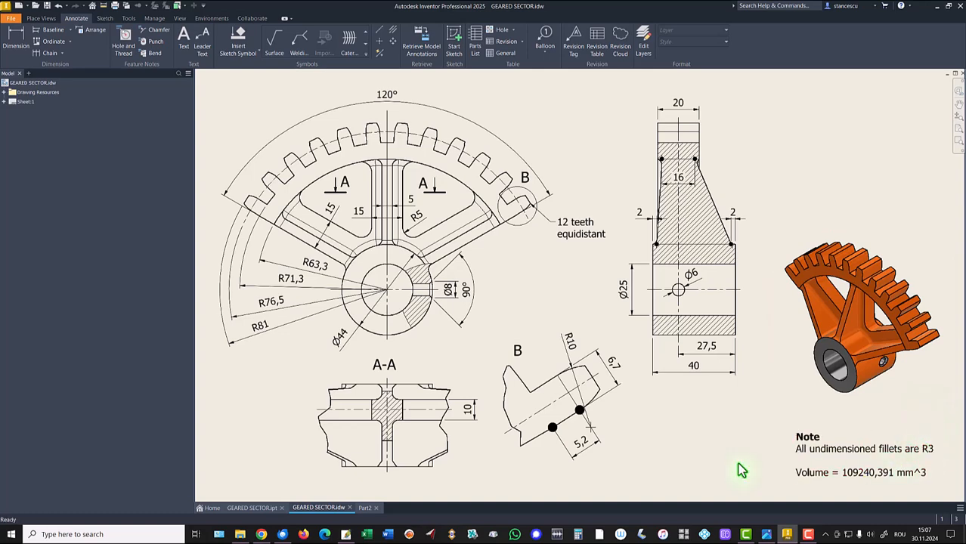
{"action": "left_click", "coordinate": [367, 507]}
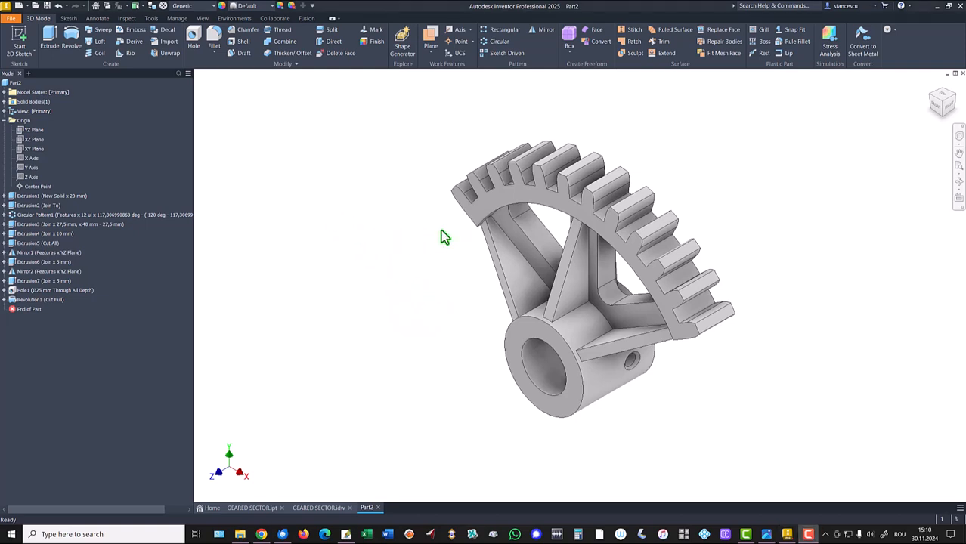
{"action": "left_click", "coordinate": [524, 233]}
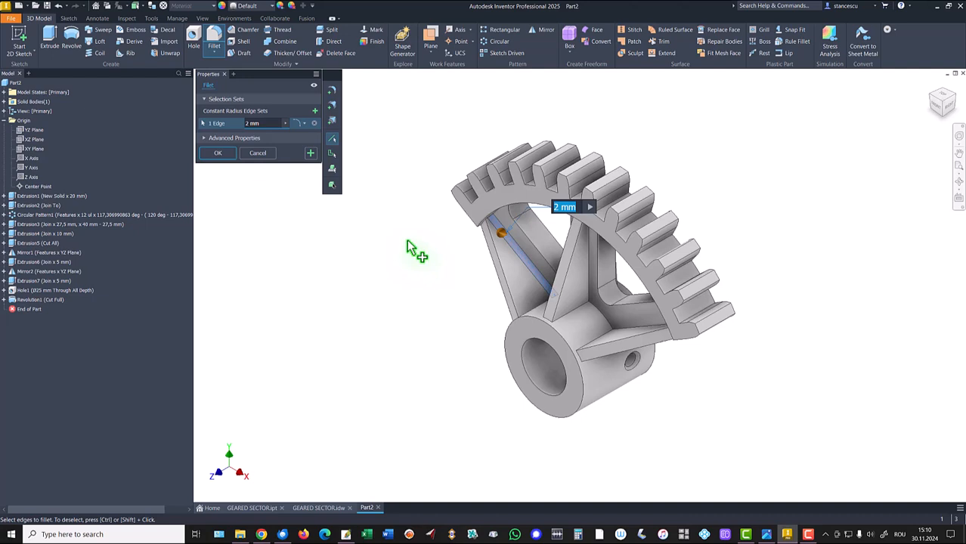
{"action": "type", "text": "3"}
{"action": "middle_click_drag", "start_coordinate": [406, 240], "coordinate": [654, 289], "text": "shift"}
{"action": "left_click", "coordinate": [538, 235]}
{"action": "left_click", "coordinate": [608, 300]}
{"action": "left_click", "coordinate": [655, 285]}
{"action": "left_click", "coordinate": [567, 288]}
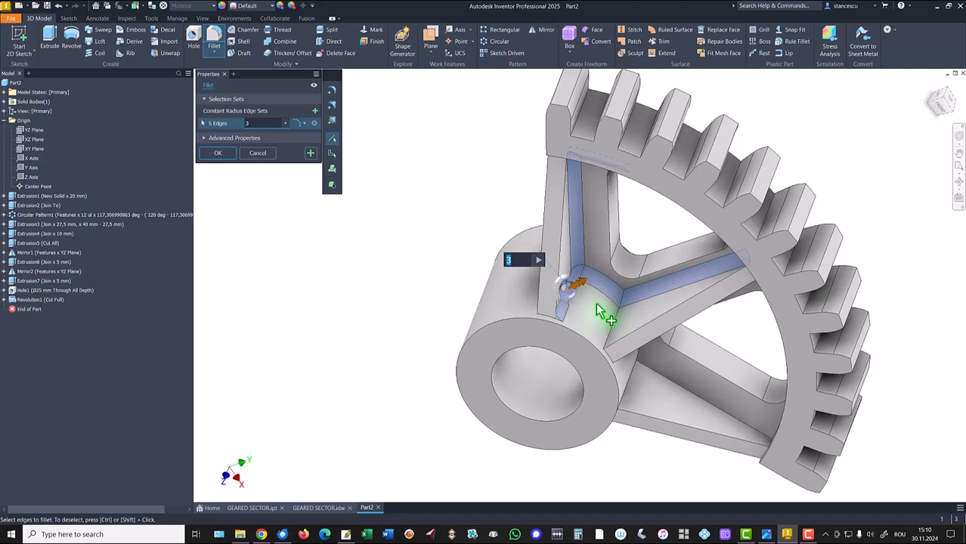
- Add the middle web's hub junction and the neighboring web and rim edges on its far side to the 3 mm fillet
{"action": "left_click", "coordinate": [617, 323]}
{"action": "middle_click_drag", "start_coordinate": [622, 328], "coordinate": [687, 418], "text": "shift"}
{"action": "left_click", "coordinate": [680, 303]}
{"action": "left_click", "coordinate": [738, 363]}
{"action": "left_click", "coordinate": [725, 376]}
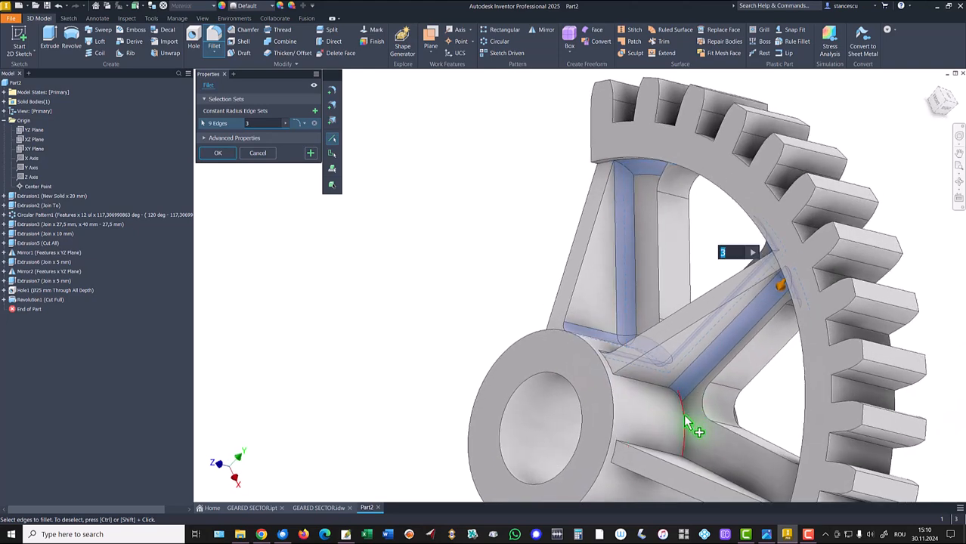
- Add the second front pocket's hub junction and its neighboring web and rim edges to the 3 mm fillet
{"action": "left_click", "coordinate": [685, 416]}
{"action": "left_click", "coordinate": [655, 387]}
{"action": "middle_click_drag", "start_coordinate": [654, 387], "coordinate": [529, 454], "text": "shift"}
{"action": "left_click", "coordinate": [704, 414]}
{"action": "left_click", "coordinate": [684, 429]}
- Extend the 3 mm fillet selection with the web, hub and rim edges of the pockets on the opposite face
{"action": "left_click", "coordinate": [462, 366]}
{"action": "left_click", "coordinate": [446, 313]}
{"action": "left_click", "coordinate": [497, 447]}
{"action": "left_click", "coordinate": [712, 383]}
{"action": "left_click", "coordinate": [710, 384]}
{"action": "left_click", "coordinate": [588, 427]}
{"action": "left_click", "coordinate": [741, 355]}
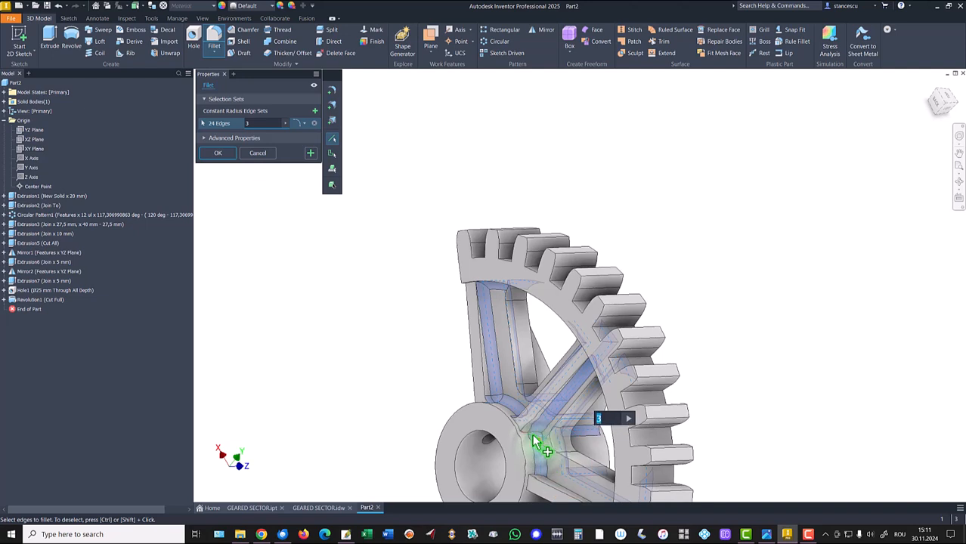
- Deselect the stray edge beside the middle rib, then add the rib's hub-end edge and the outer rib's hub and rim edges to the fillet
{"action": "left_click", "coordinate": [526, 439]}
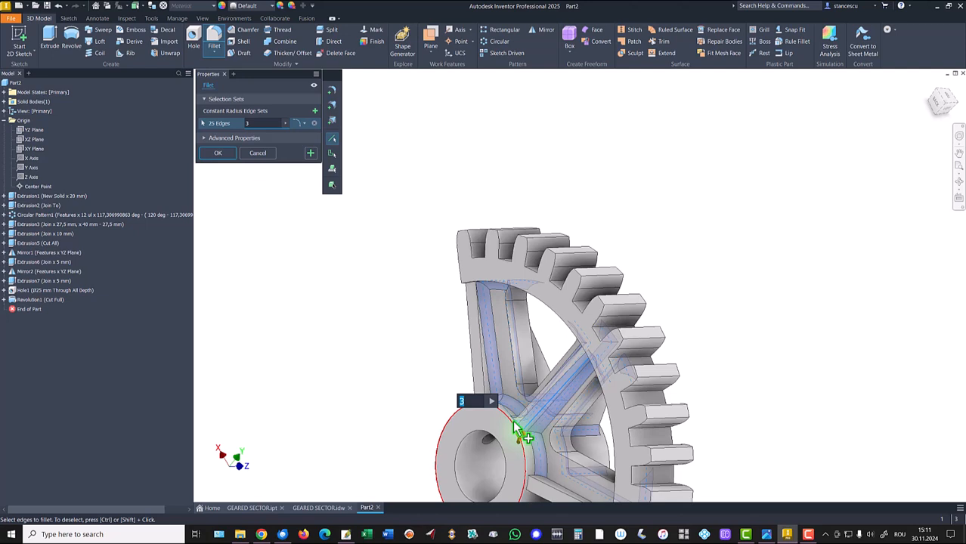
{"action": "left_click", "coordinate": [550, 409], "text": "ctrl"}
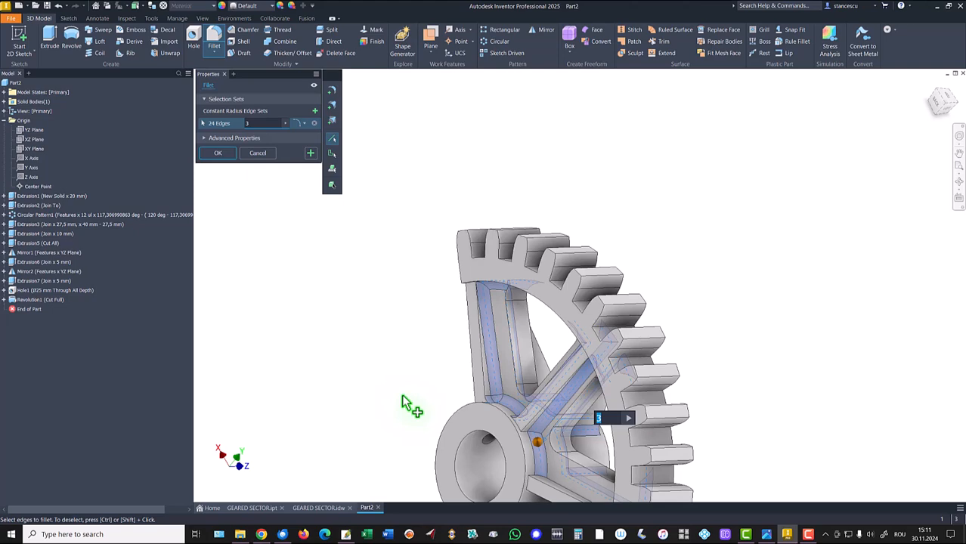
{"action": "scroll", "coordinate": [414, 399], "scroll_direction": "down", "scroll_amount": 5}
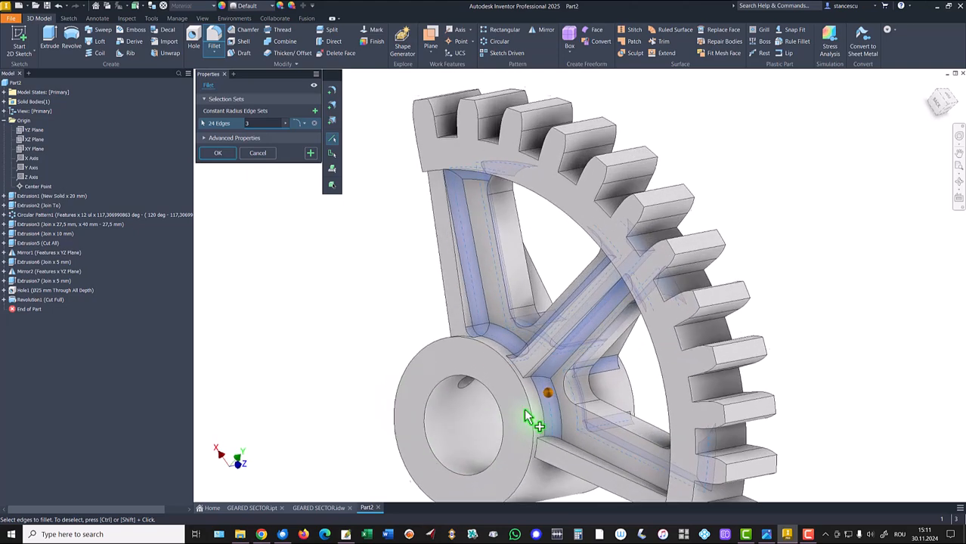
{"action": "left_click", "coordinate": [542, 406]}
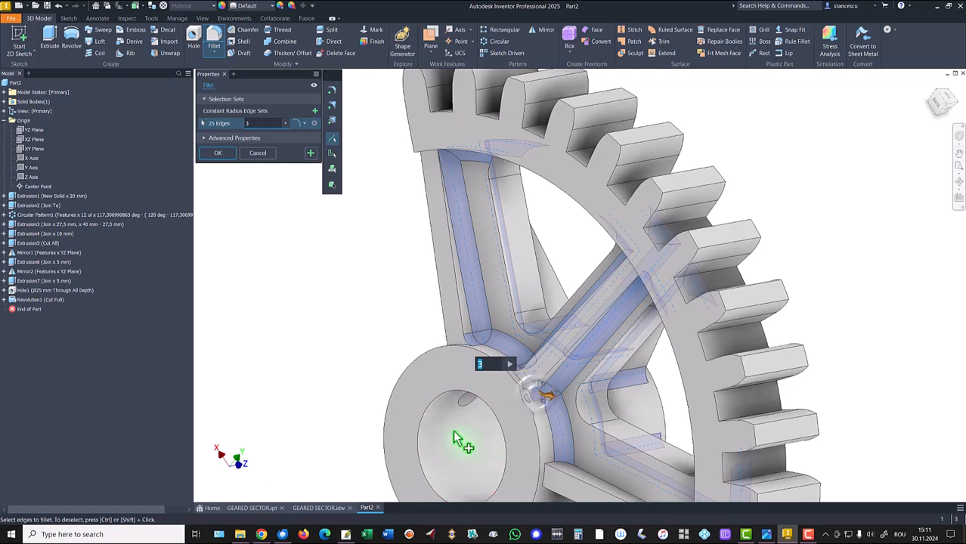
{"action": "middle_click_drag", "start_coordinate": [452, 419], "coordinate": [829, 421], "text": "shift"}
{"action": "left_click", "coordinate": [575, 451]}
{"action": "left_click", "coordinate": [809, 413]}
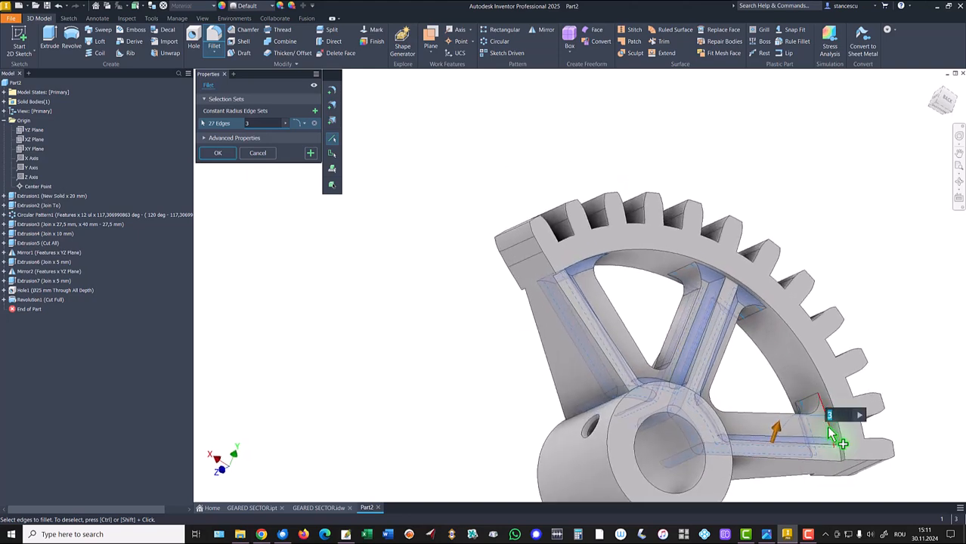
{"action": "left_click", "coordinate": [829, 437]}
- Add the remaining hub and rim junction edges of the outer ribs to the 3 mm fillet
{"action": "middle_click_drag", "start_coordinate": [801, 442], "coordinate": [639, 423], "text": "shift"}
{"action": "left_click", "coordinate": [744, 388]}
{"action": "left_click", "coordinate": [652, 414]}
{"action": "middle_click_drag", "start_coordinate": [564, 405], "coordinate": [547, 399], "text": "shift"}
{"action": "middle_click_drag", "start_coordinate": [730, 369], "coordinate": [671, 342], "text": "shift"}
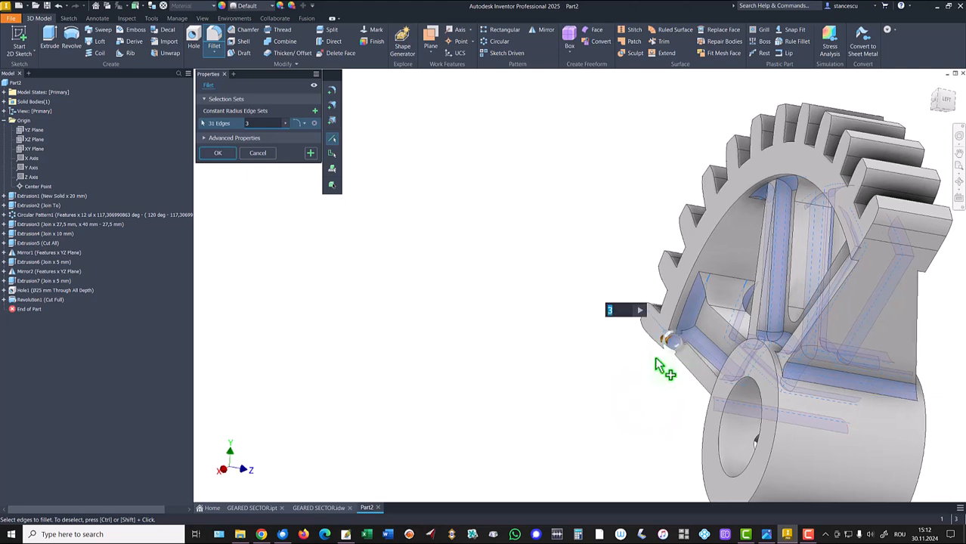
- Add the edges where the middle and outer ribs meet the rim to the 3 mm fillet
{"action": "middle_click_drag", "start_coordinate": [639, 371], "coordinate": [678, 406], "text": "shift"}
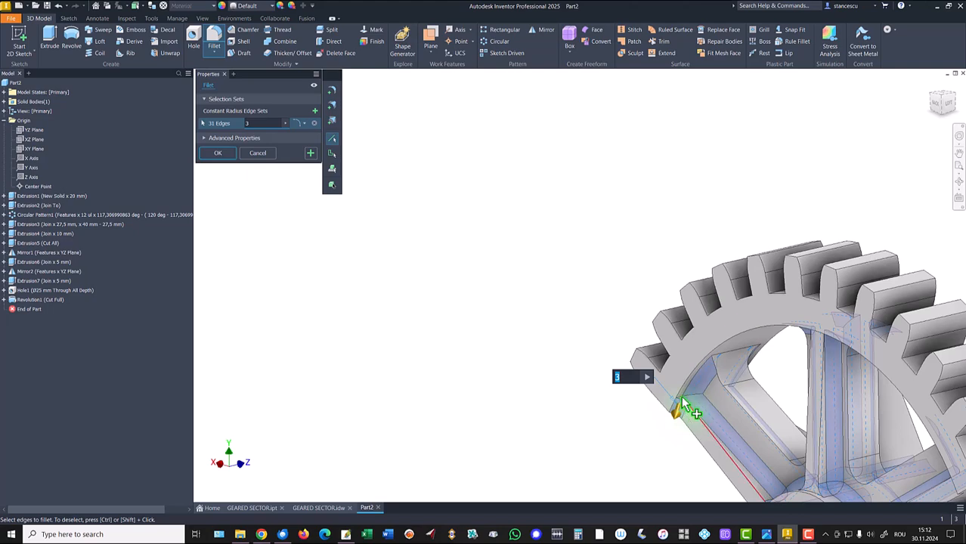
{"action": "middle_click_drag", "start_coordinate": [639, 432], "coordinate": [835, 415], "text": "shift"}
{"action": "left_click", "coordinate": [864, 370]}
{"action": "left_click", "coordinate": [841, 401]}
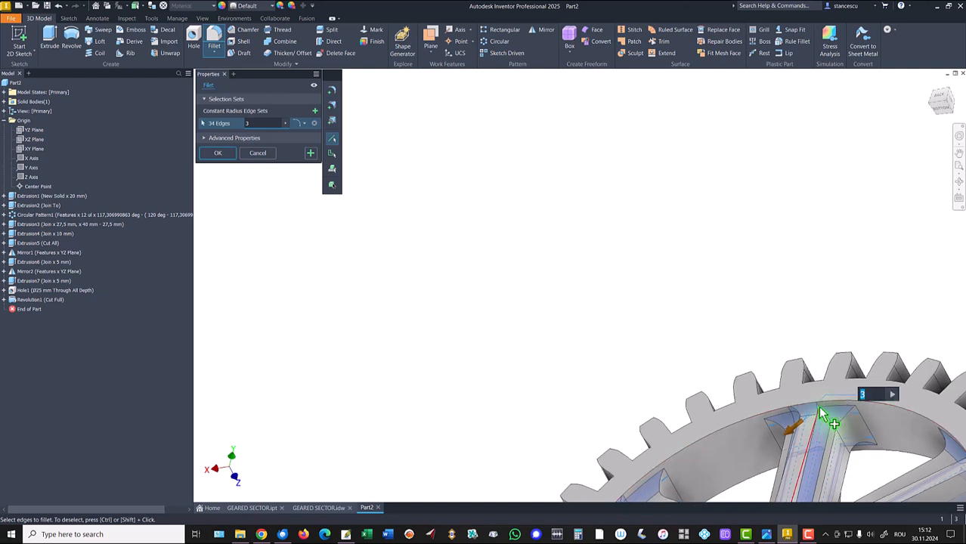
{"action": "middle_click_drag", "start_coordinate": [823, 412], "coordinate": [820, 418], "text": "shift"}
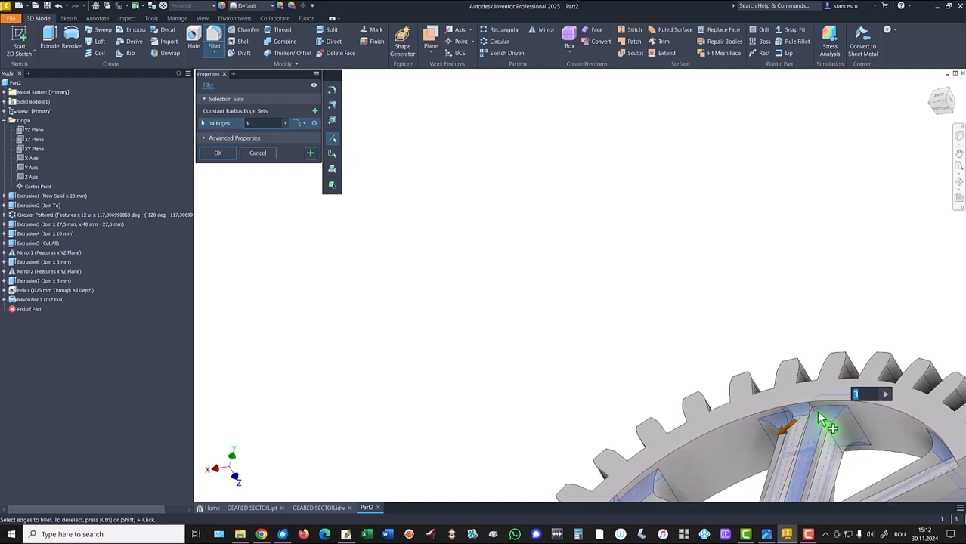
{"action": "left_click", "coordinate": [820, 418]}
{"action": "middle_click_drag", "start_coordinate": [696, 384], "coordinate": [668, 345], "text": "shift"}
{"action": "middle_click_drag", "start_coordinate": [871, 408], "coordinate": [871, 371], "text": "shift"}
{"action": "left_click", "coordinate": [866, 417]}
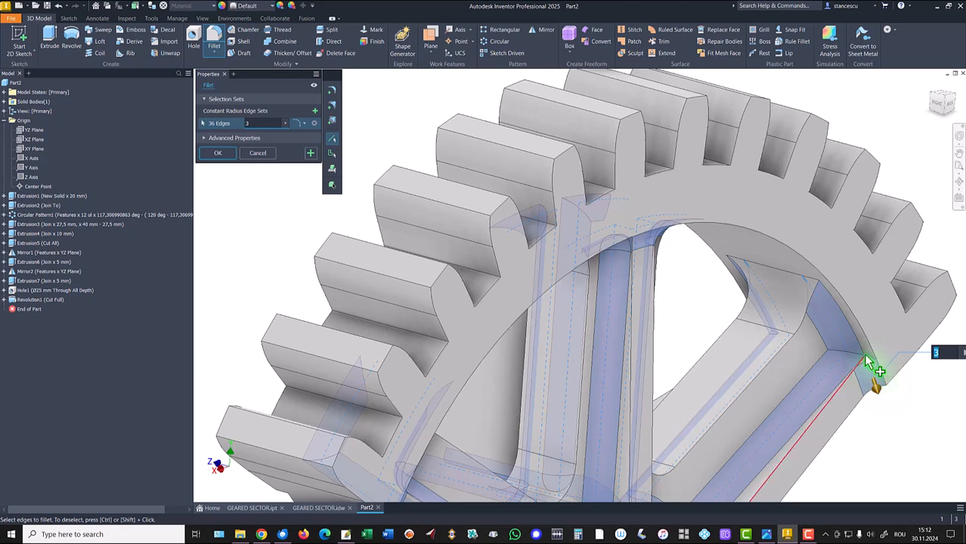
- Deselect and reselect the outer rib's short rim-end edge to check its preview, and apply the 3 mm fillet
{"action": "middle_click_drag", "start_coordinate": [871, 359], "coordinate": [690, 360], "text": "shift"}
{"action": "scroll", "coordinate": [723, 390], "scroll_direction": "down", "scroll_amount": 8}
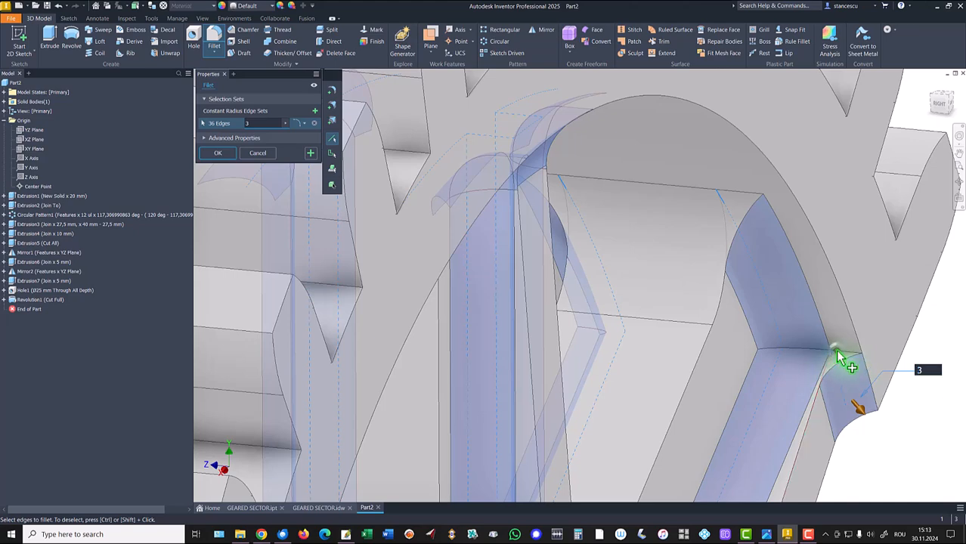
{"action": "middle_click_drag", "start_coordinate": [837, 355], "coordinate": [780, 414], "text": "shift"}
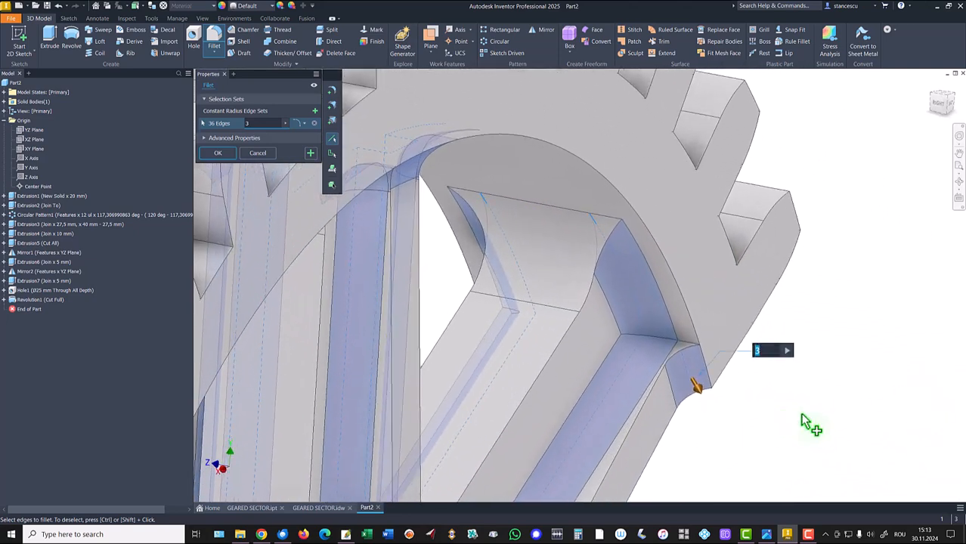
{"action": "left_click", "coordinate": [688, 364], "text": "ctrl"}
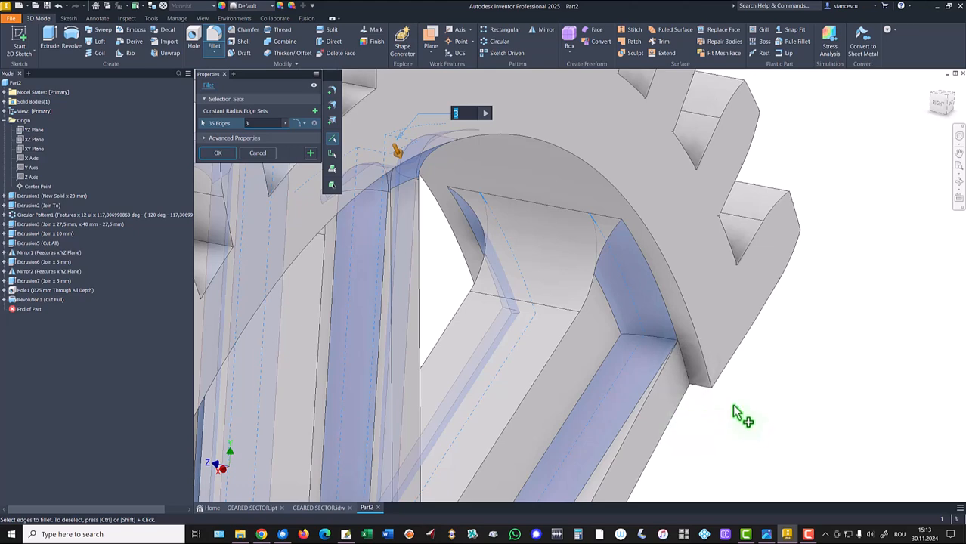
{"action": "left_click", "coordinate": [684, 366]}
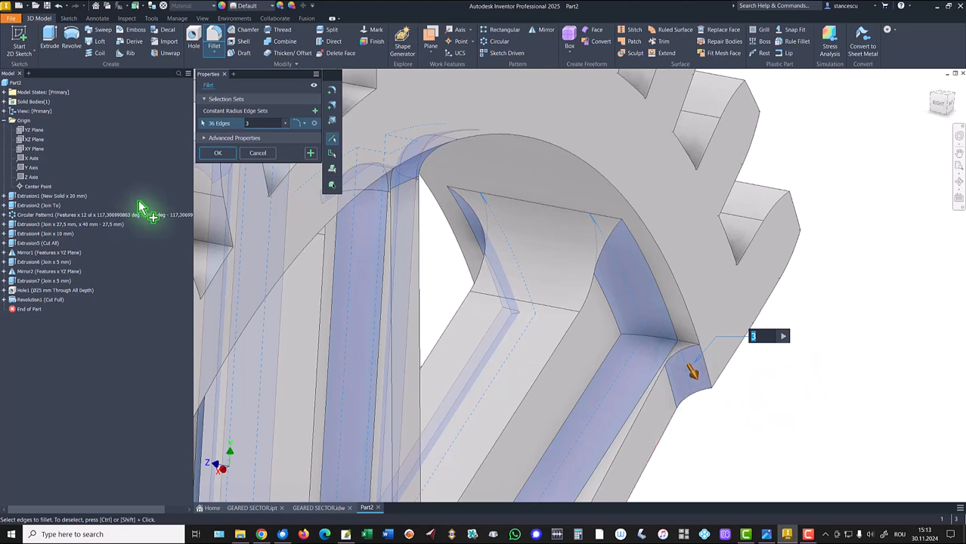
{"action": "left_click", "coordinate": [232, 154]}
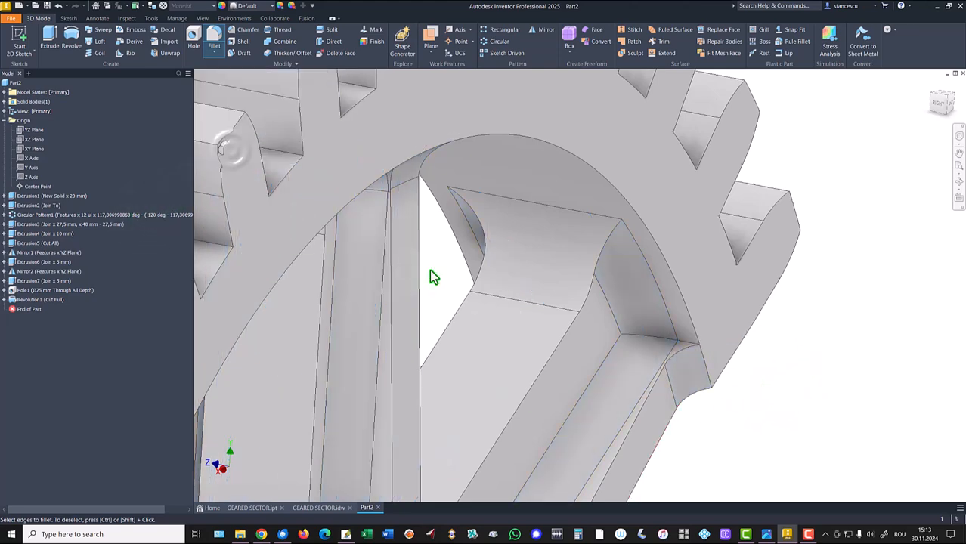
- Apply a second 3 mm fillet to the three remaining edges where the front ribs meet the rim
{"action": "key", "text": "F6"}
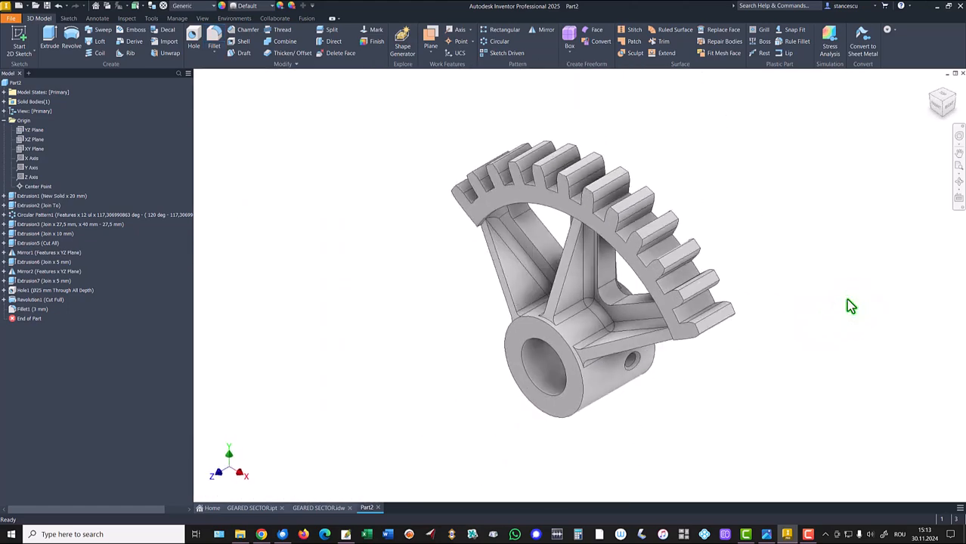
{"action": "scroll", "coordinate": [561, 291], "scroll_direction": "up", "scroll_amount": 5}
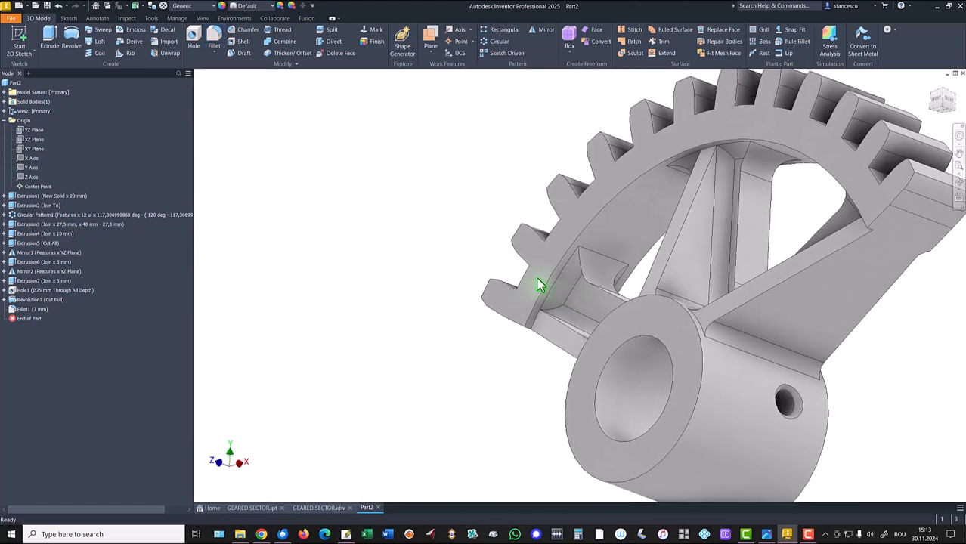
{"action": "scroll", "coordinate": [427, 286], "scroll_direction": "up", "scroll_amount": 2}
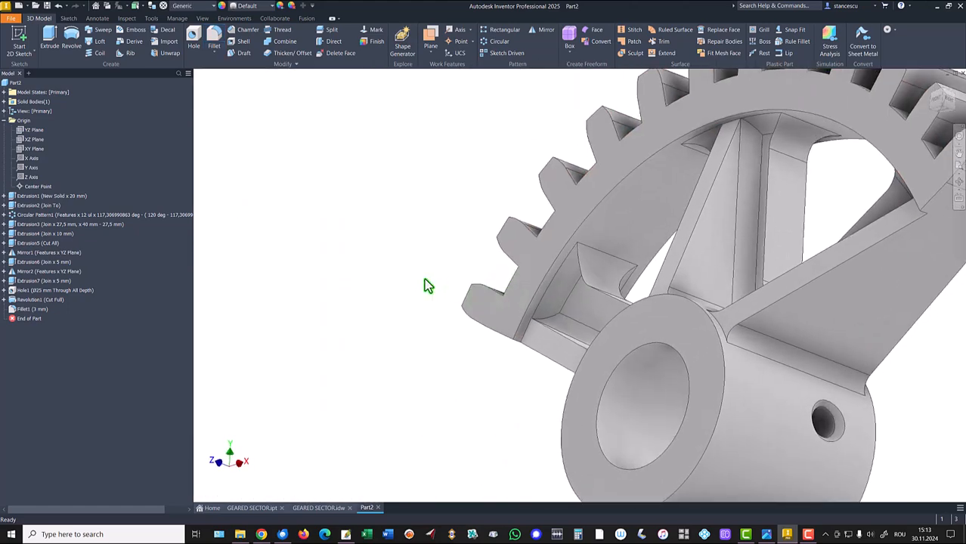
{"action": "left_click", "coordinate": [527, 335]}
{"action": "left_click", "coordinate": [539, 328]}
{"action": "type", "text": "3"}
{"action": "middle_click_drag", "start_coordinate": [400, 335], "coordinate": [754, 272], "text": "shift"}
{"action": "left_click", "coordinate": [722, 181]}
{"action": "left_click", "coordinate": [756, 273]}
{"action": "middle_click_drag", "start_coordinate": [566, 341], "coordinate": [448, 303], "text": "shift"}
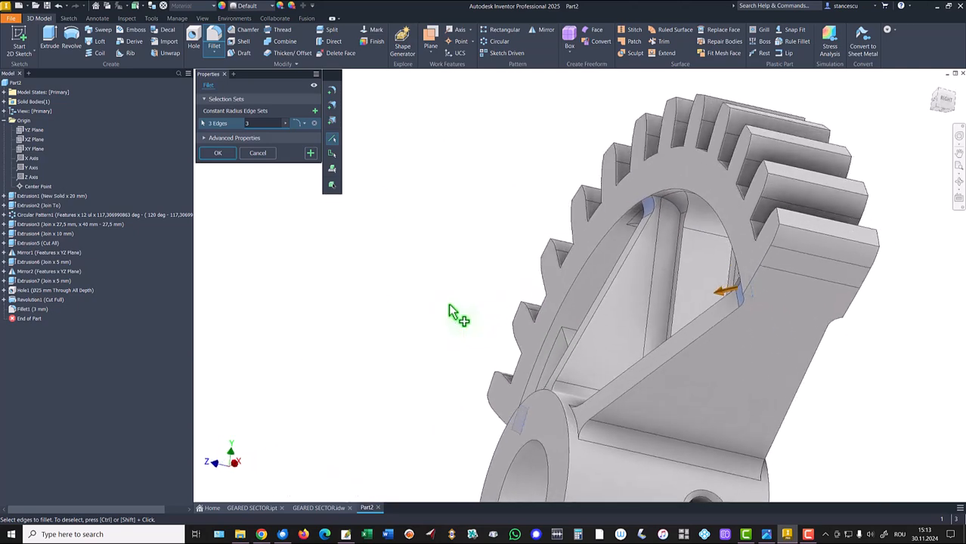
{"action": "left_click", "coordinate": [224, 159]}
{"action": "key", "text": "F6"}
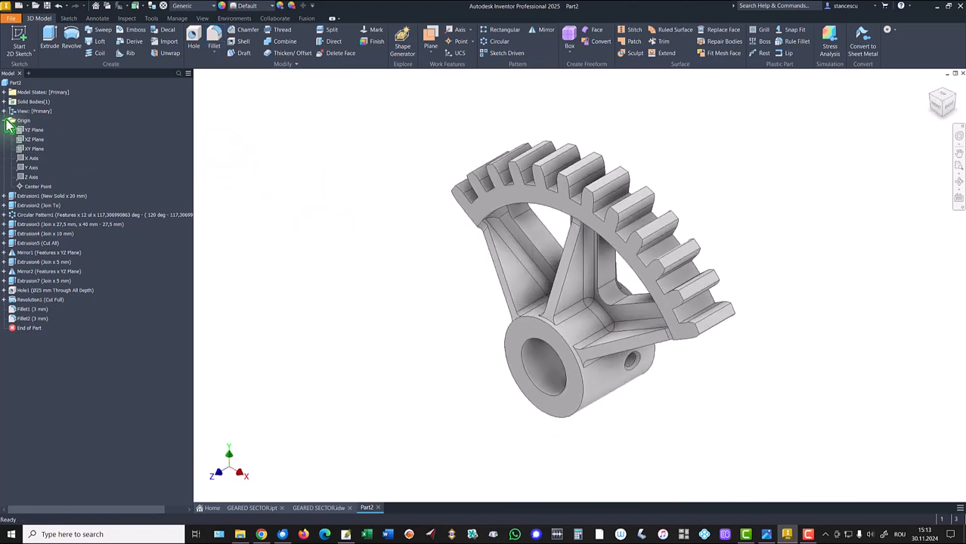
- Collapse the Origin folder, update Part2's physical properties in iProperties and copy the volume value
{"action": "left_click", "coordinate": [5, 121]}
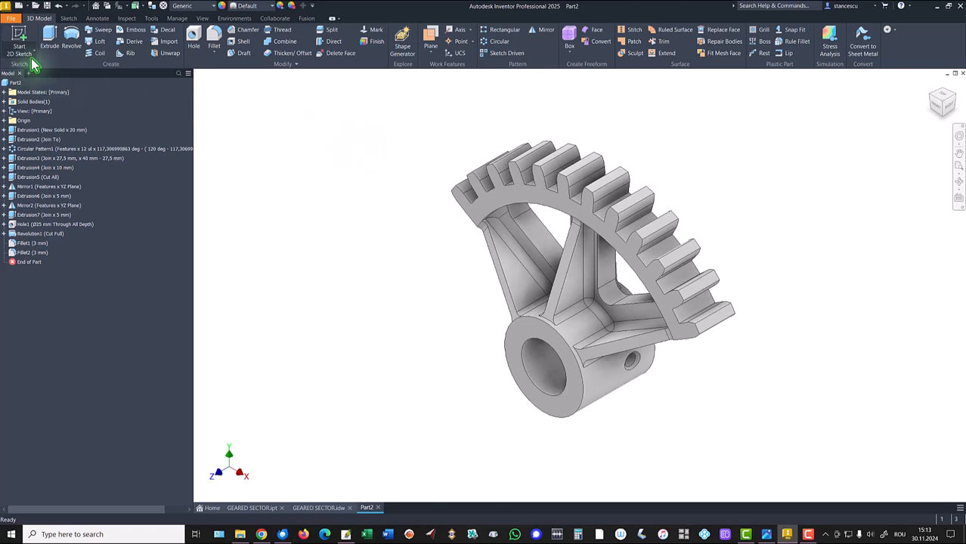
{"action": "right_click", "coordinate": [16, 85]}
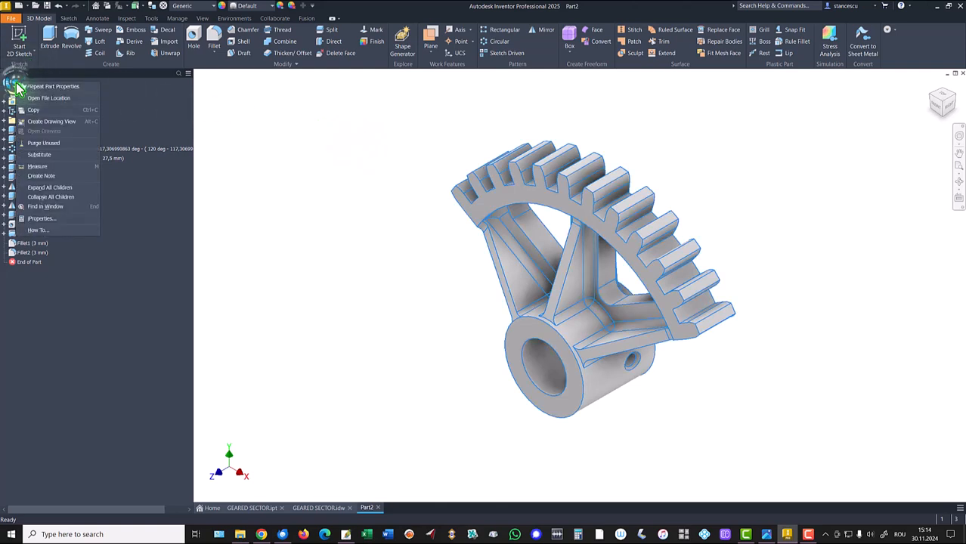
{"action": "left_click", "coordinate": [54, 220]}
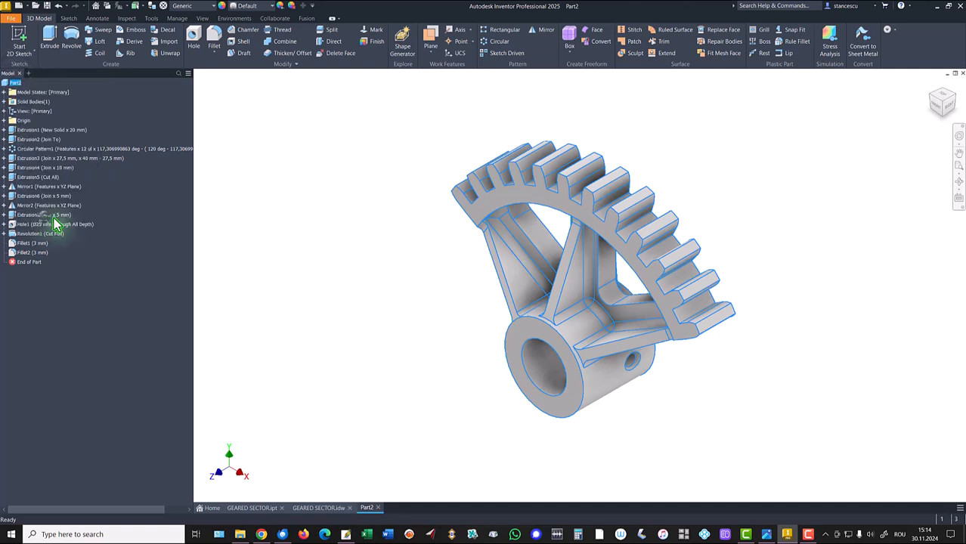
{"action": "left_click", "coordinate": [508, 135]}
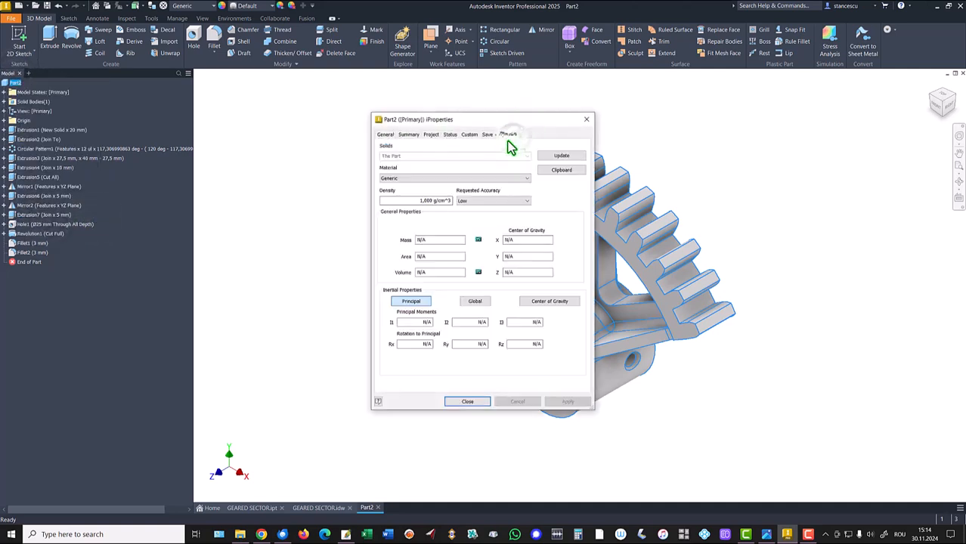
{"action": "left_click", "coordinate": [561, 158]}
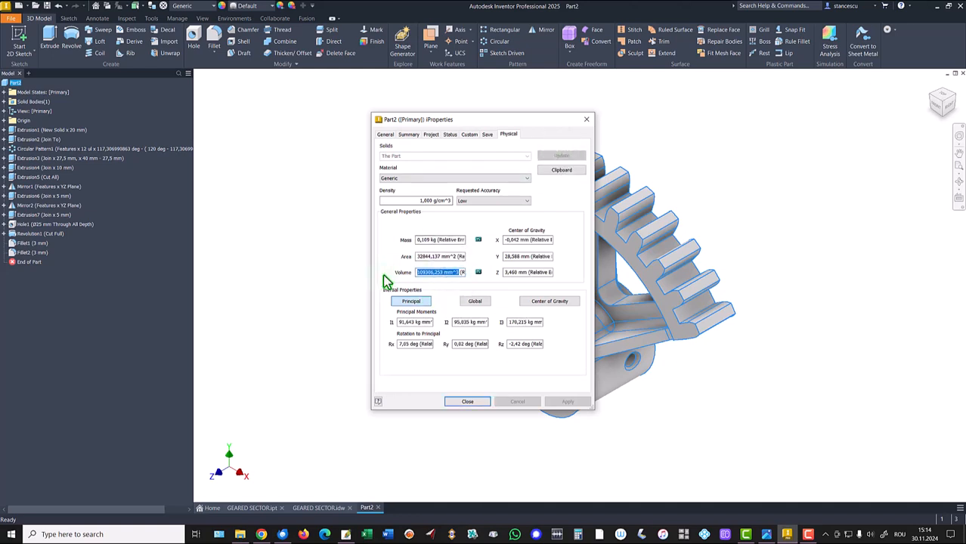
{"action": "key", "text": "ctrl+c"}
{"action": "left_click", "coordinate": [464, 403]}
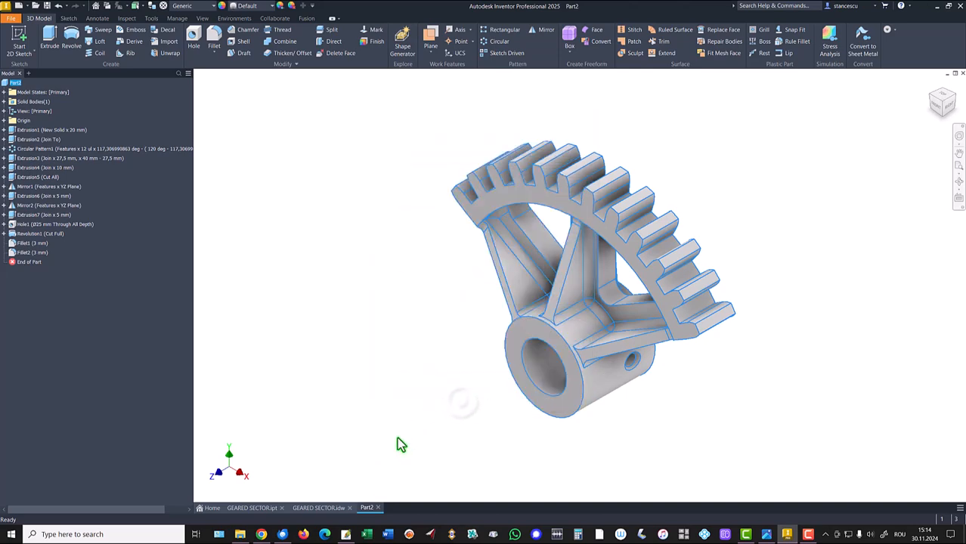
- Replace the volume in the GEARED SECTOR.idw note with the copied value, 109306,253 mm^3
{"action": "left_click", "coordinate": [335, 514]}
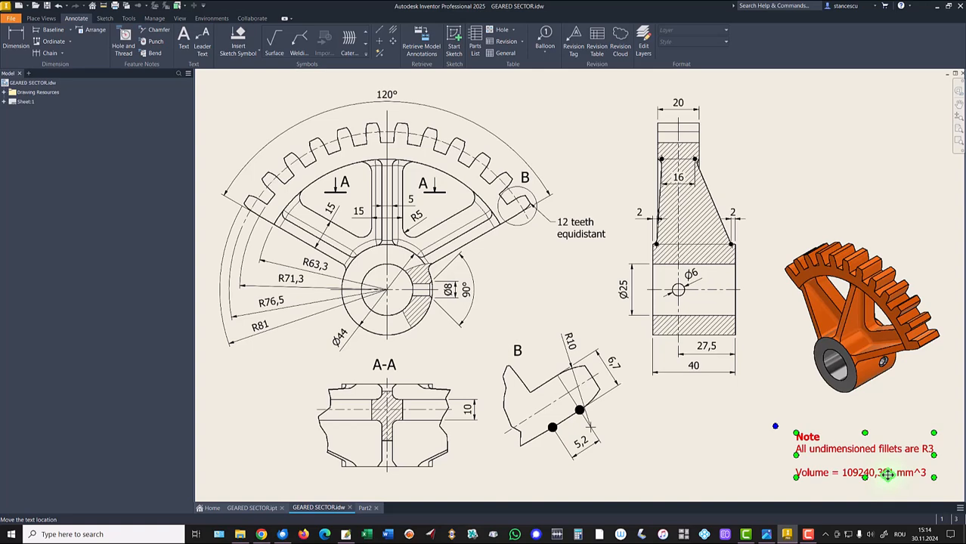
{"action": "double_click", "coordinate": [861, 475]}
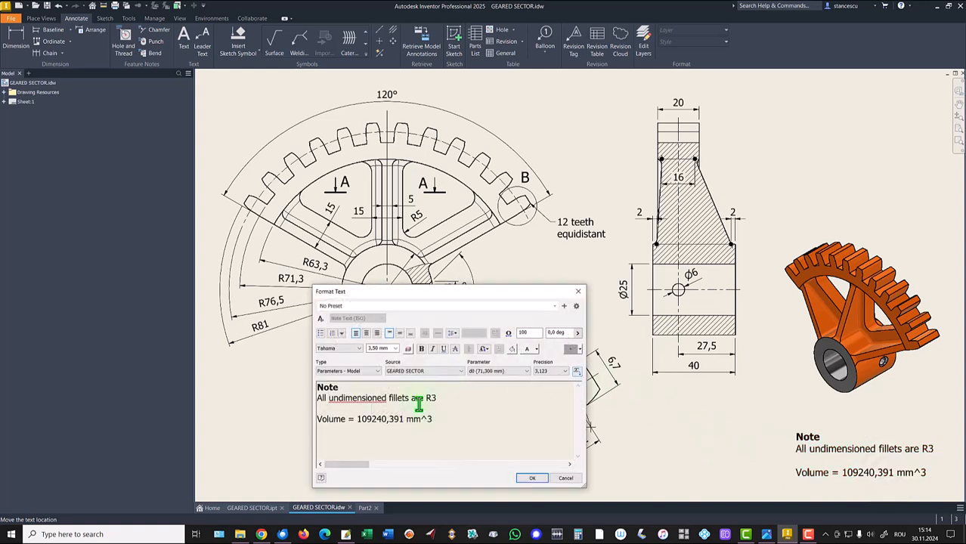
{"action": "key", "text": "Return"}
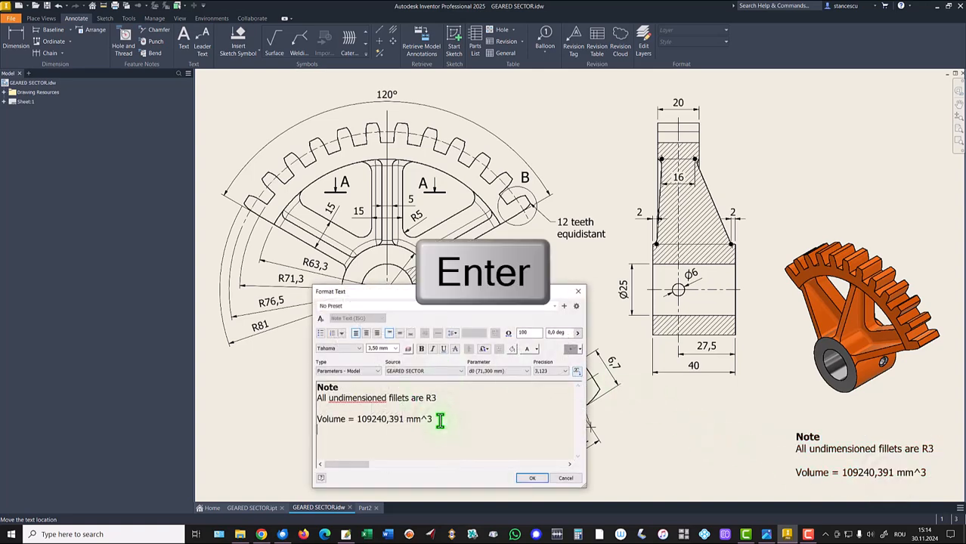
{"action": "key", "text": "ctrl+v"}
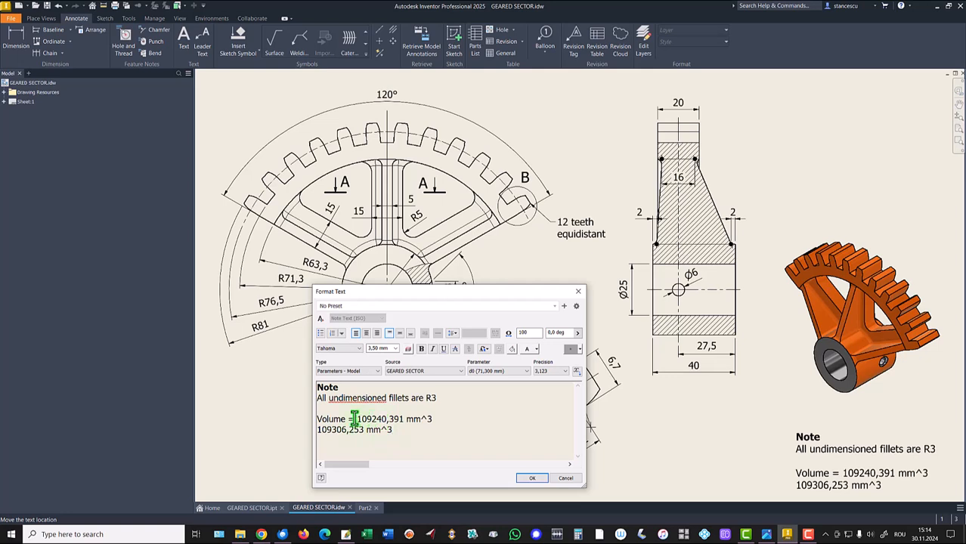
{"action": "left_click_drag", "start_coordinate": [371, 418], "coordinate": [451, 422]}
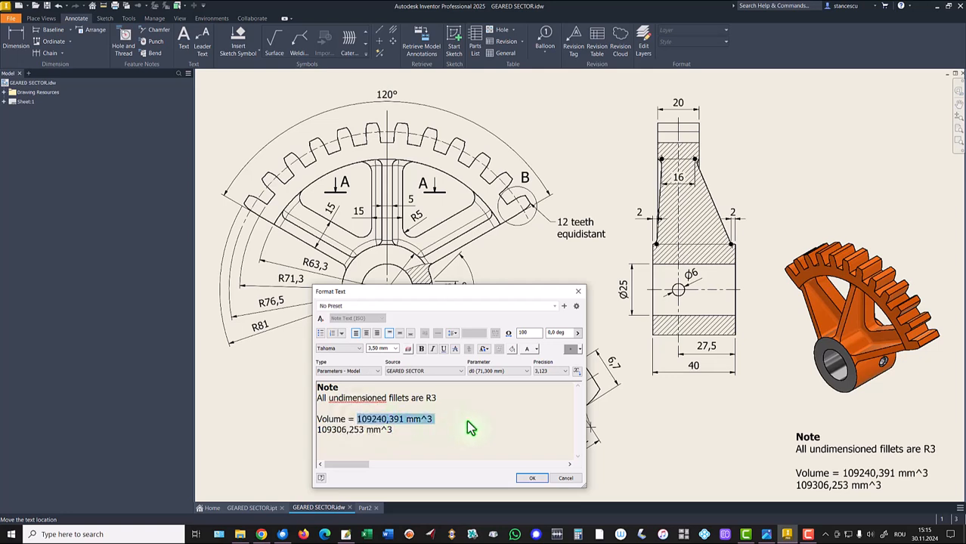
{"action": "key", "text": "Delete"}
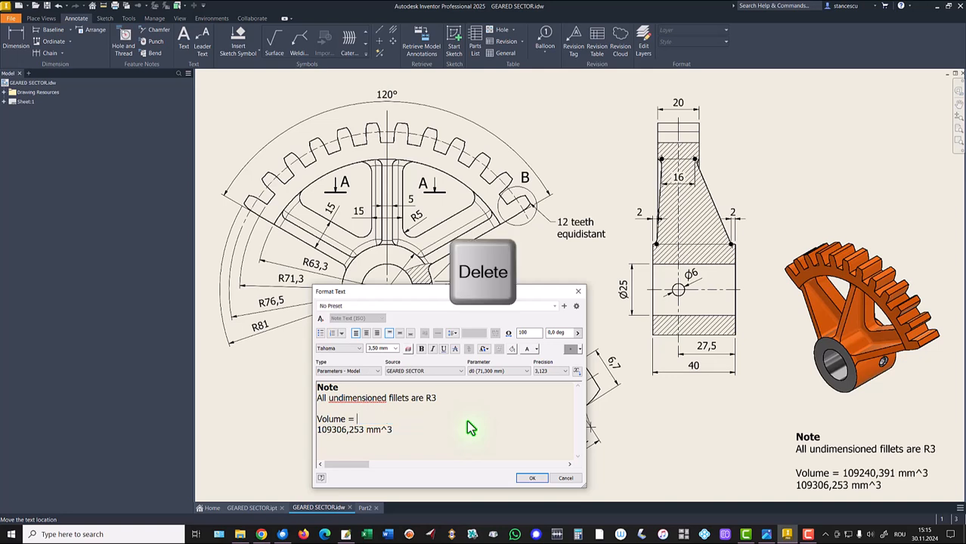
{"action": "key", "text": "Delete"}
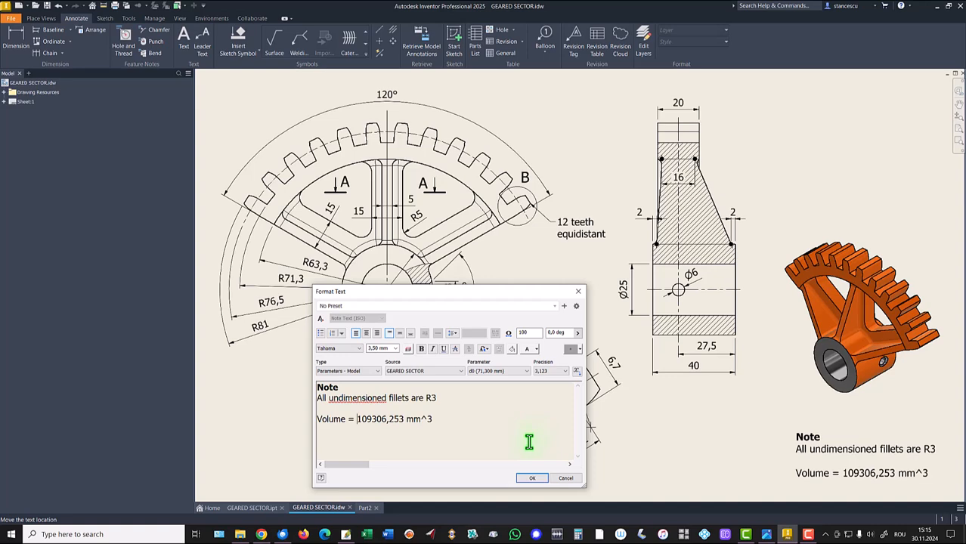
{"action": "left_click", "coordinate": [535, 479]}
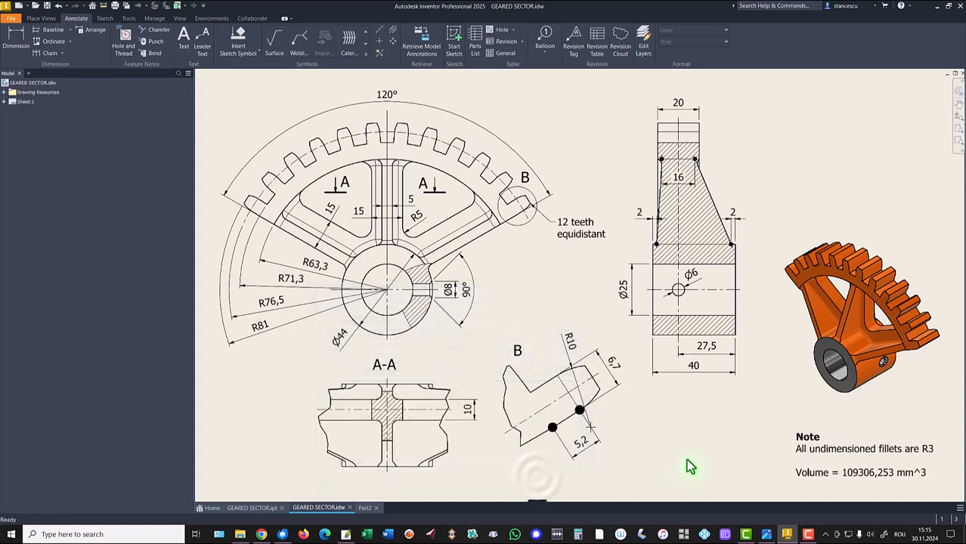
- Switch to Part2, set its material to Steel, Cast and its appearance to Smooth - Light Orange
{"action": "left_click", "coordinate": [365, 508]}
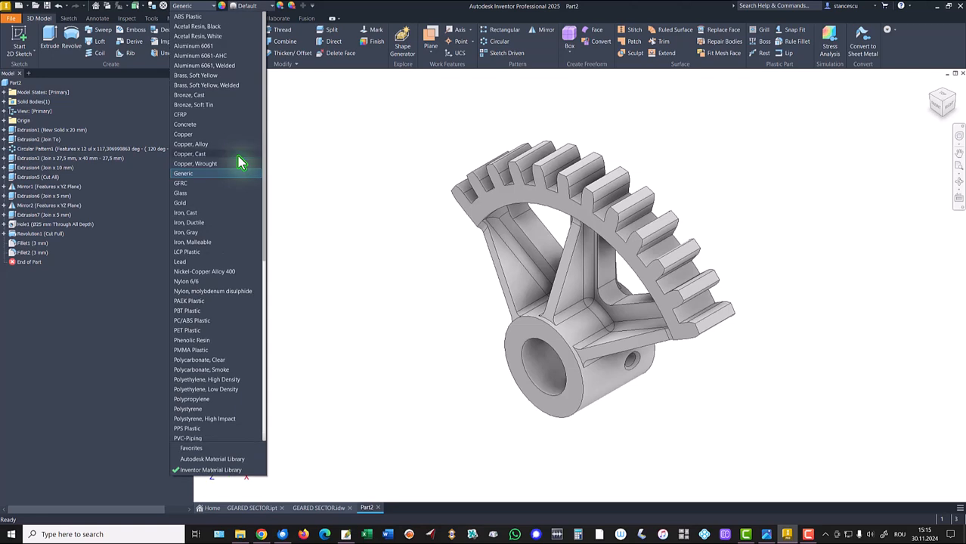
{"action": "scroll", "coordinate": [204, 347], "scroll_direction": "down", "scroll_amount": 7}
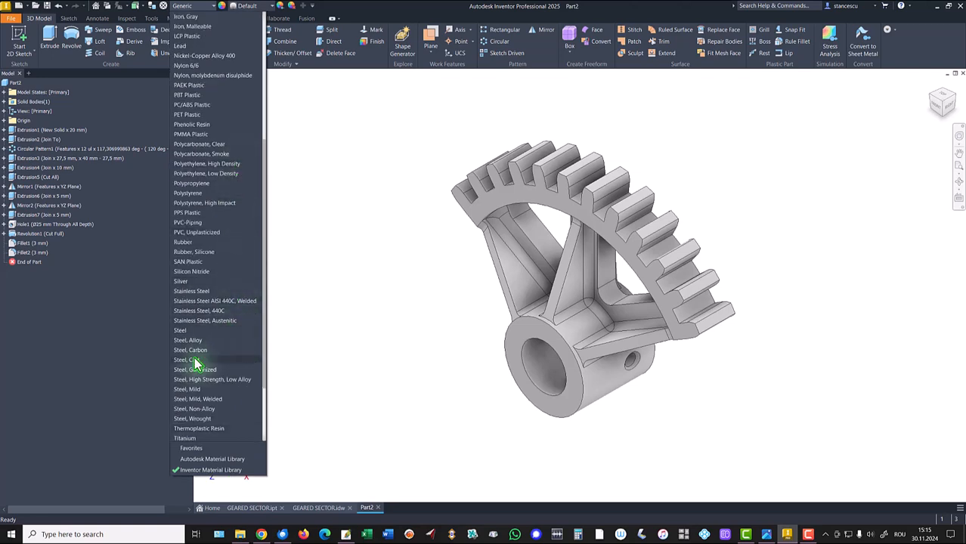
{"action": "left_click", "coordinate": [193, 360]}
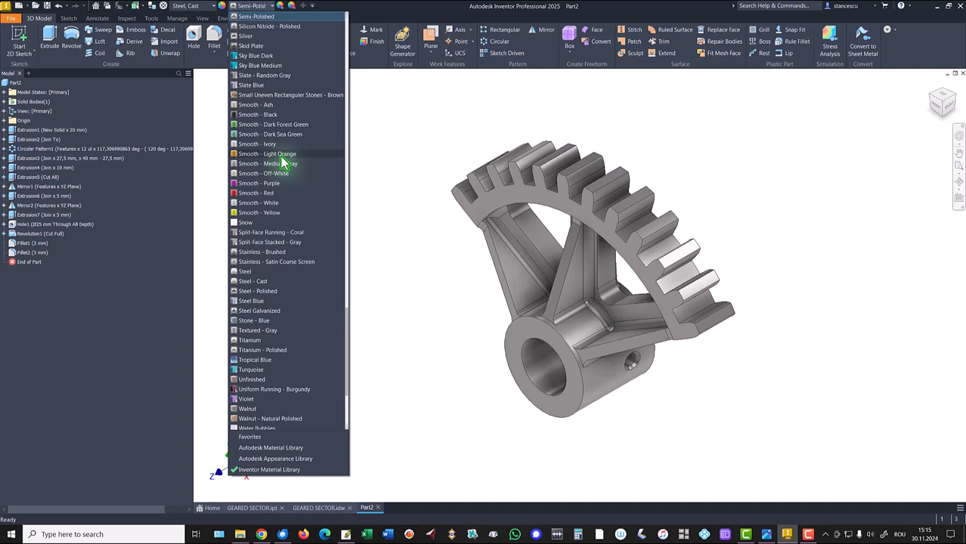
{"action": "left_click", "coordinate": [282, 154]}
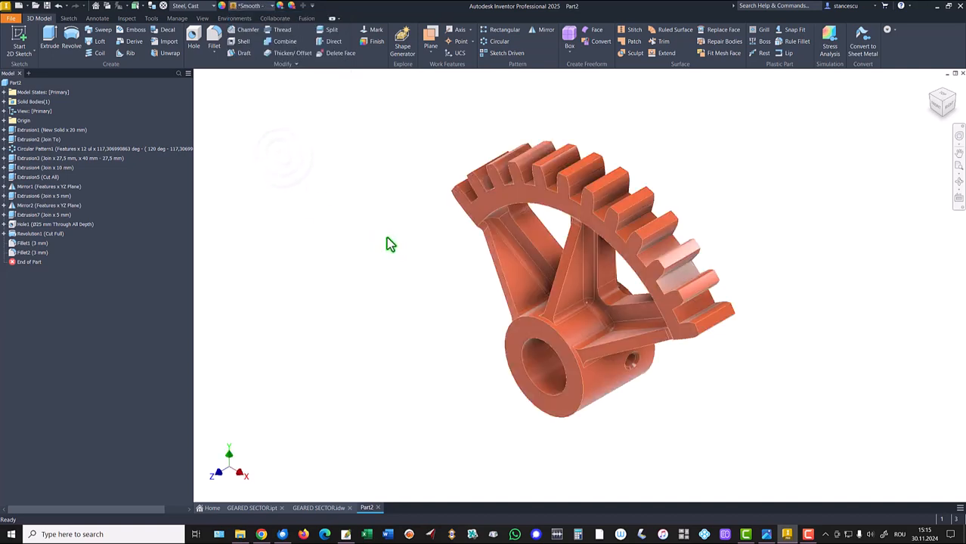
- Apply the Steel - Polished appearance to both end faces of the hub and to its bore
{"action": "left_click", "coordinate": [527, 340]}
{"action": "middle_click_drag", "start_coordinate": [430, 390], "coordinate": [555, 369], "text": "shift"}
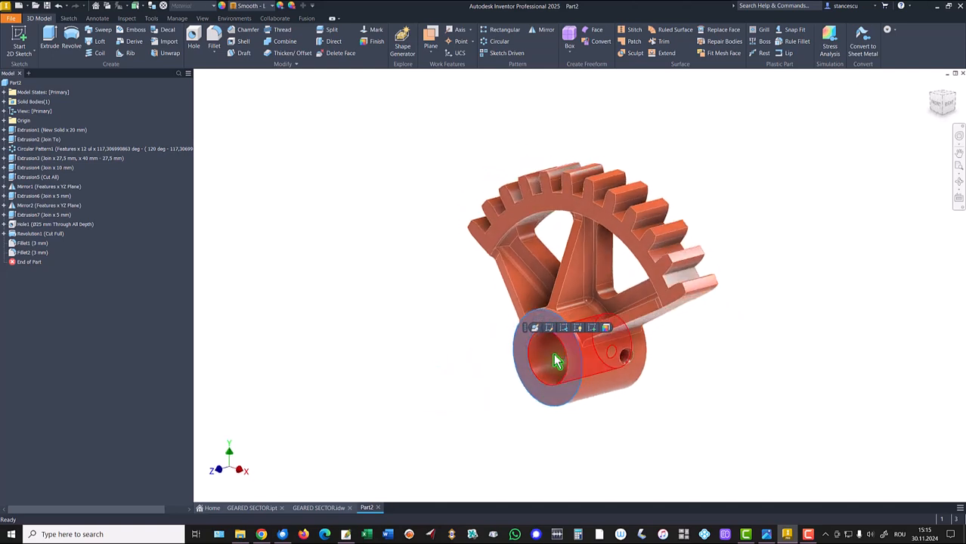
{"action": "left_click", "coordinate": [551, 352], "text": "ctrl"}
{"action": "middle_click_drag", "start_coordinate": [775, 364], "coordinate": [726, 351], "text": "shift"}
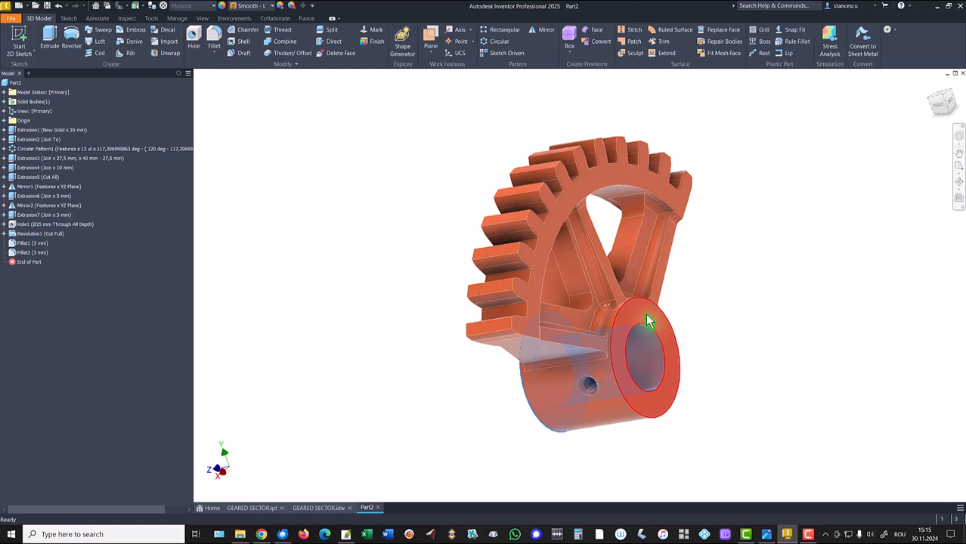
{"action": "left_click", "coordinate": [649, 321], "text": "ctrl"}
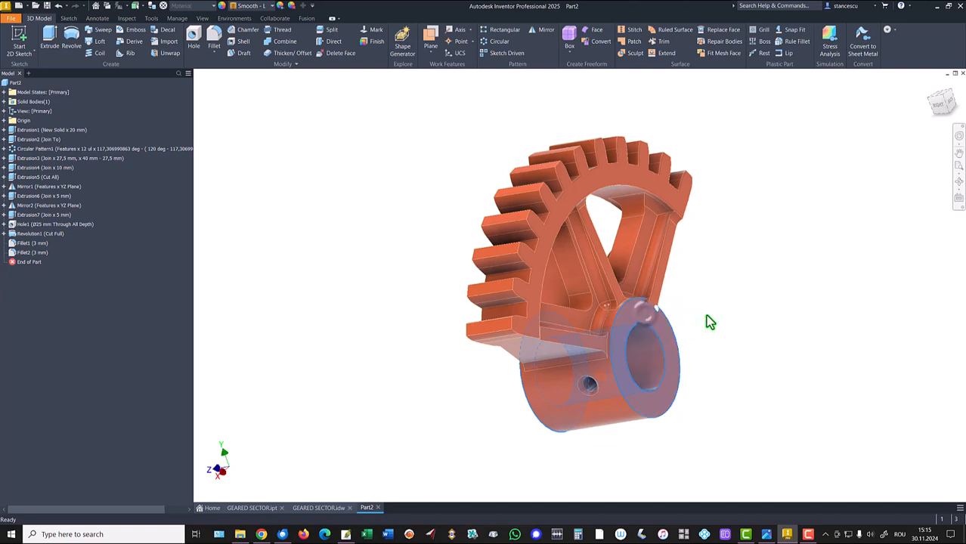
{"action": "left_click", "coordinate": [251, 6]}
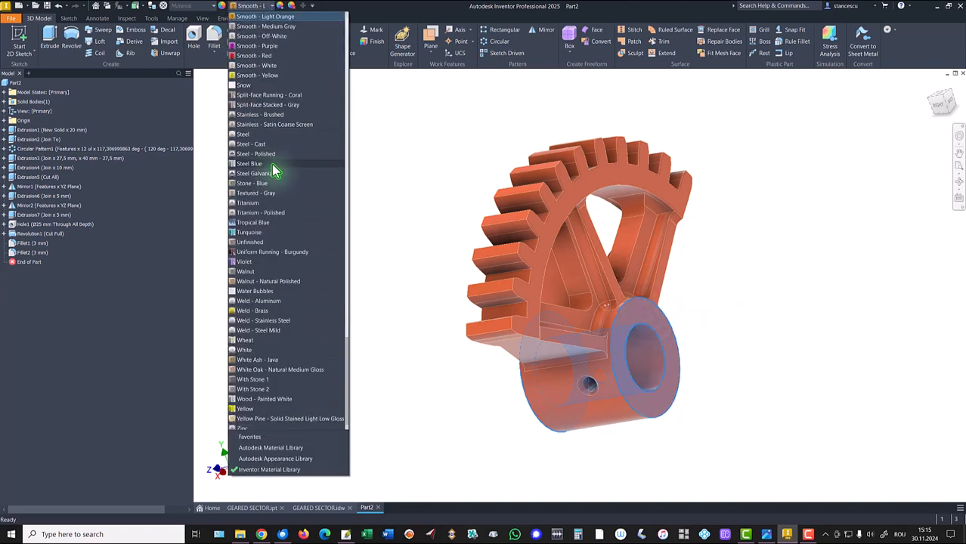
{"action": "left_click", "coordinate": [268, 144]}
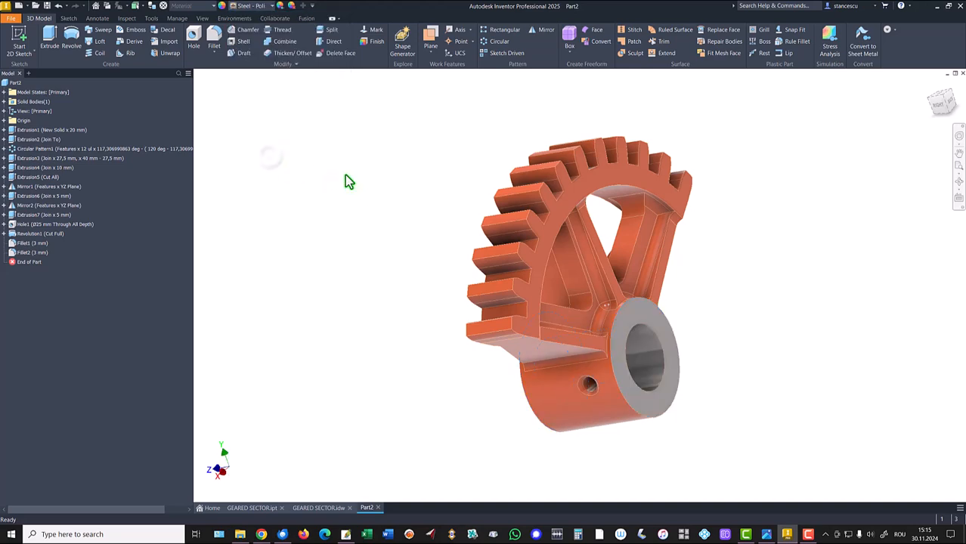
{"action": "key", "text": "F6"}
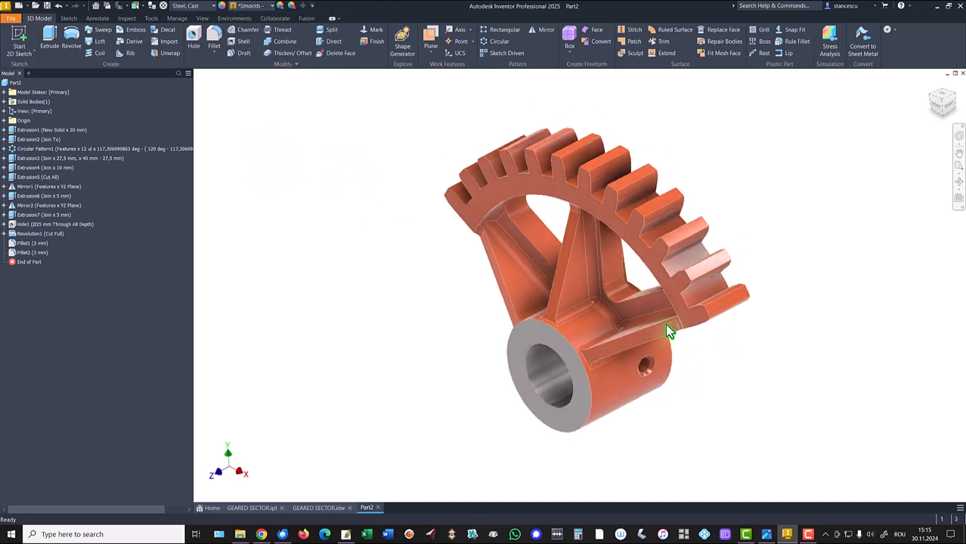
- Apply the Steel - Polished appearance to the small radial hole in the hub, including its conical face
{"action": "scroll", "coordinate": [631, 302], "scroll_direction": "up", "scroll_amount": 4}
{"action": "scroll", "coordinate": [707, 376], "scroll_direction": "up", "scroll_amount": 4}
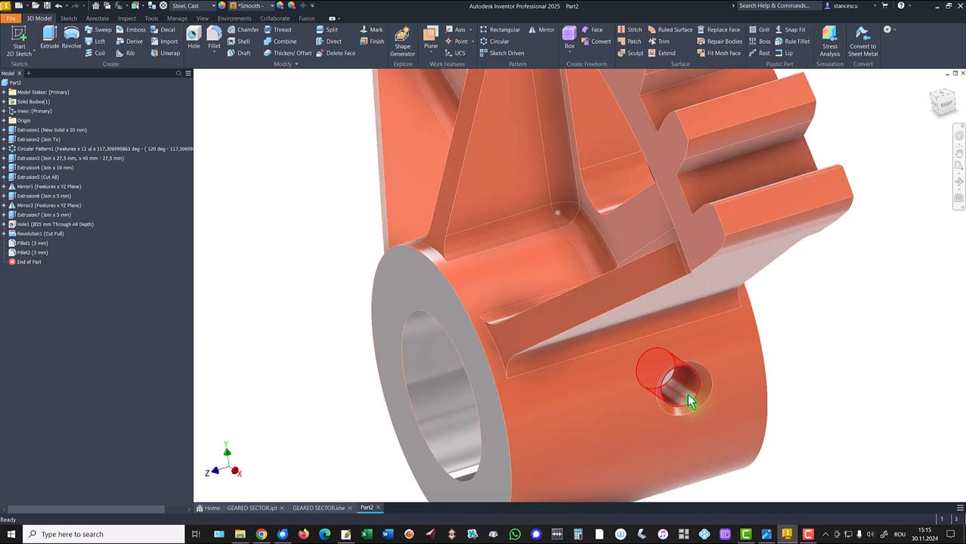
{"action": "double_click", "coordinate": [690, 391]}
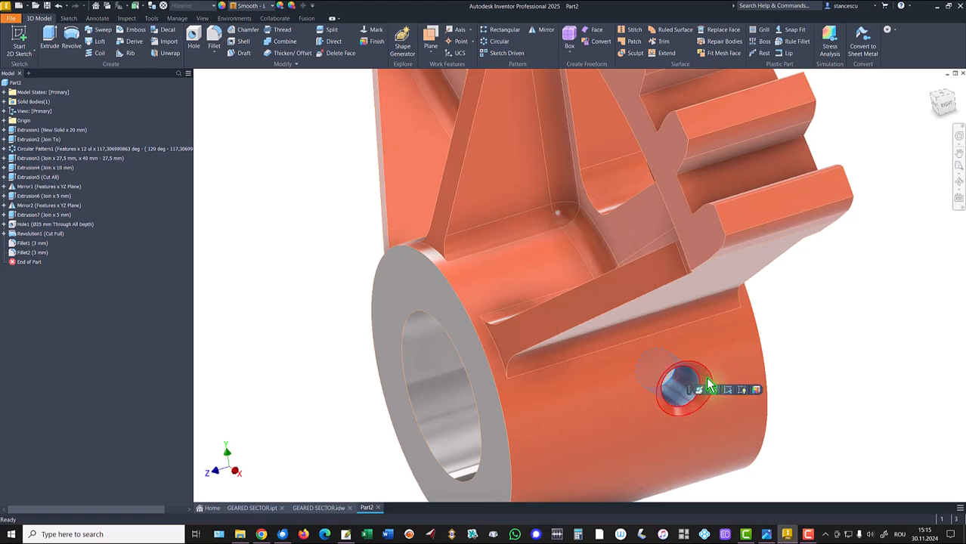
{"action": "left_click", "coordinate": [707, 381], "text": "ctrl"}
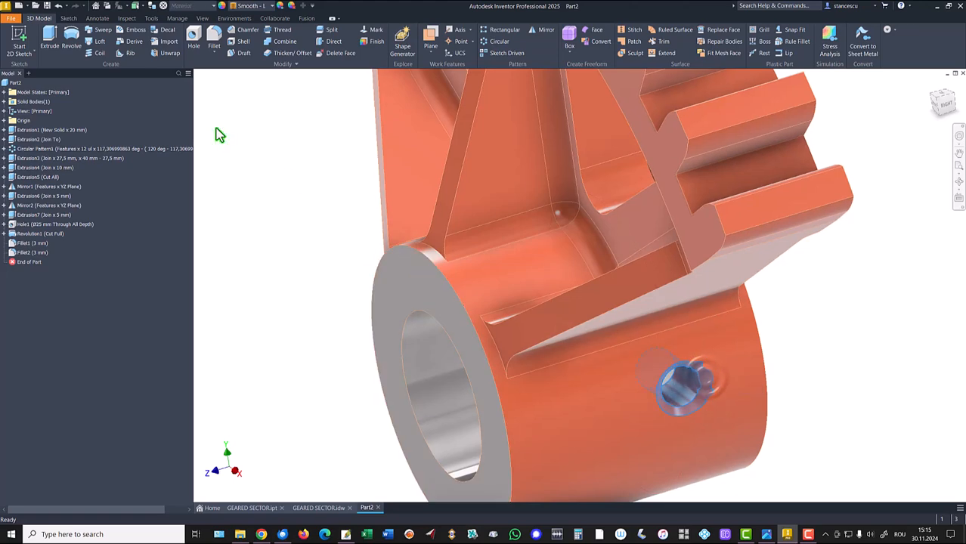
{"action": "left_click", "coordinate": [258, 7]}
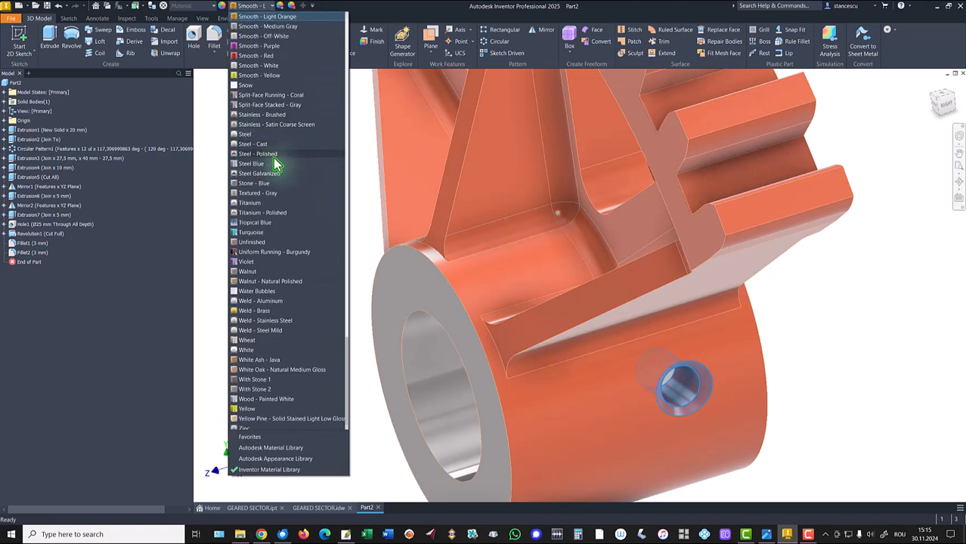
{"action": "left_click", "coordinate": [275, 155]}
{"action": "key", "text": "F6"}
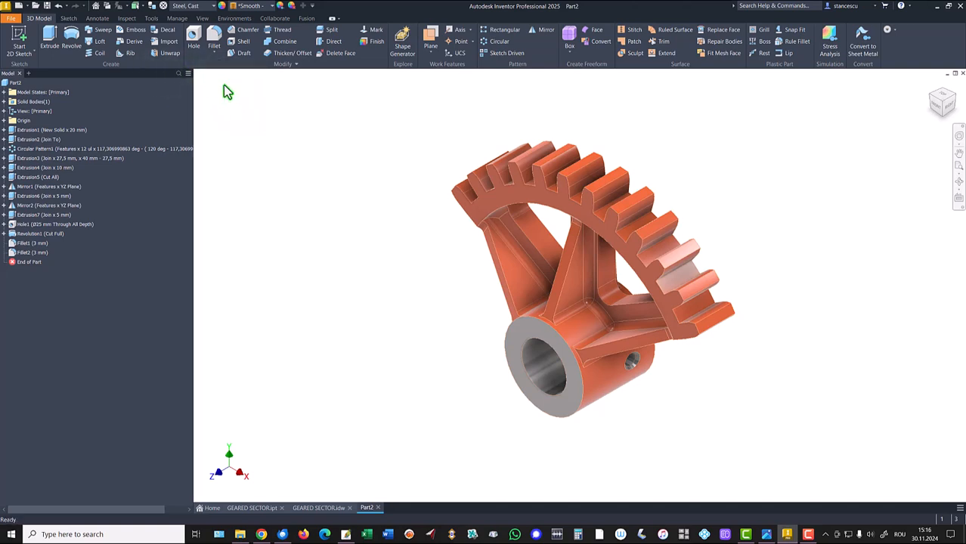
- Display the part shaded without edges and set the lighting style to Default Lights
{"action": "left_click", "coordinate": [202, 18]}
{"action": "left_click", "coordinate": [172, 39]}
{"action": "left_click", "coordinate": [185, 92]}
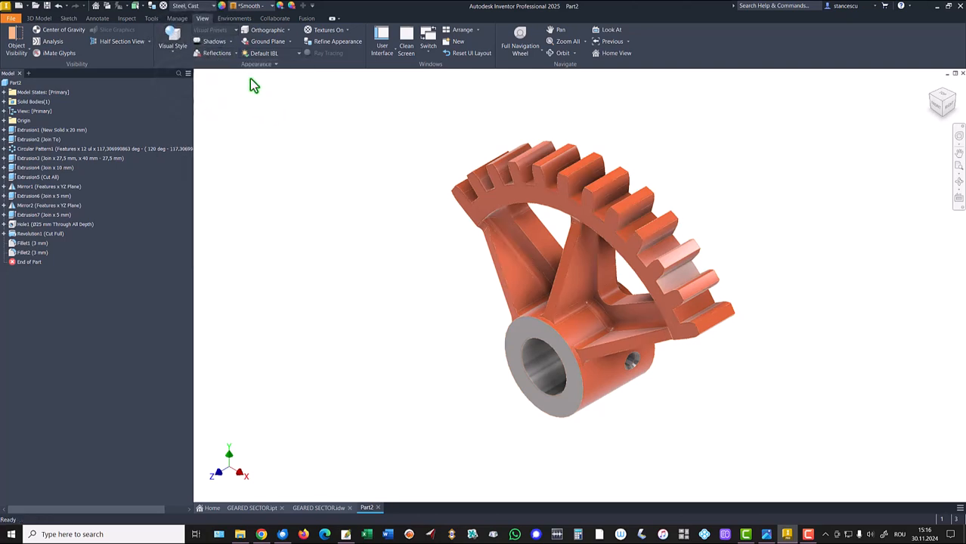
{"action": "left_click", "coordinate": [272, 56]}
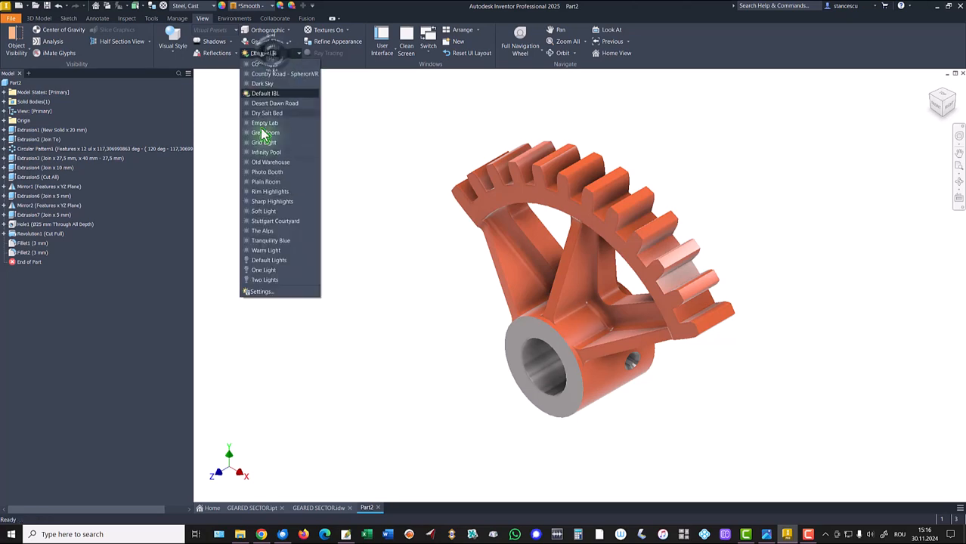
{"action": "left_click", "coordinate": [280, 261]}
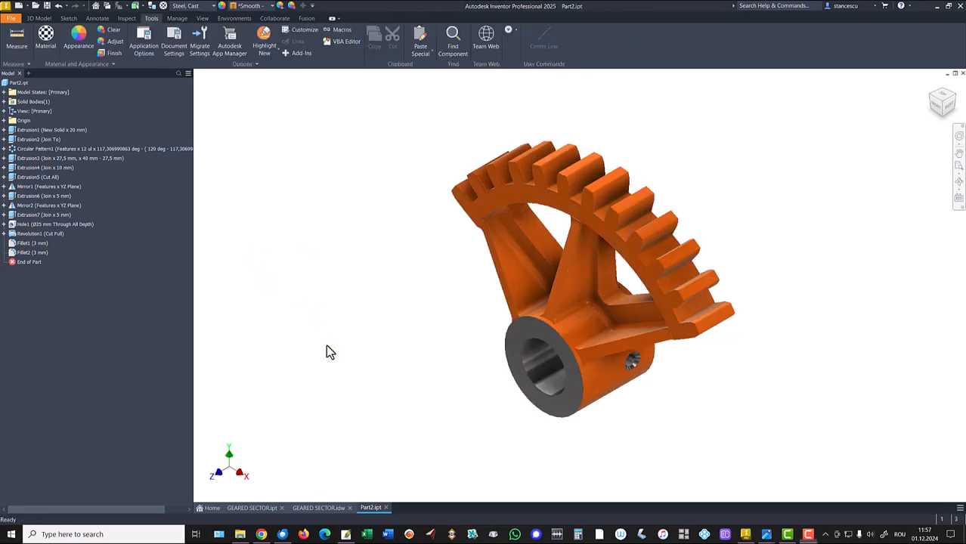
- Compare GEARED SECTOR.ipt with Part2.ipt, and start a 3 mm fillet on Part2's edge where the middle rib meets the hub's front end
{"action": "left_click", "coordinate": [257, 508]}
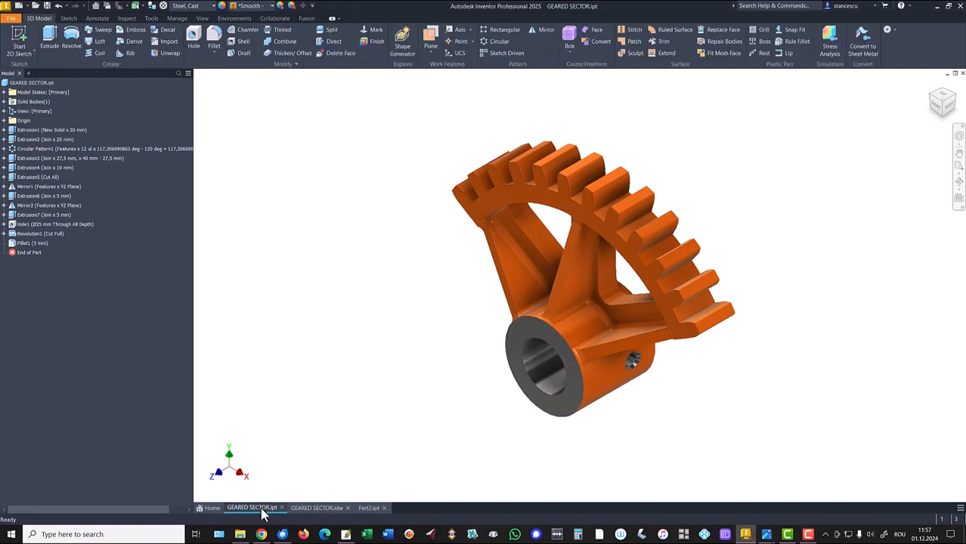
{"action": "left_click", "coordinate": [370, 508]}
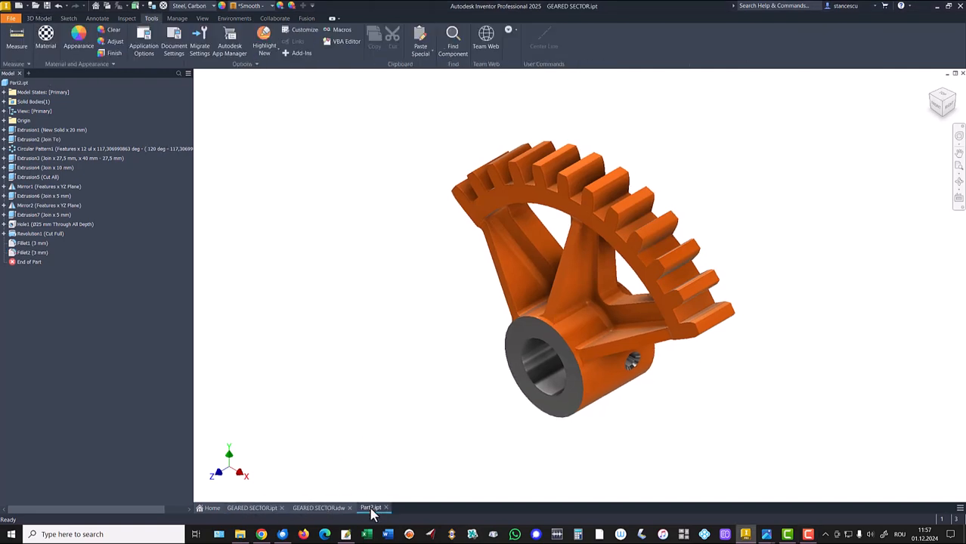
{"action": "left_click", "coordinate": [257, 509]}
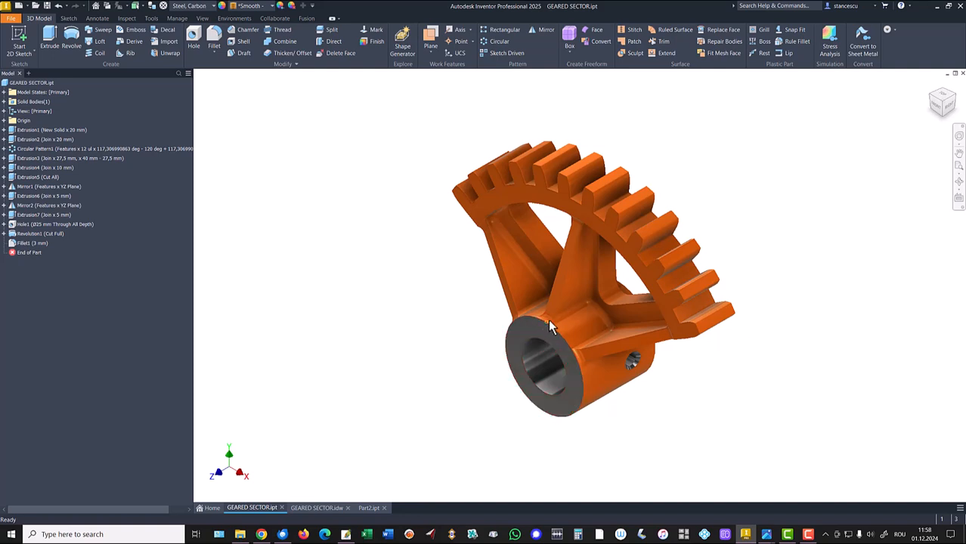
{"action": "left_click", "coordinate": [370, 509]}
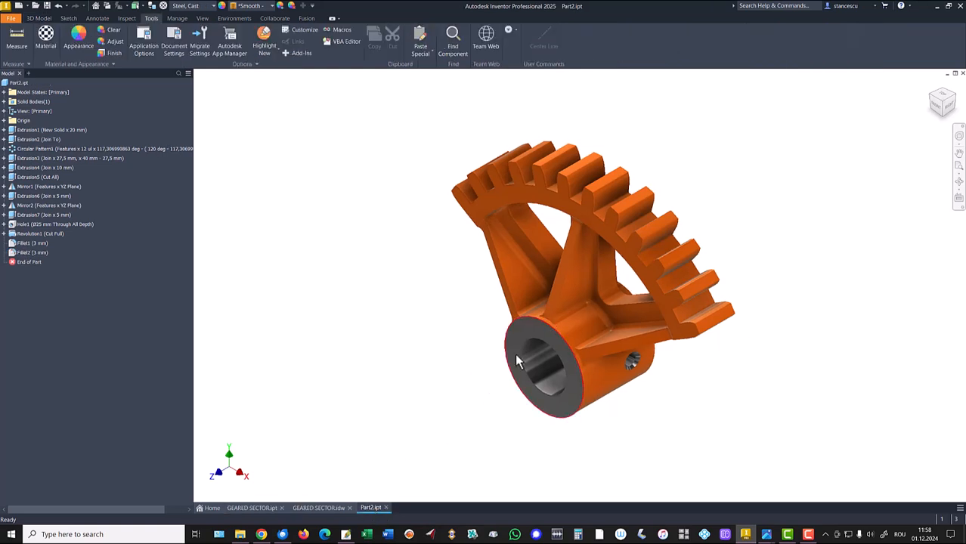
{"action": "scroll", "coordinate": [482, 371], "scroll_direction": "up", "scroll_amount": 5}
{"action": "scroll", "coordinate": [537, 378], "scroll_direction": "up", "scroll_amount": 2}
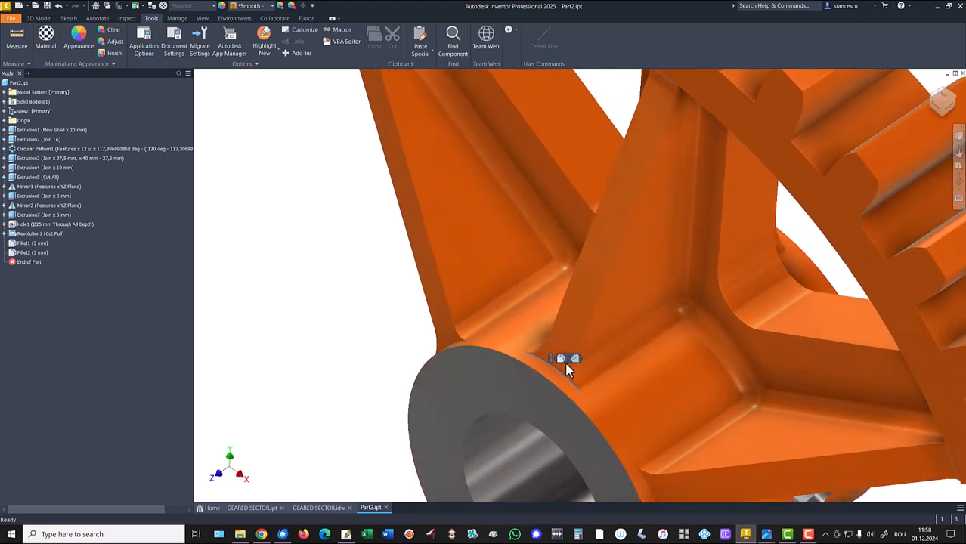
{"action": "left_click", "coordinate": [560, 358]}
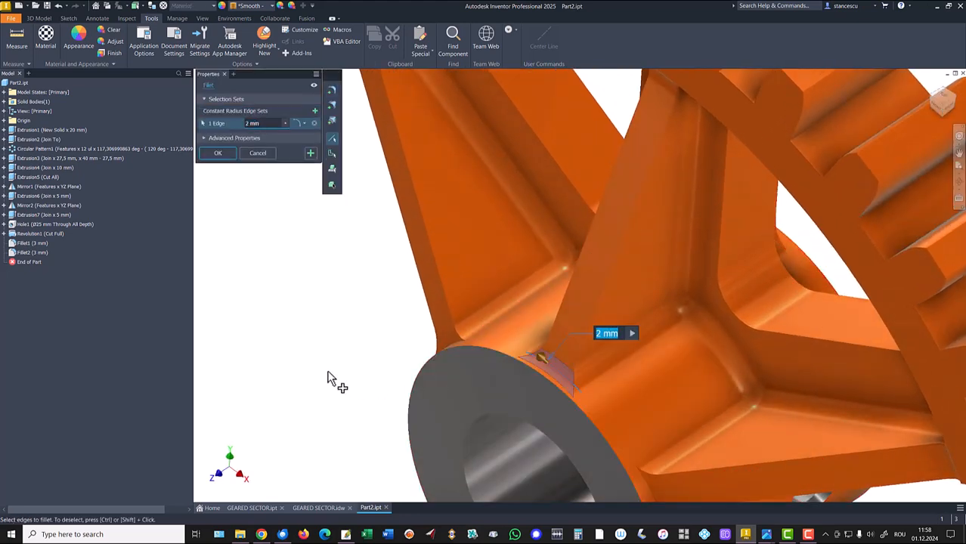
{"action": "type", "text": "3"}
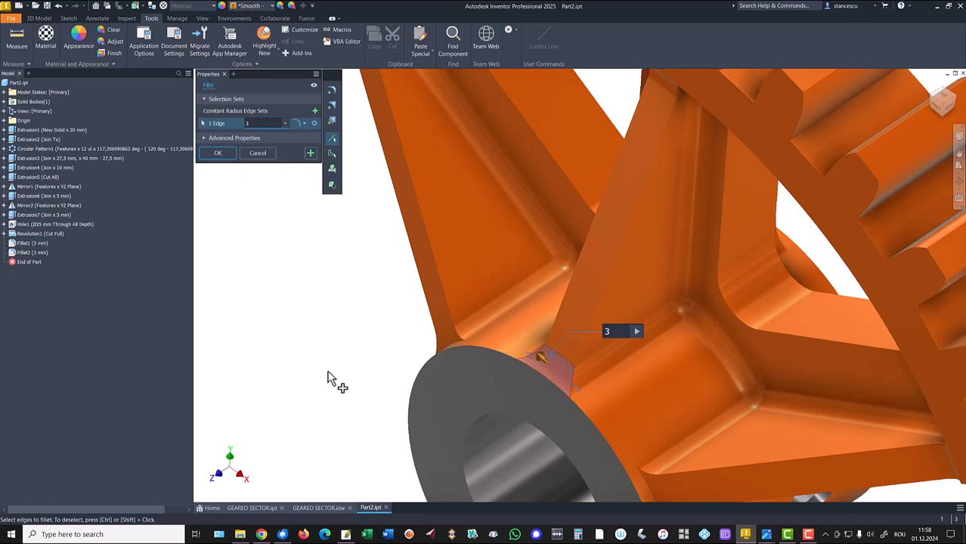
- Add the remaining five short edges where the ribs meet the hub's front and back ends, and apply the fillet
{"action": "middle_click_drag", "start_coordinate": [391, 361], "coordinate": [501, 387], "text": "shift"}
{"action": "left_click", "coordinate": [464, 272]}
{"action": "left_click", "coordinate": [578, 414]}
{"action": "left_click", "coordinate": [516, 349]}
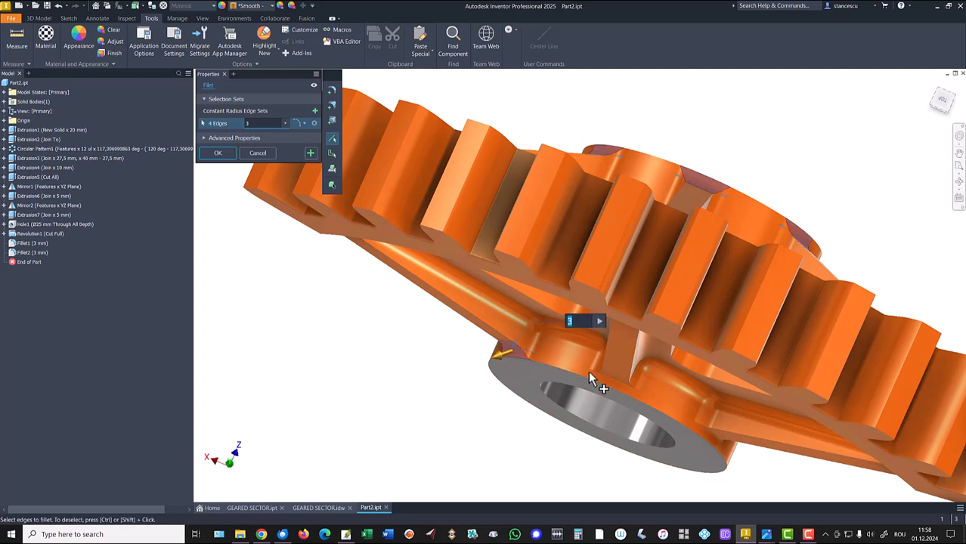
{"action": "left_click", "coordinate": [614, 385]}
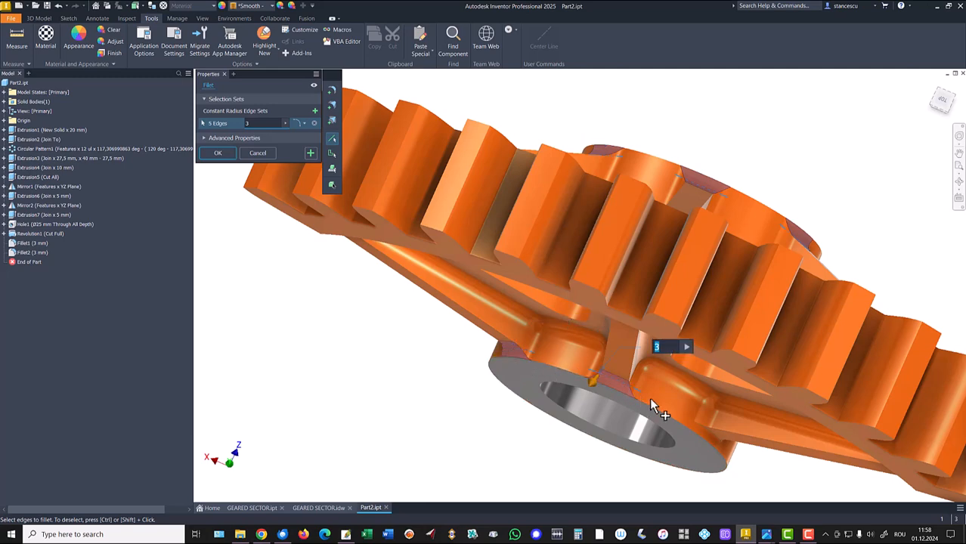
{"action": "left_click", "coordinate": [720, 444]}
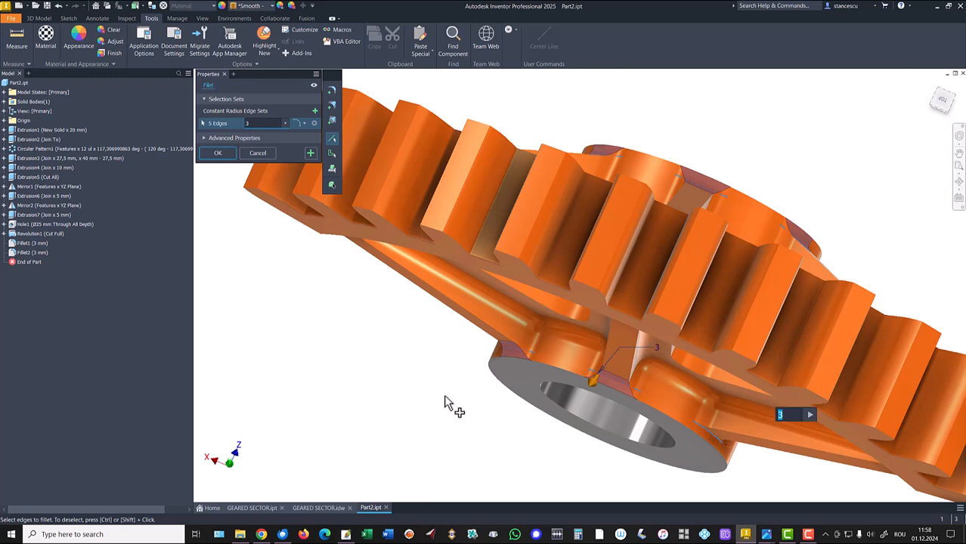
{"action": "left_click", "coordinate": [227, 153]}
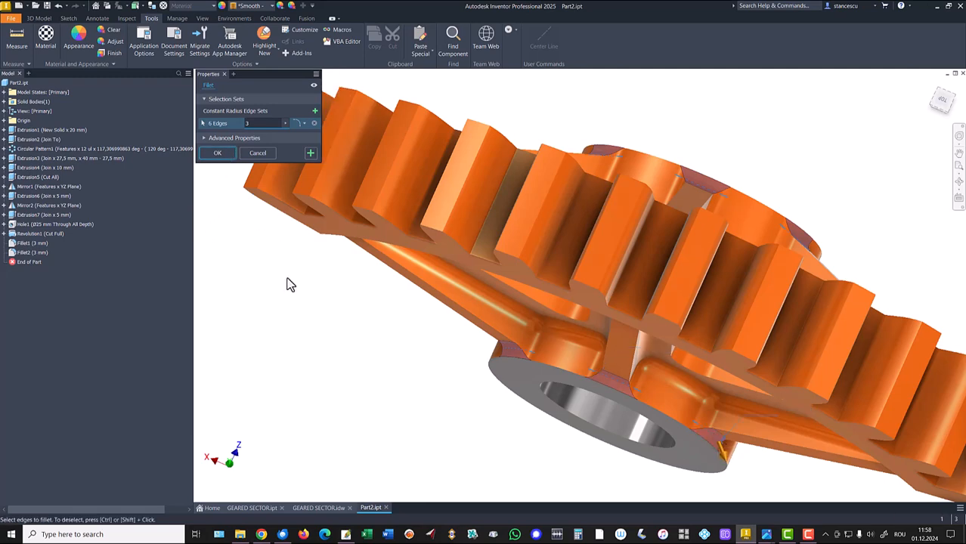
{"action": "key", "text": "F6"}
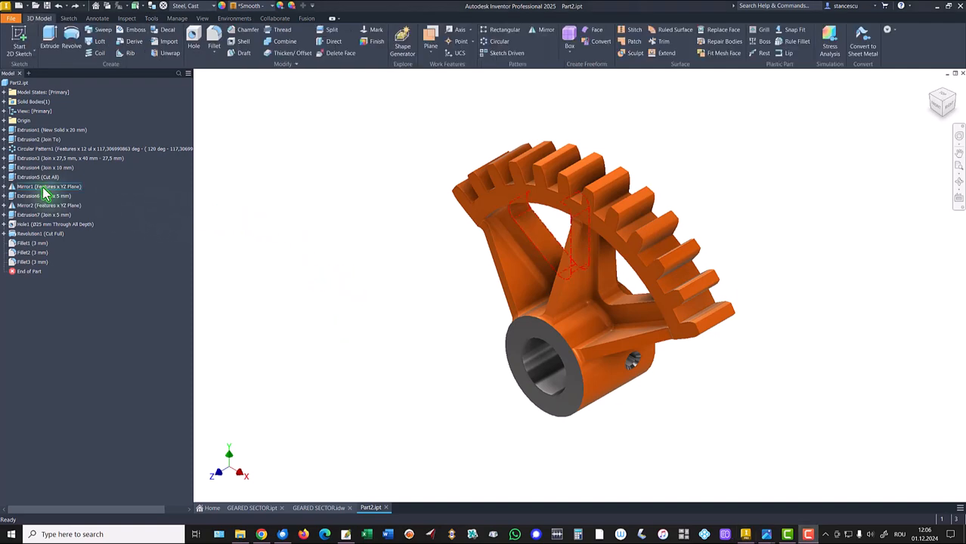
- Open the sketch of the Extrusion6 rib for editing, face its sketch plane and slice the part's graphics there
{"action": "left_click", "coordinate": [4, 196]}
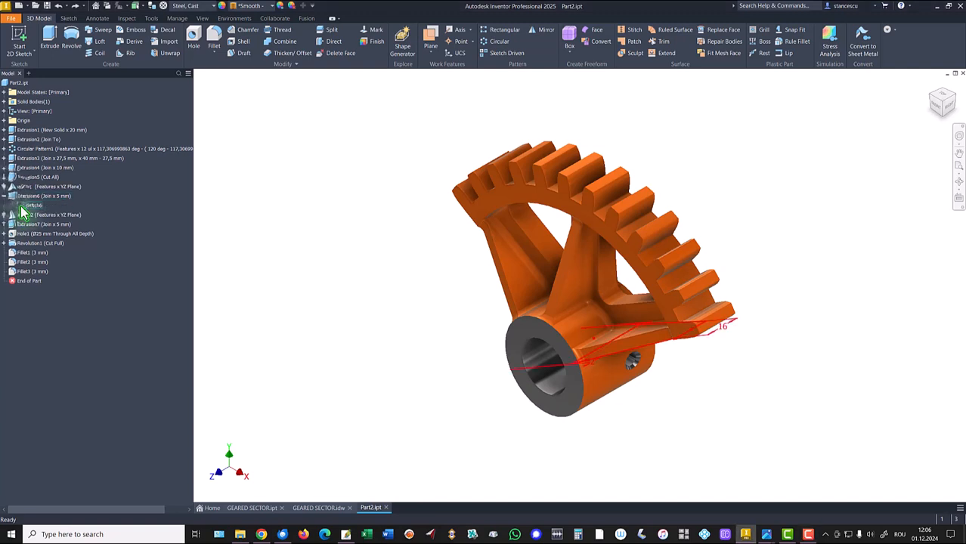
{"action": "double_click", "coordinate": [29, 207]}
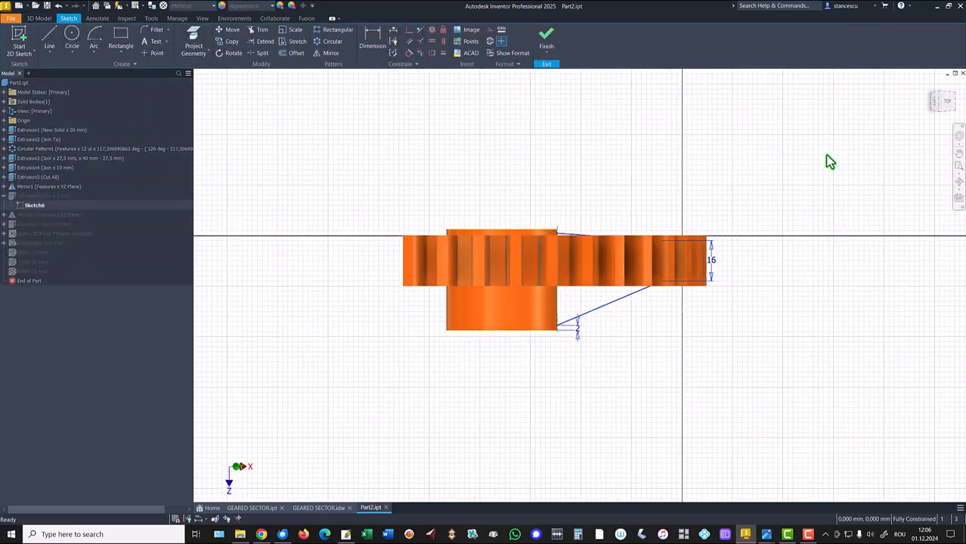
{"action": "key", "text": "F6"}
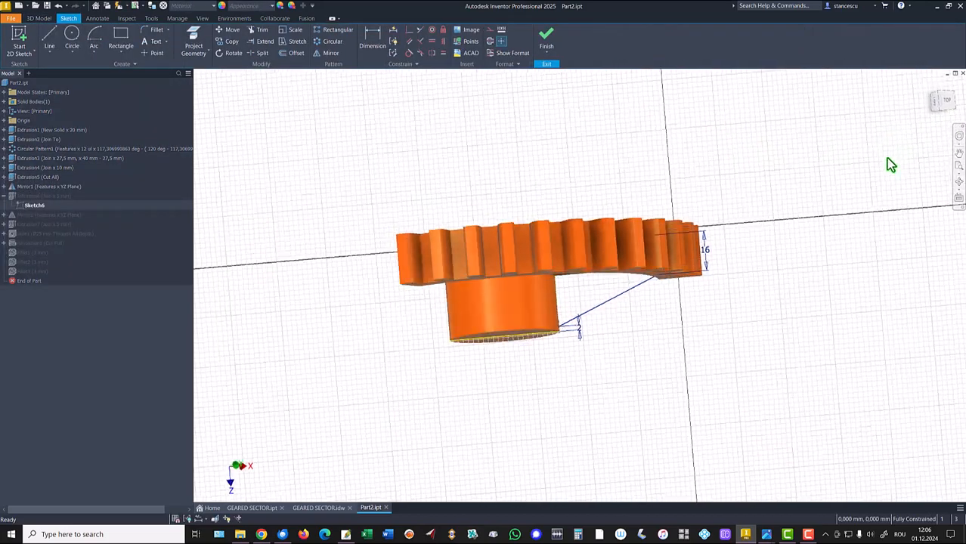
{"action": "middle_click_drag", "start_coordinate": [820, 191], "coordinate": [952, 192], "text": "shift"}
{"action": "left_click", "coordinate": [958, 199]}
{"action": "left_click", "coordinate": [617, 287]}
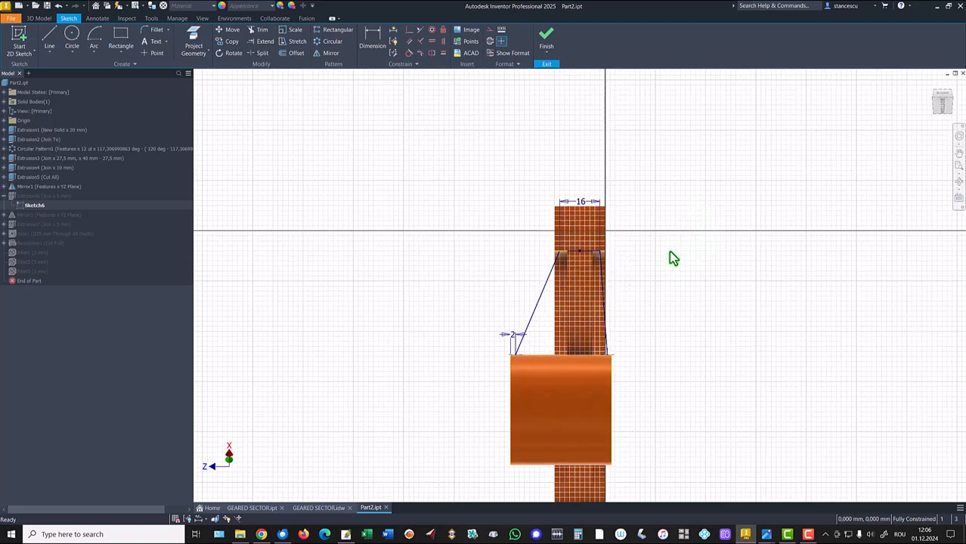
{"action": "key", "text": "F7"}
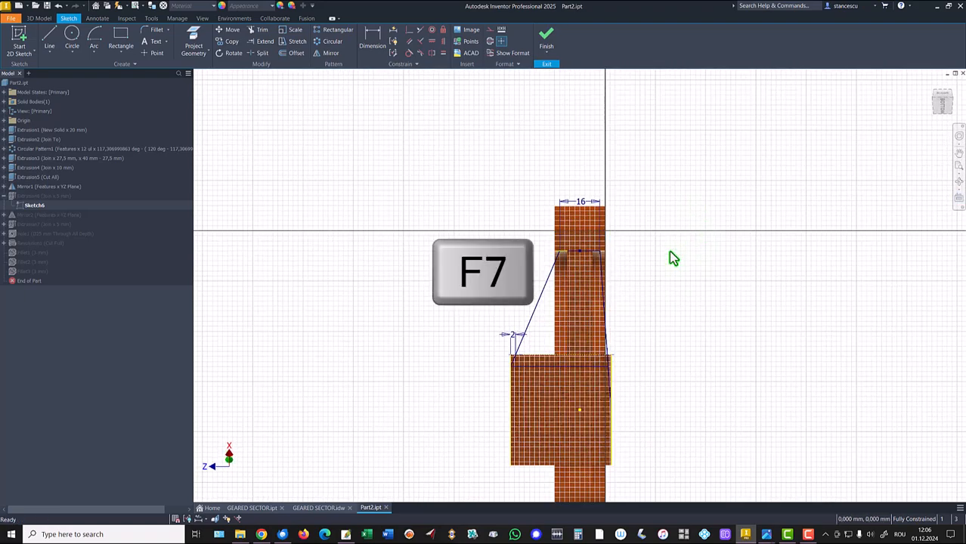
{"action": "scroll", "coordinate": [601, 366], "scroll_direction": "up", "scroll_amount": 3}
{"action": "middle_click_drag", "start_coordinate": [604, 363], "coordinate": [608, 238]}
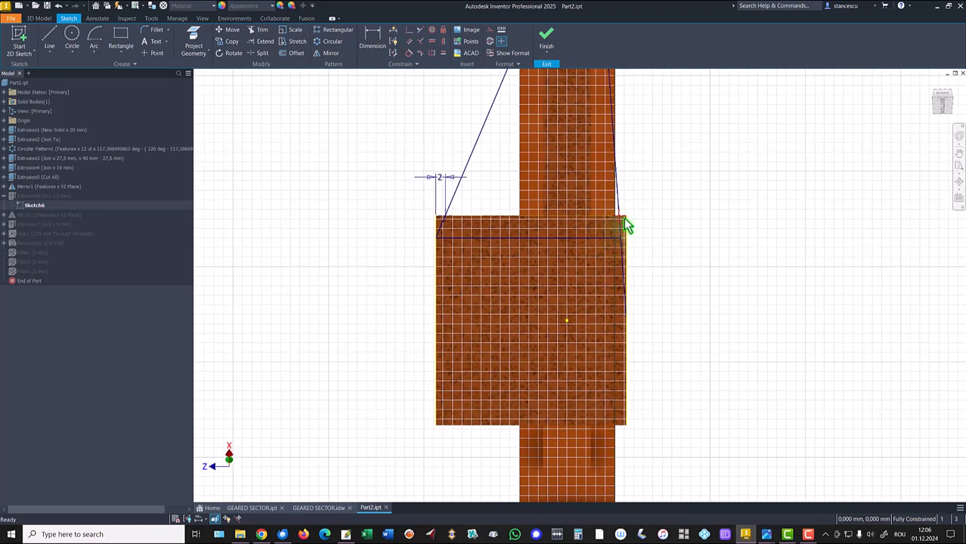
- Delete the coincident constraints that hold the end of the rib's steep line at the middle of the hub's end edge
{"action": "left_click", "coordinate": [643, 189]}
{"action": "left_click", "coordinate": [626, 326]}
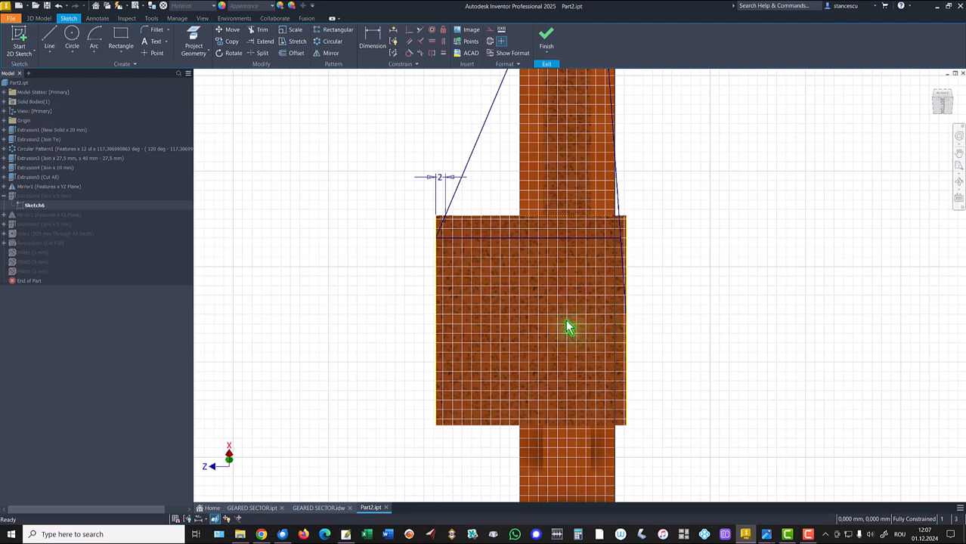
{"action": "left_click", "coordinate": [650, 321]}
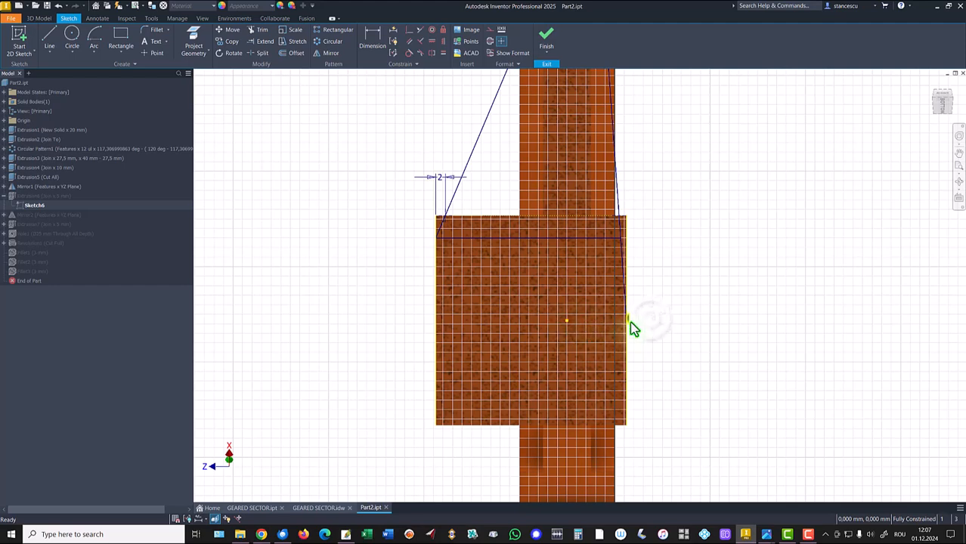
{"action": "left_click", "coordinate": [626, 320]}
{"action": "left_click", "coordinate": [615, 344]}
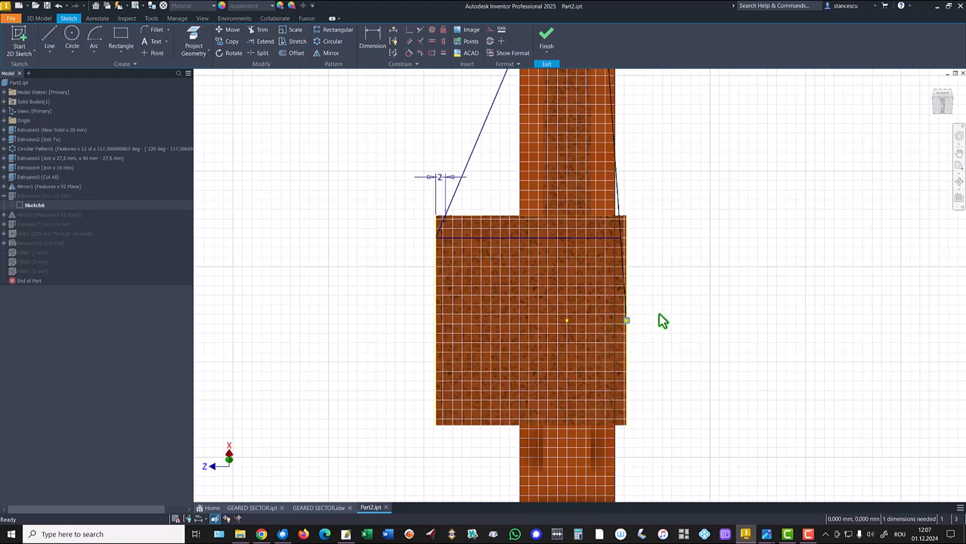
{"action": "left_click", "coordinate": [663, 270]}
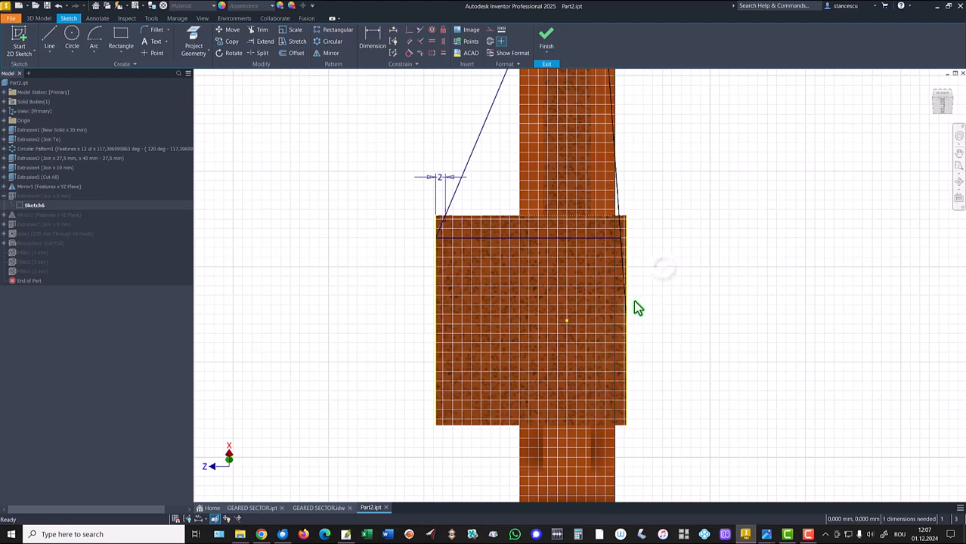
{"action": "left_click", "coordinate": [619, 254]}
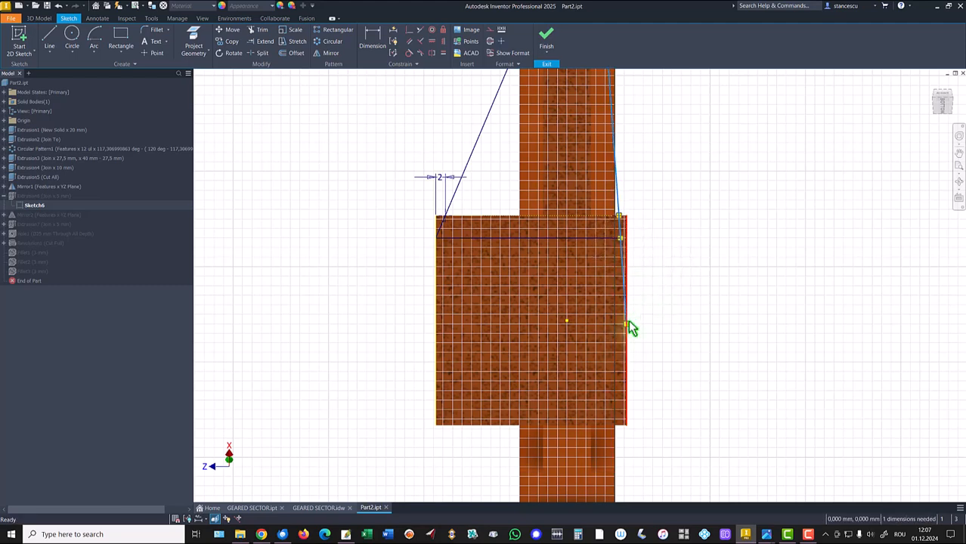
{"action": "left_click", "coordinate": [614, 337]}
{"action": "left_click", "coordinate": [687, 291]}
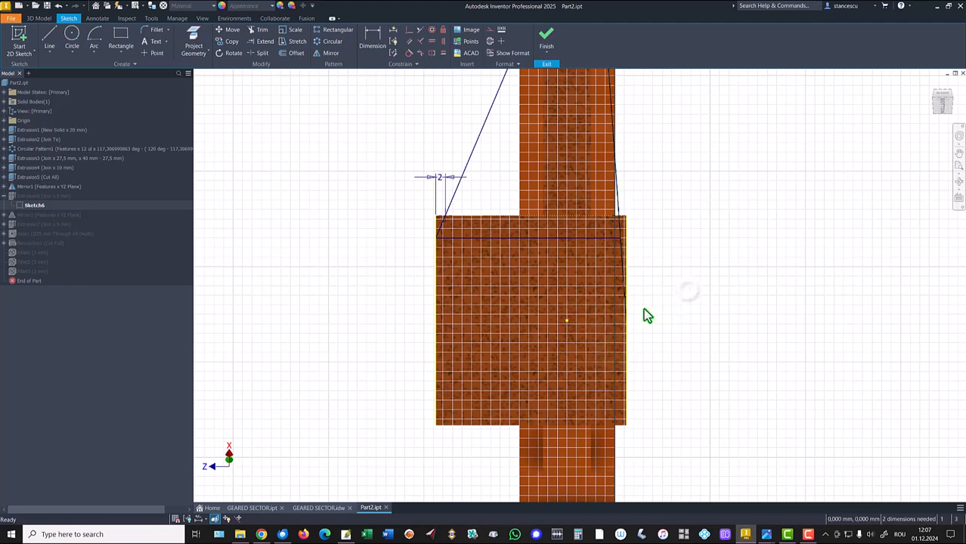
- Pull the steep line's freed end away from the hub's end edge, and reattach it to a point on that edge
{"action": "mouse_move", "coordinate": [626, 326]}
{"action": "left_mouse_down"}
{"action": "mouse_move", "coordinate": [668, 291]}
{"action": "mouse_move", "coordinate": [620, 310]}
{"action": "mouse_move", "coordinate": [670, 302]}
{"action": "mouse_move", "coordinate": [620, 313]}
{"action": "mouse_move", "coordinate": [632, 318]}
{"action": "mouse_move", "coordinate": [620, 312]}
{"action": "left_mouse_up"}
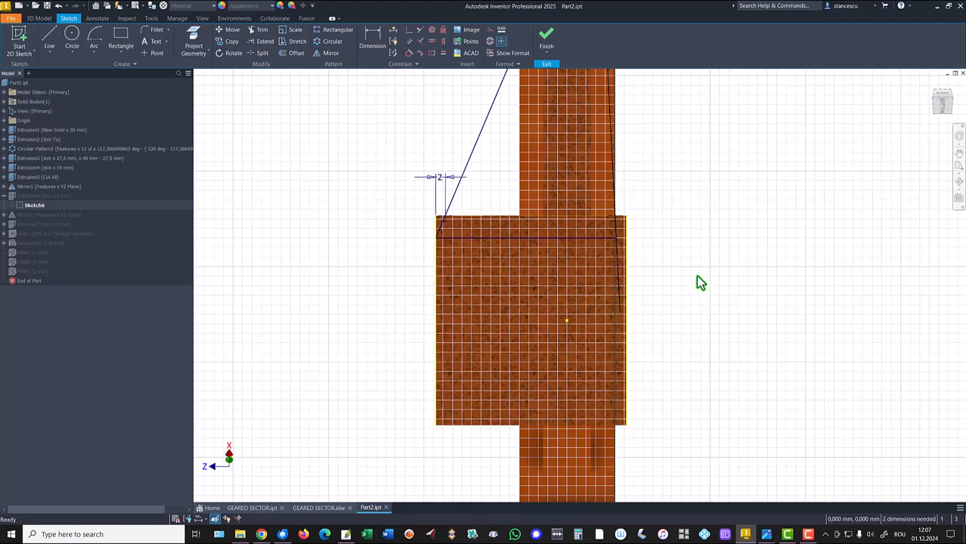
{"action": "left_click", "coordinate": [195, 44]}
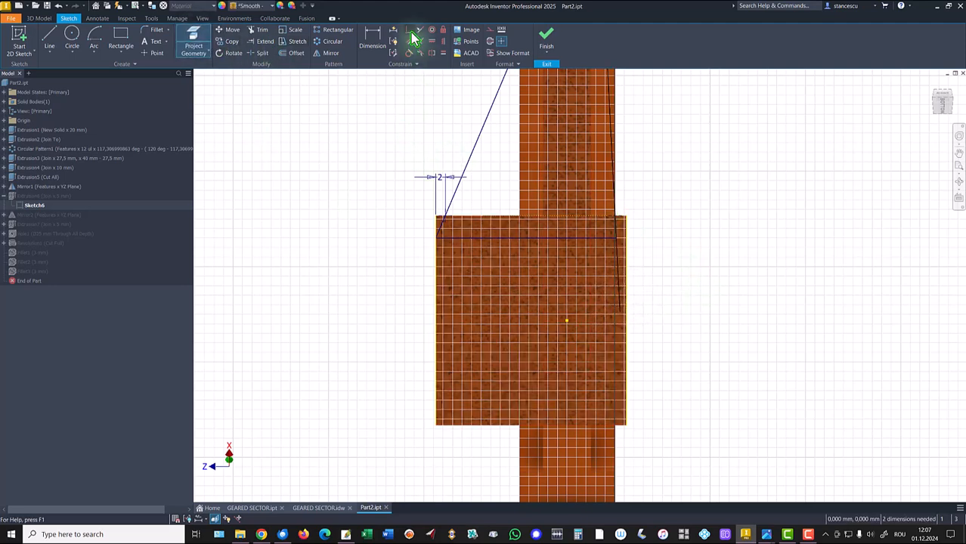
{"action": "key", "text": "Escape"}
{"action": "left_click_drag", "start_coordinate": [622, 311], "coordinate": [624, 308]}
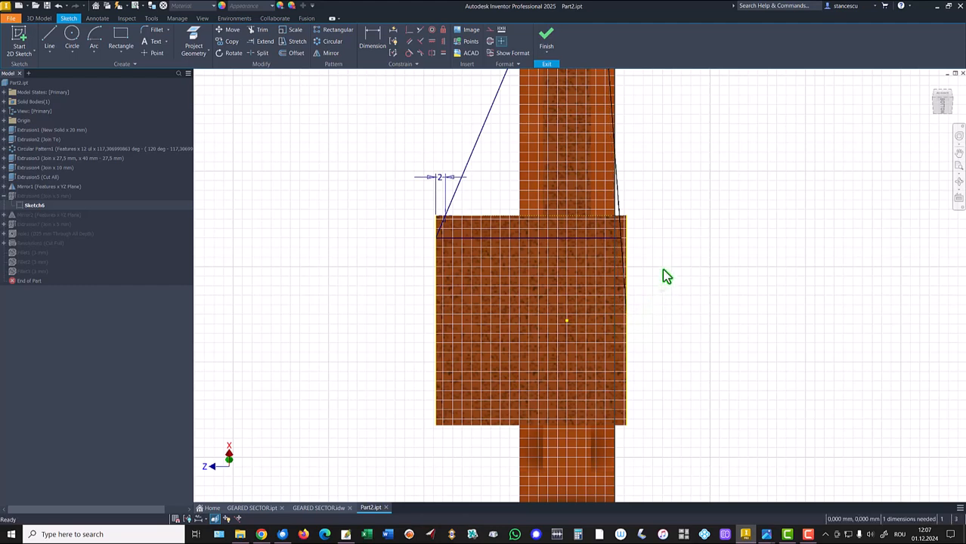
- Dimension the offset between the steep rib line and the hub's corner as 2 mm, and finish the sketch
{"action": "left_click", "coordinate": [372, 38]}
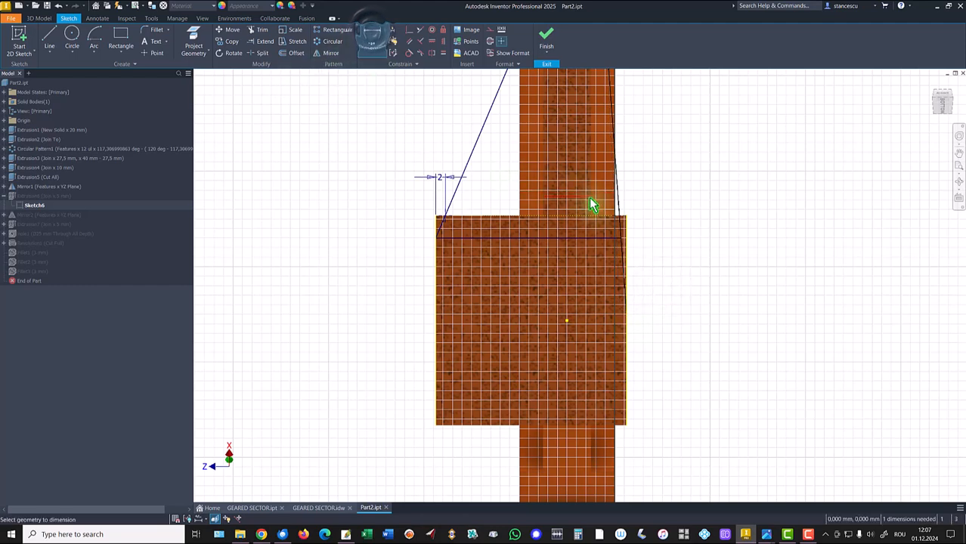
{"action": "left_click", "coordinate": [625, 214]}
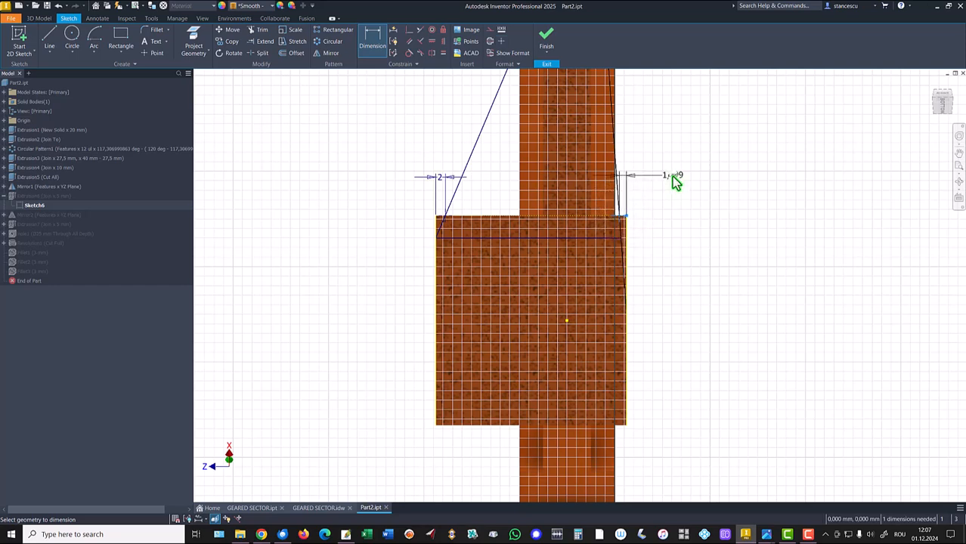
{"action": "left_click", "coordinate": [676, 183]}
{"action": "key", "text": "Return"}
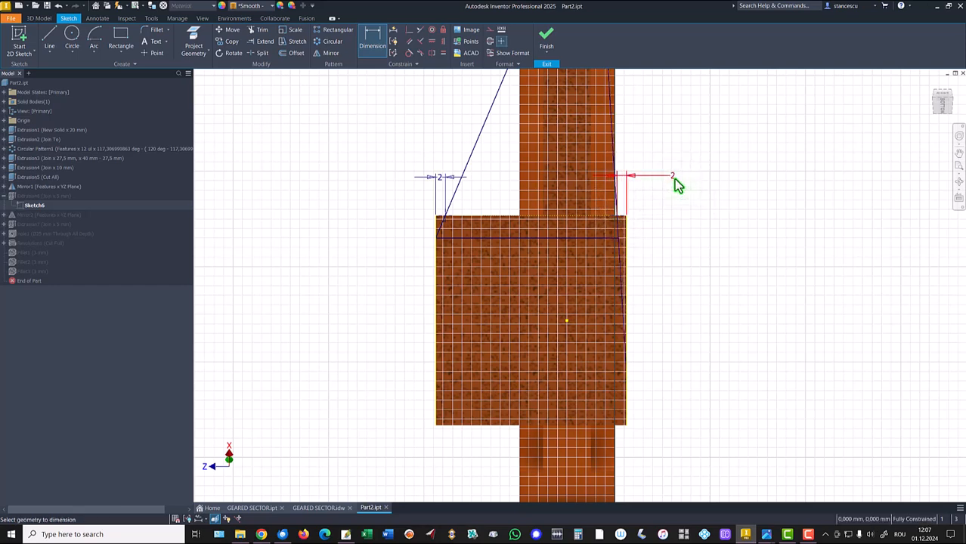
{"action": "left_click", "coordinate": [546, 39]}
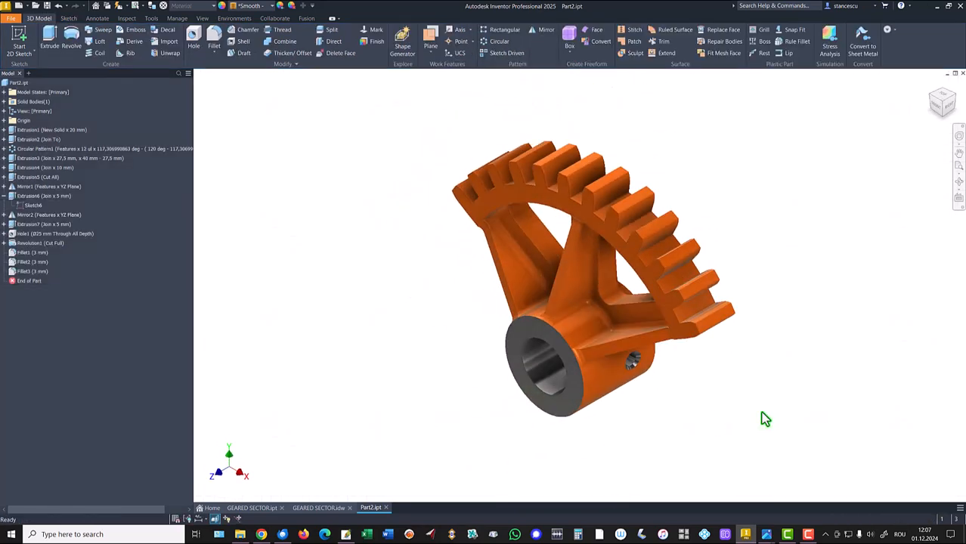
{"action": "left_click", "coordinate": [5, 196]}
{"action": "left_click", "coordinate": [345, 224]}
{"action": "key", "text": "F6"}
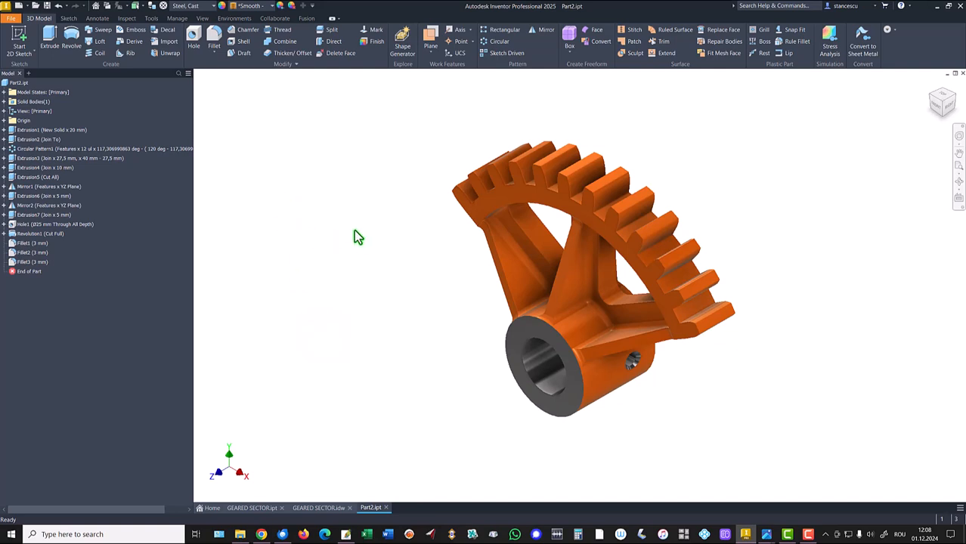
- Update the physical properties of Part2.ipt and copy its volume value from the iProperties
{"action": "right_click", "coordinate": [17, 83]}
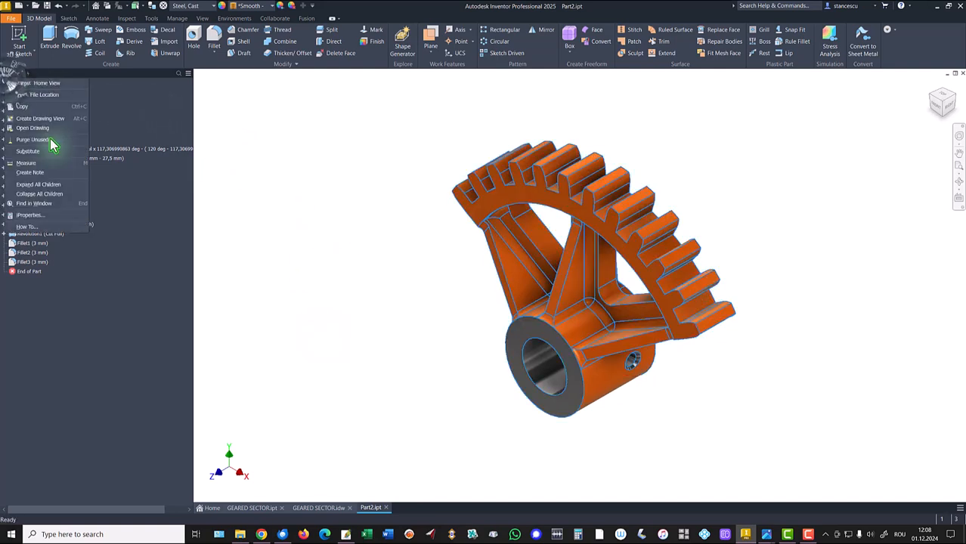
{"action": "left_click", "coordinate": [30, 216]}
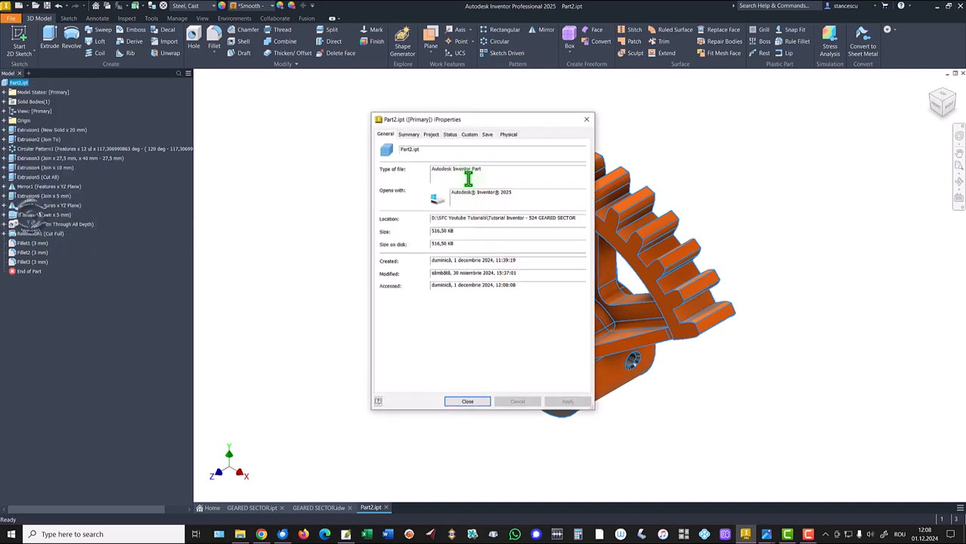
{"action": "left_click", "coordinate": [510, 136]}
{"action": "left_click", "coordinate": [560, 155]}
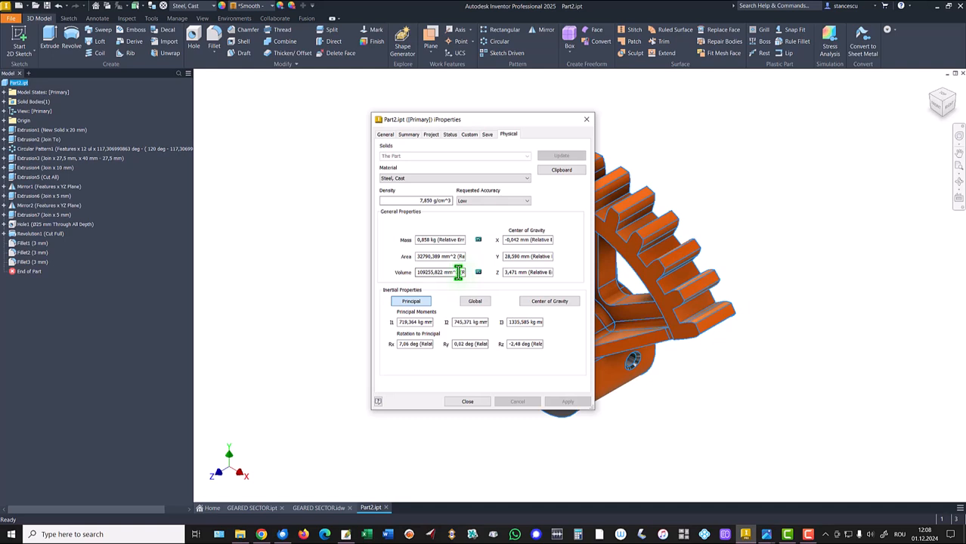
{"action": "left_click_drag", "start_coordinate": [458, 273], "coordinate": [336, 283]}
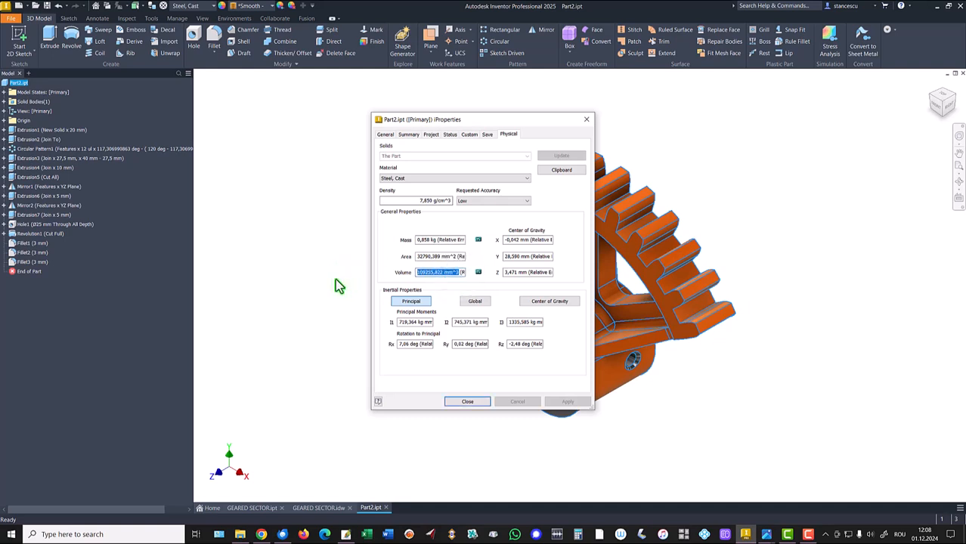
{"action": "key", "text": "ctrl+c"}
{"action": "left_click", "coordinate": [463, 401]}
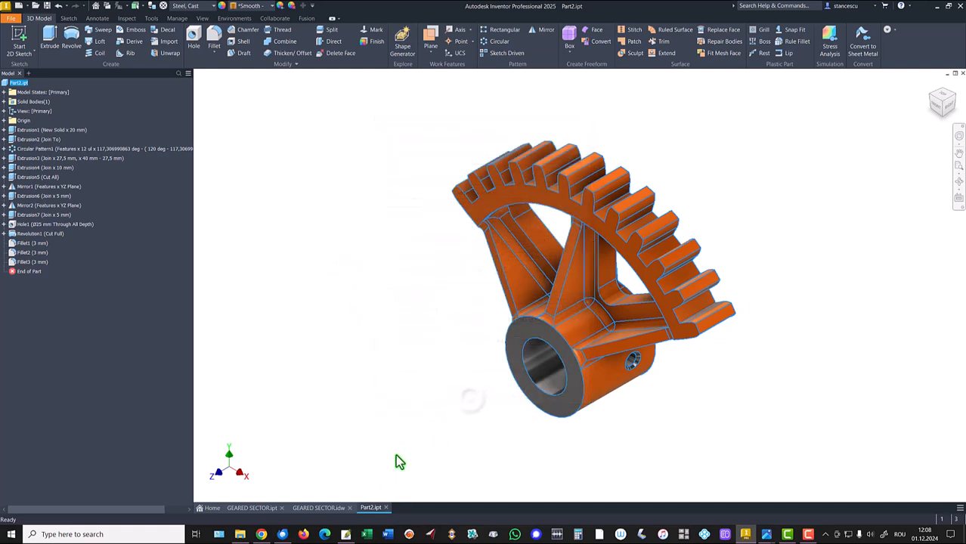
- In GEARED SECTOR.idw, replace the volume value in the note with the copied 109255,822 mm^3
{"action": "left_click", "coordinate": [316, 508]}
{"action": "left_click", "coordinate": [875, 472]}
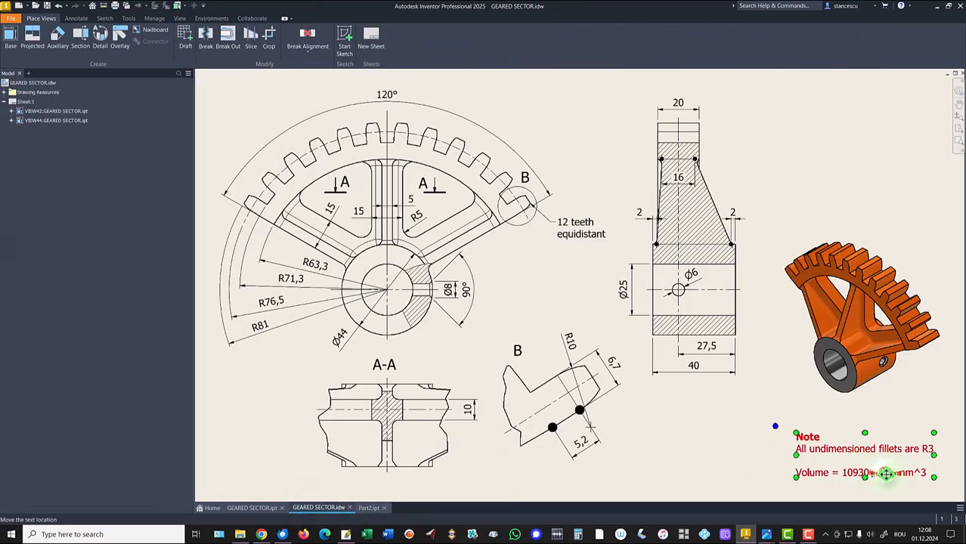
{"action": "double_click", "coordinate": [875, 473]}
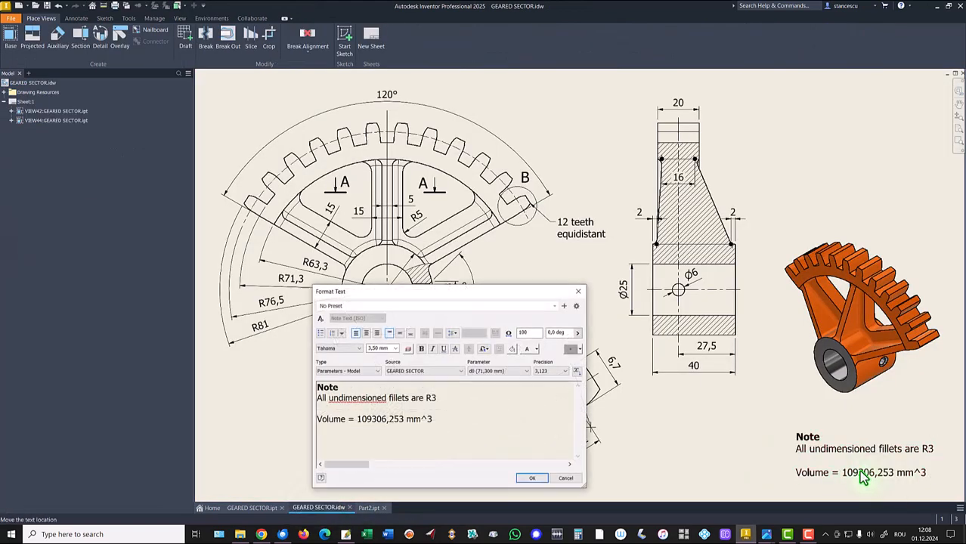
{"action": "left_click", "coordinate": [444, 425]}
{"action": "key", "text": "Return"}
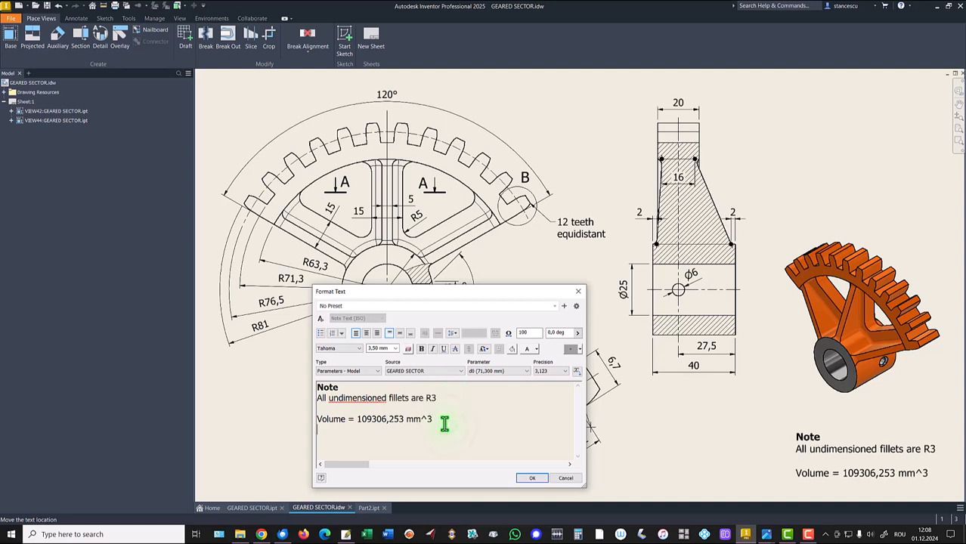
{"action": "key", "text": "ctrl+v"}
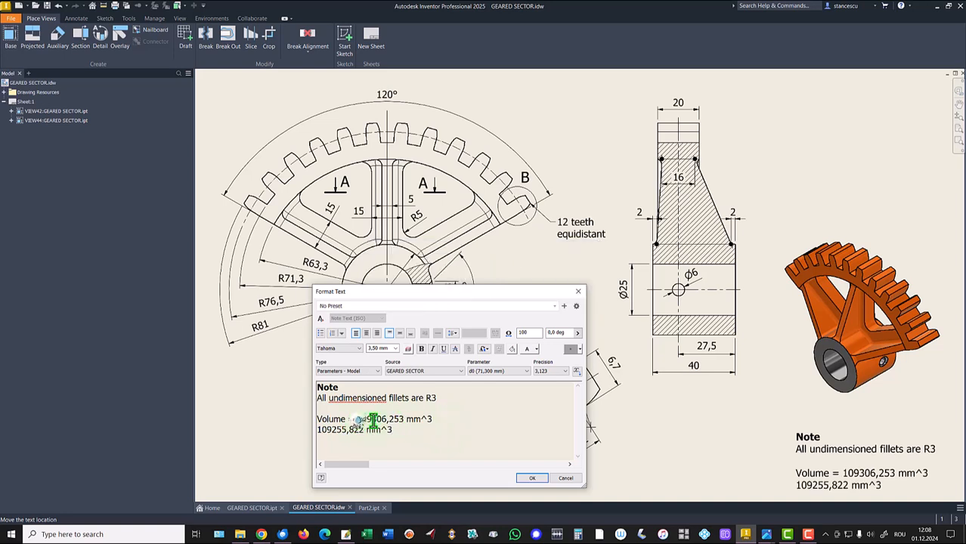
{"action": "left_click_drag", "start_coordinate": [357, 420], "coordinate": [431, 420]}
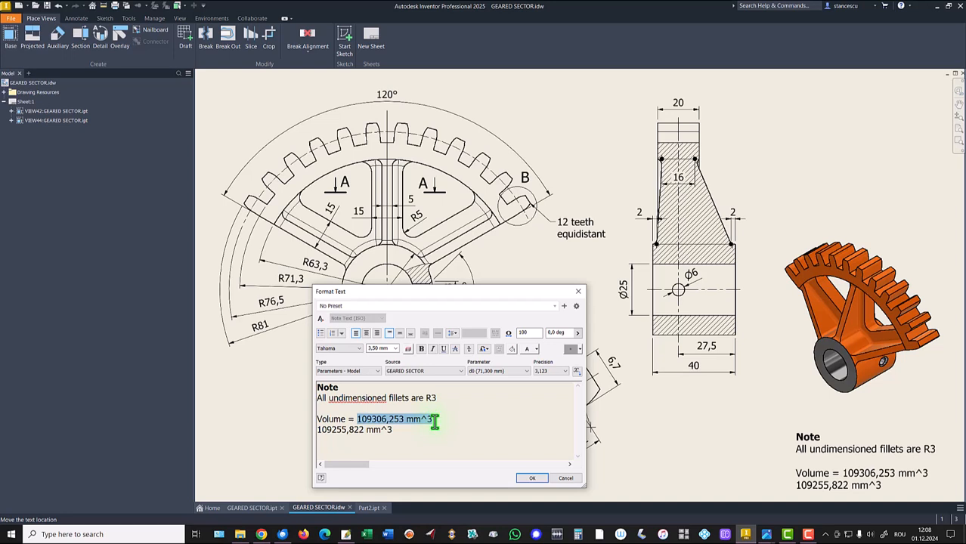
{"action": "key", "text": "Delete"}
{"action": "key", "text": "Delete"}
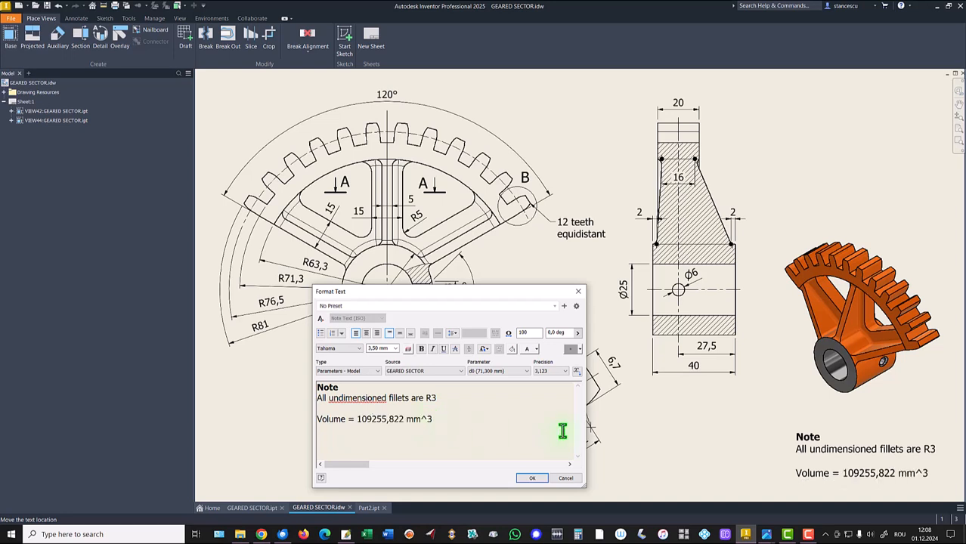
{"action": "left_click", "coordinate": [534, 478]}
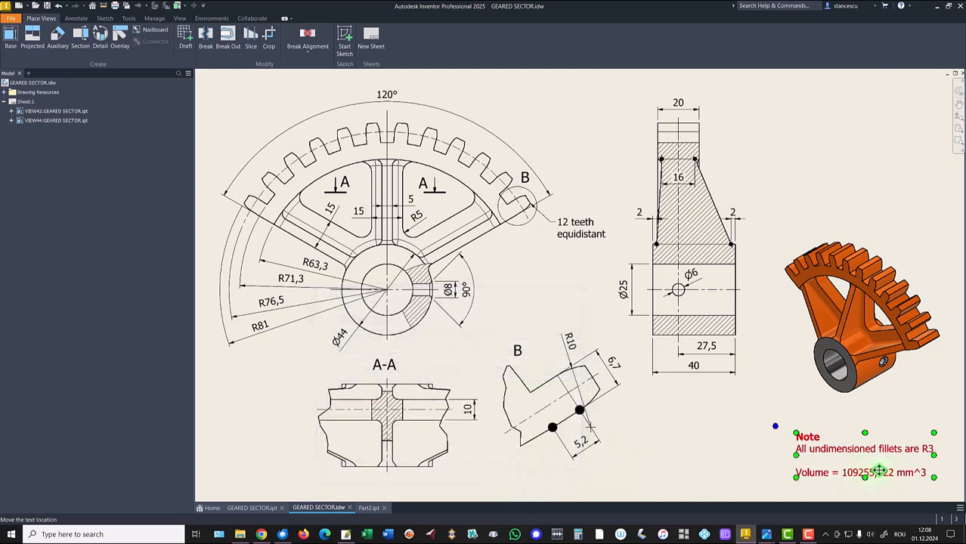
- Compare Part2.ipt with the GEARED SECTOR.idw drawing and return to the part
{"action": "left_click", "coordinate": [369, 508]}
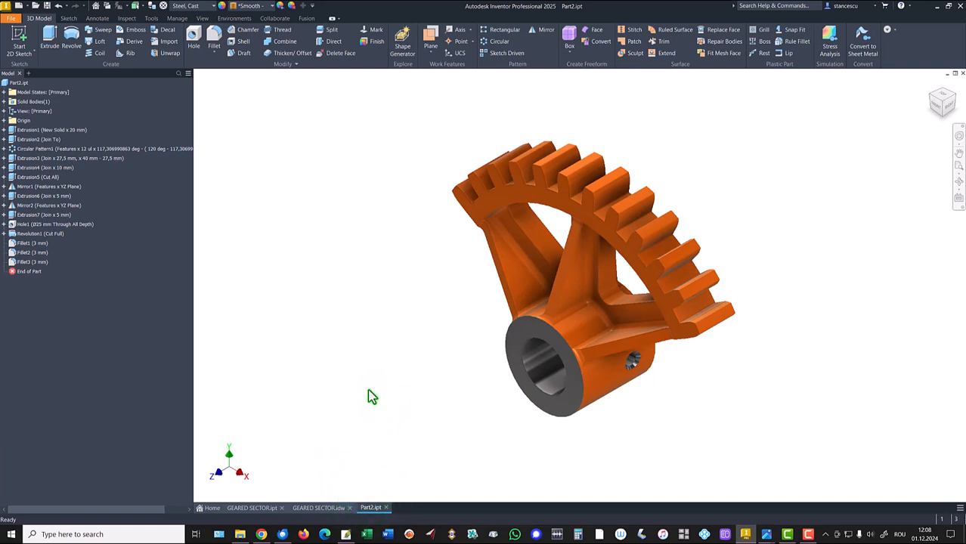
{"action": "left_click", "coordinate": [326, 507]}
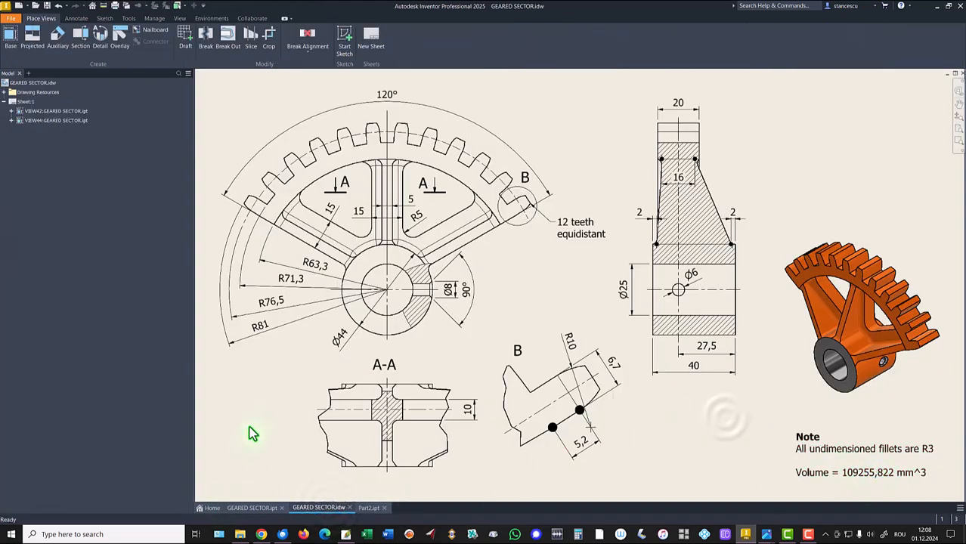
{"action": "left_click", "coordinate": [368, 508]}
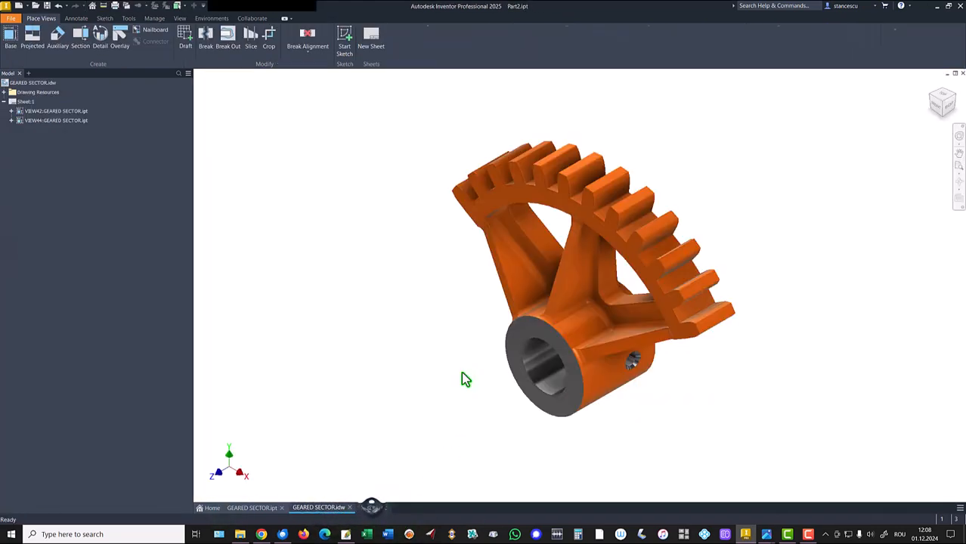